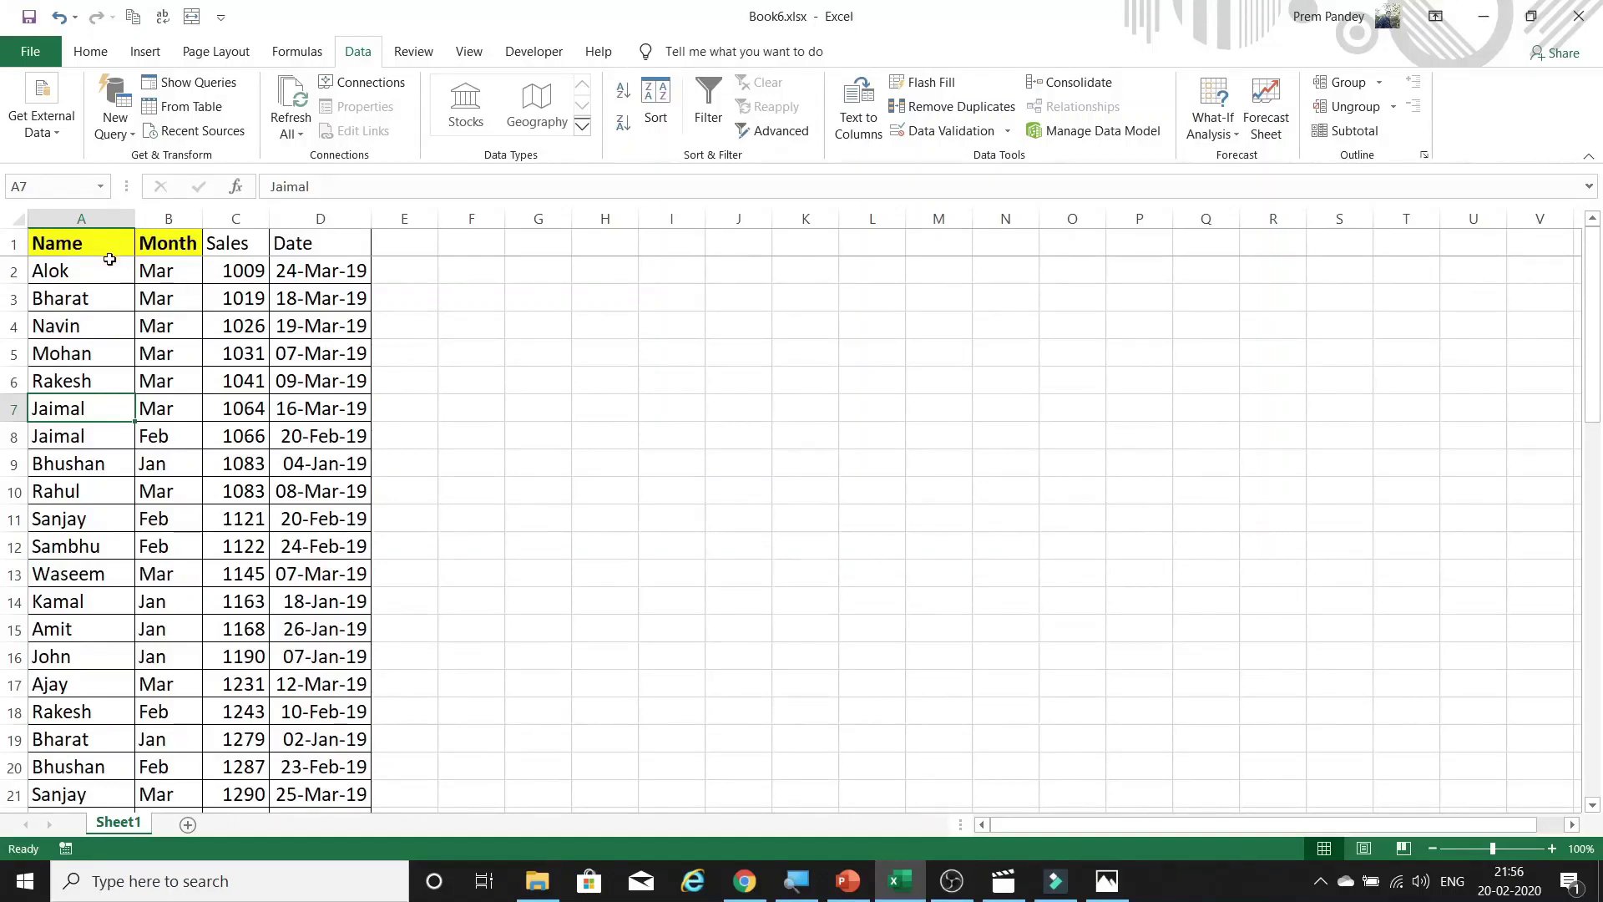
Step: Sort the sales table A to Z by Name, then highlight grouped name blocks like Bharat's rows
click(109, 250)
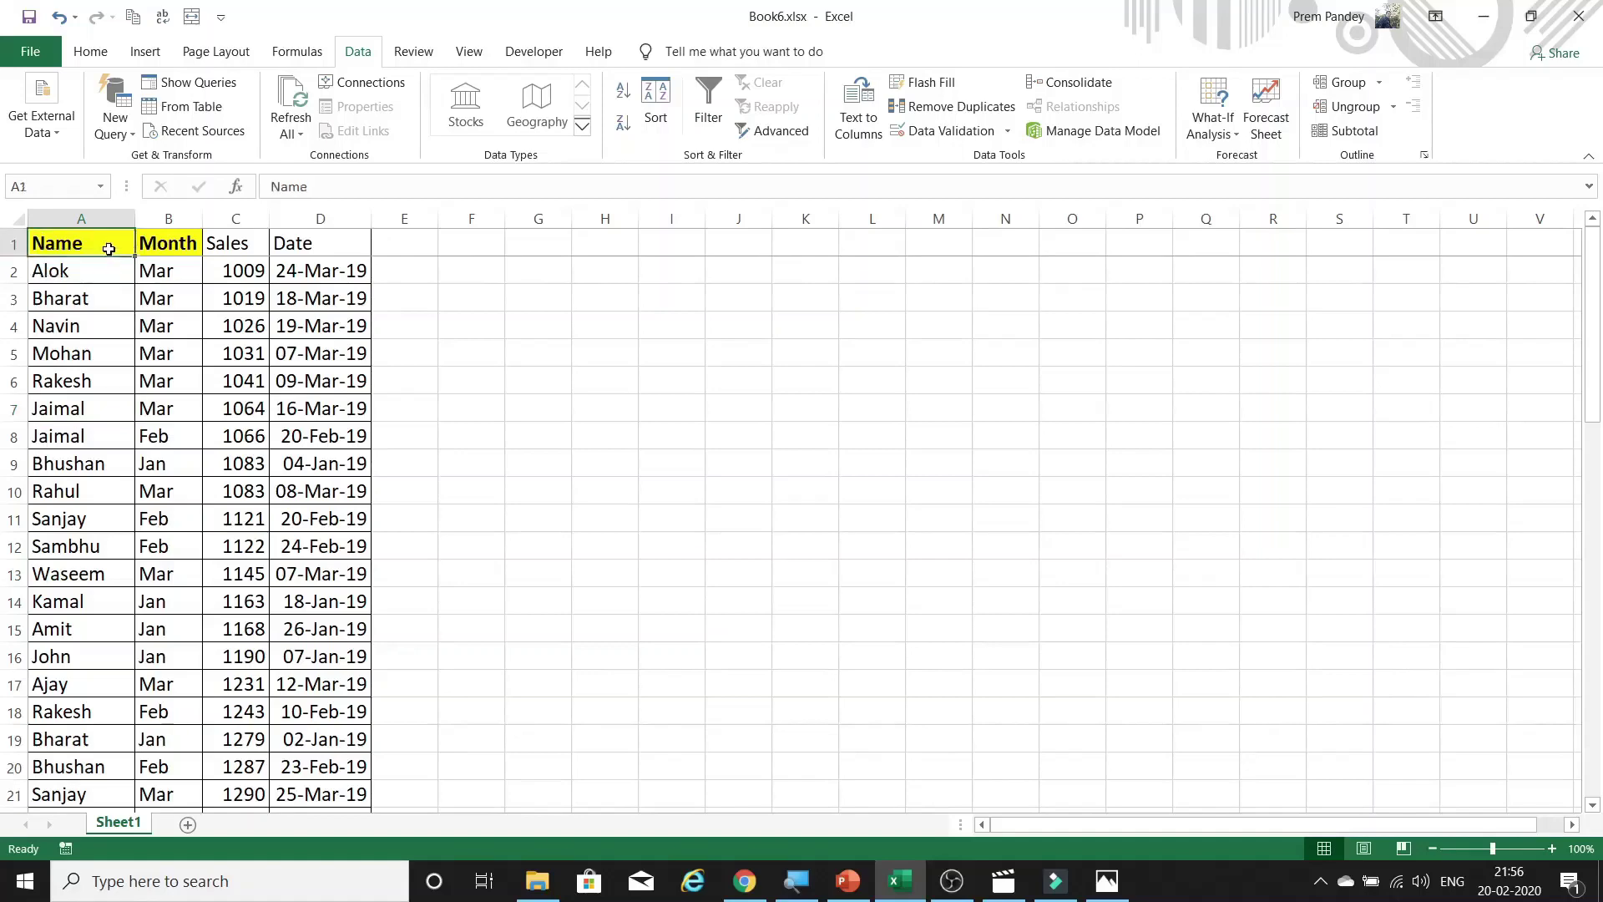
click(623, 89)
drag(67, 269, 74, 510)
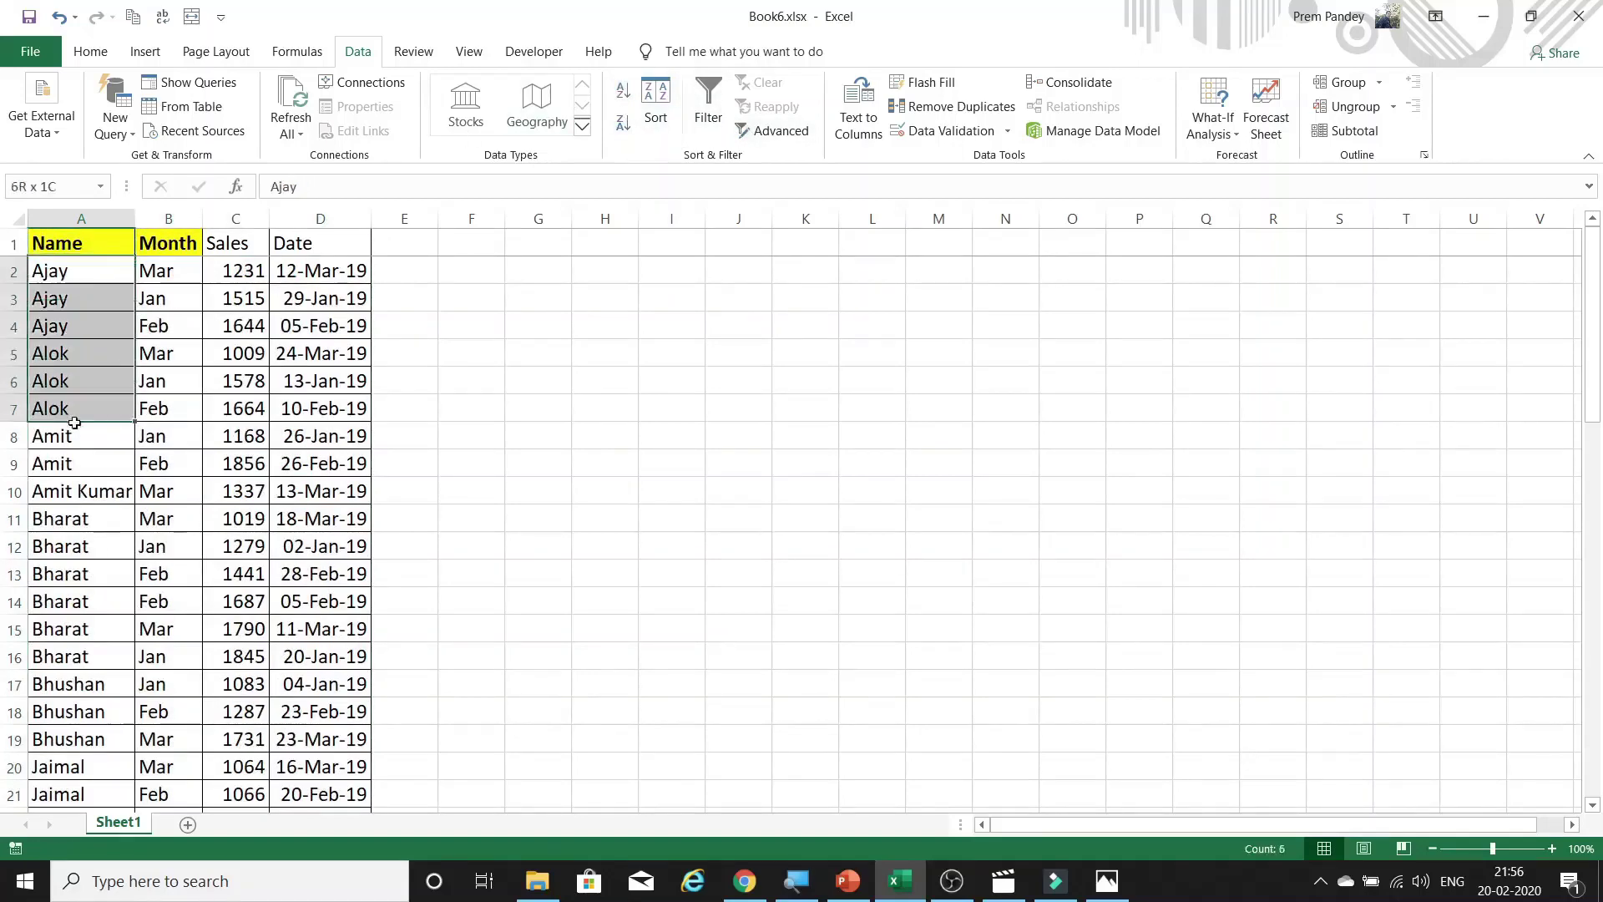
click(73, 466)
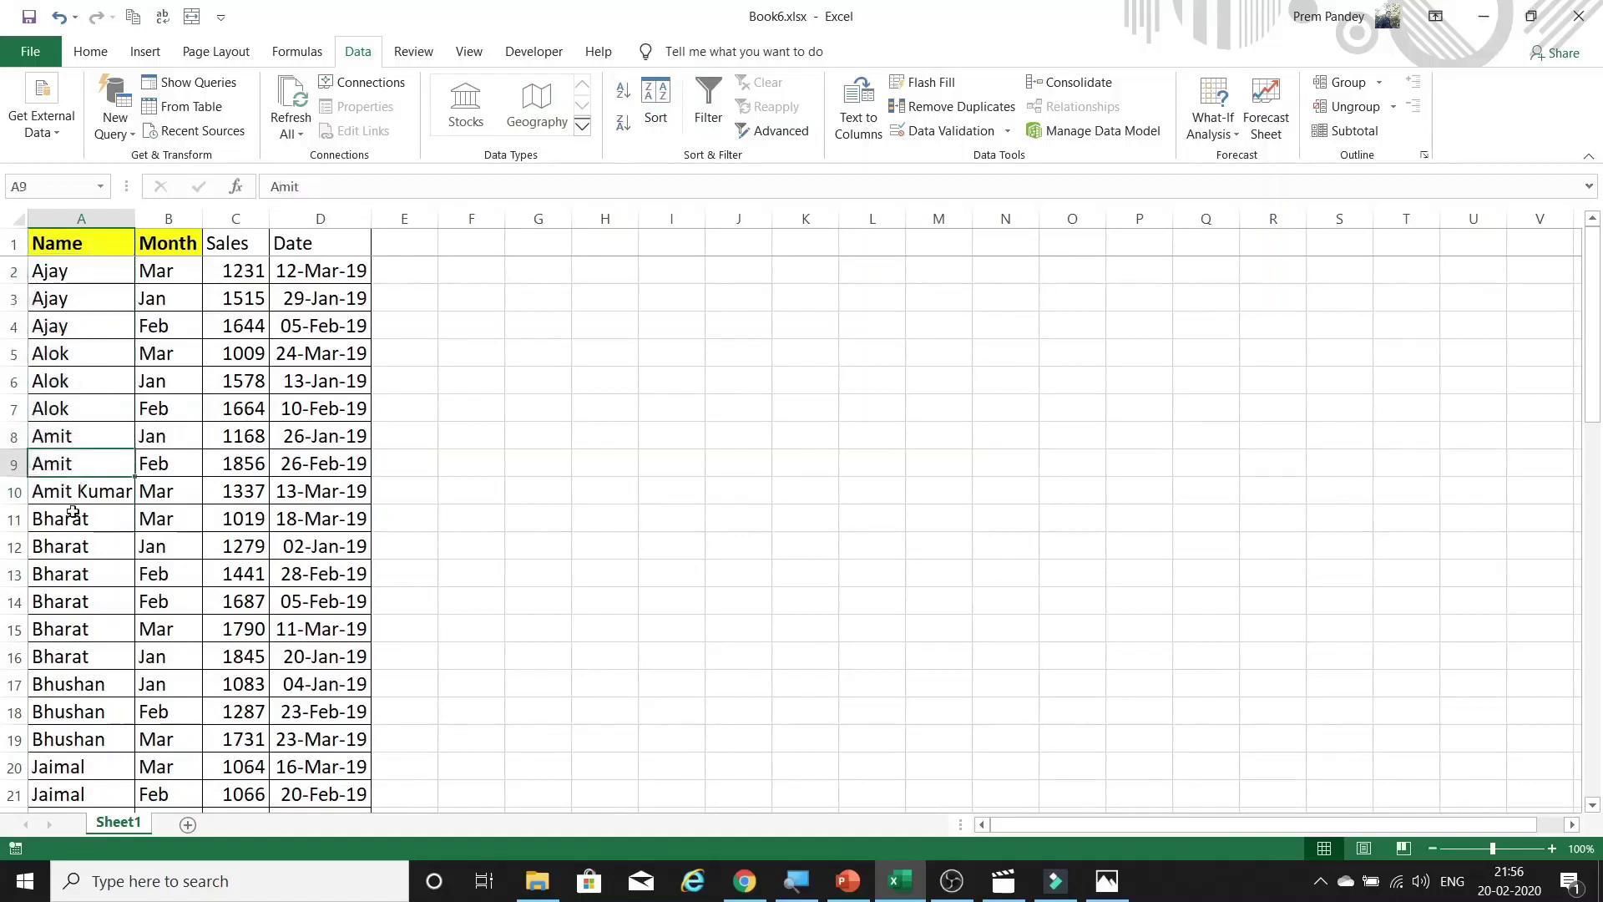
drag(75, 518, 81, 657)
click(81, 657)
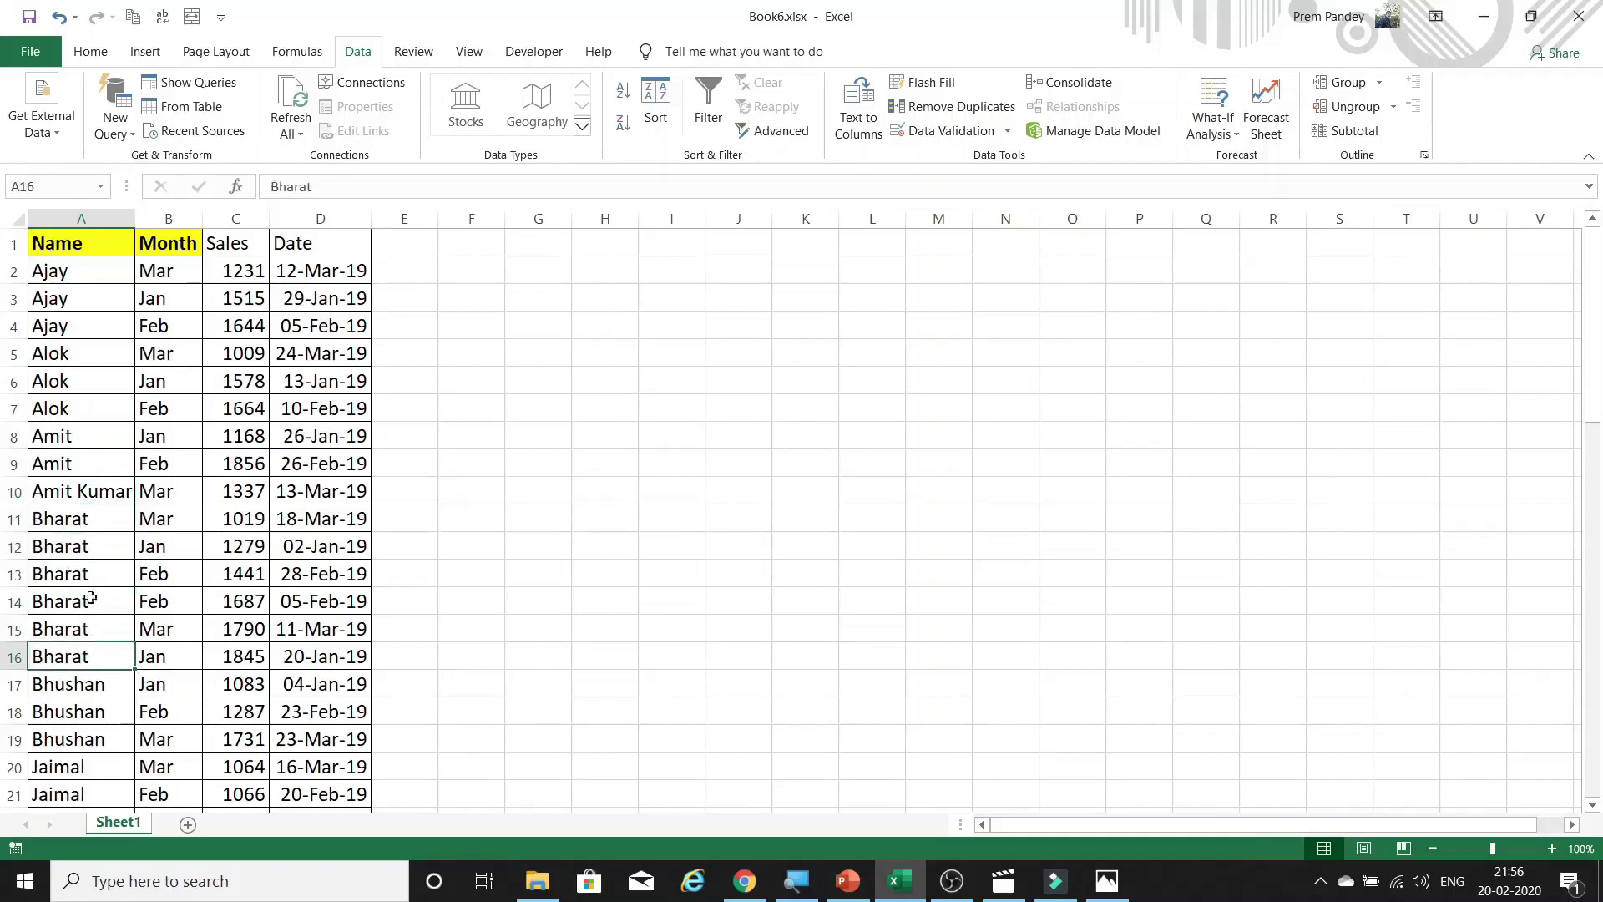
drag(95, 495, 92, 653)
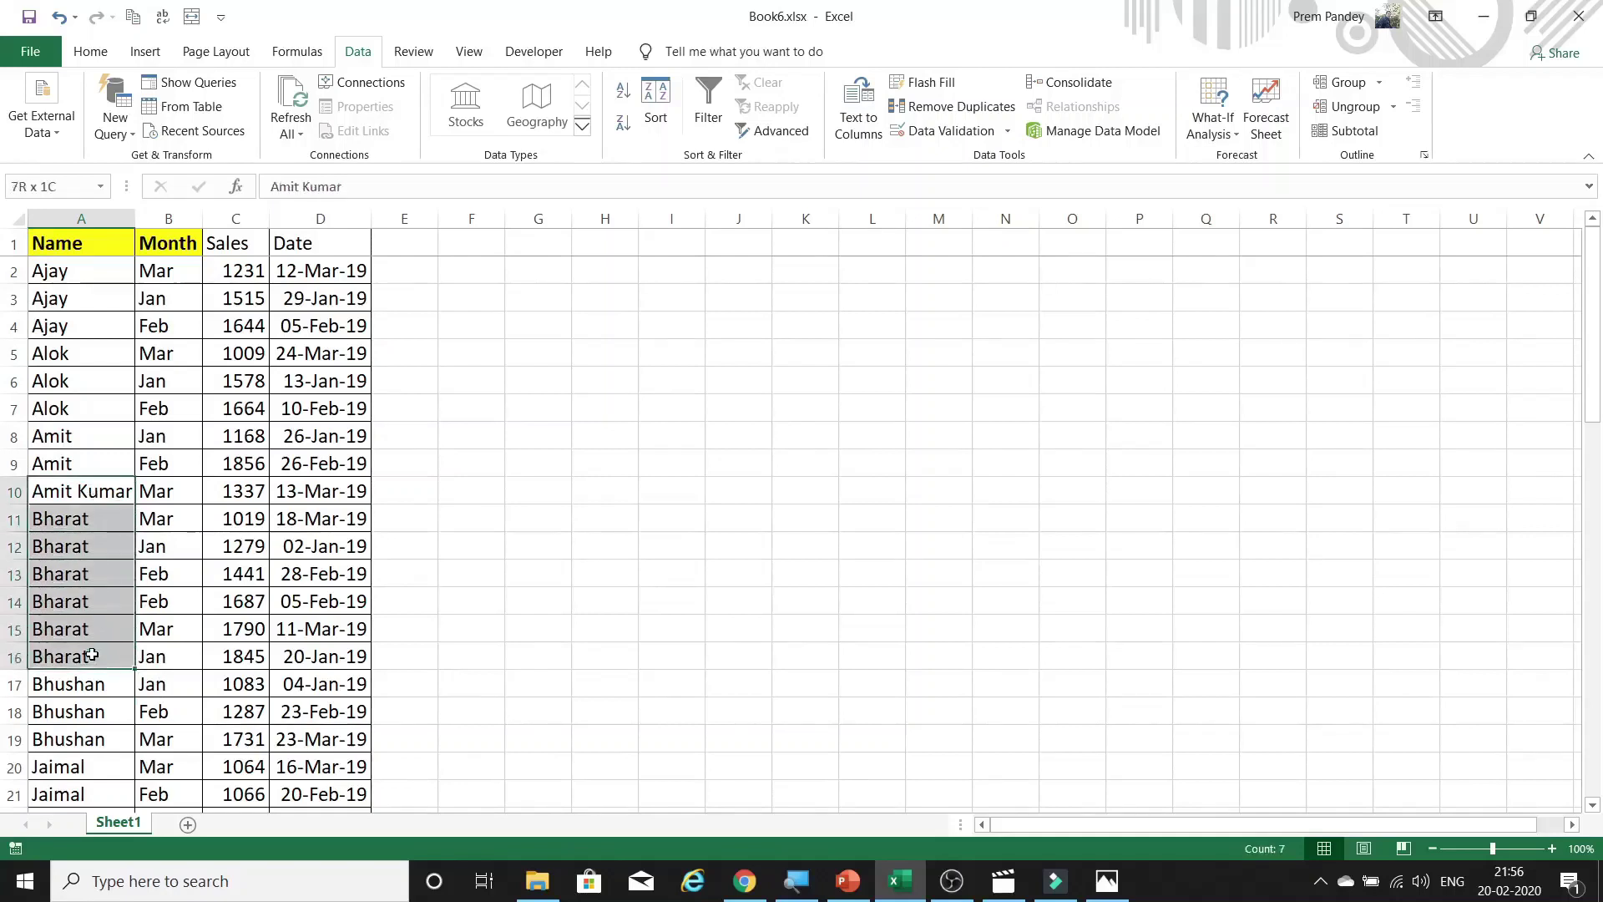
click(95, 484)
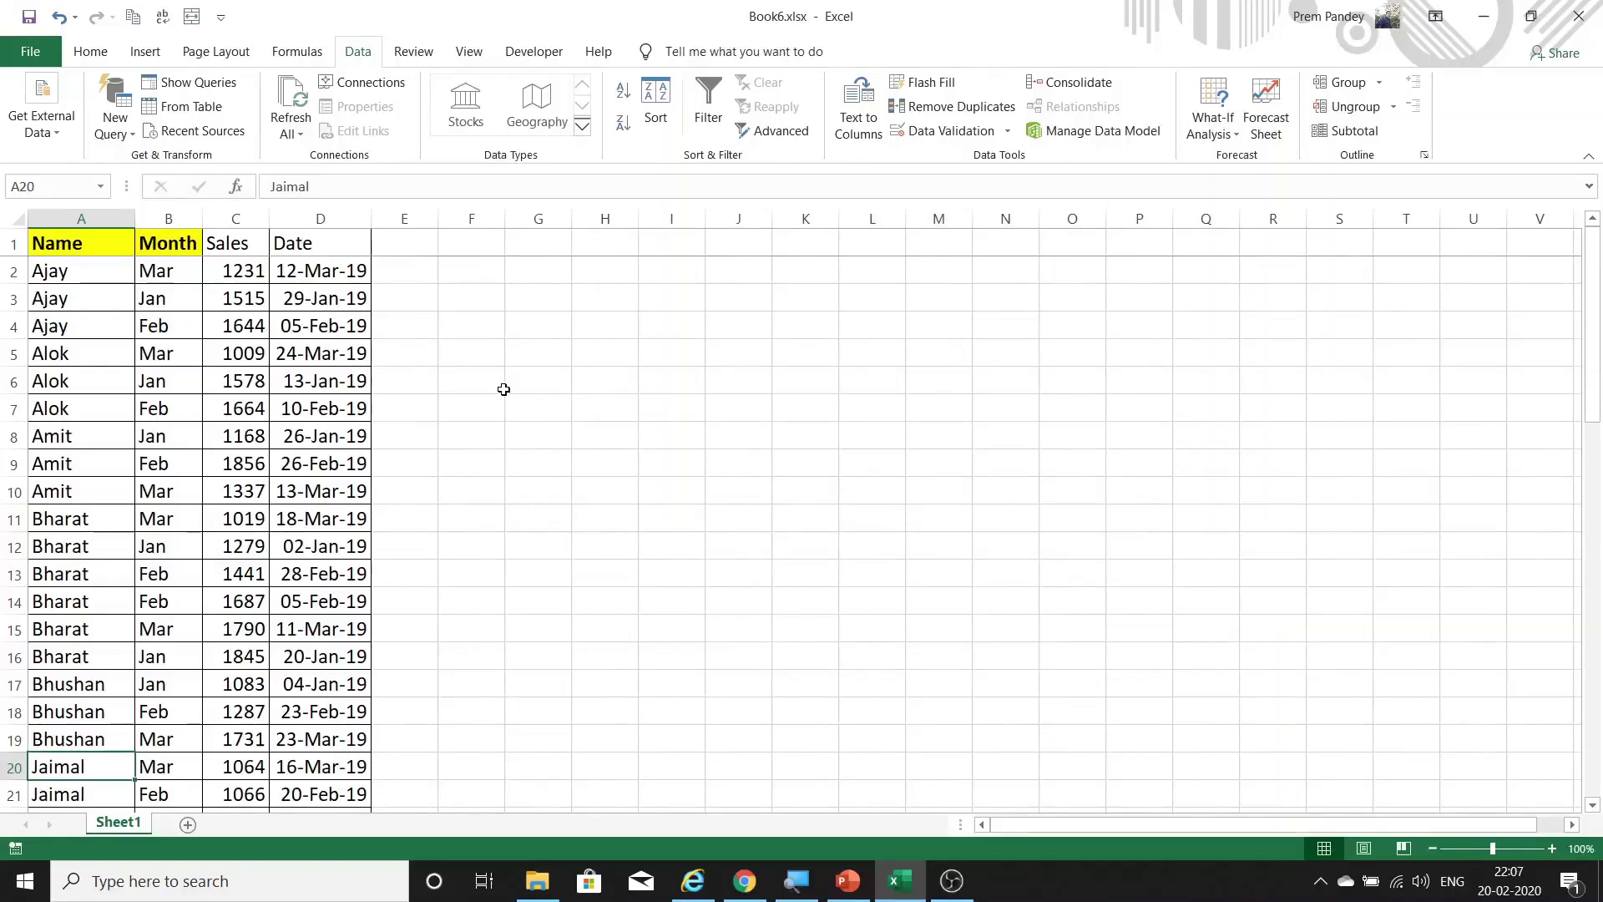
Step: Toggle the header filters with Ctrl+Shift+L and the Alt, D, F shortcut, leaving them on
key(ctrl+shift+l)
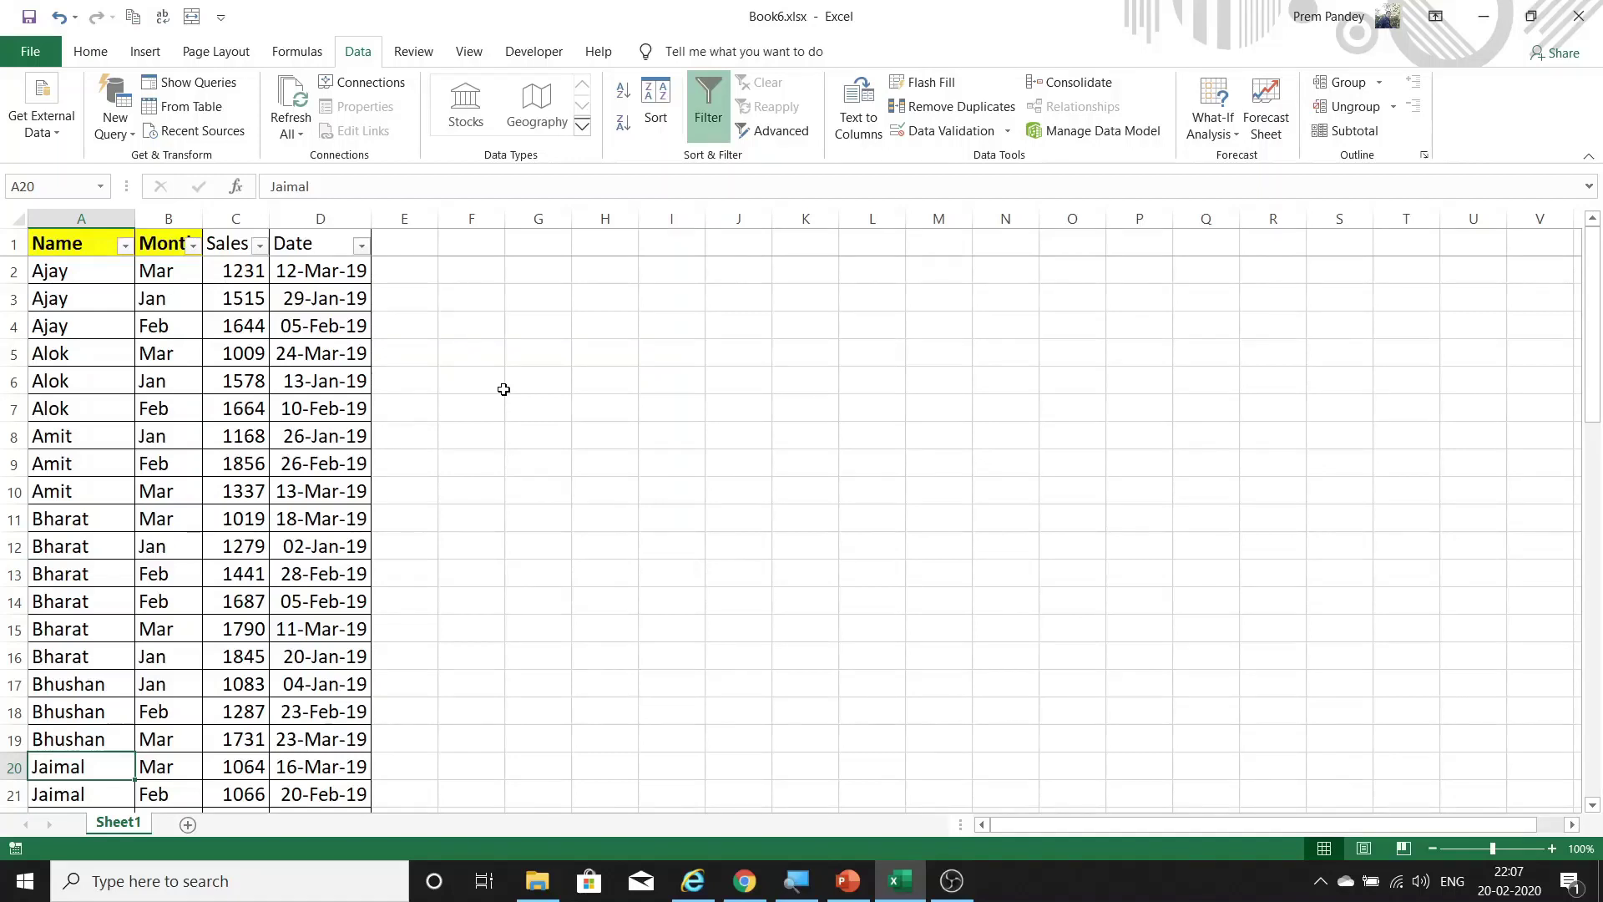
key(ctrl+shift+l)
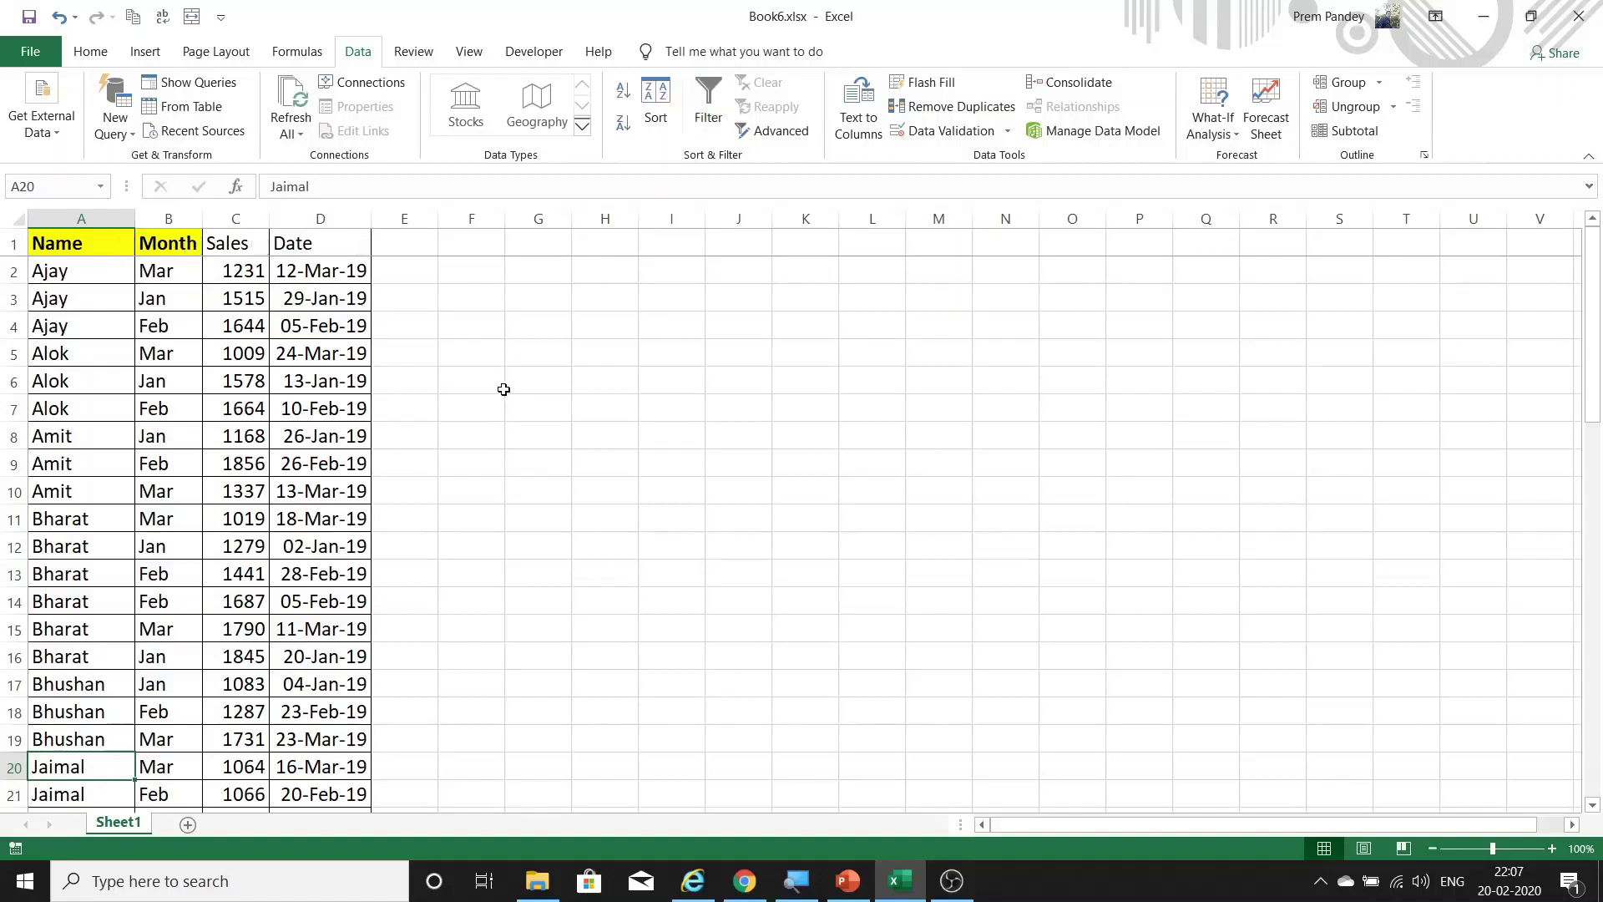
key(alt)
key(d)
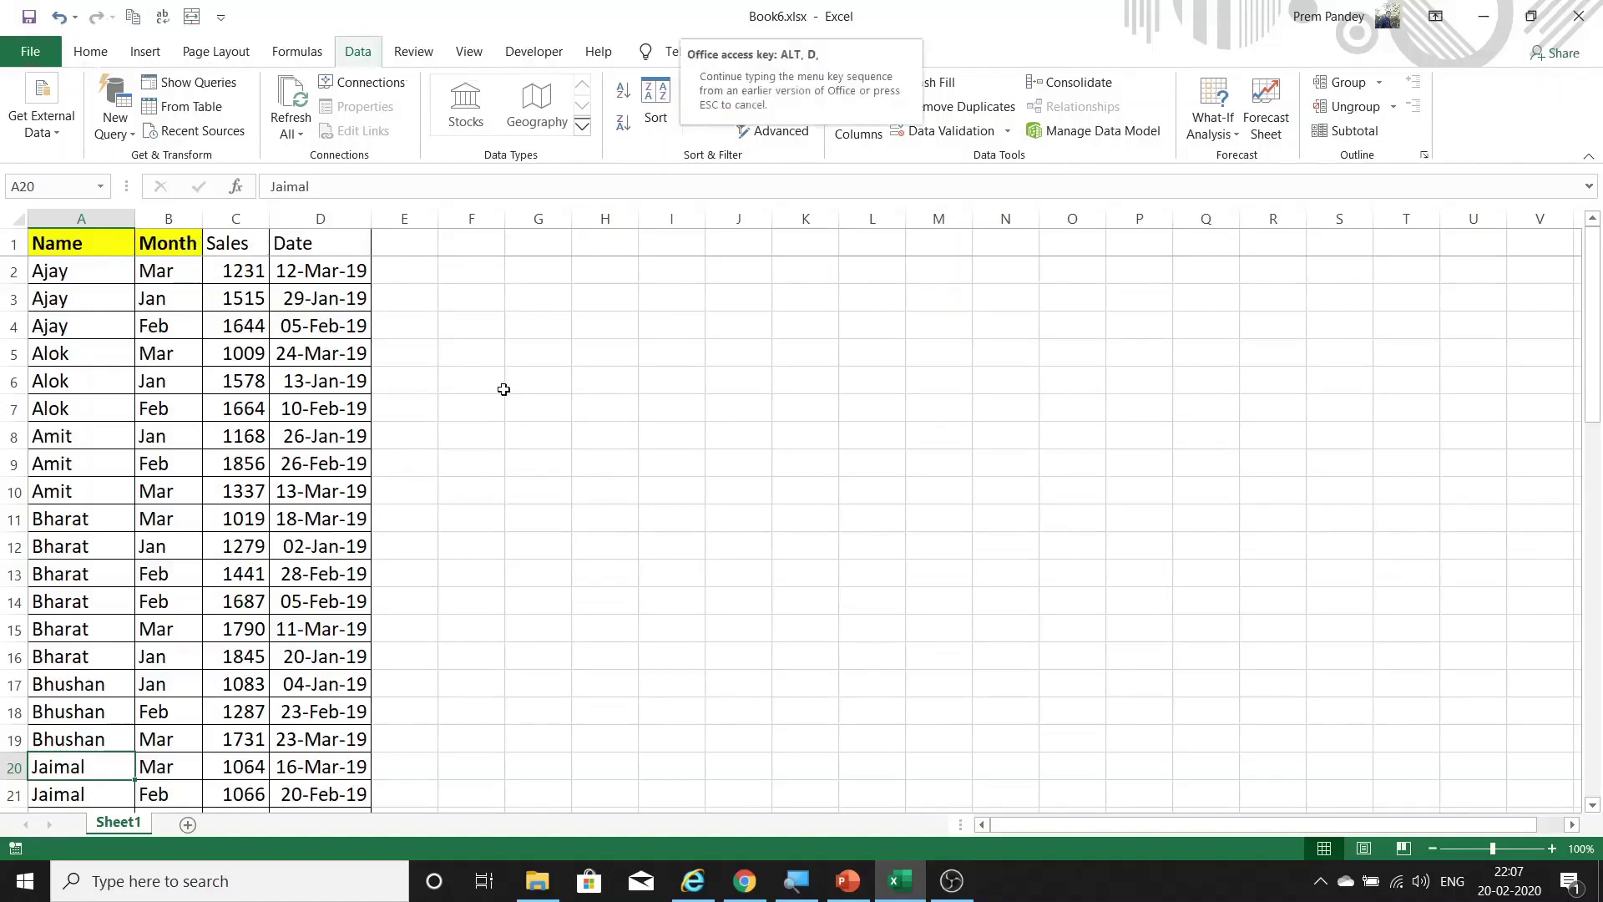
key(f)
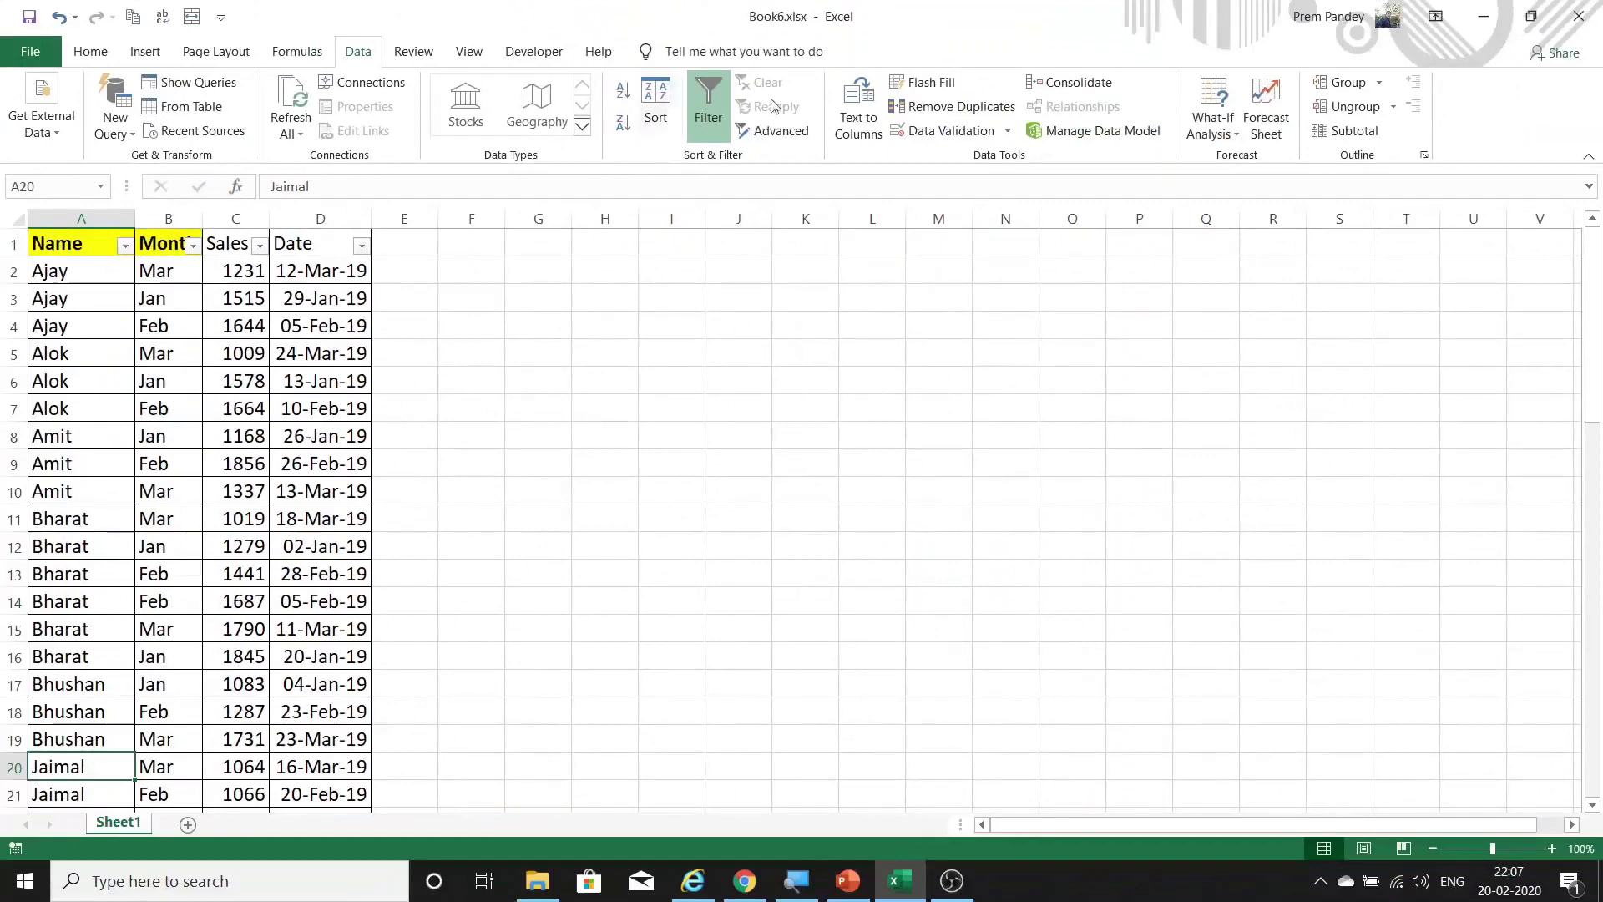
click(714, 118)
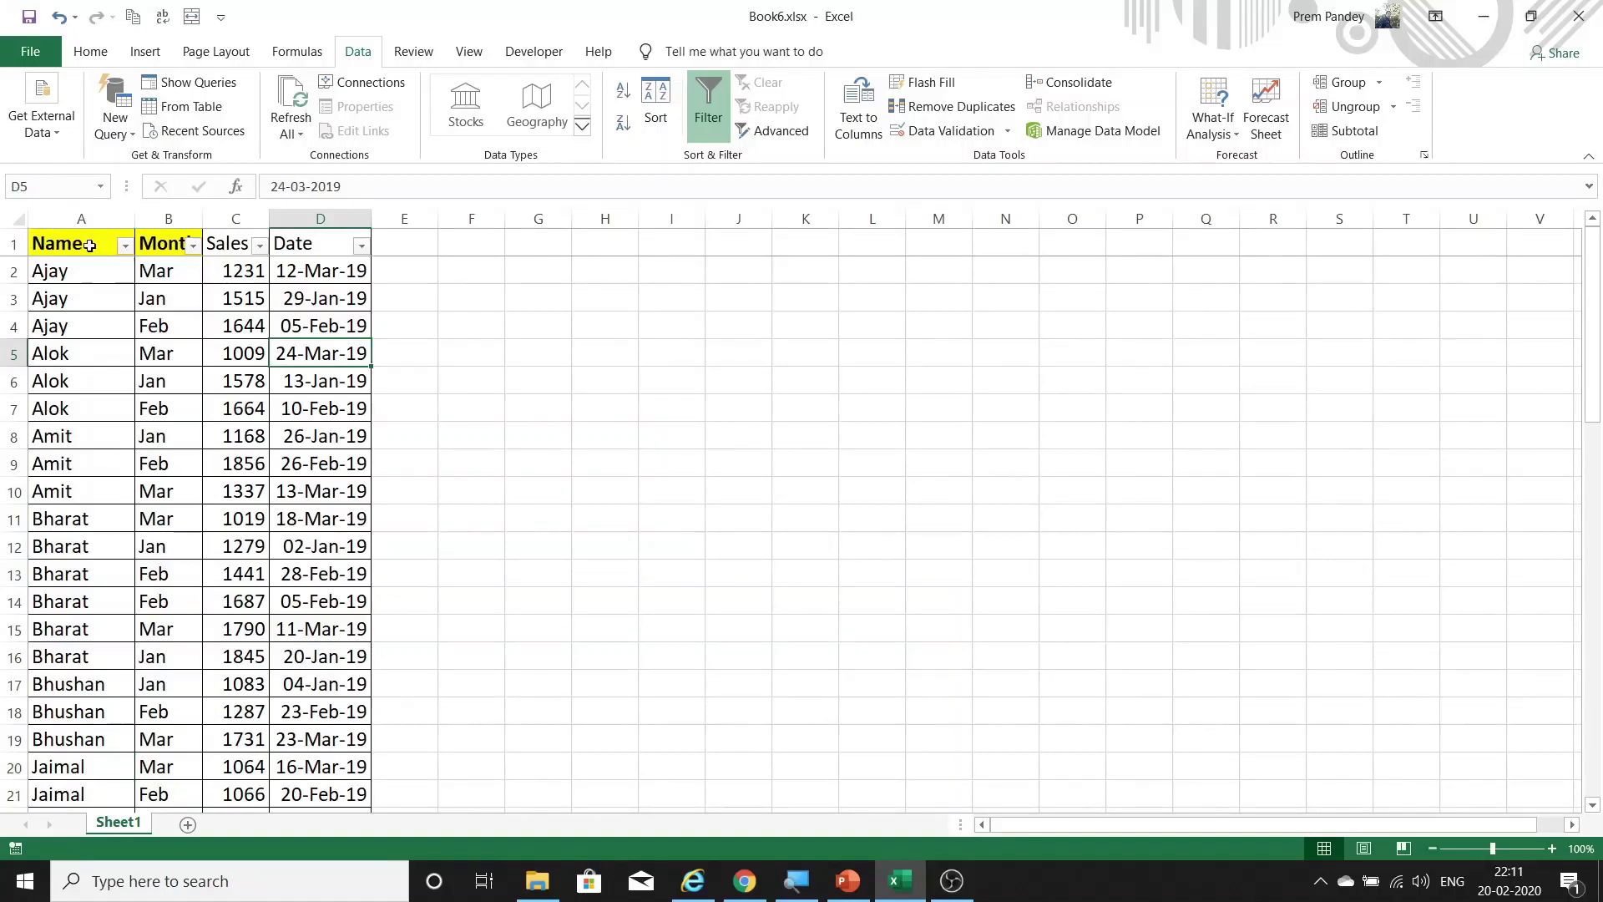
Step: Filter the Name column to show only Alok's three rows
click(88, 244)
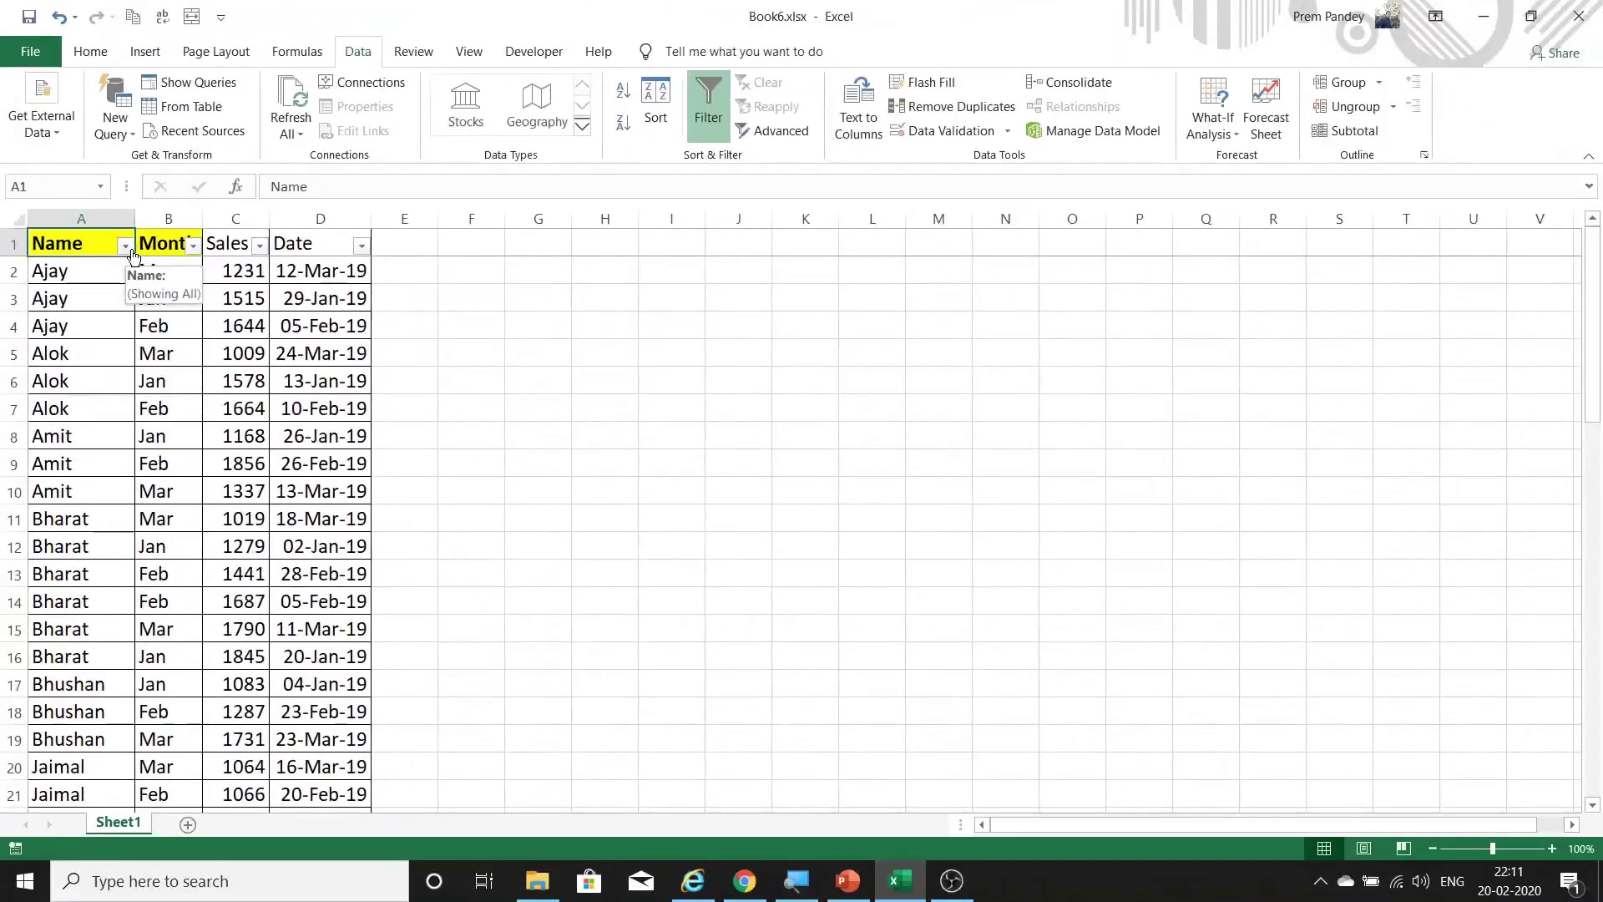
click(125, 245)
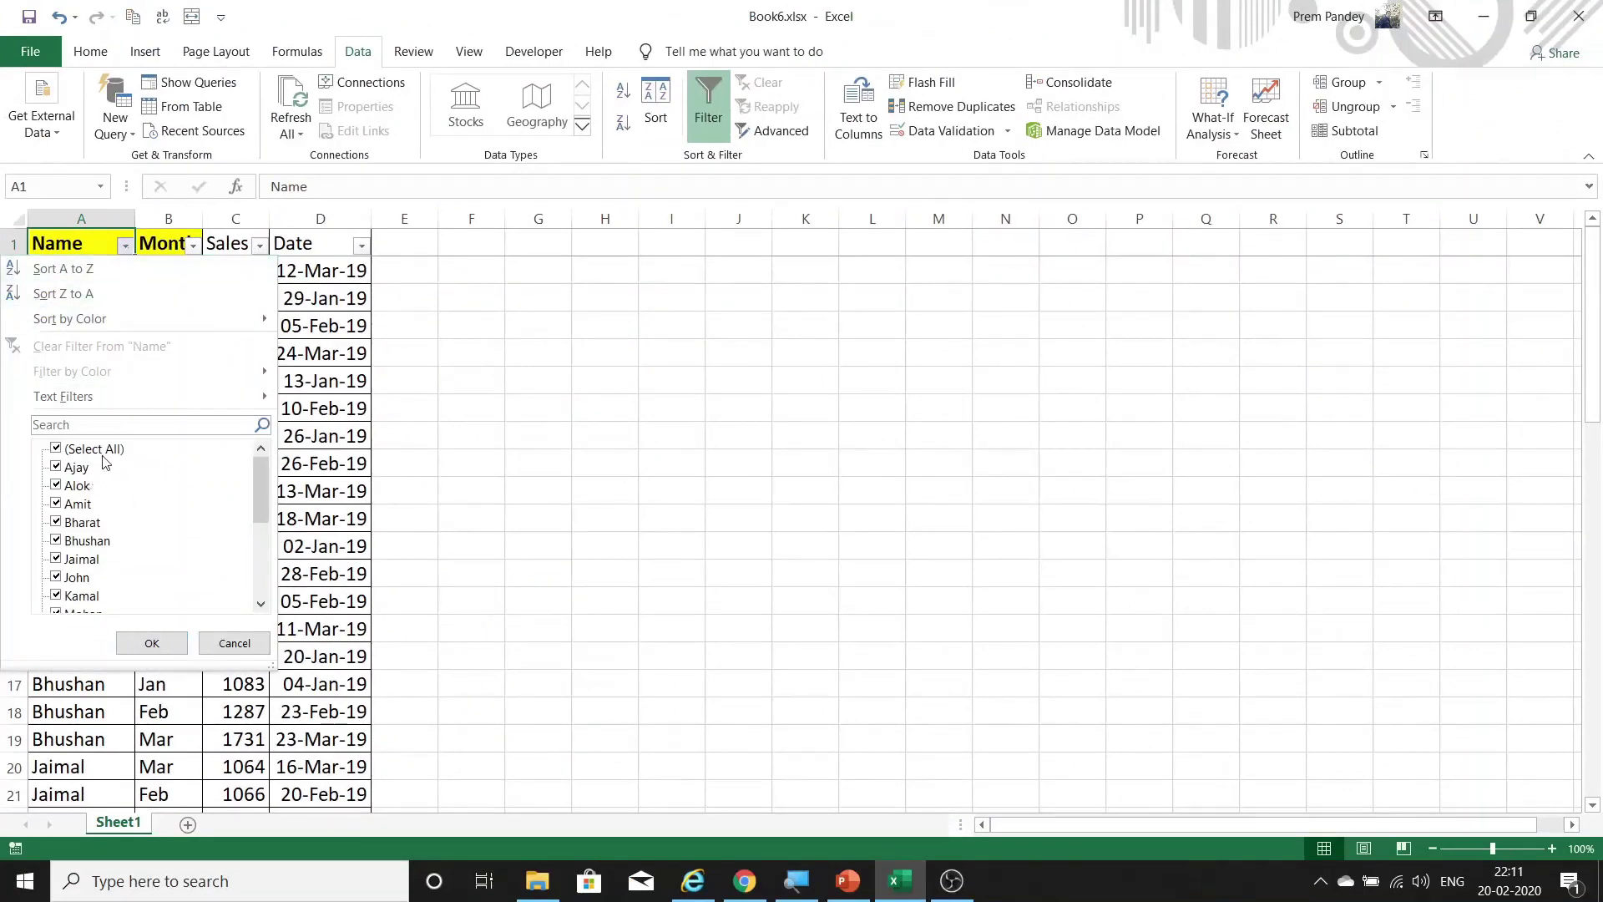
mouse_move(258, 479)
mouse_down()
mouse_move(262, 555)
mouse_move(259, 481)
mouse_up()
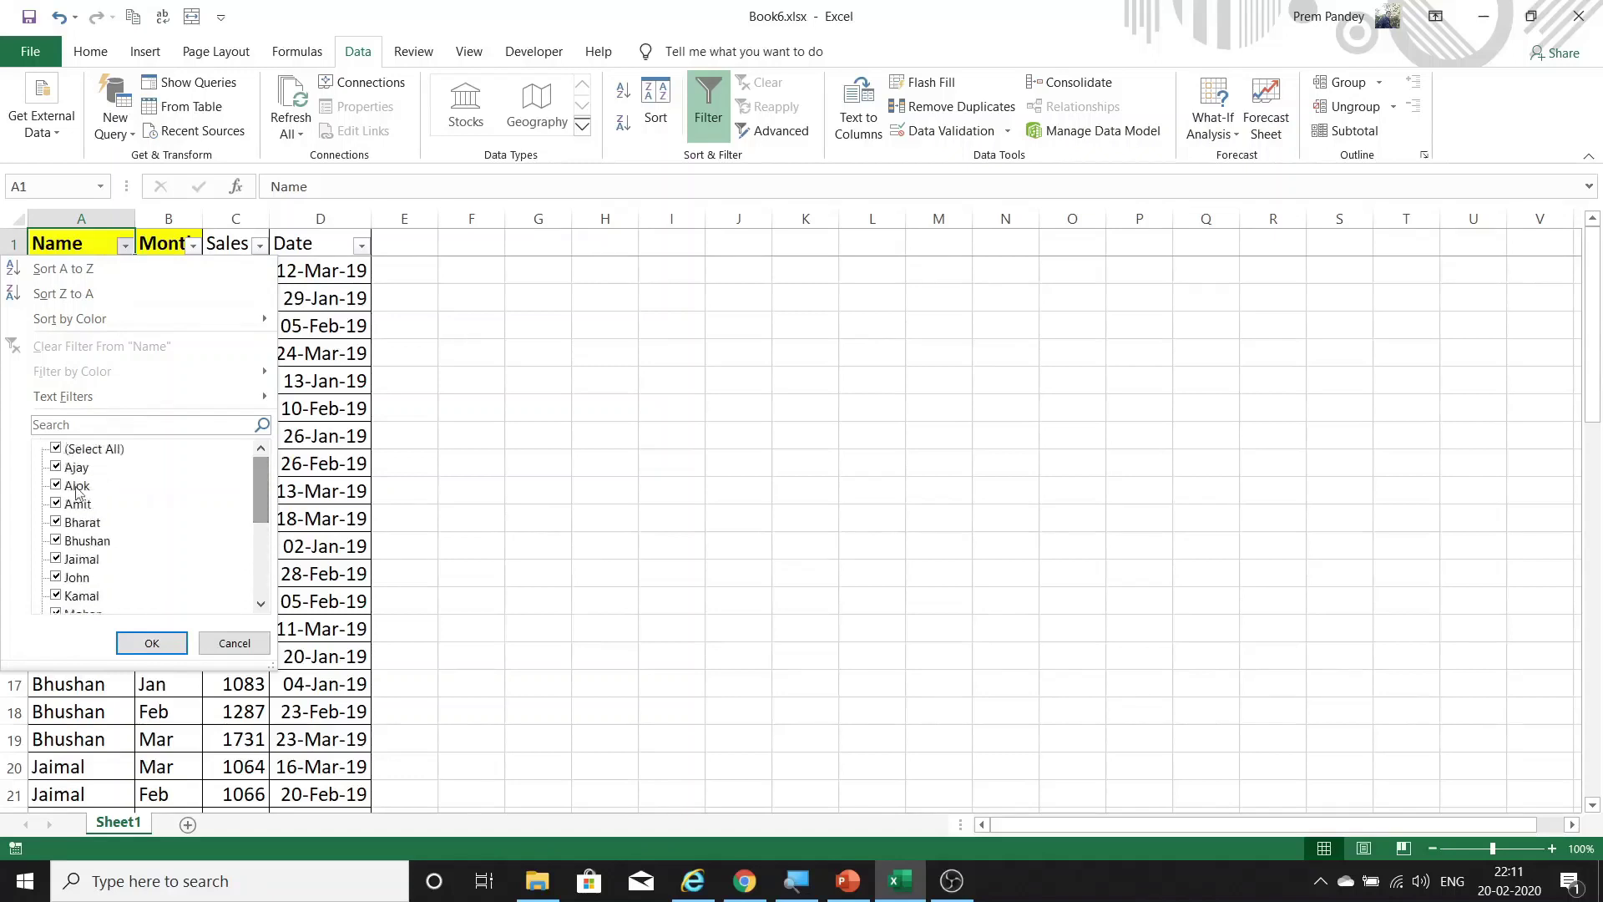
click(56, 449)
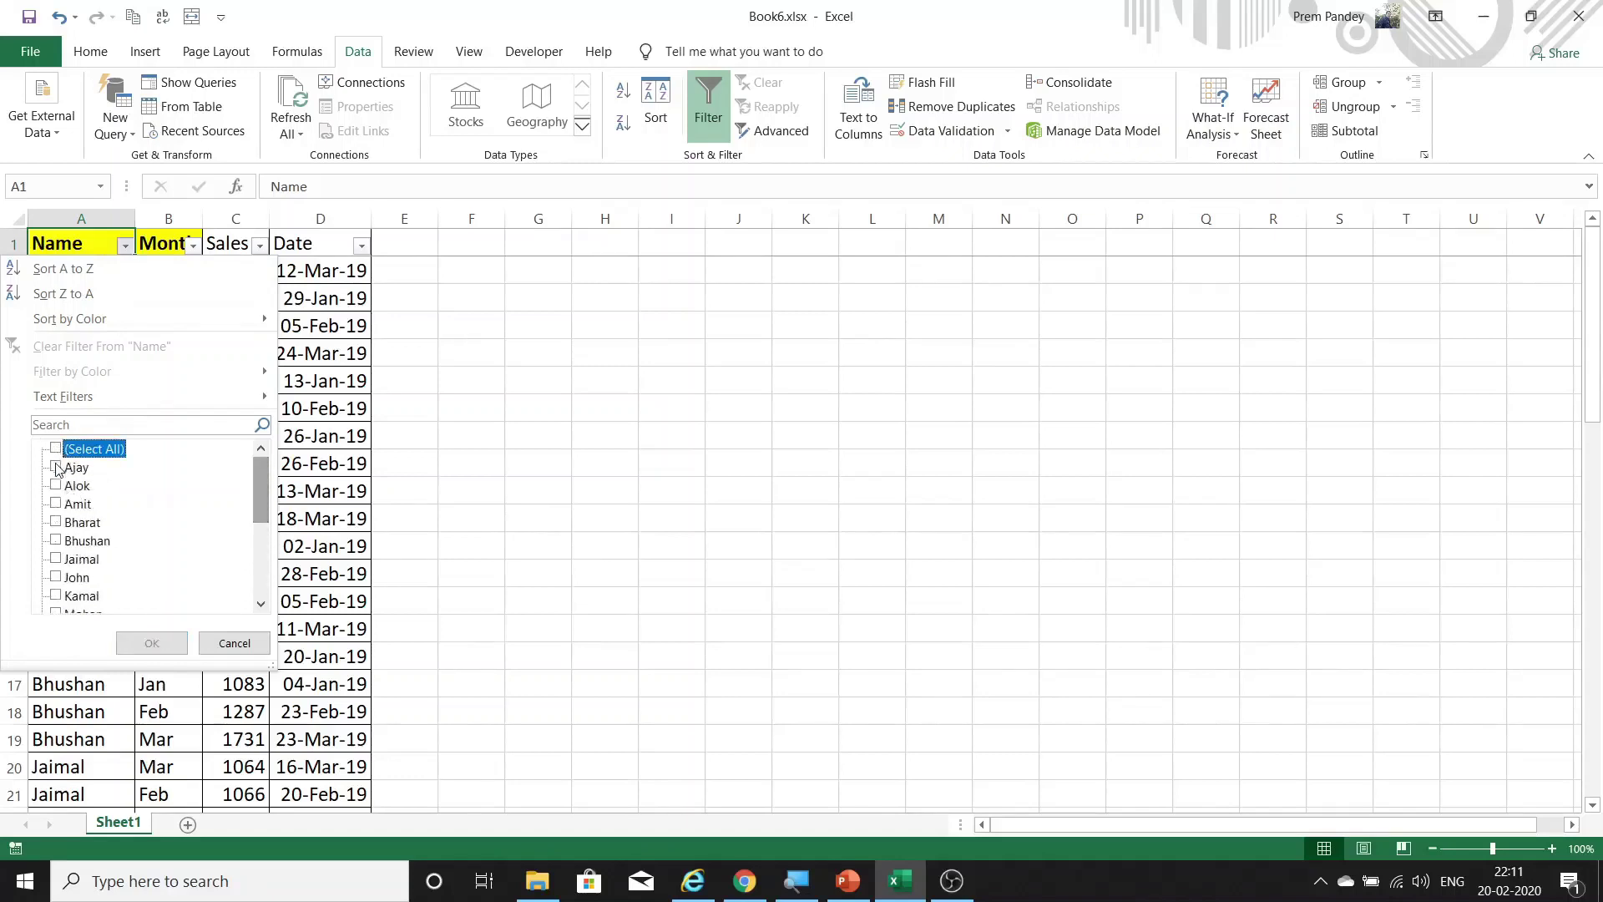
click(56, 485)
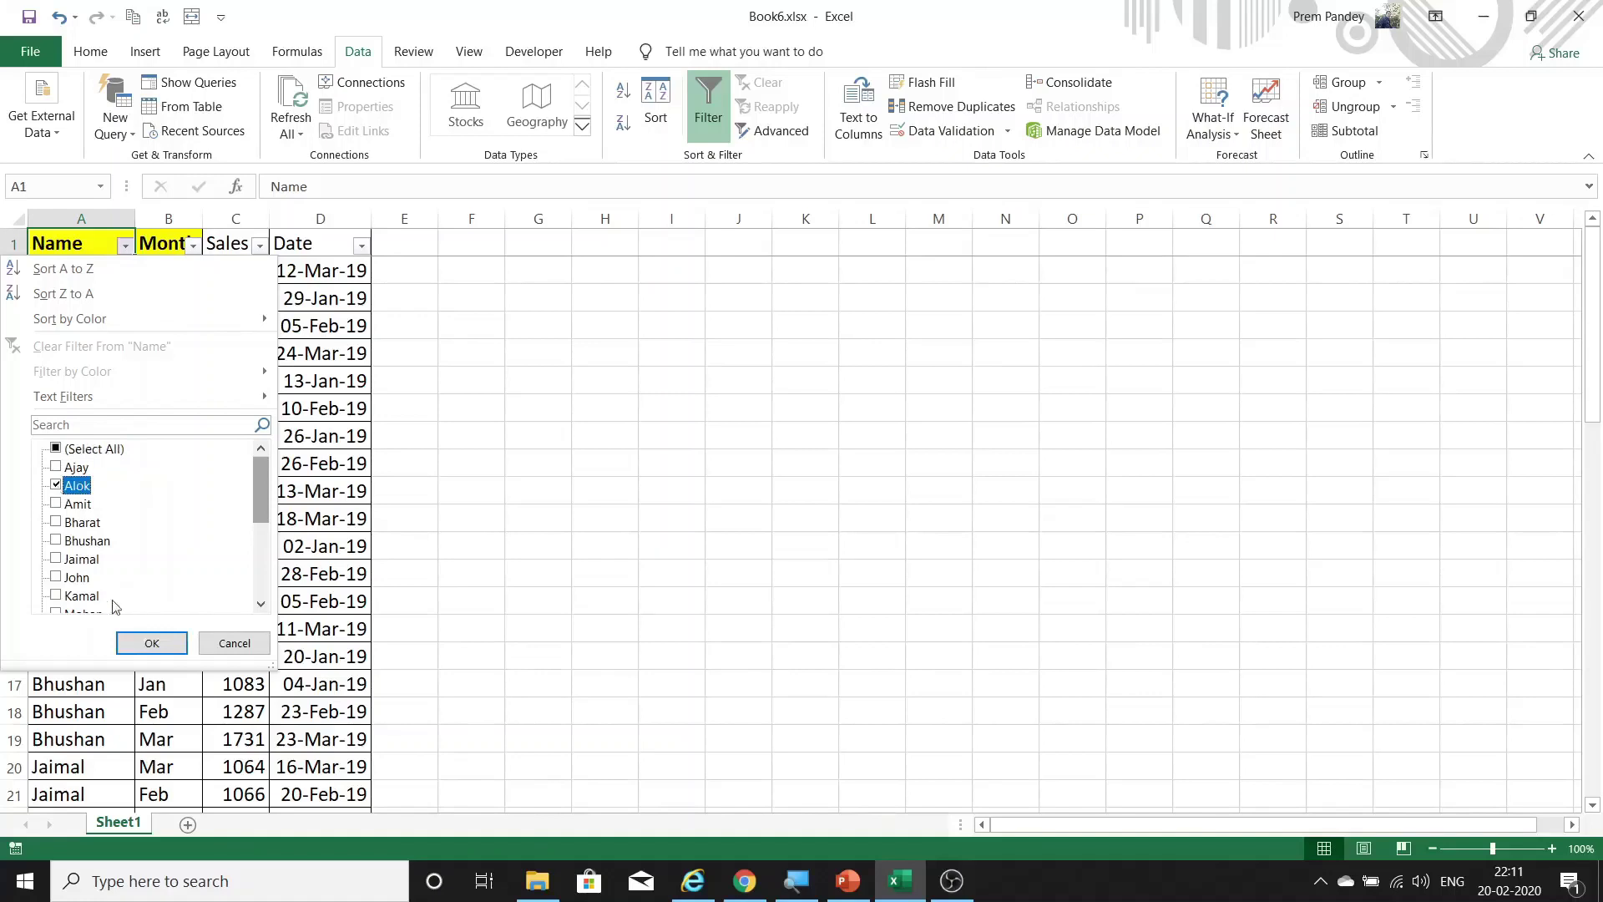
click(152, 644)
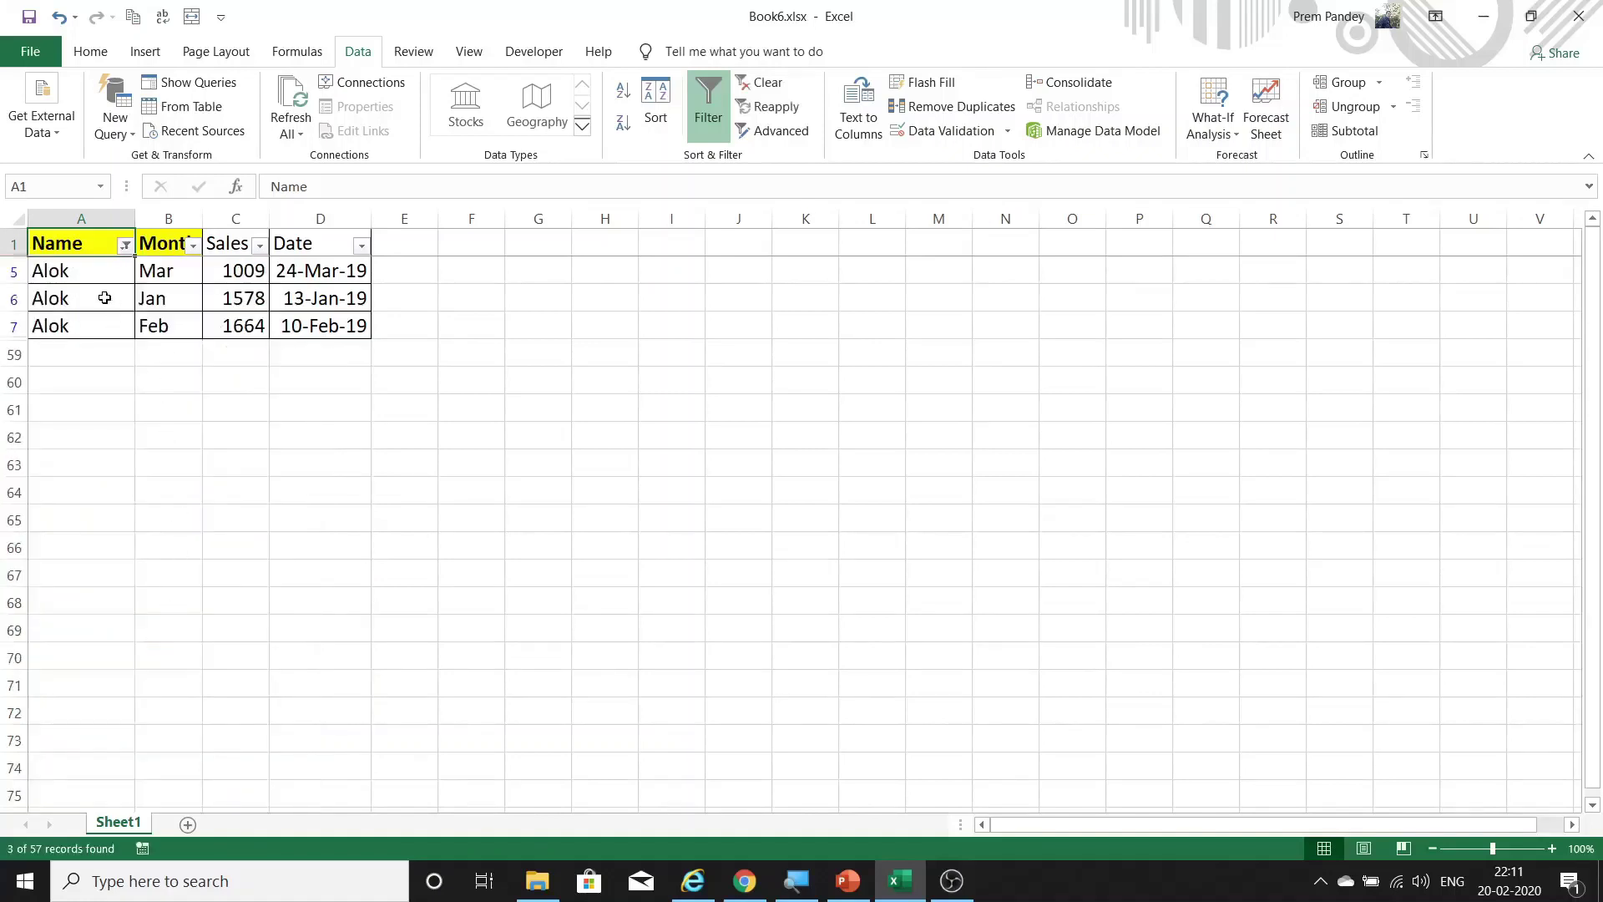
drag(83, 272, 323, 328)
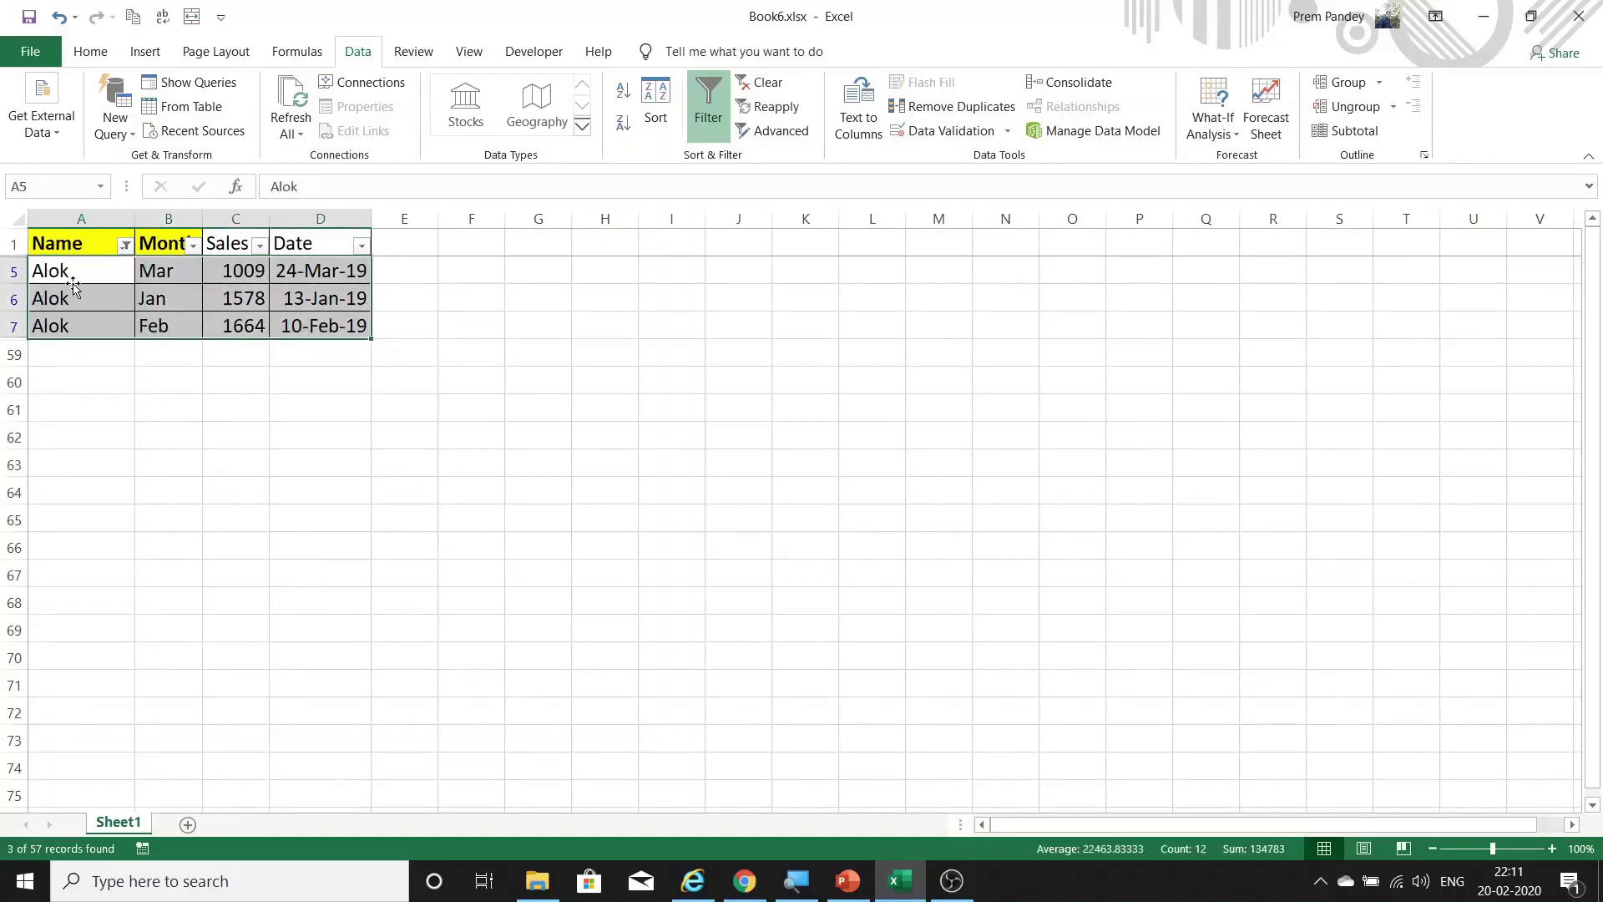
Step: Add Amit to the Name filter so six Alok and Amit rows show
click(125, 244)
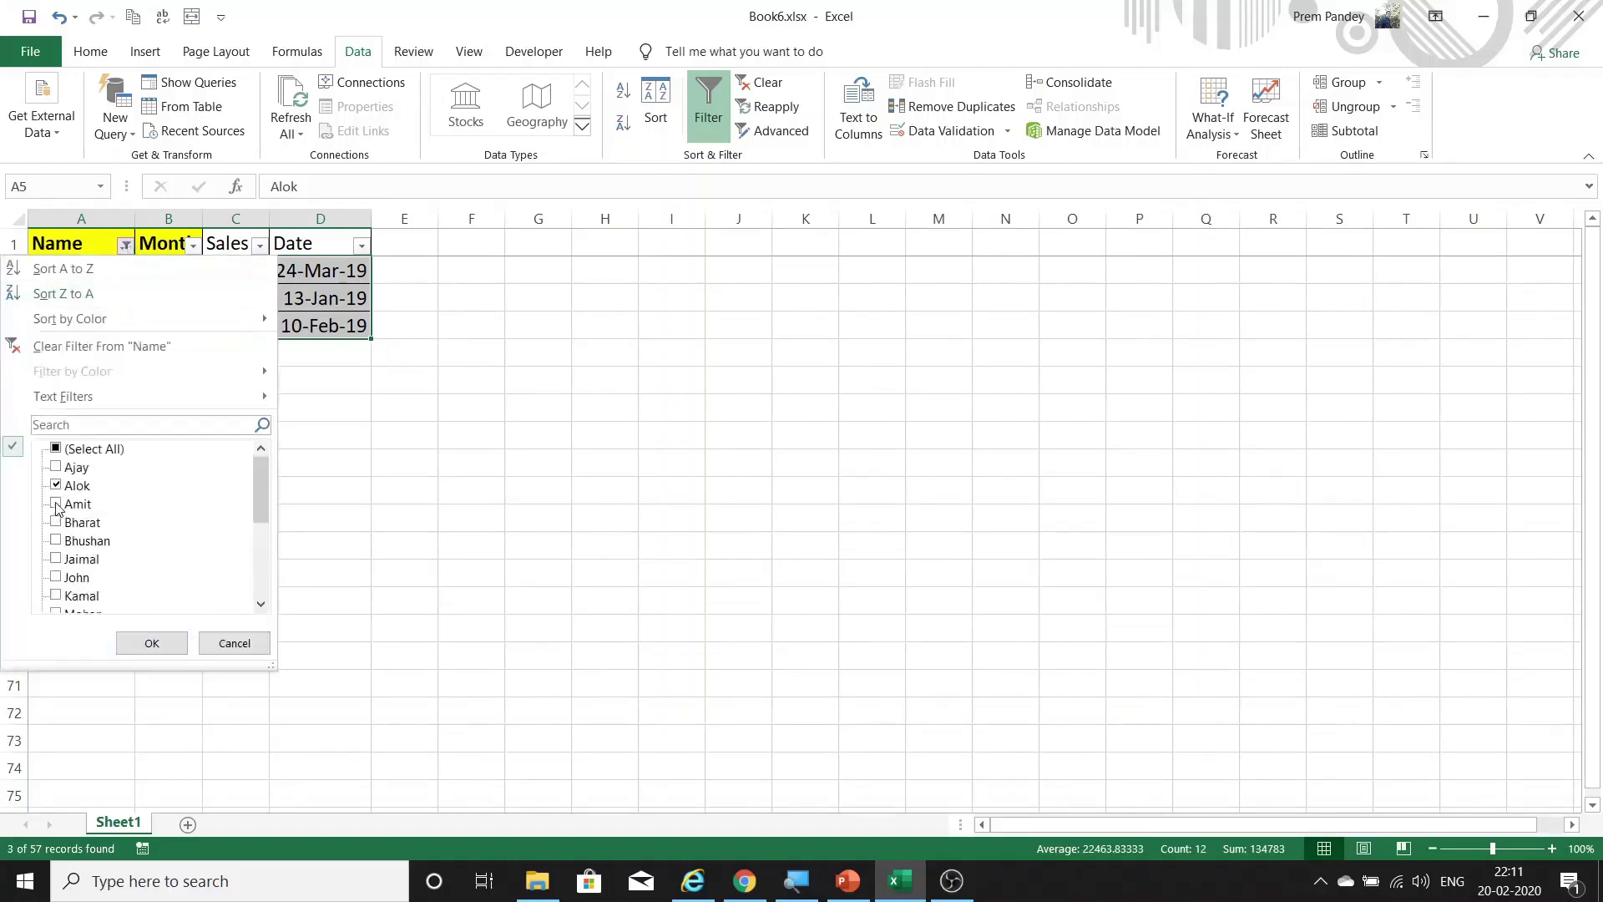
click(55, 504)
click(151, 643)
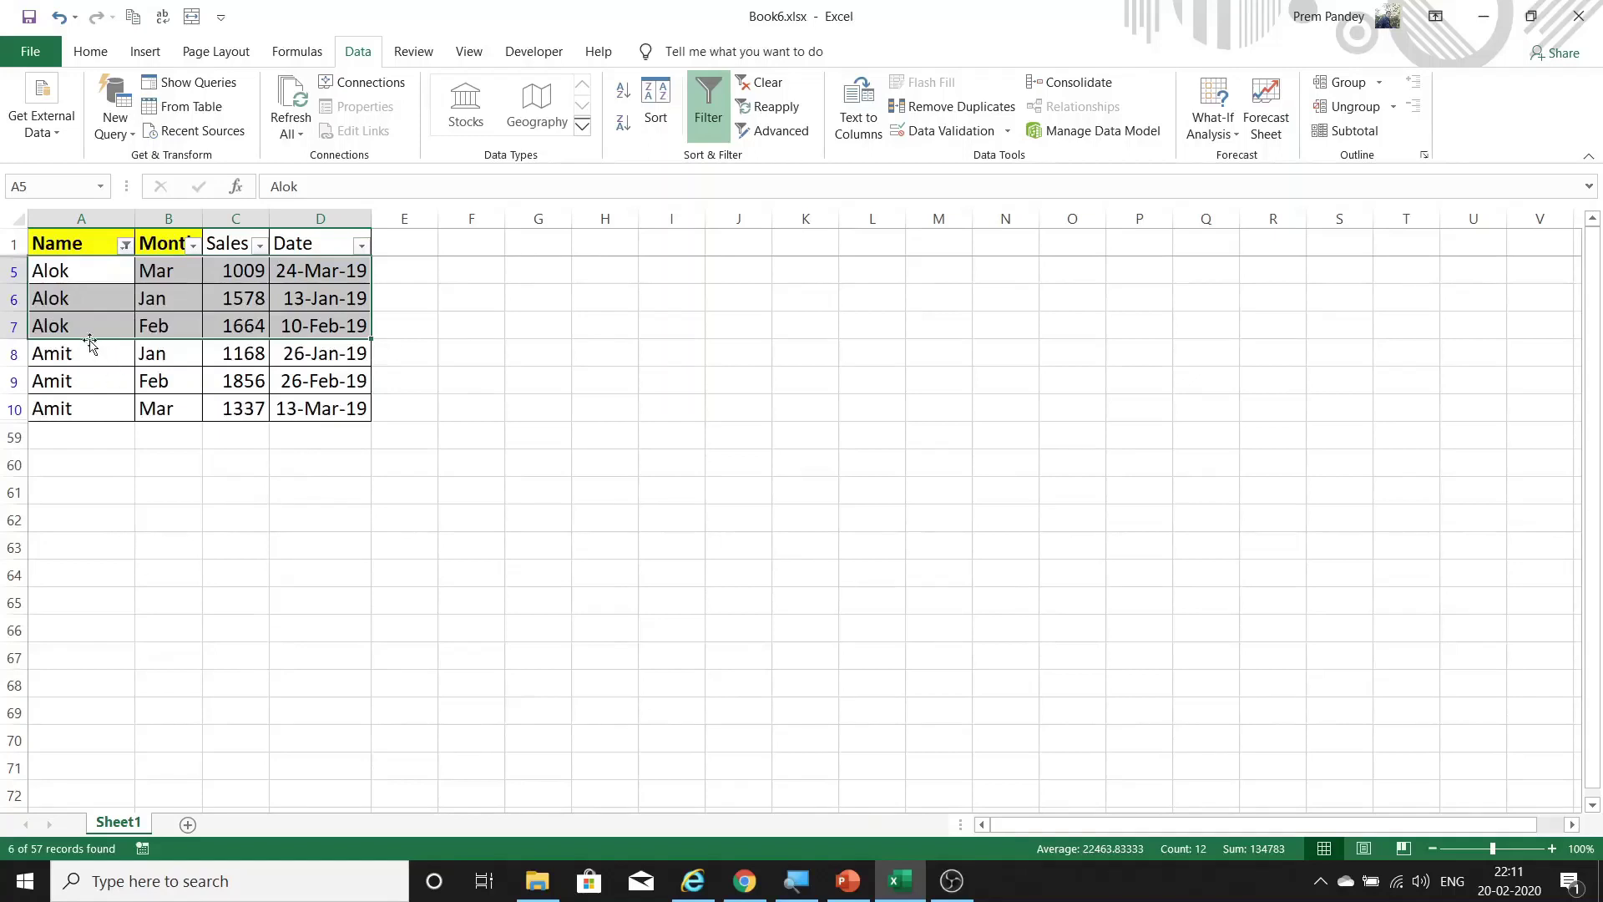
drag(77, 276, 322, 404)
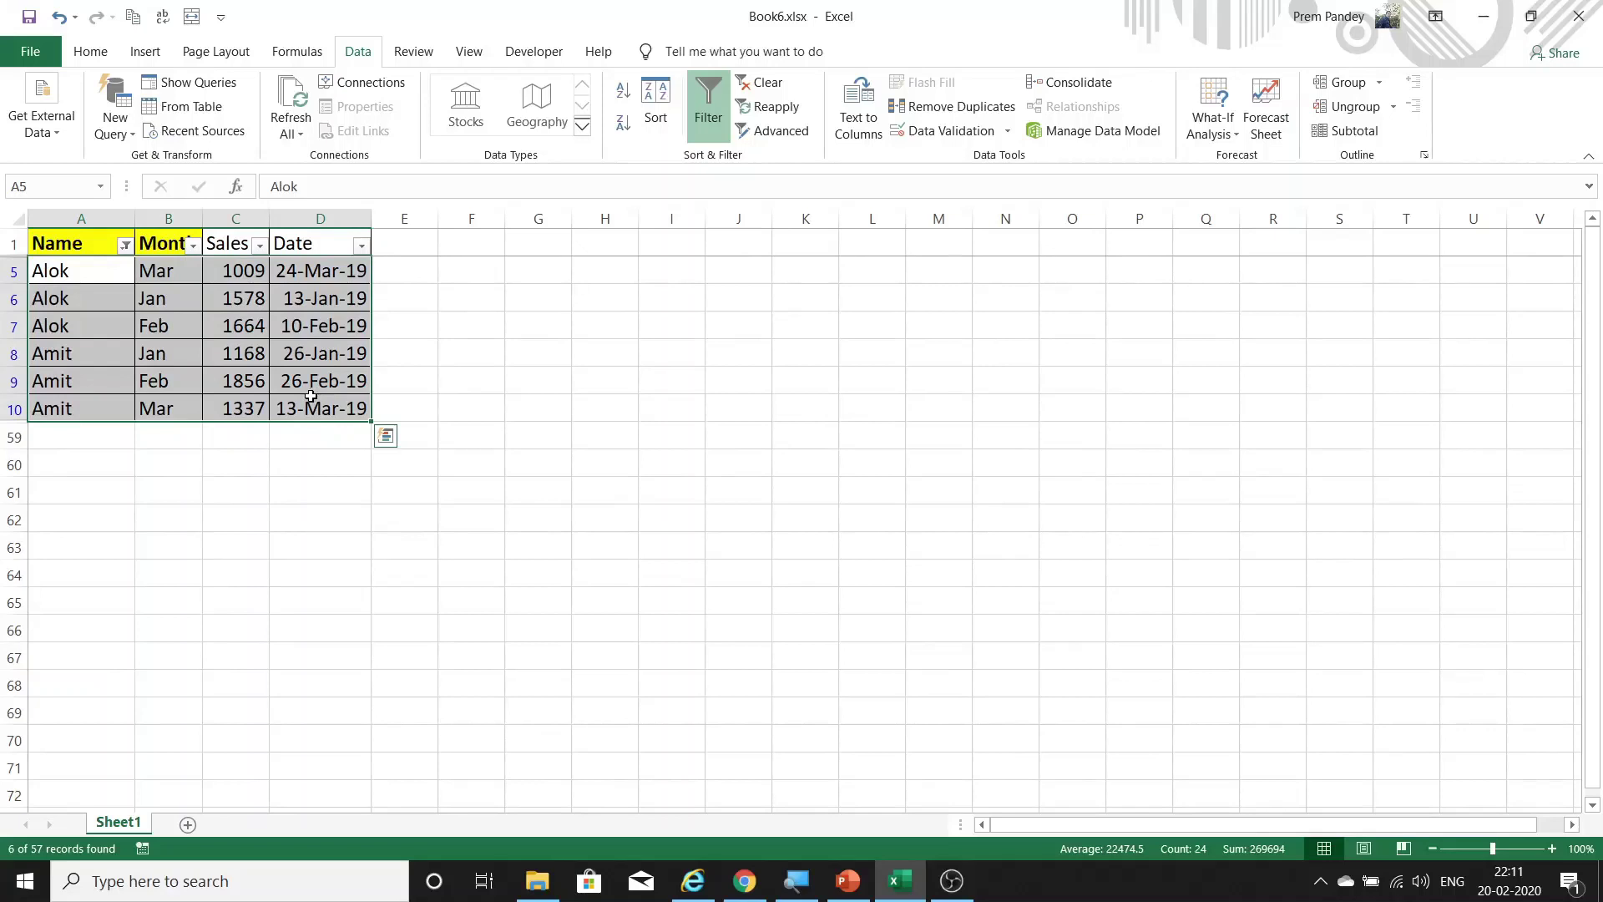
Step: Apply a custom Name filter: does not equal Alok, or equals Amit
click(125, 244)
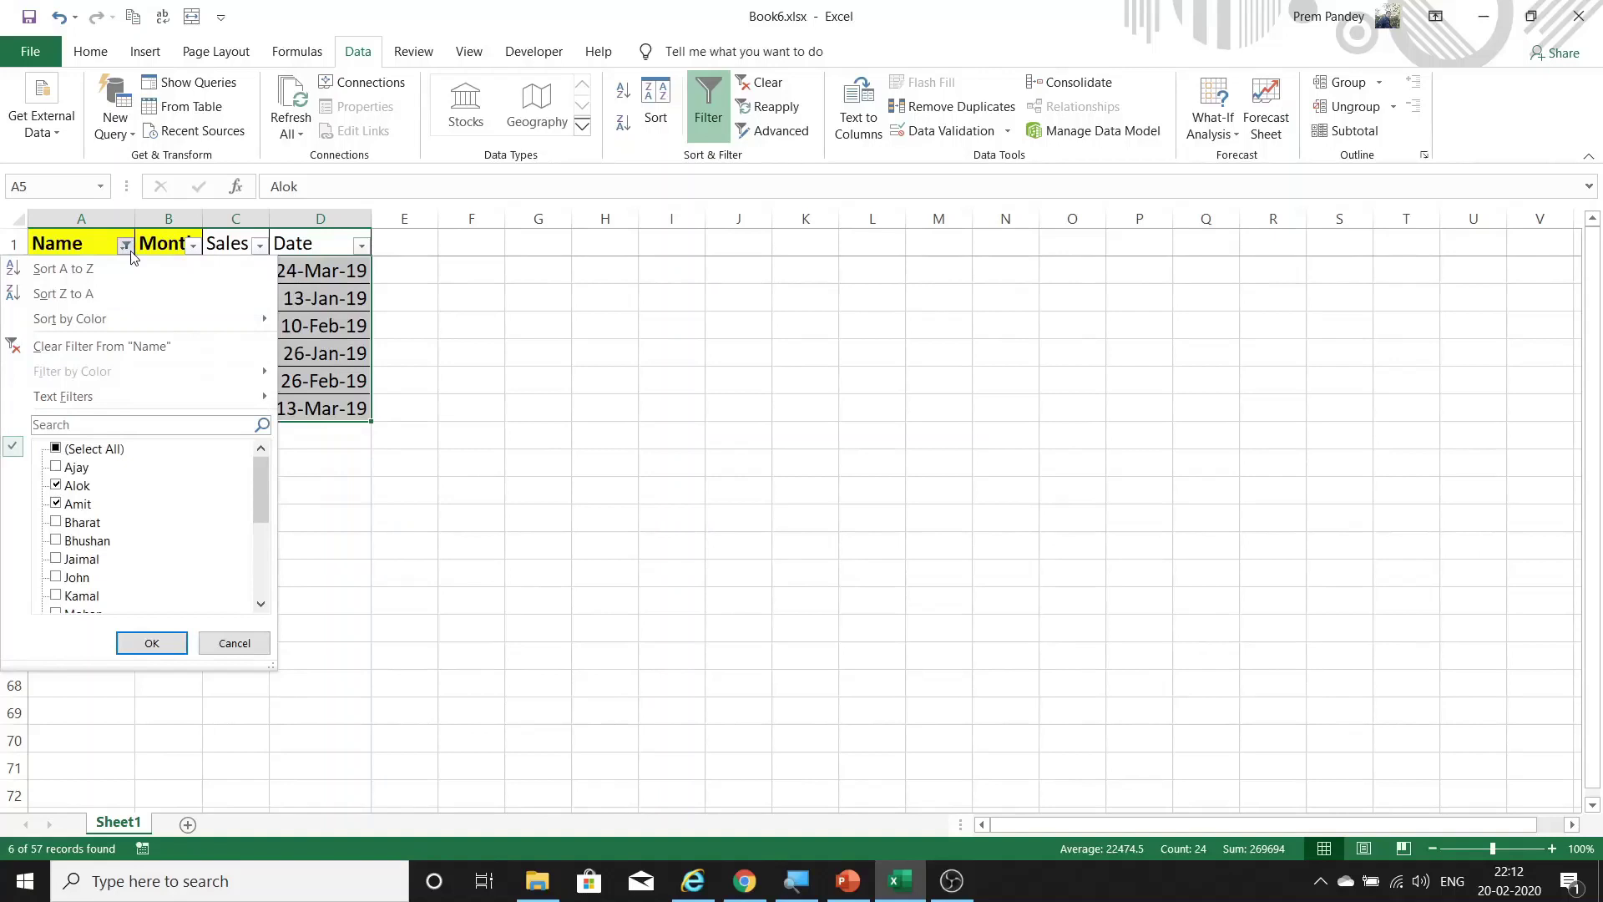
mouse_move(63, 396)
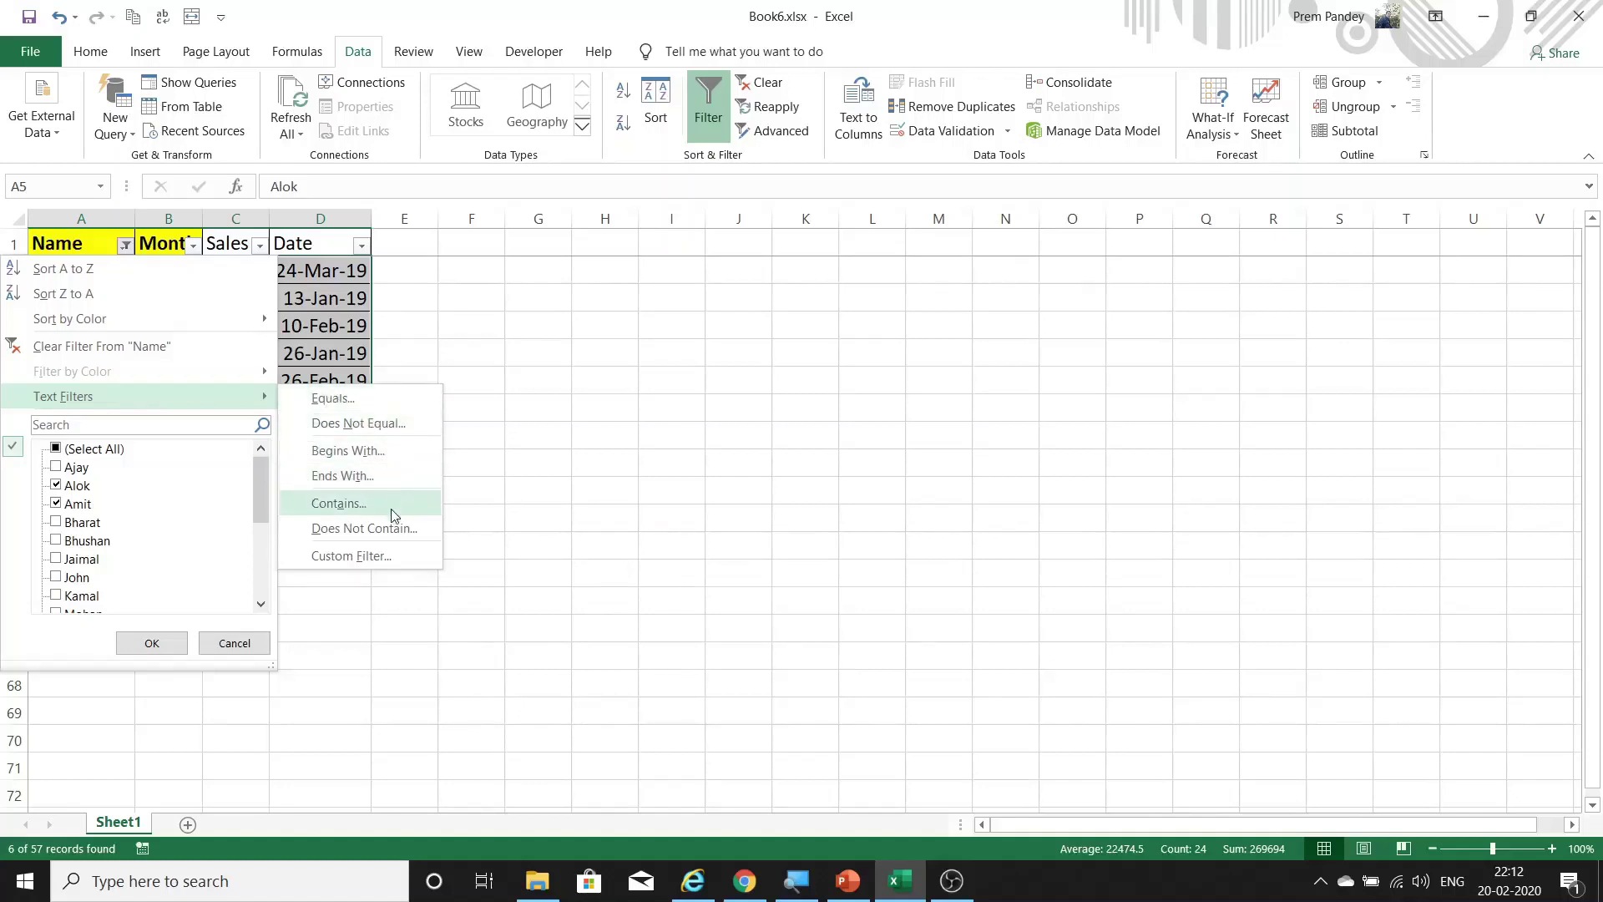
click(384, 557)
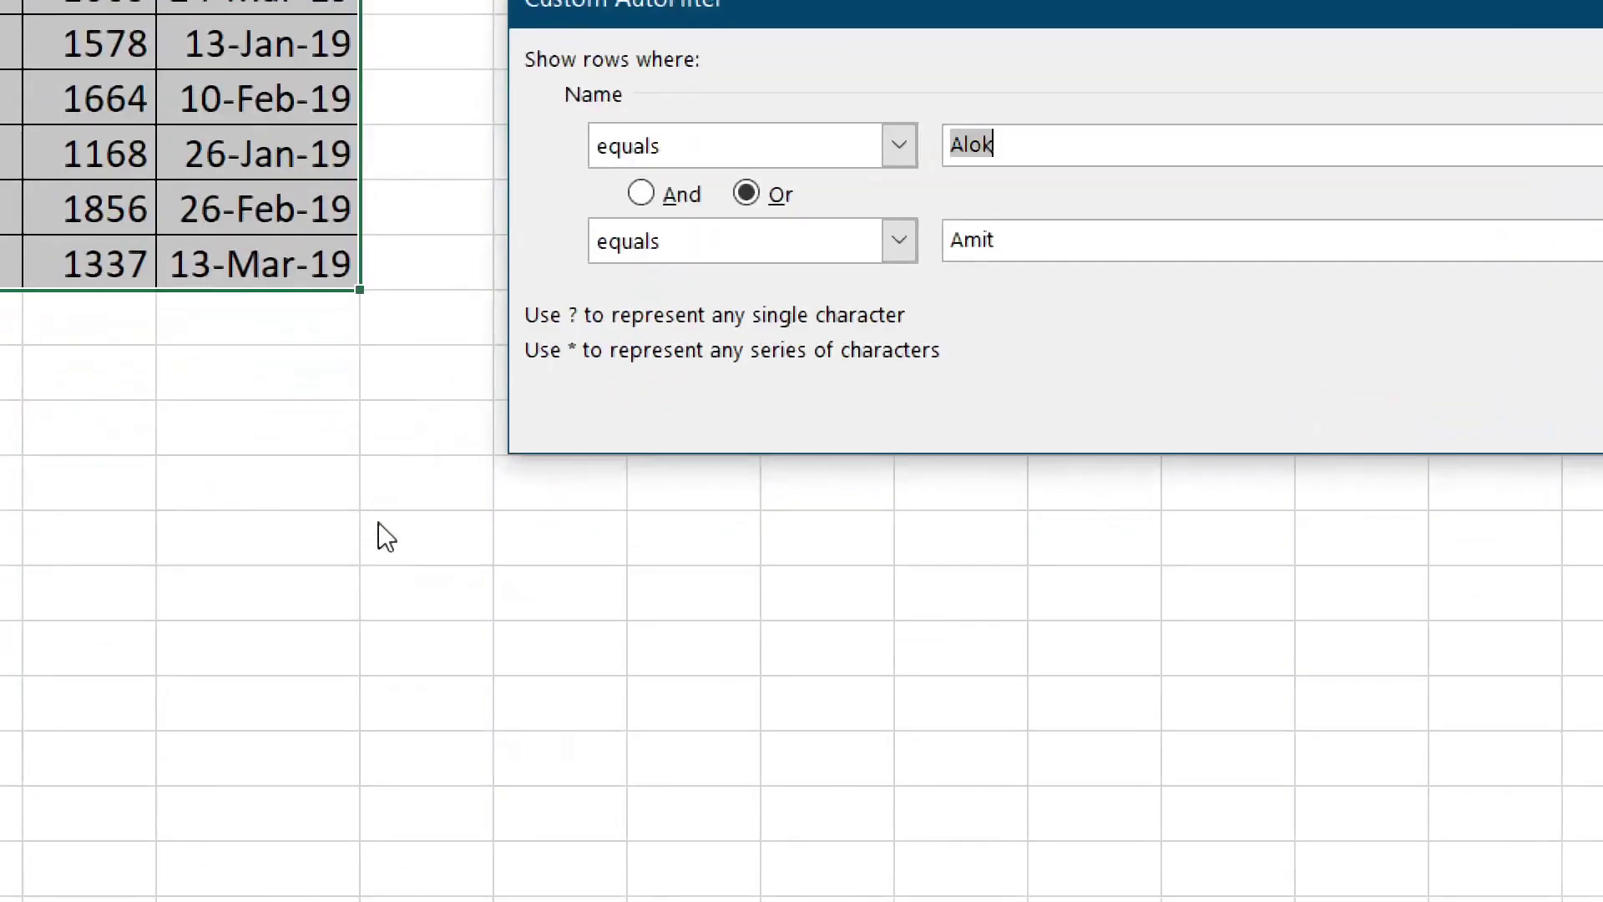
click(909, 151)
drag(908, 234, 910, 292)
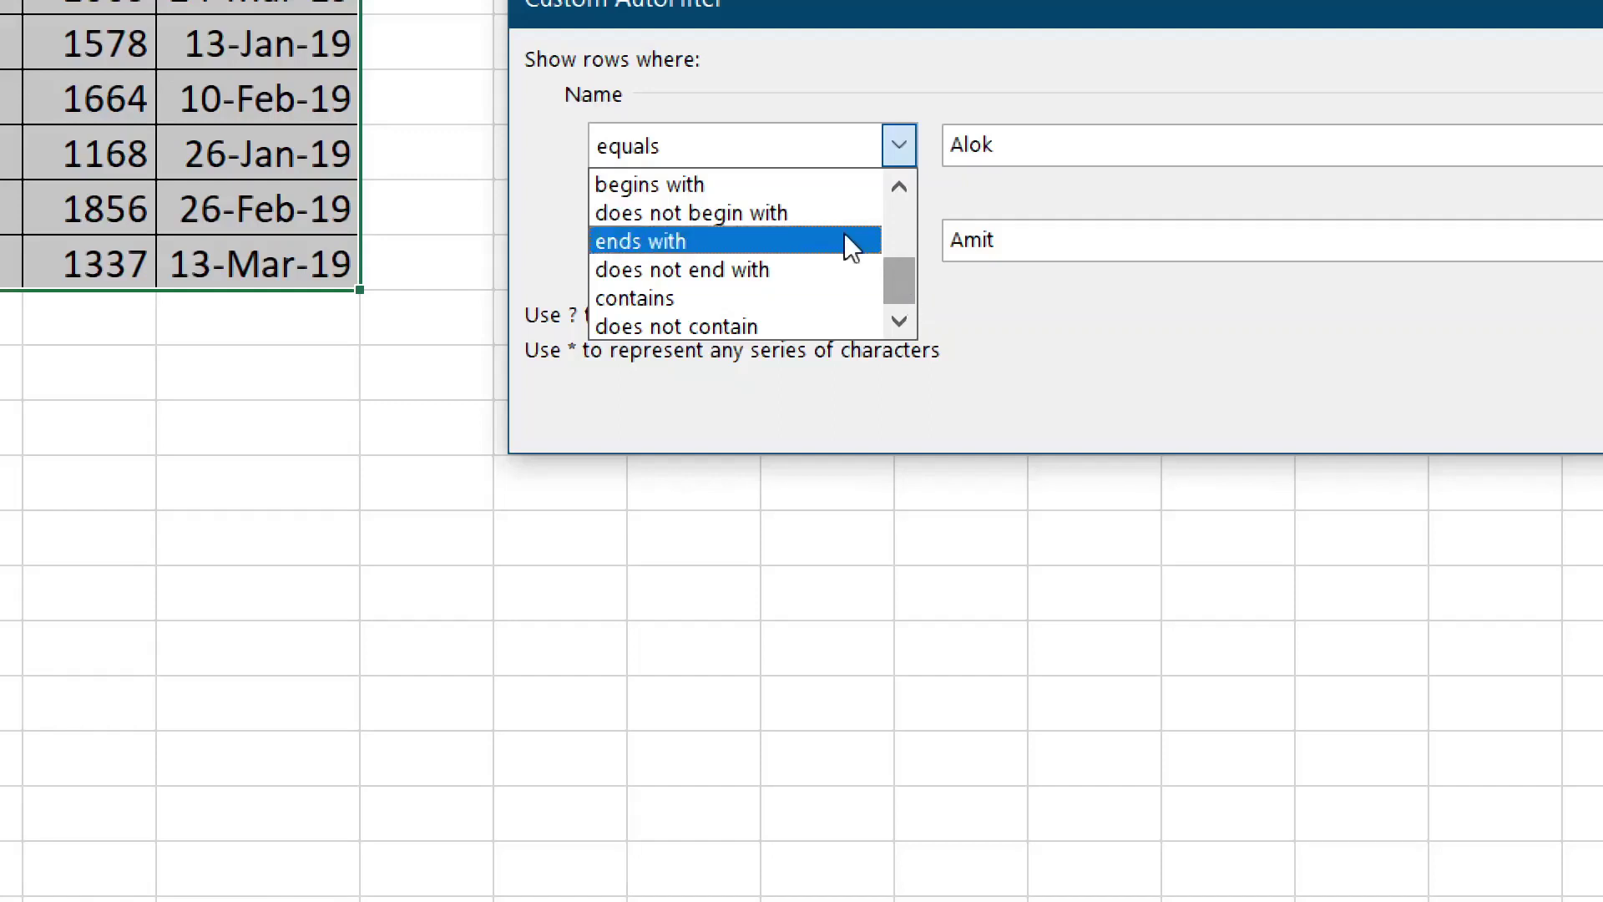
click(906, 239)
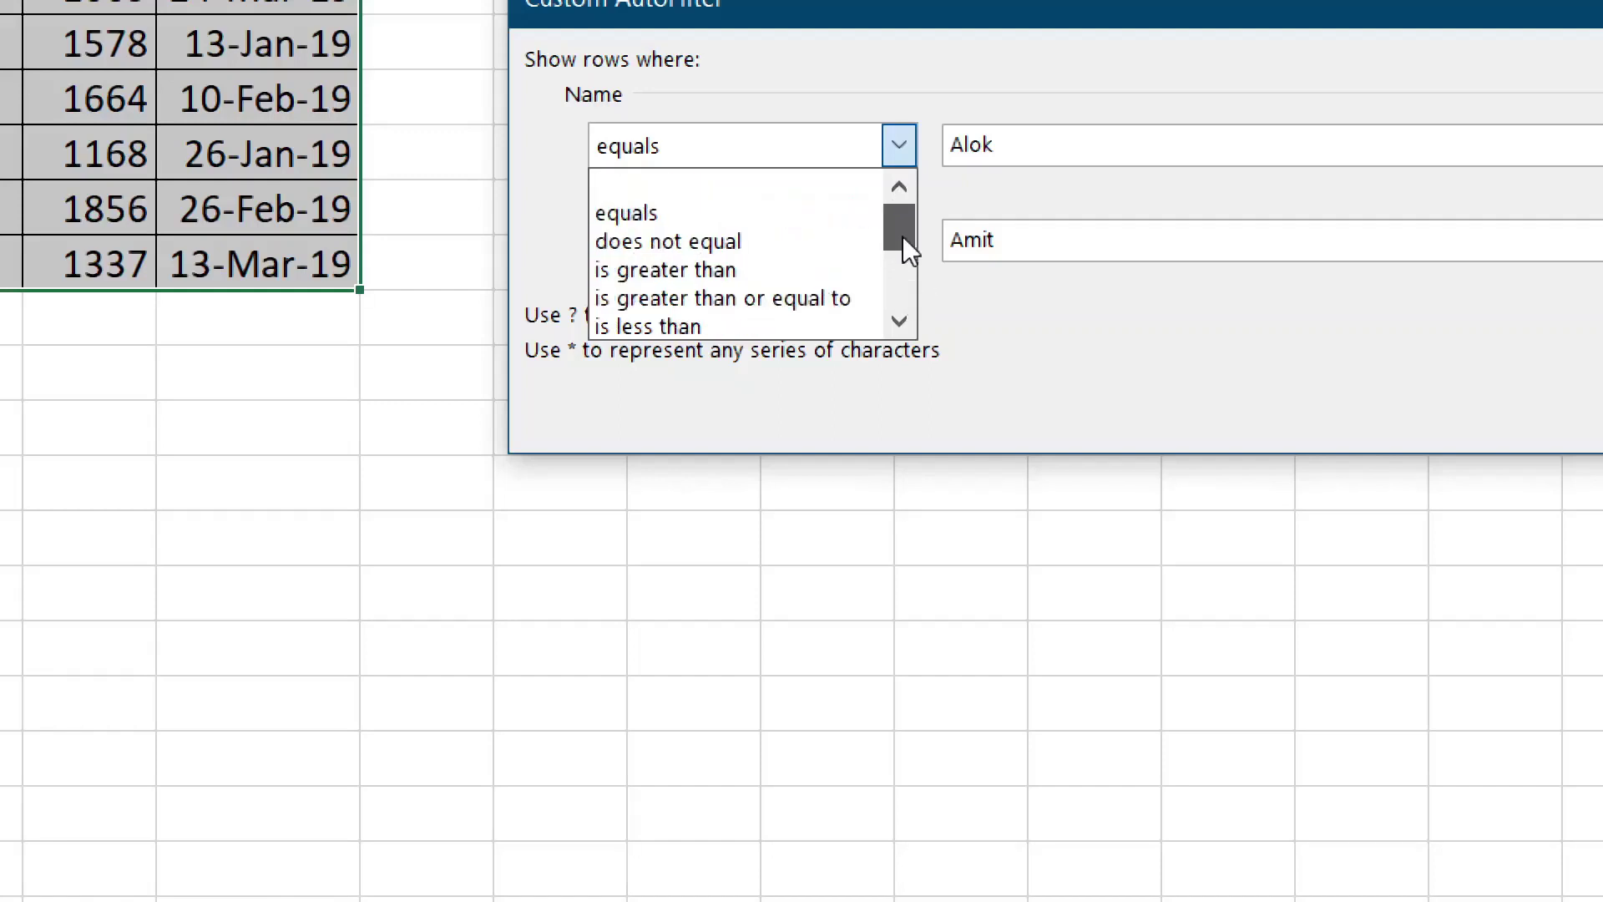
click(763, 242)
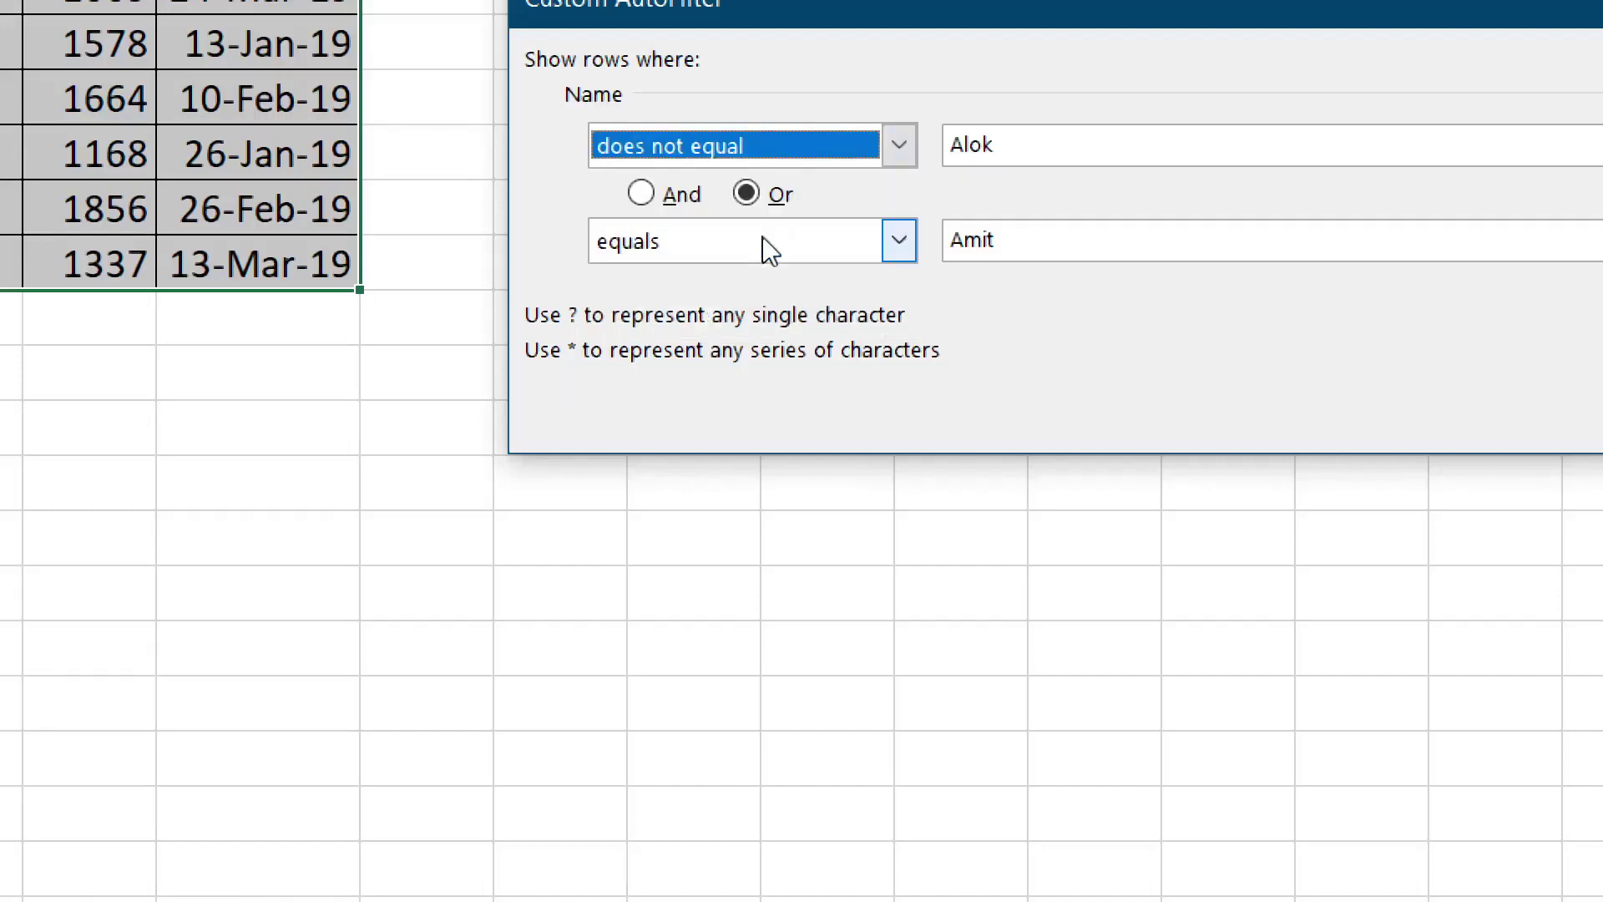
click(1073, 143)
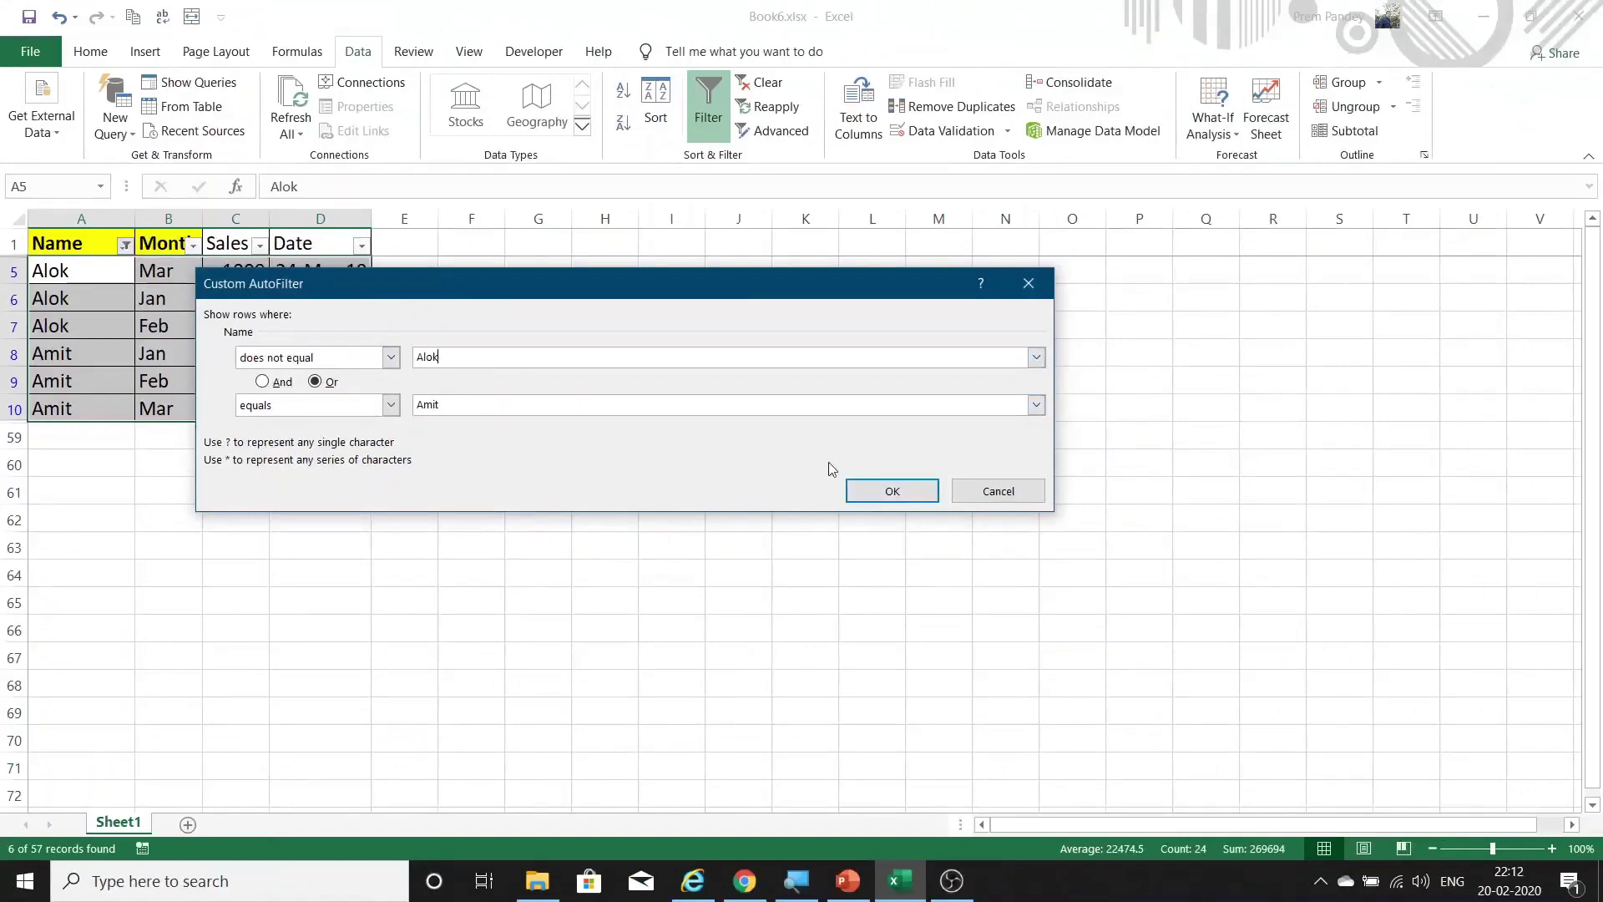
click(893, 492)
Step: Select the column A names from row 3 down, scroll through them, then clear the Name filter
click(33, 292)
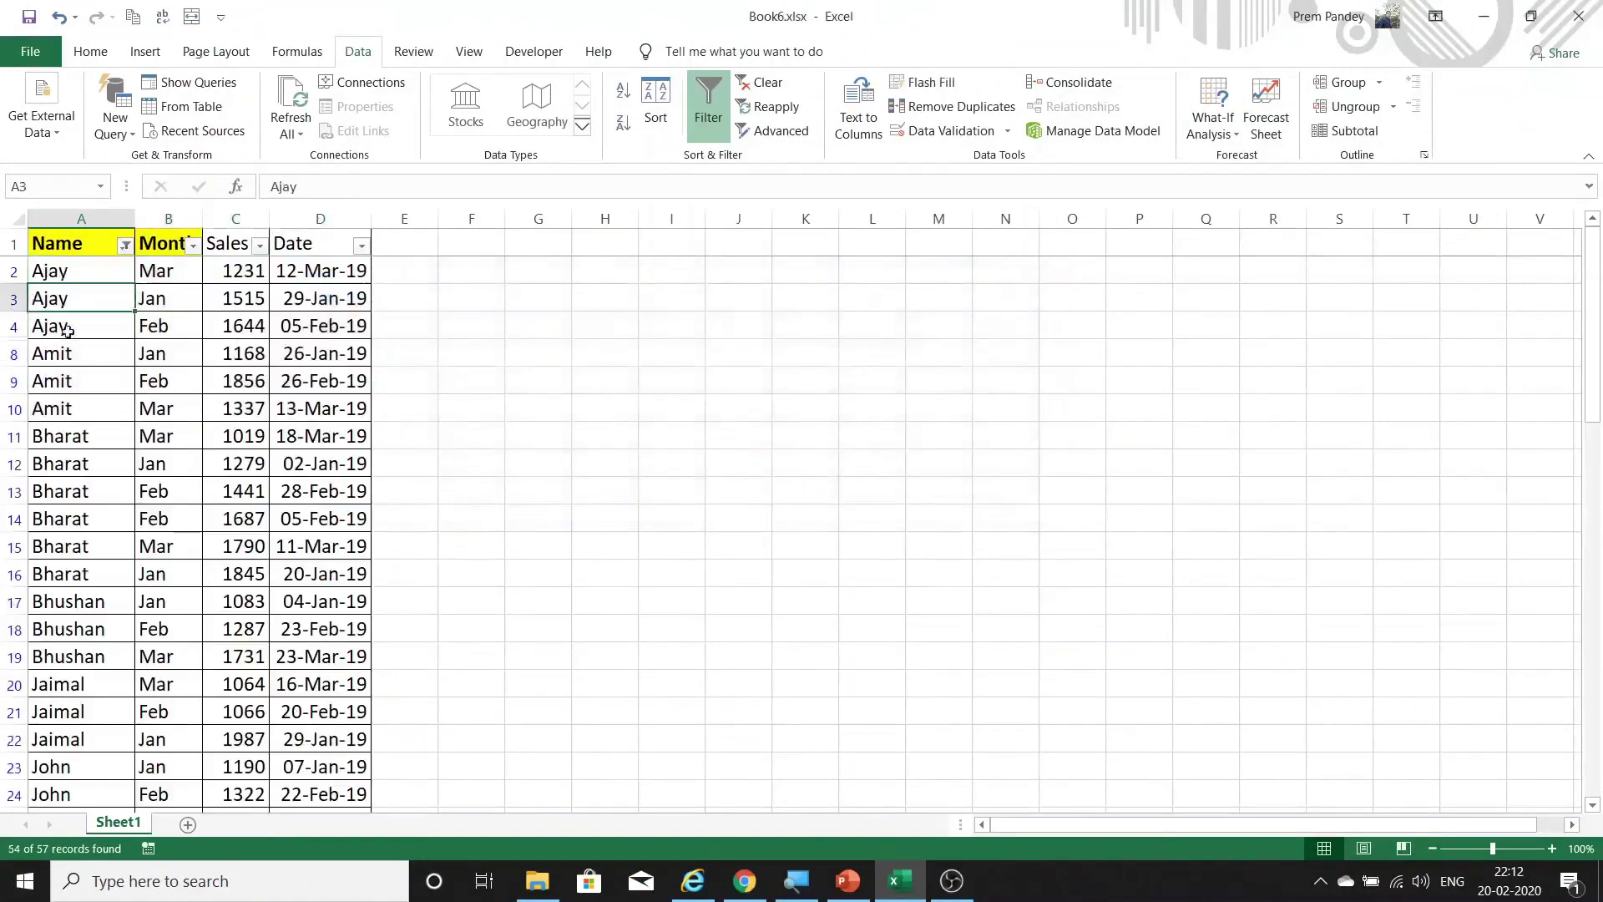
drag(88, 285, 102, 320)
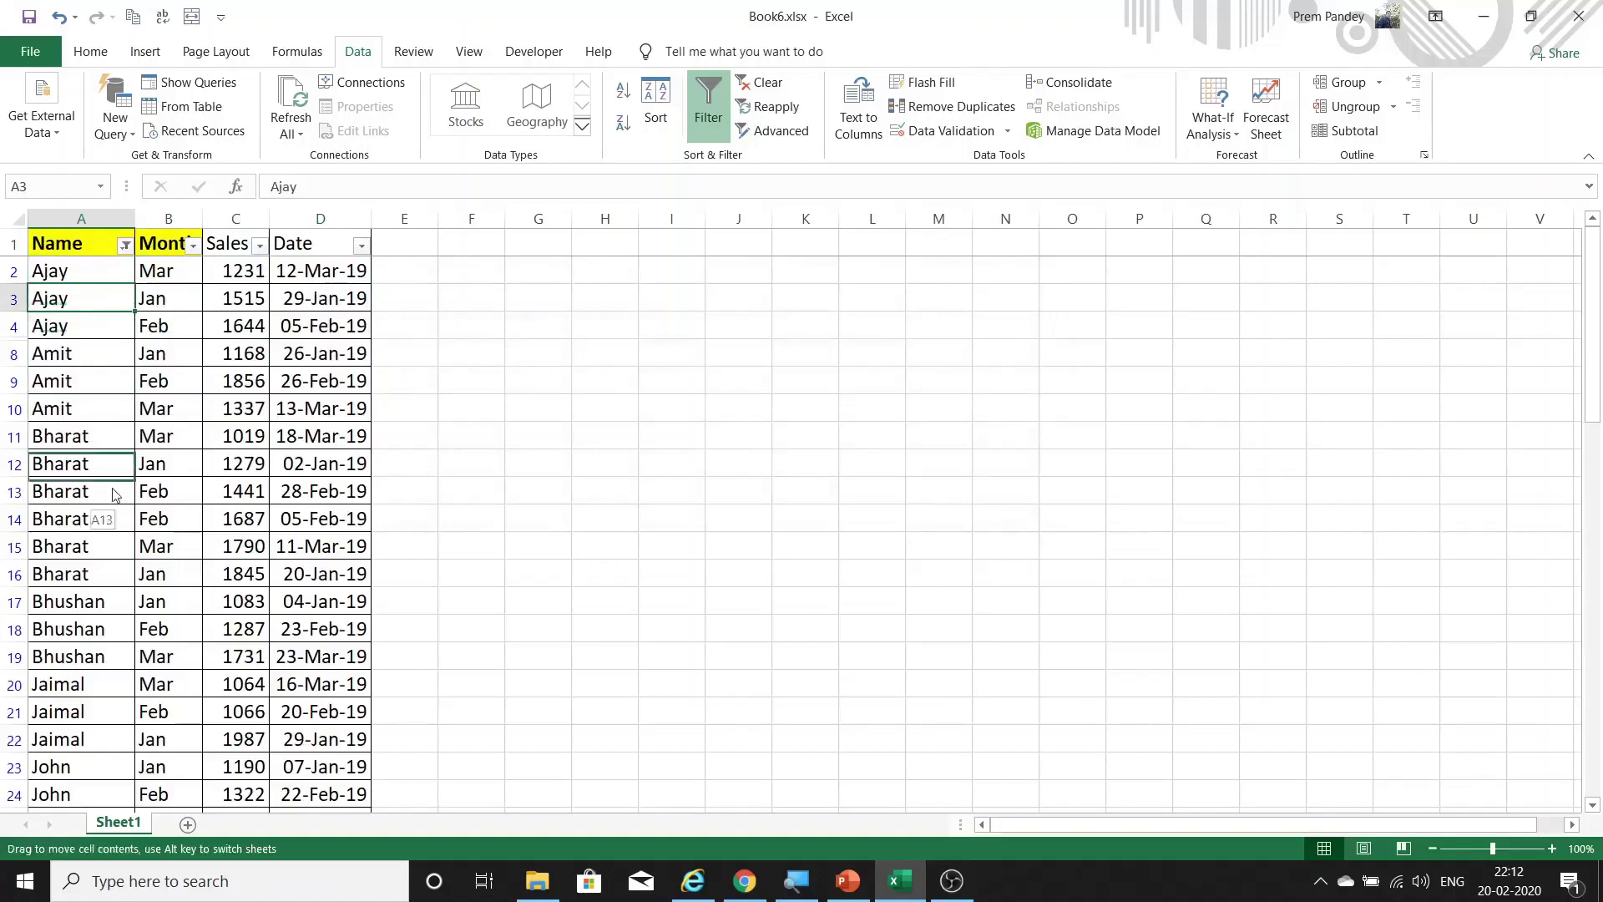
key(Escape)
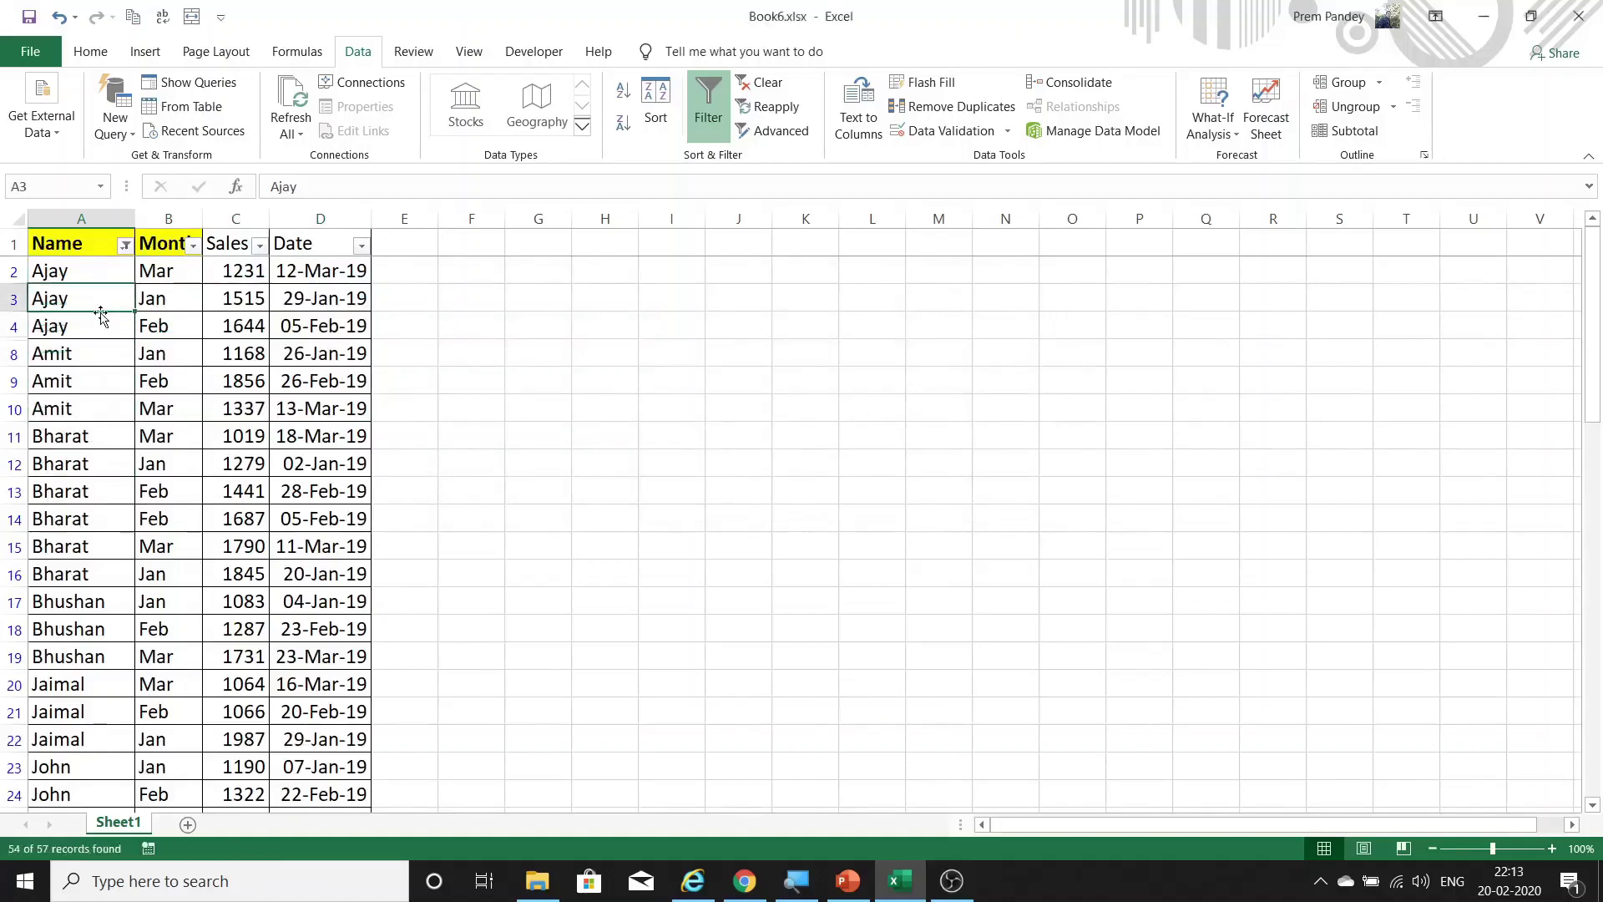
drag(100, 299, 121, 654)
scroll(125, 618, down, 5)
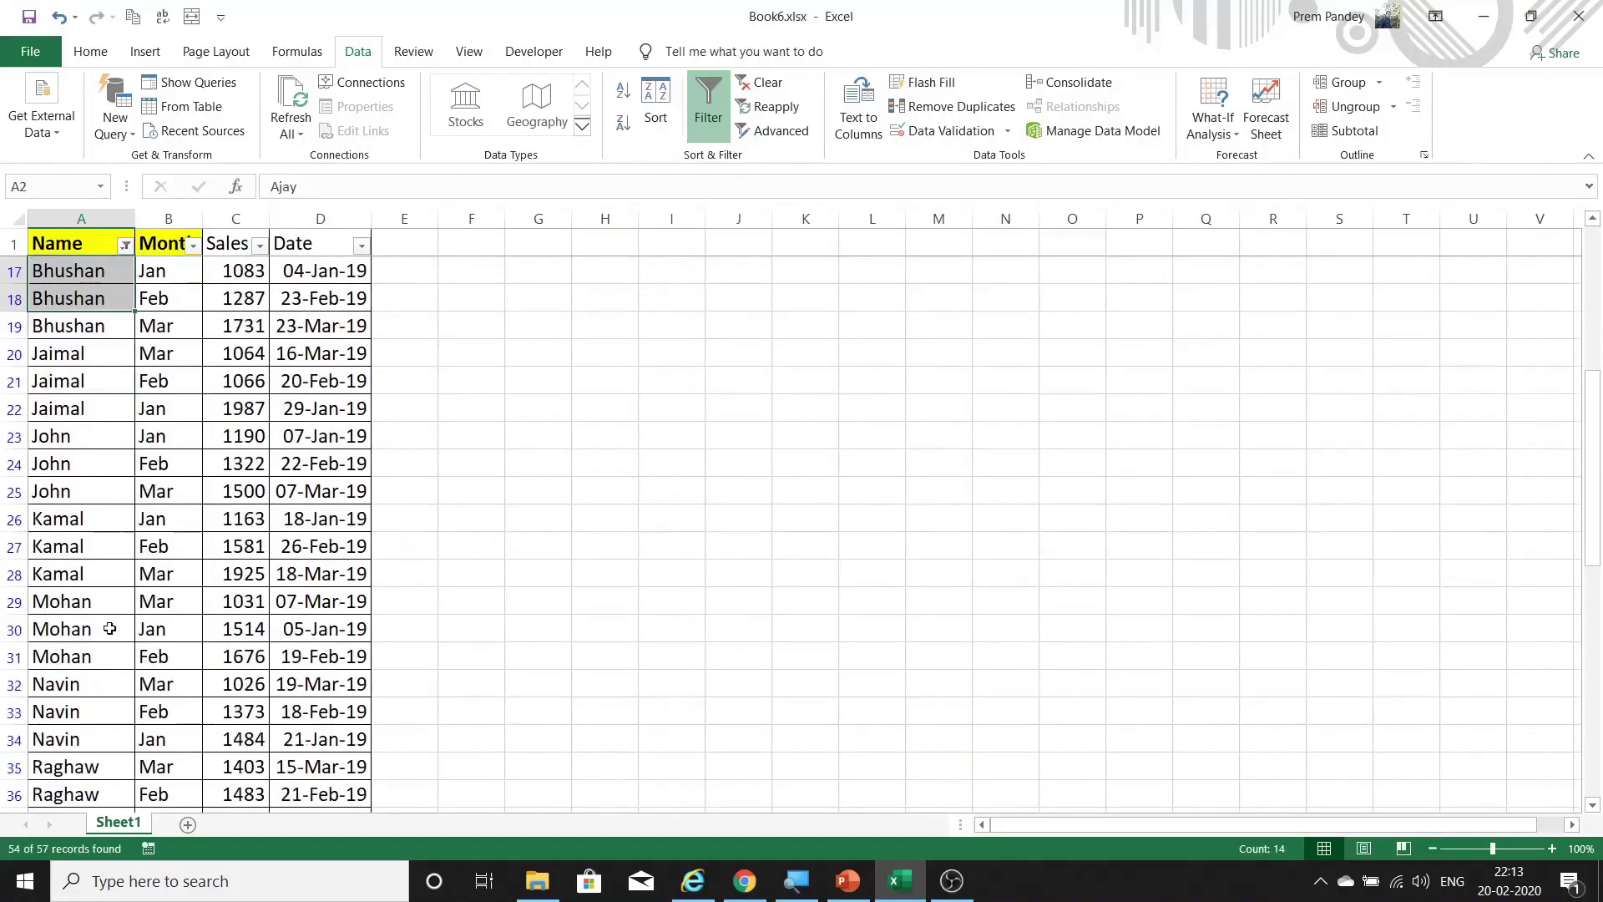
scroll(117, 622, down, 1)
scroll(109, 628, down, 2)
scroll(109, 628, down, 3)
scroll(113, 624, down, 1)
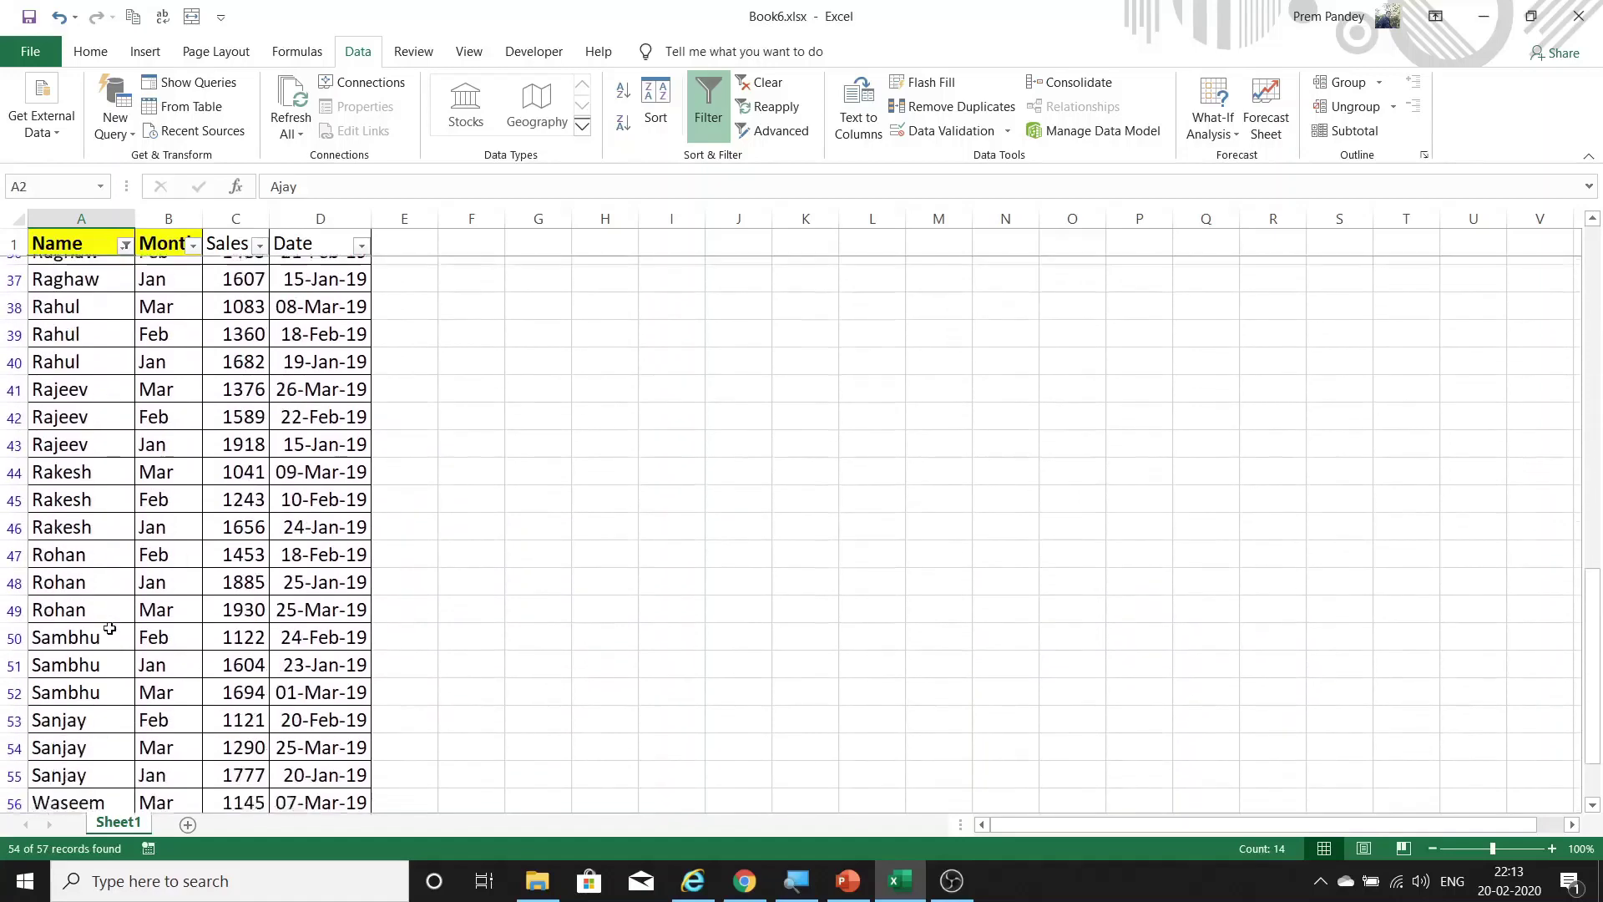
scroll(114, 621, down, 2)
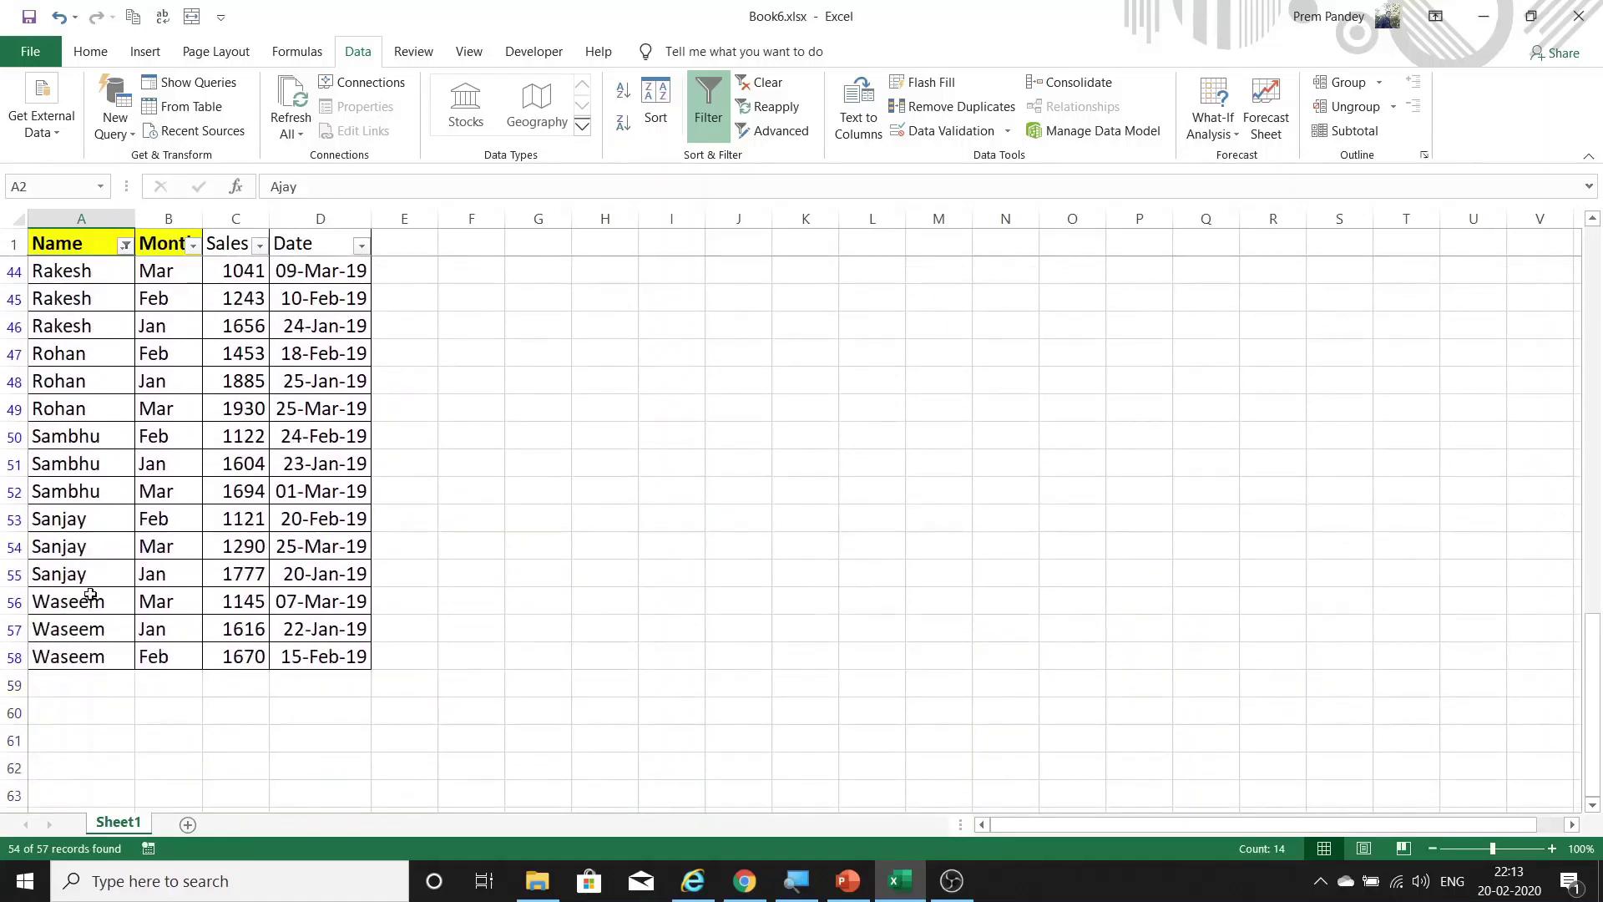
click(125, 245)
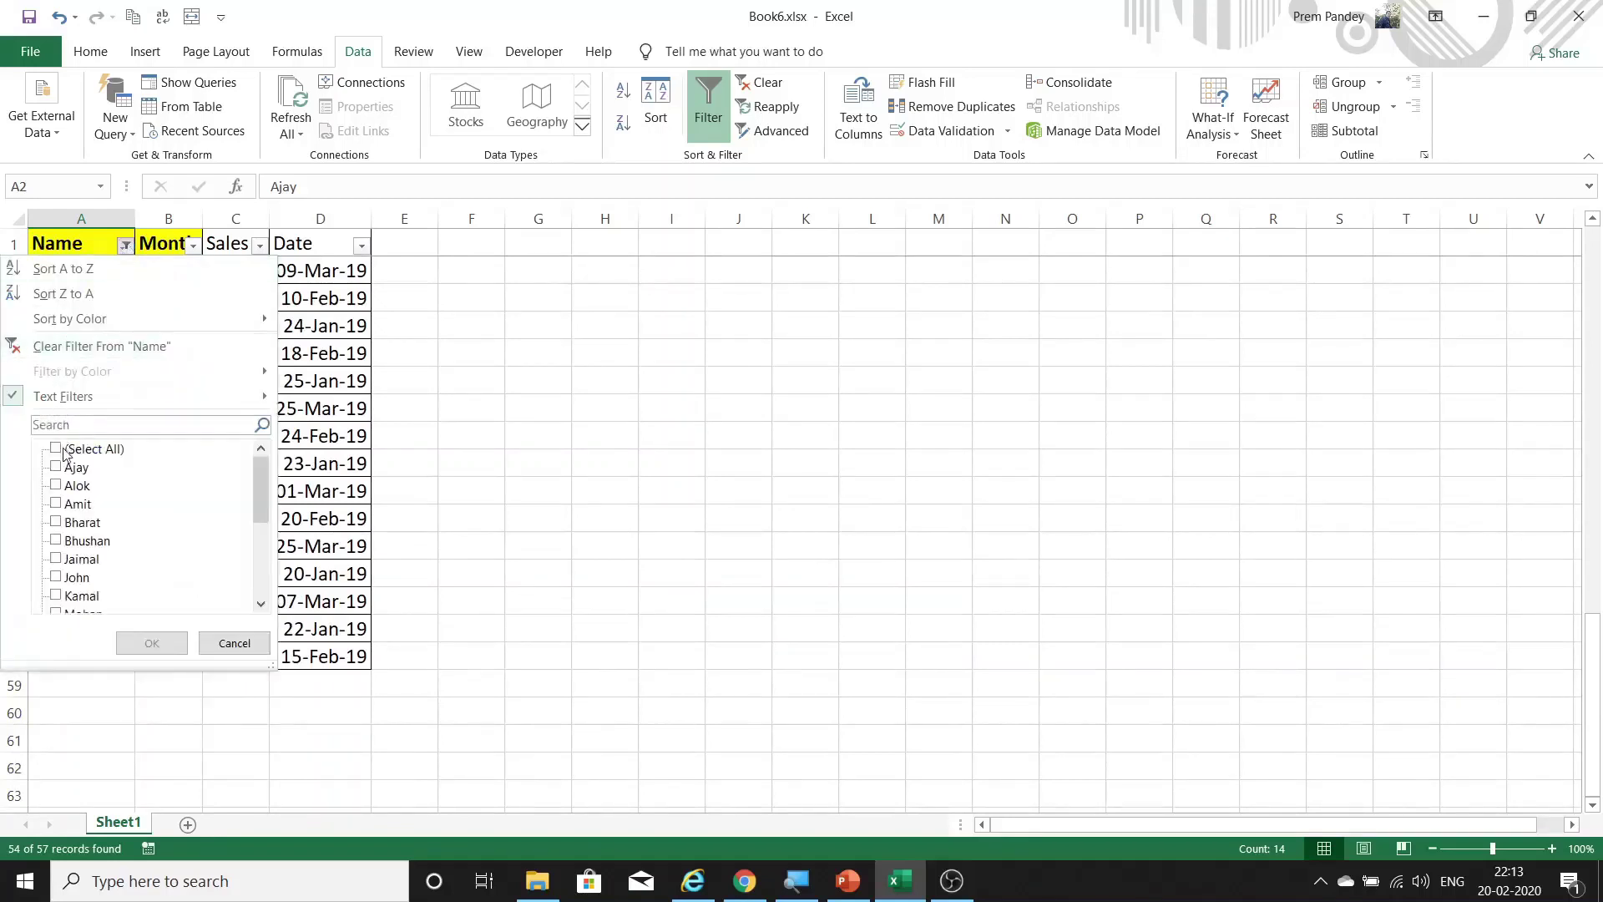
click(171, 345)
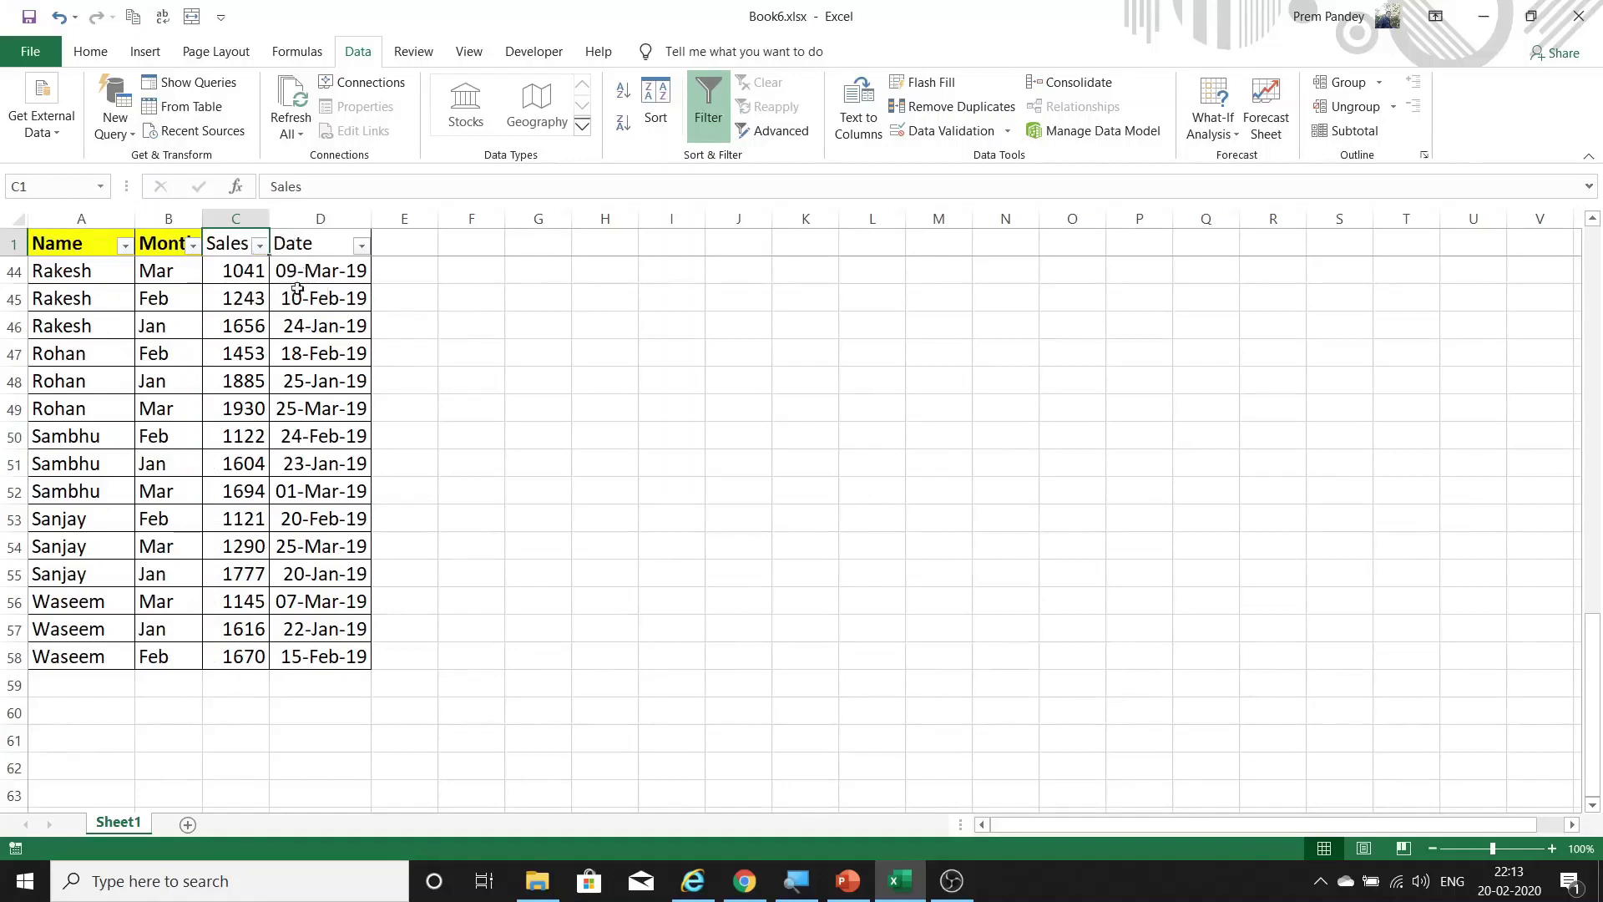
Step: Apply a Sales custom filter 'is greater than 1500' and select the eight remaining values
click(260, 246)
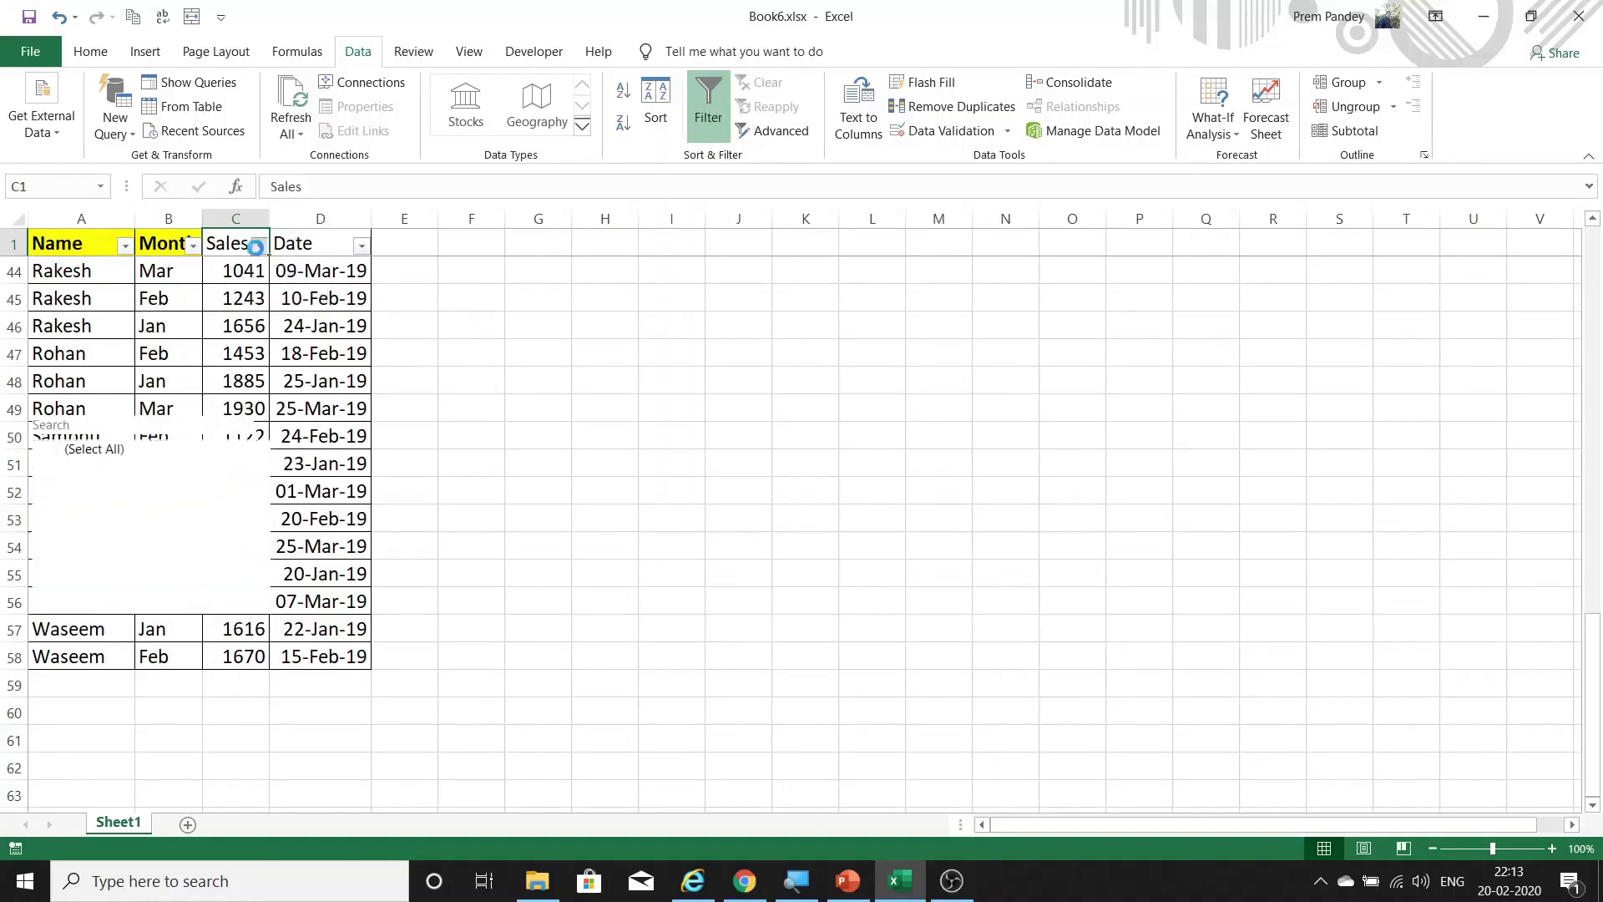
mouse_move(100, 360)
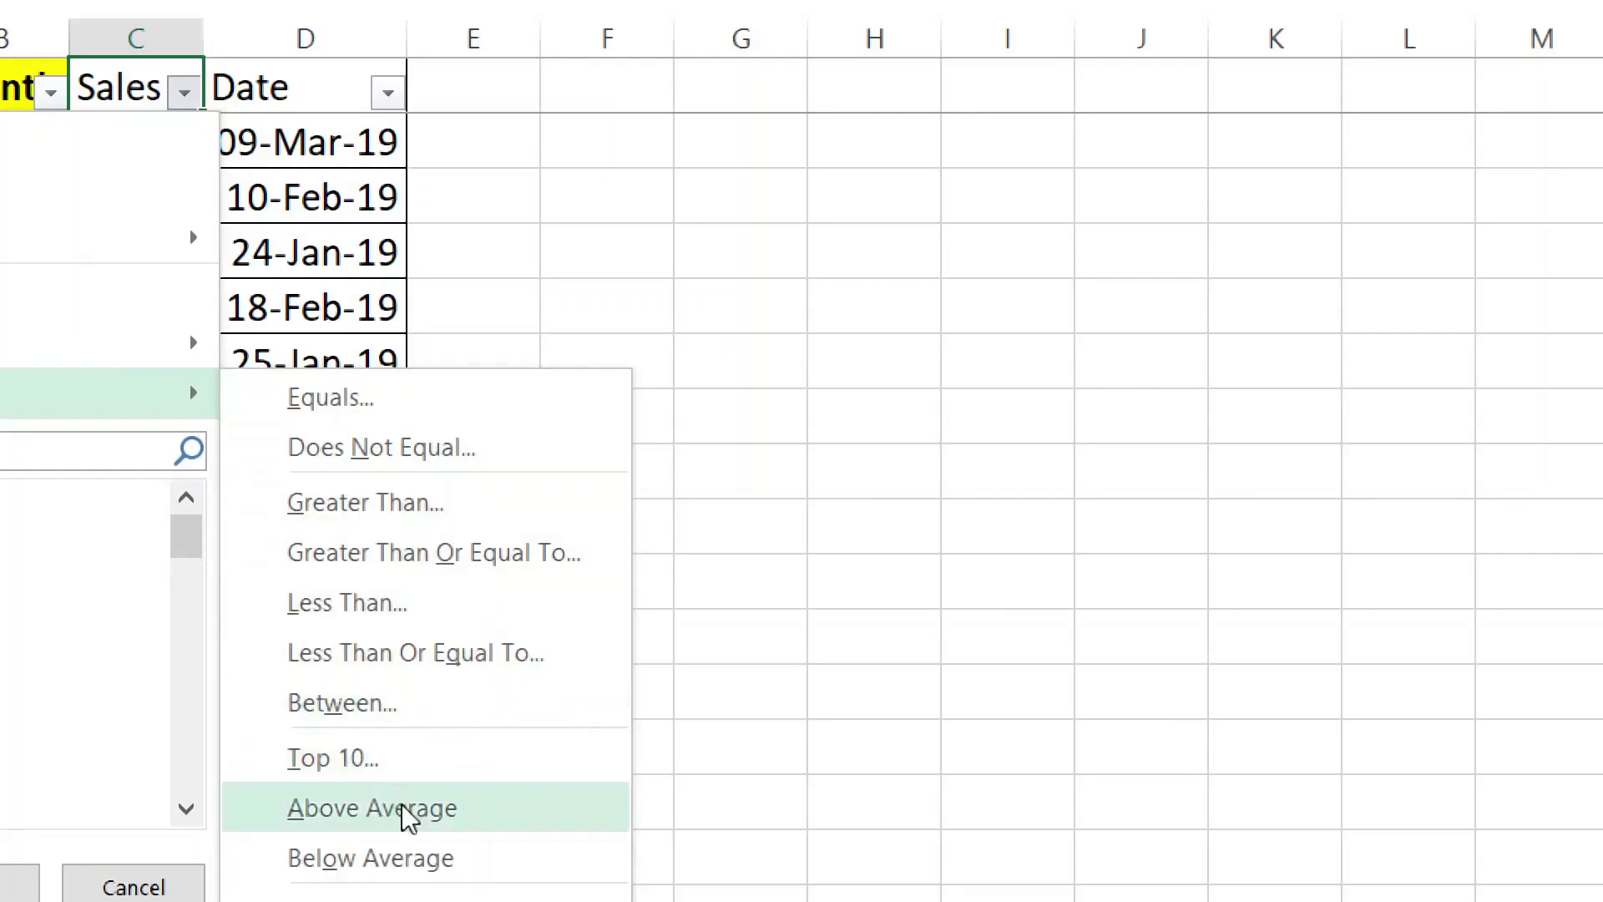
click(428, 869)
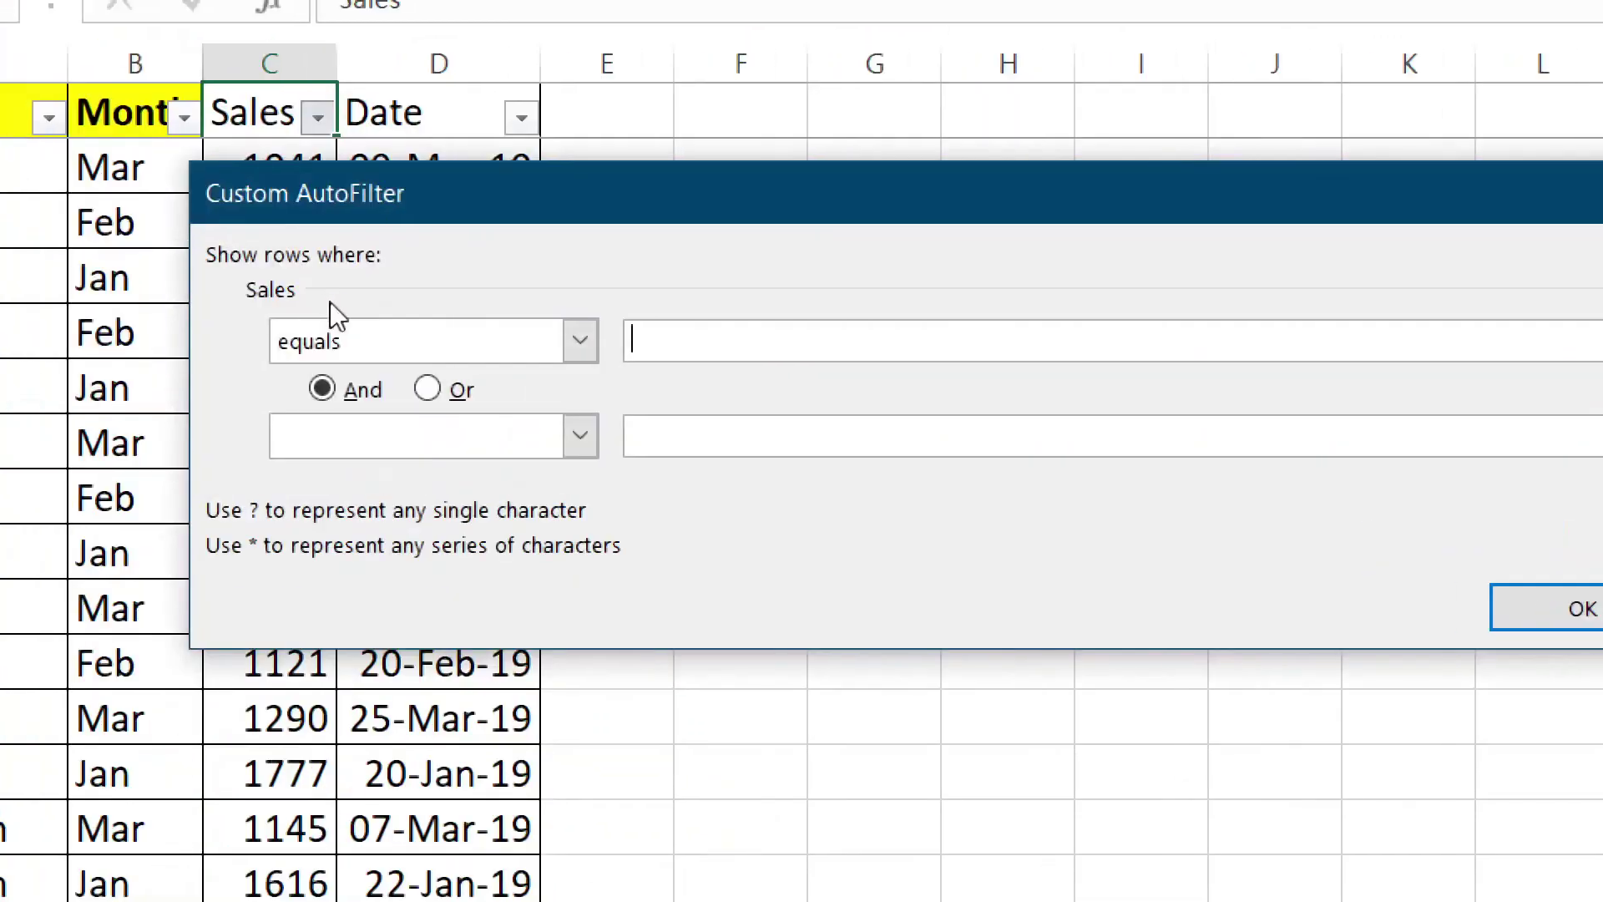
click(580, 342)
drag(578, 393, 584, 504)
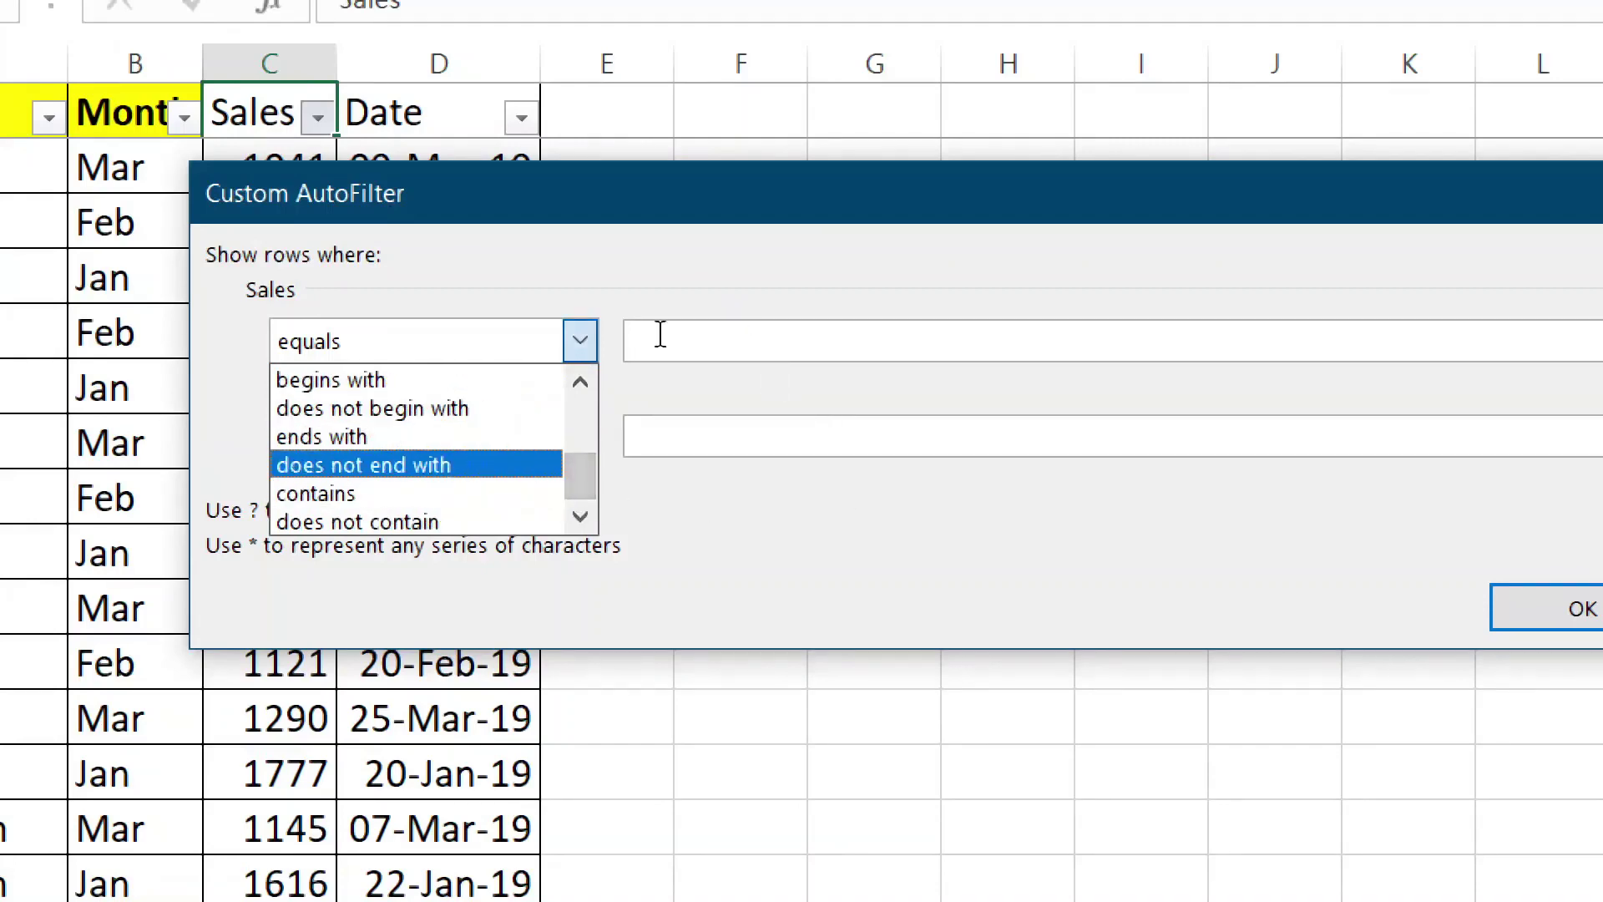
drag(583, 487, 582, 422)
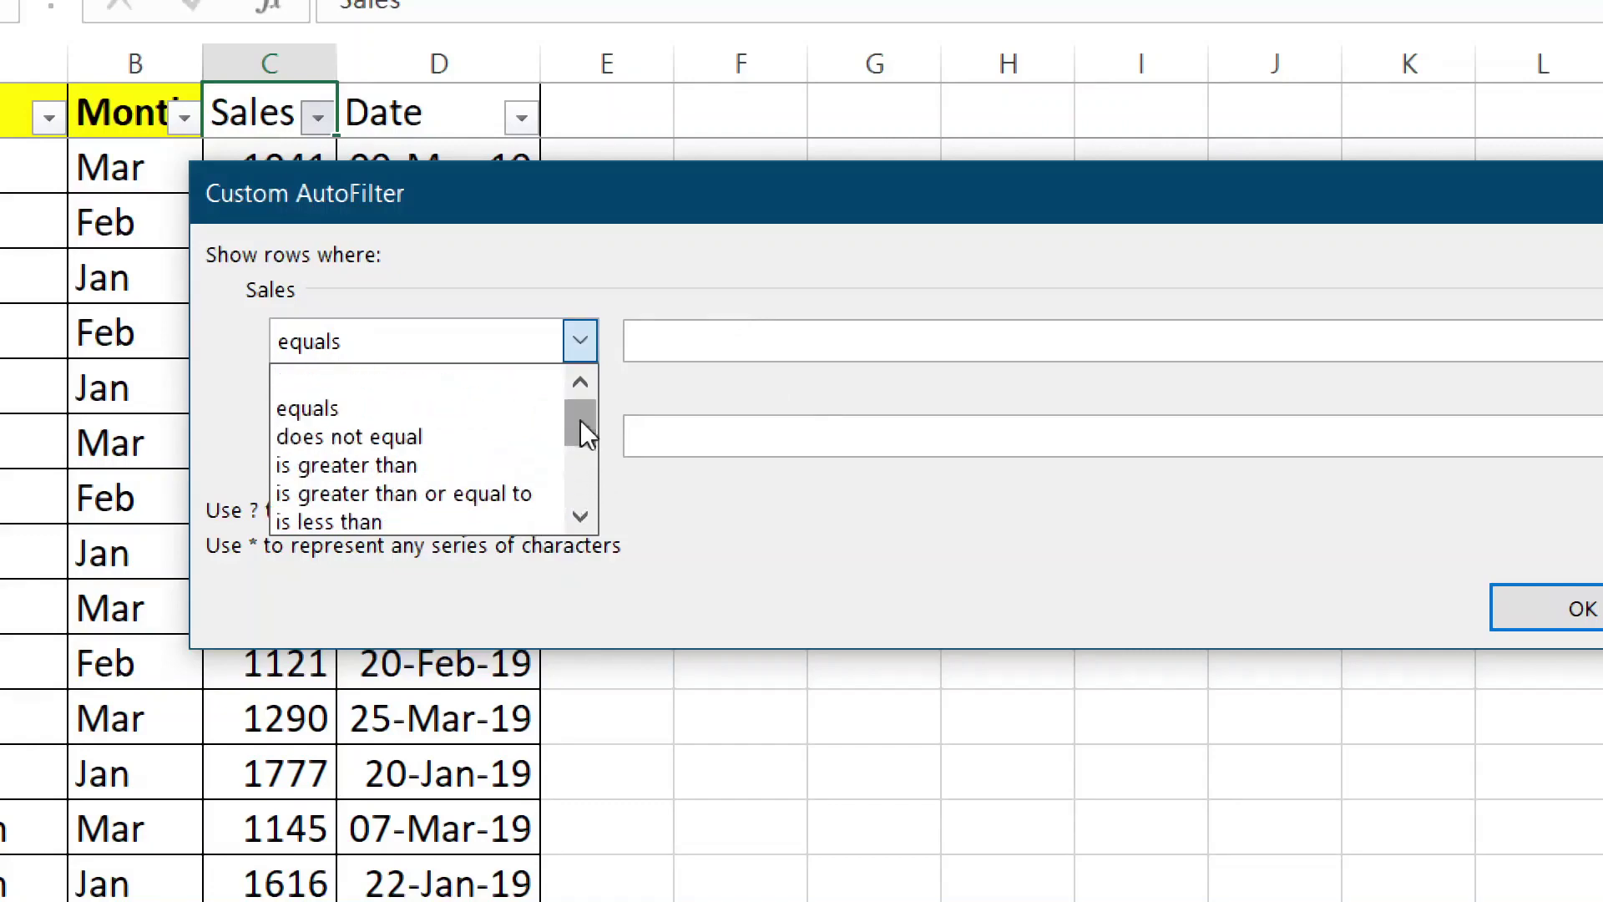
click(419, 465)
click(720, 338)
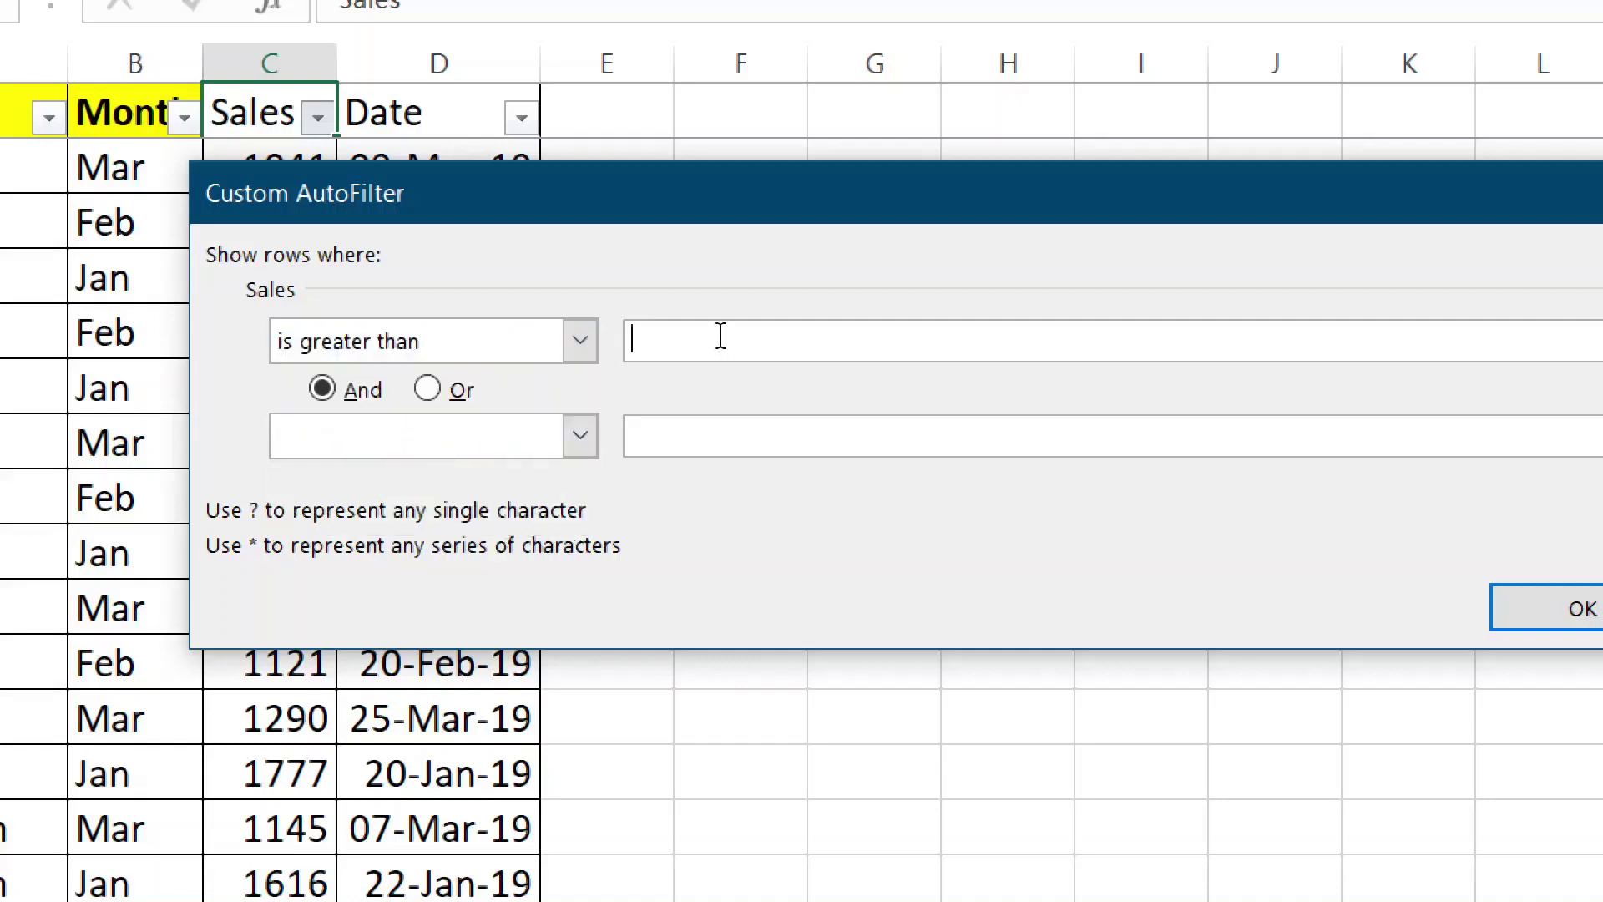
text(1500)
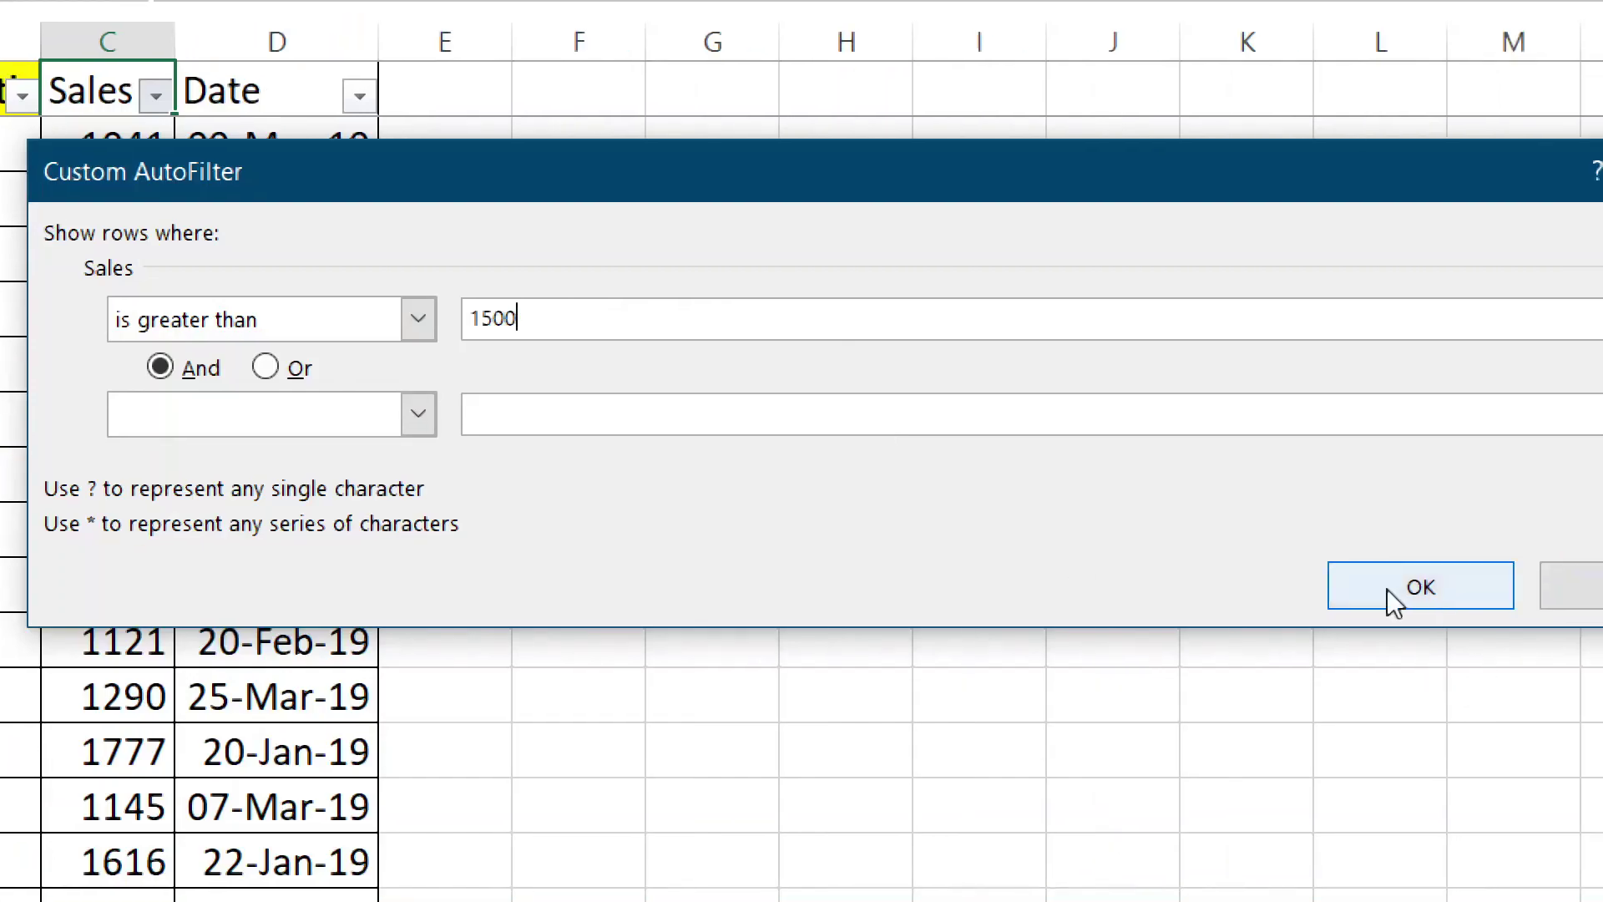
click(1387, 589)
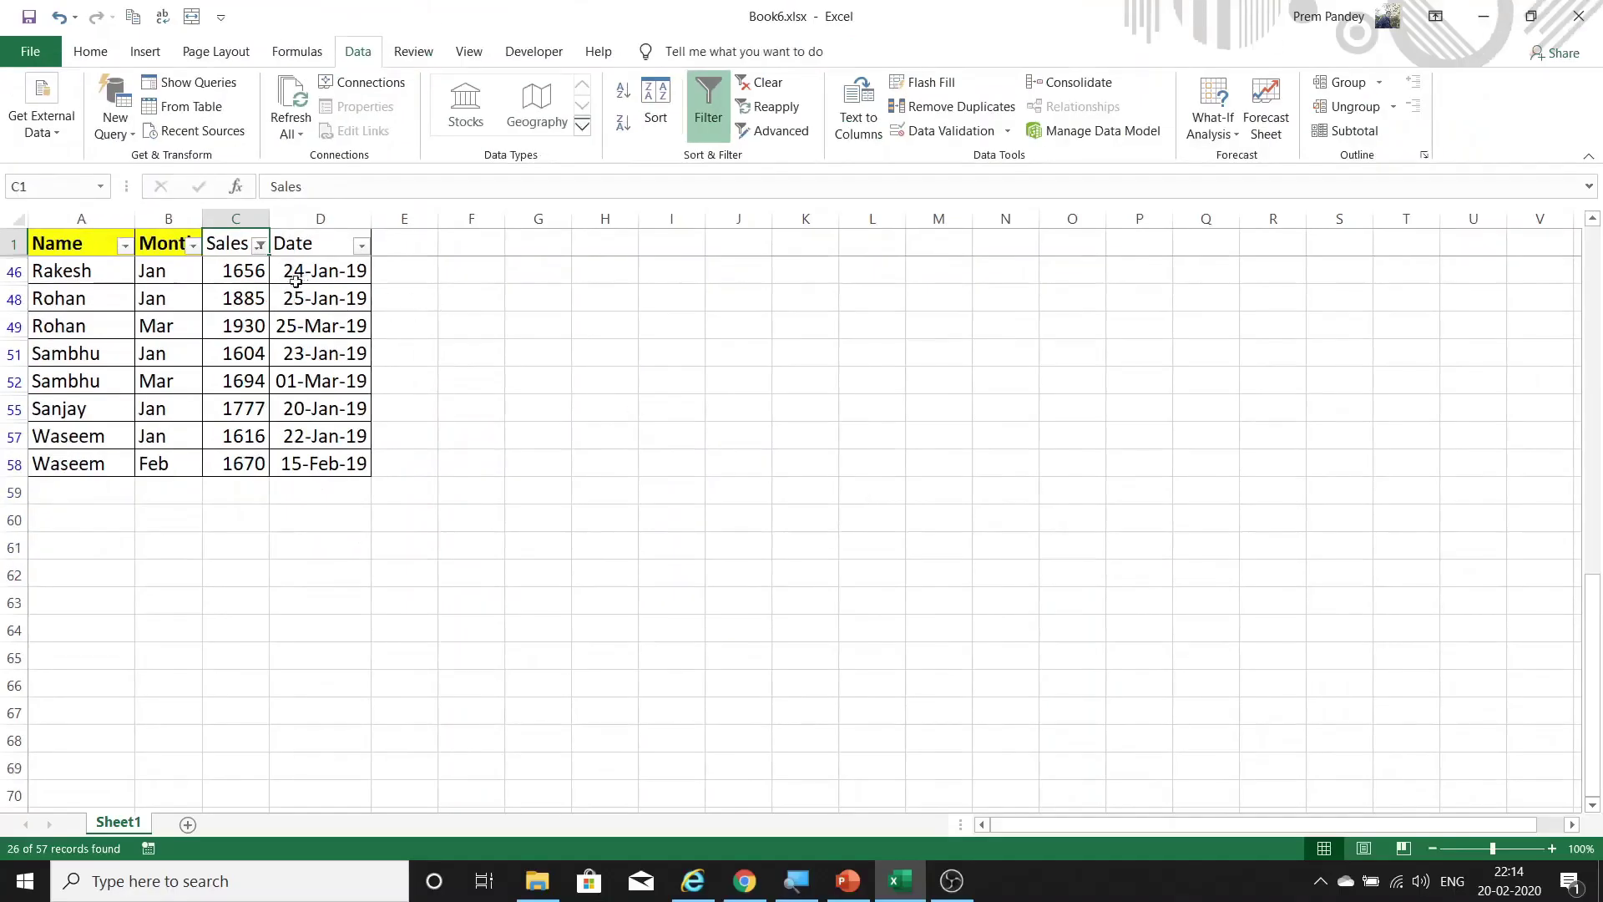
drag(252, 271, 252, 462)
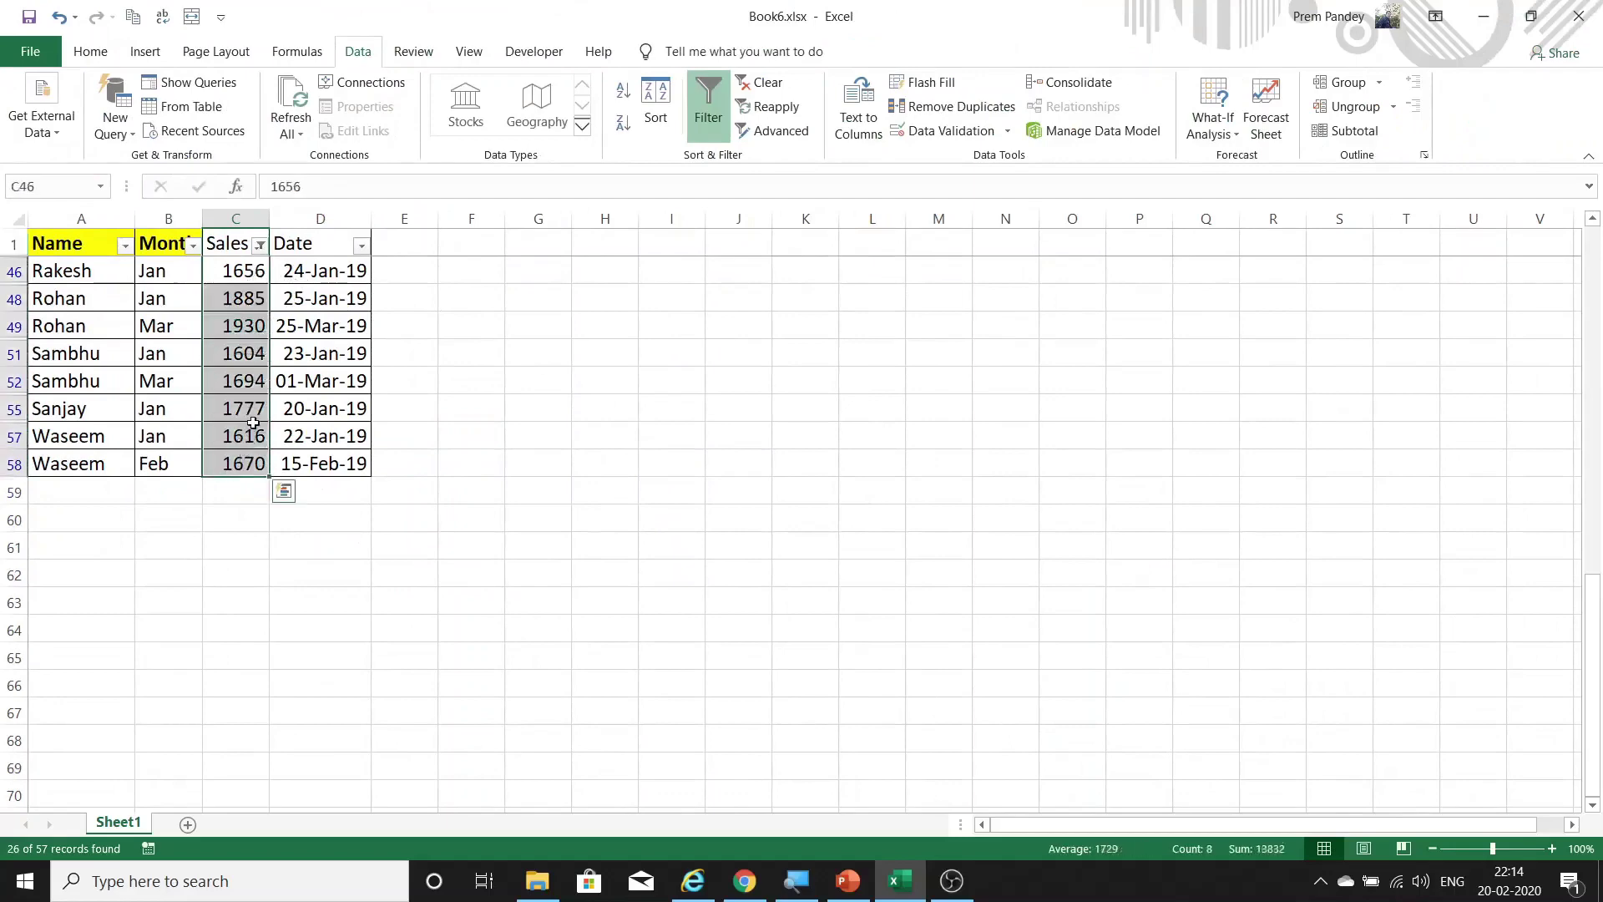
Step: Clear the filter on the Sales column so all rows show again
click(260, 245)
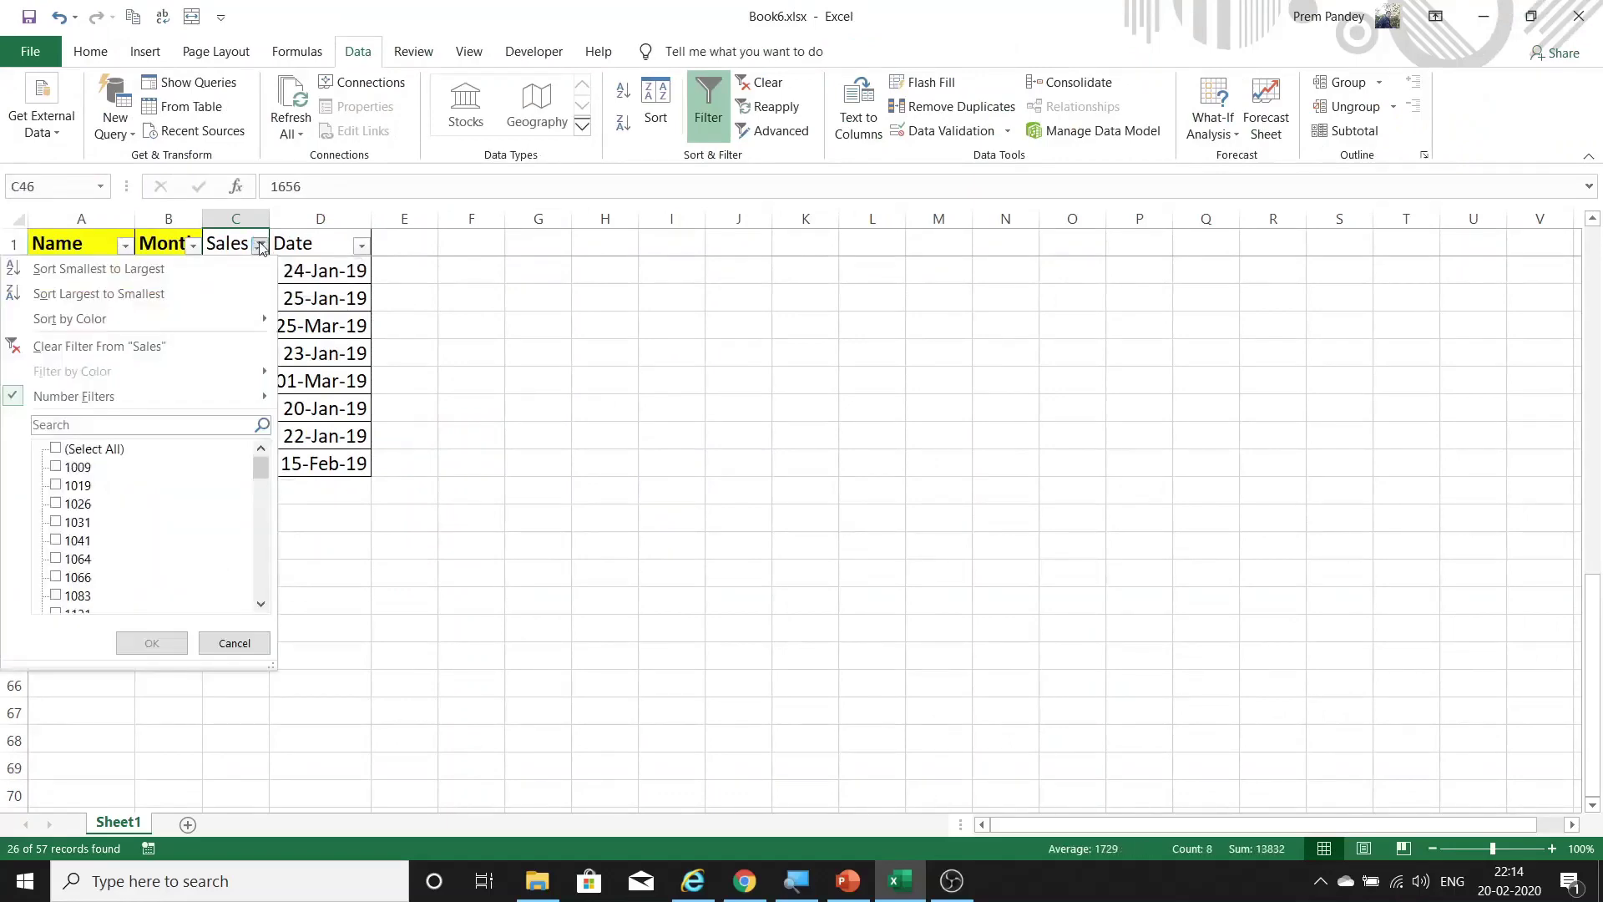
click(57, 450)
key(Return)
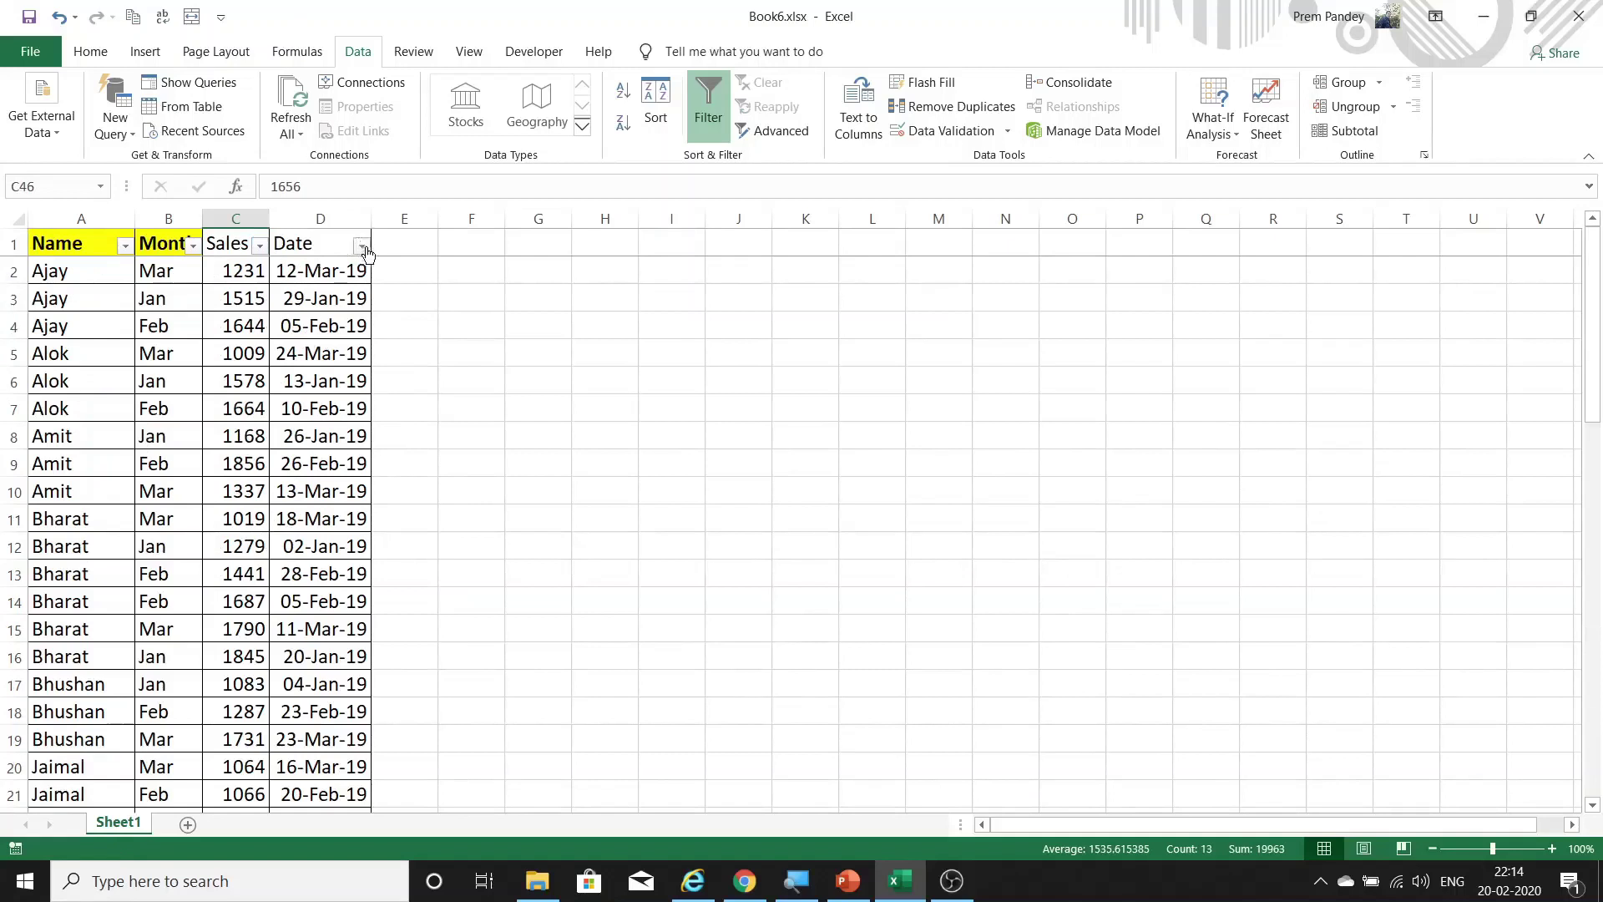
Step: Select the dates from D2 down, then open the Date filter and untick every date
click(321, 271)
key(shift+Down)
key(shift+Down)
key(shift+Down)
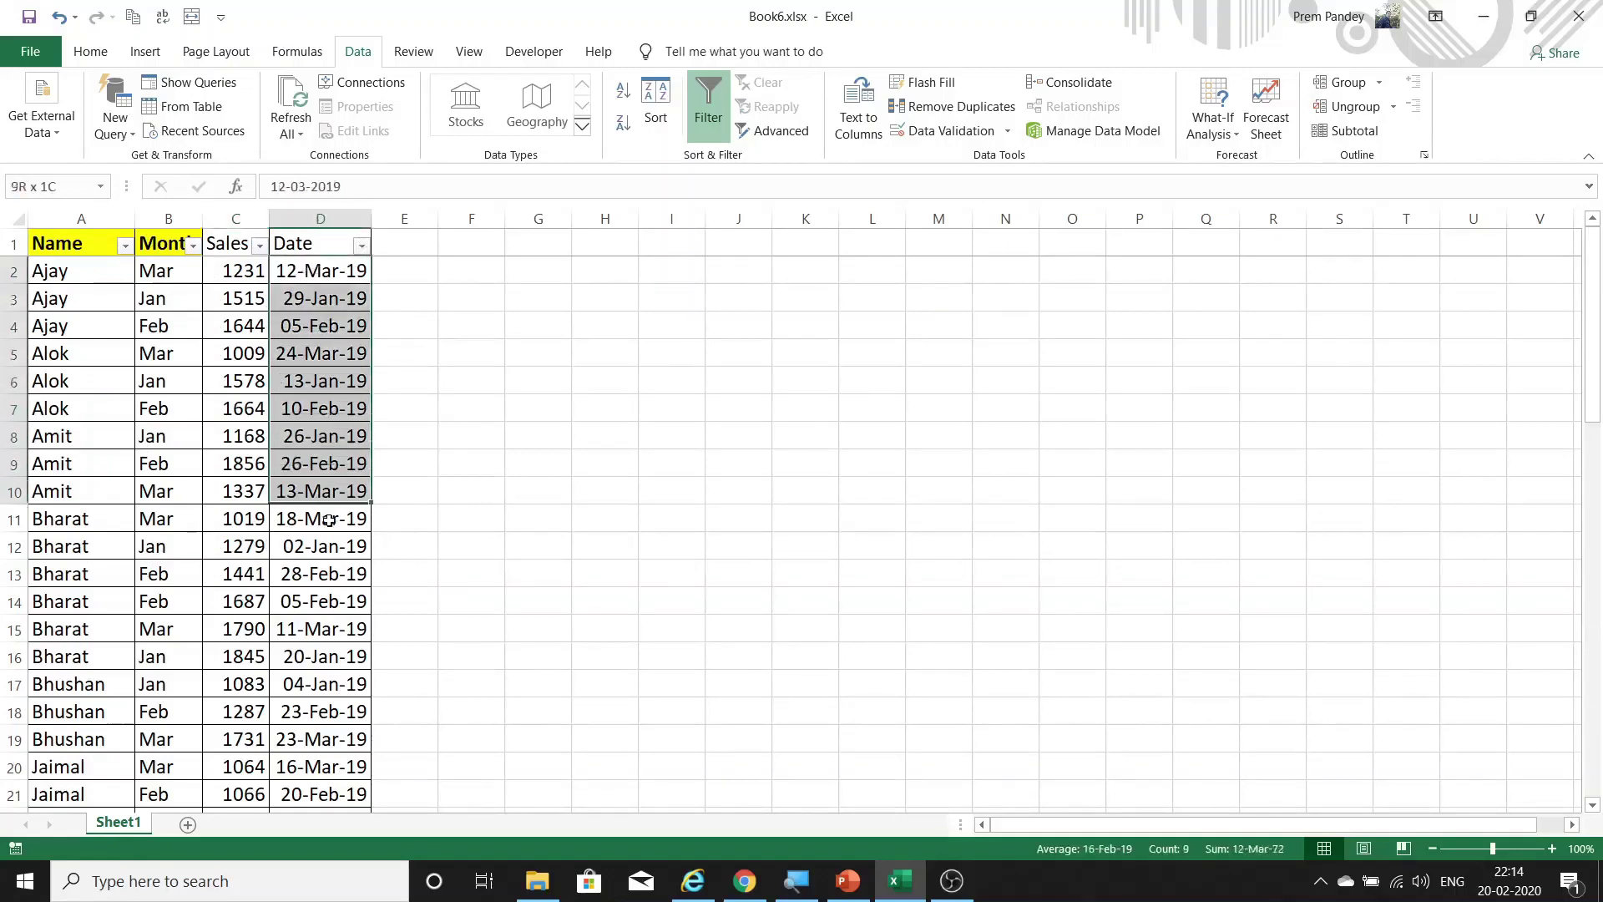
key(shift+Down)
key(shift+Down)
key(shift+Down)
click(360, 245)
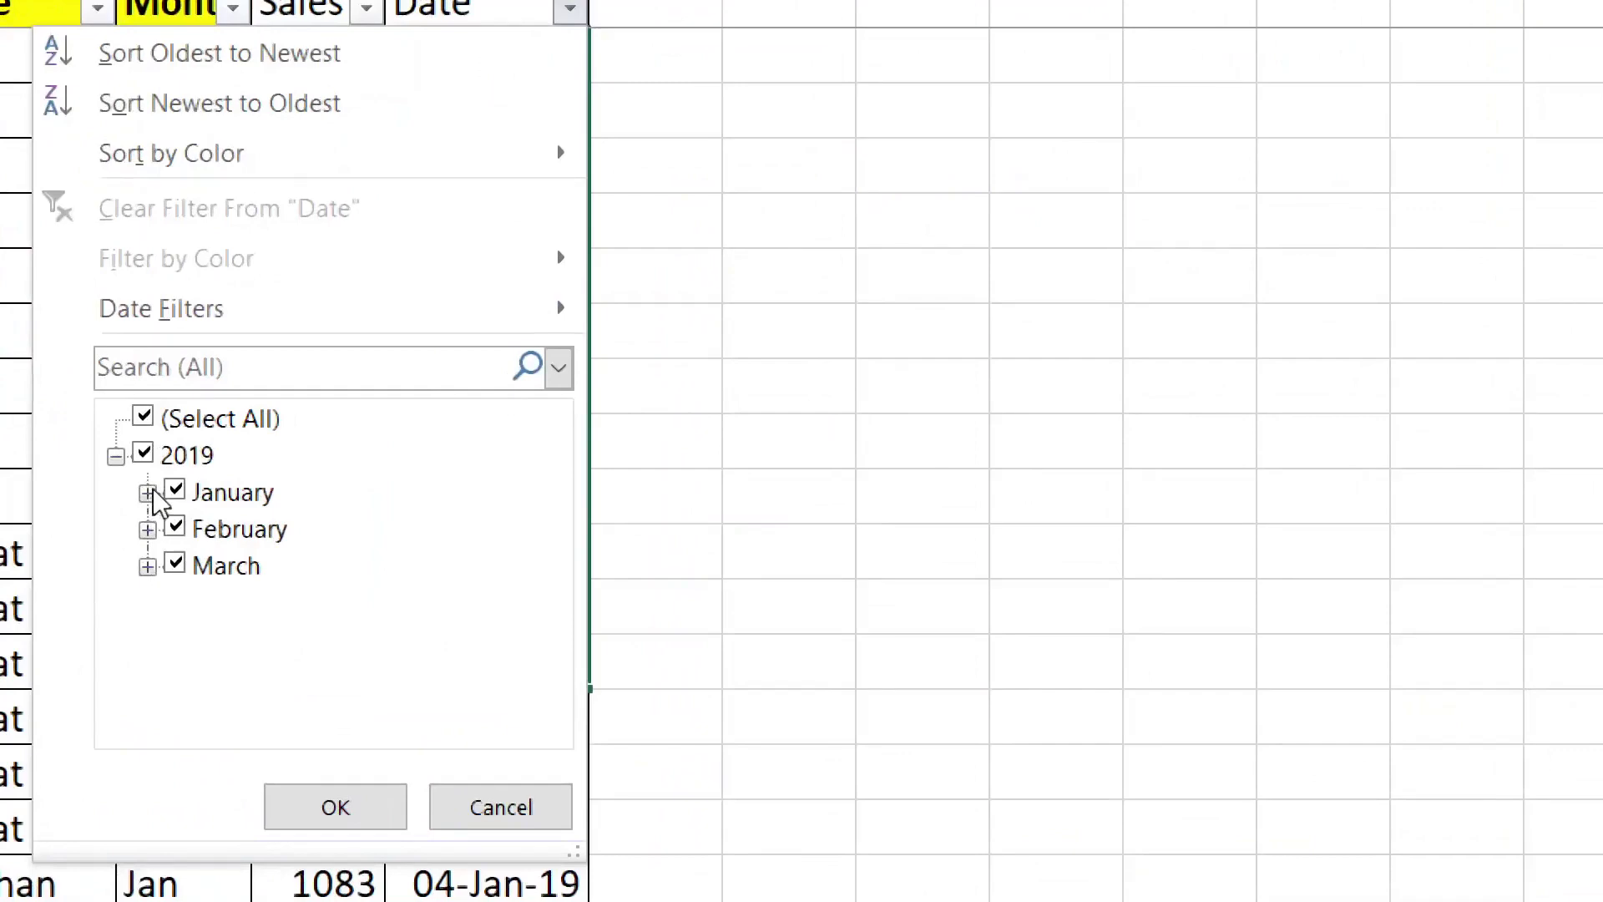
click(147, 494)
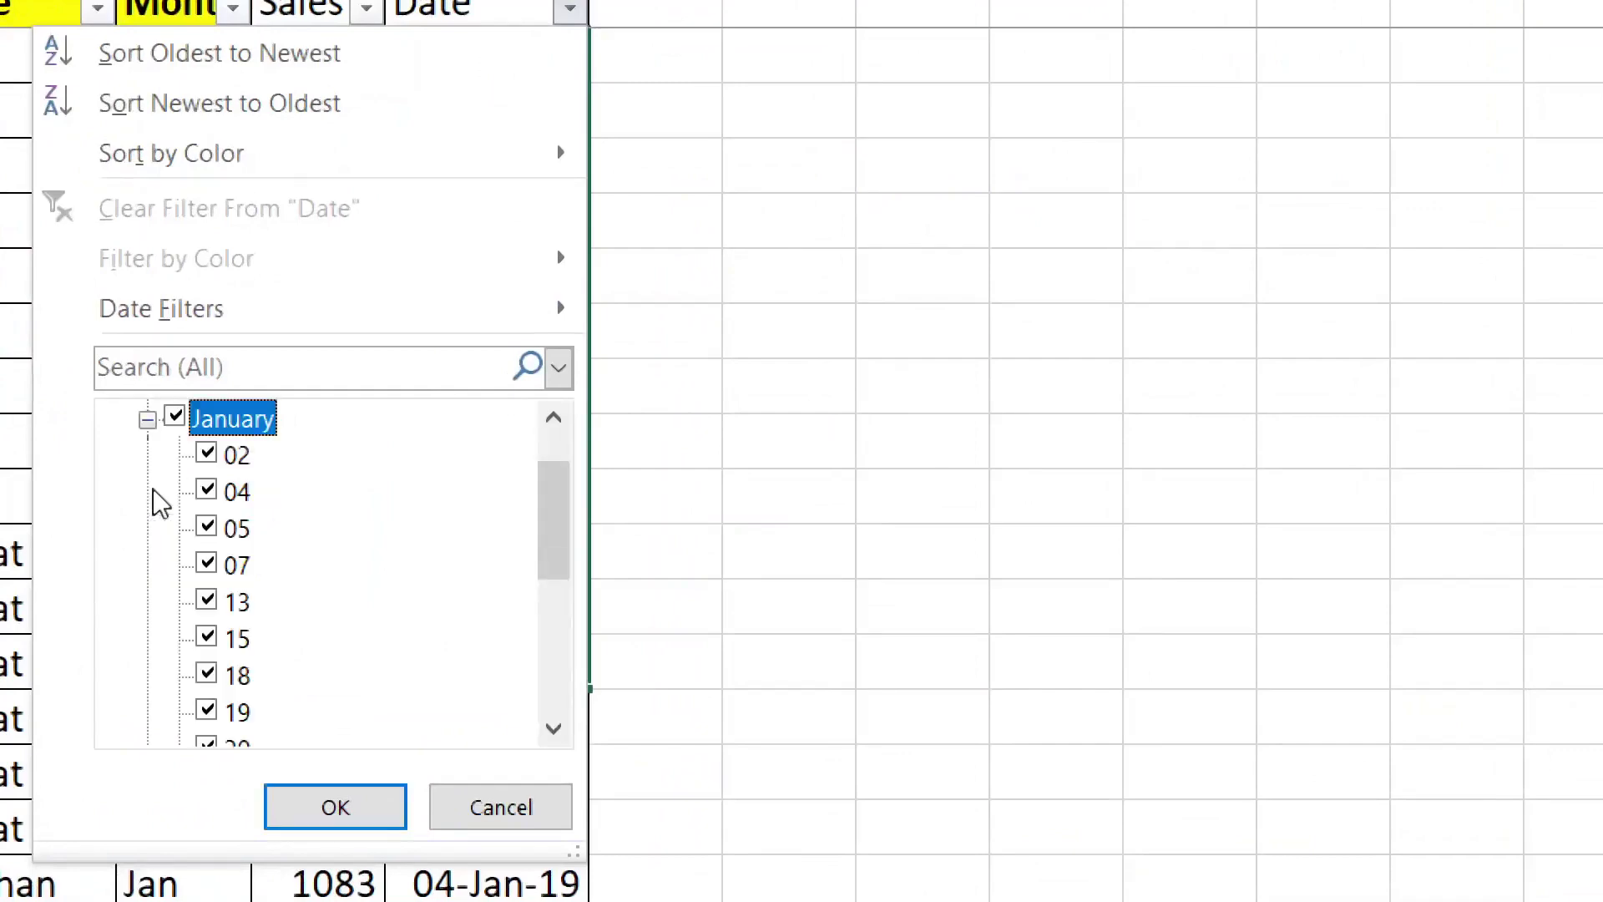
click(148, 420)
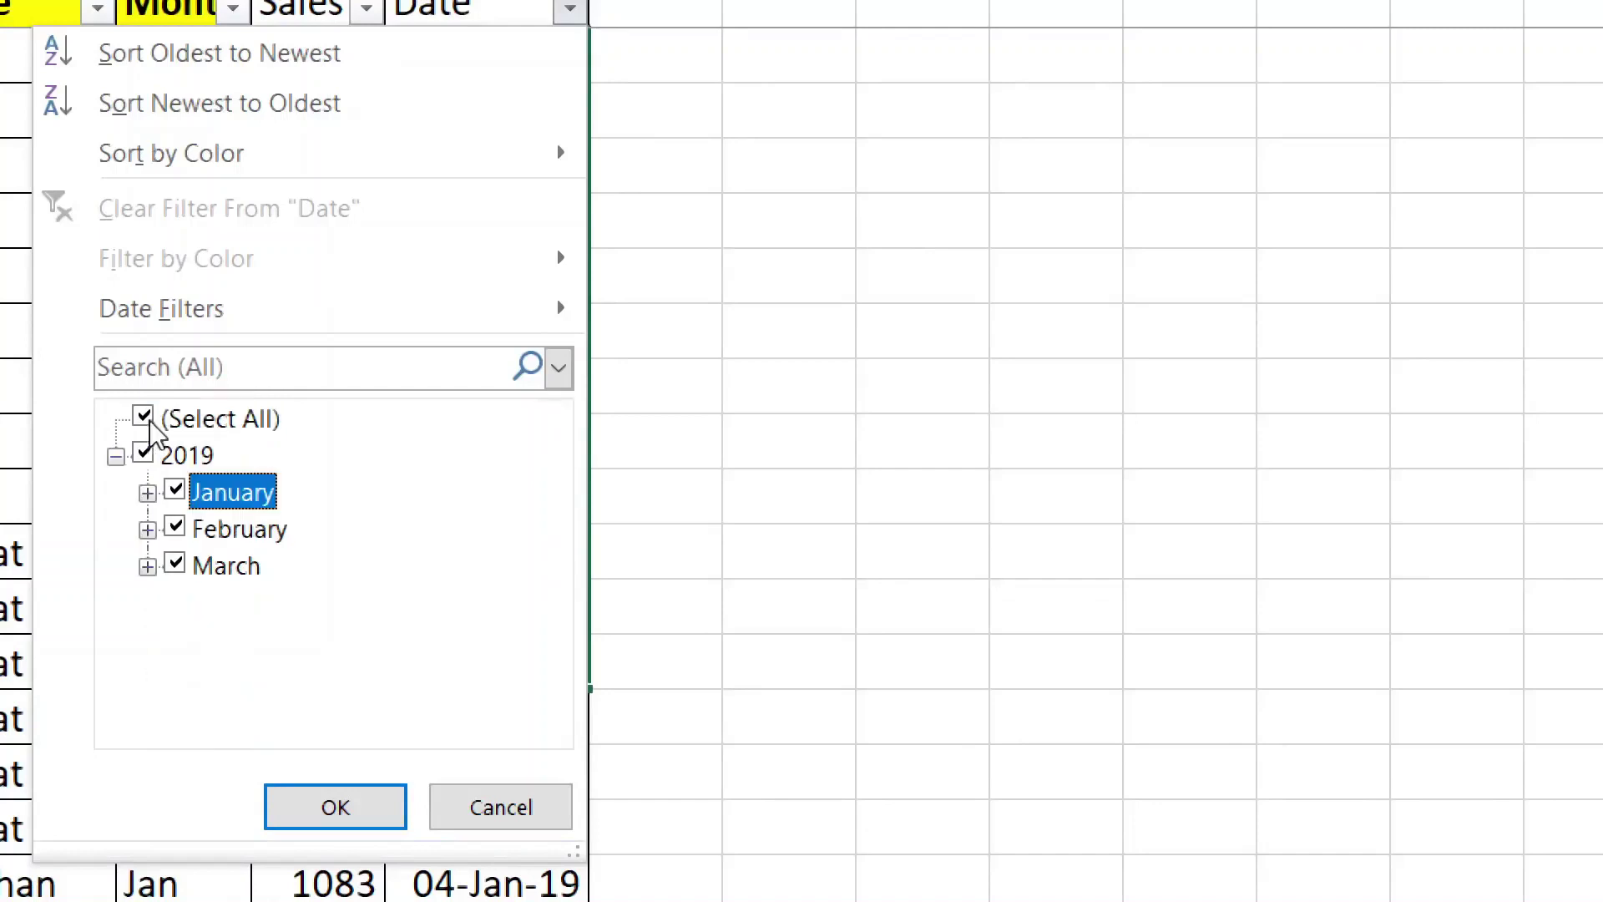
click(146, 419)
mouse_move(160, 308)
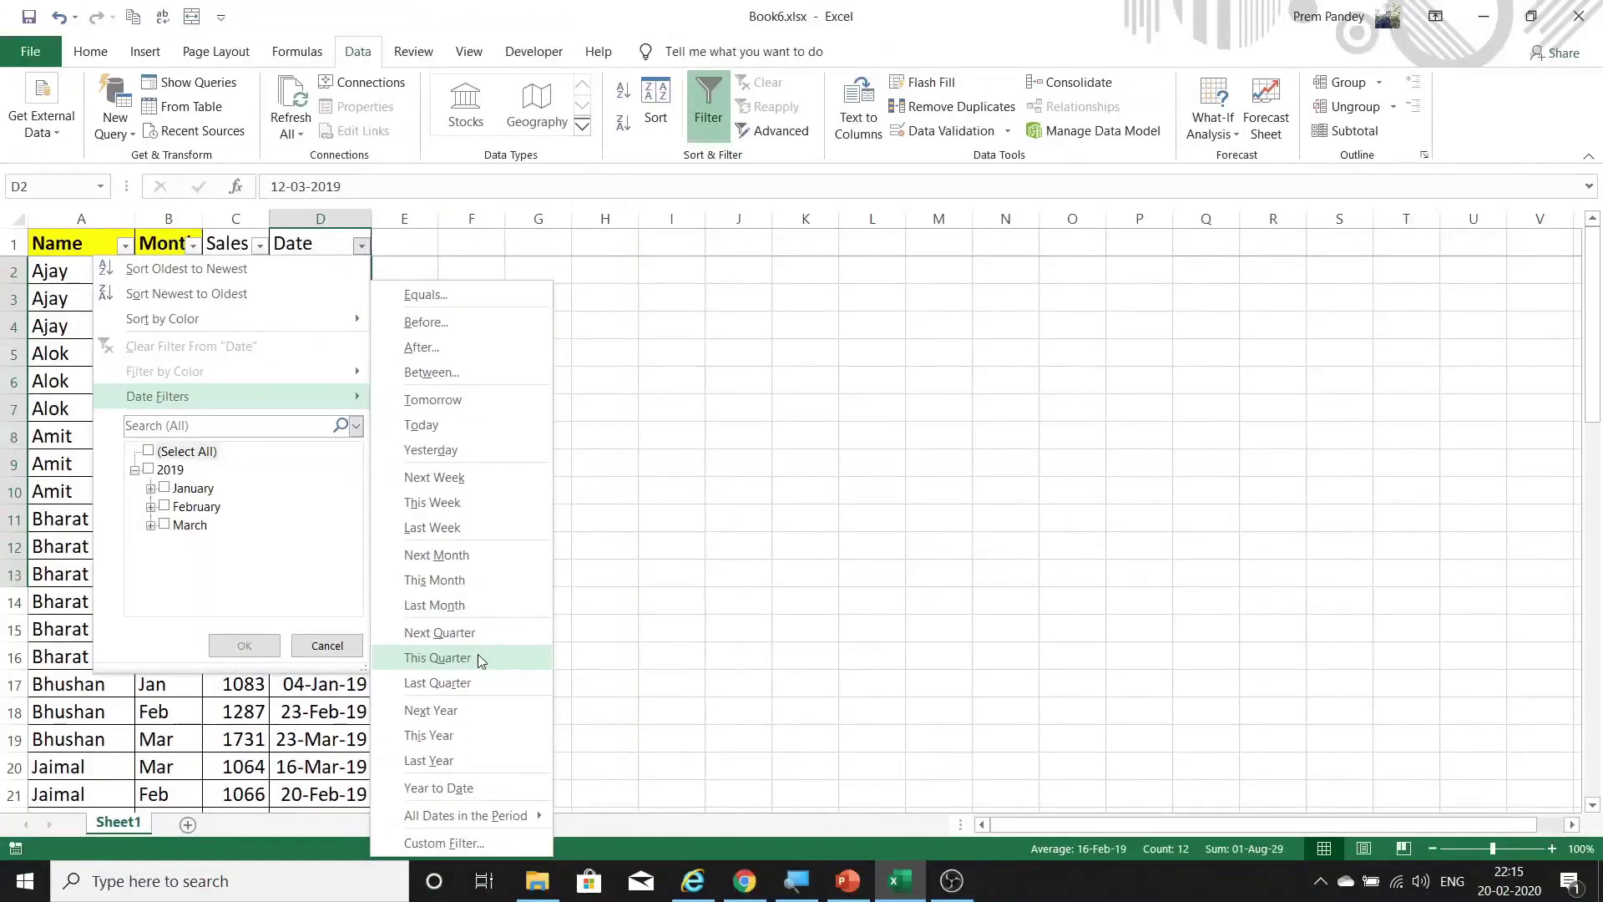
Step: Dismiss the Date Filters submenu and Date dropdown with no date filter applied
click(479, 659)
click(480, 660)
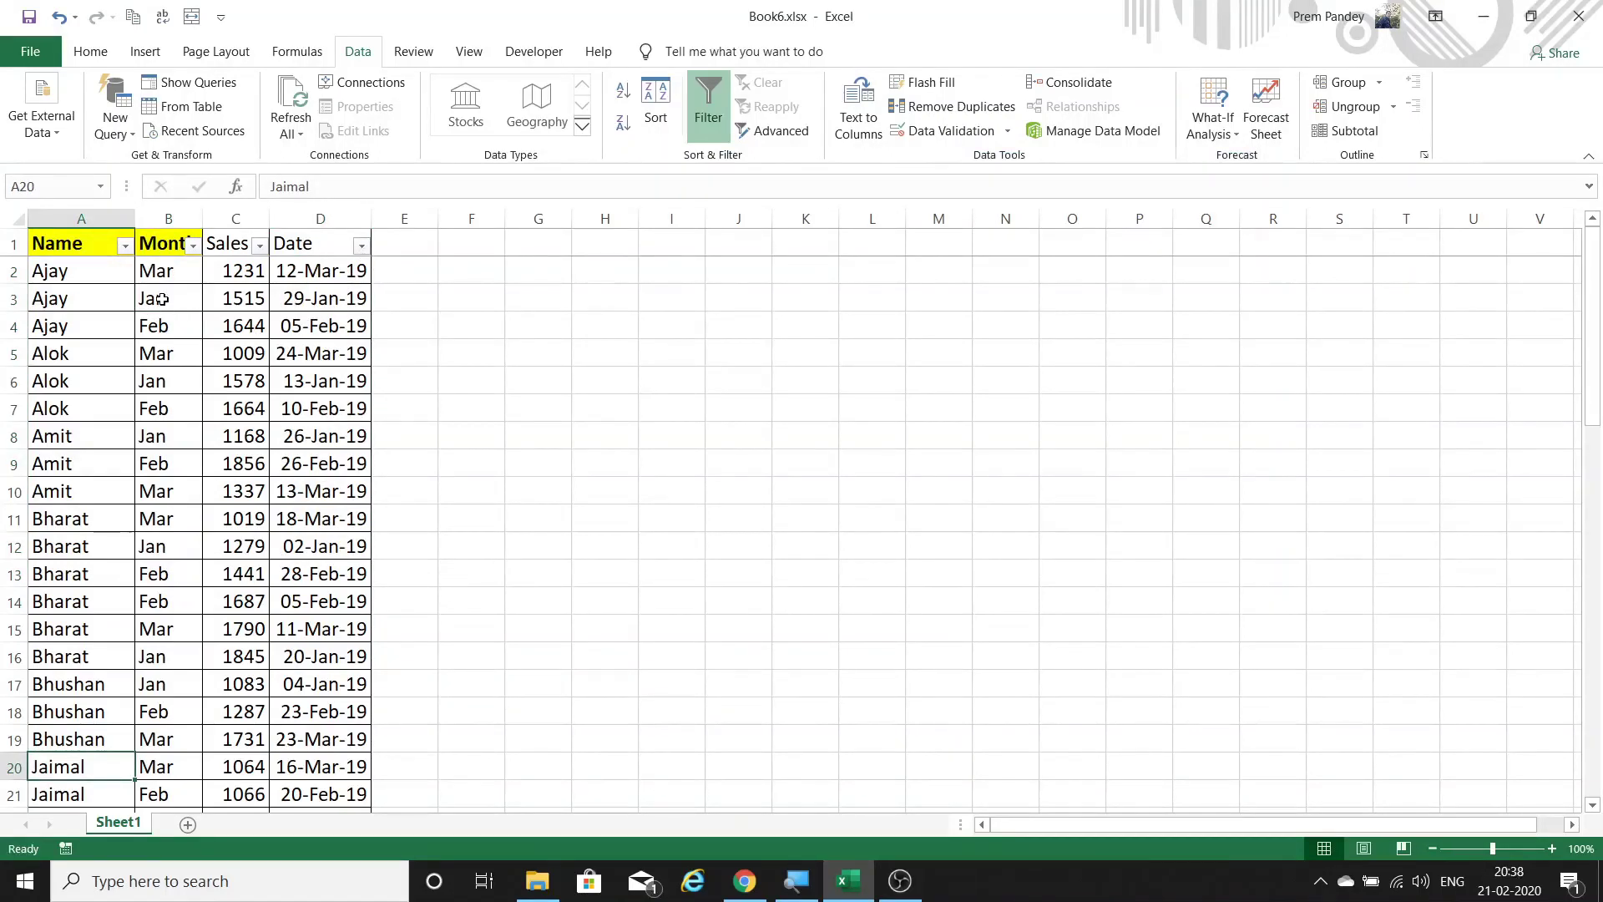
click(126, 246)
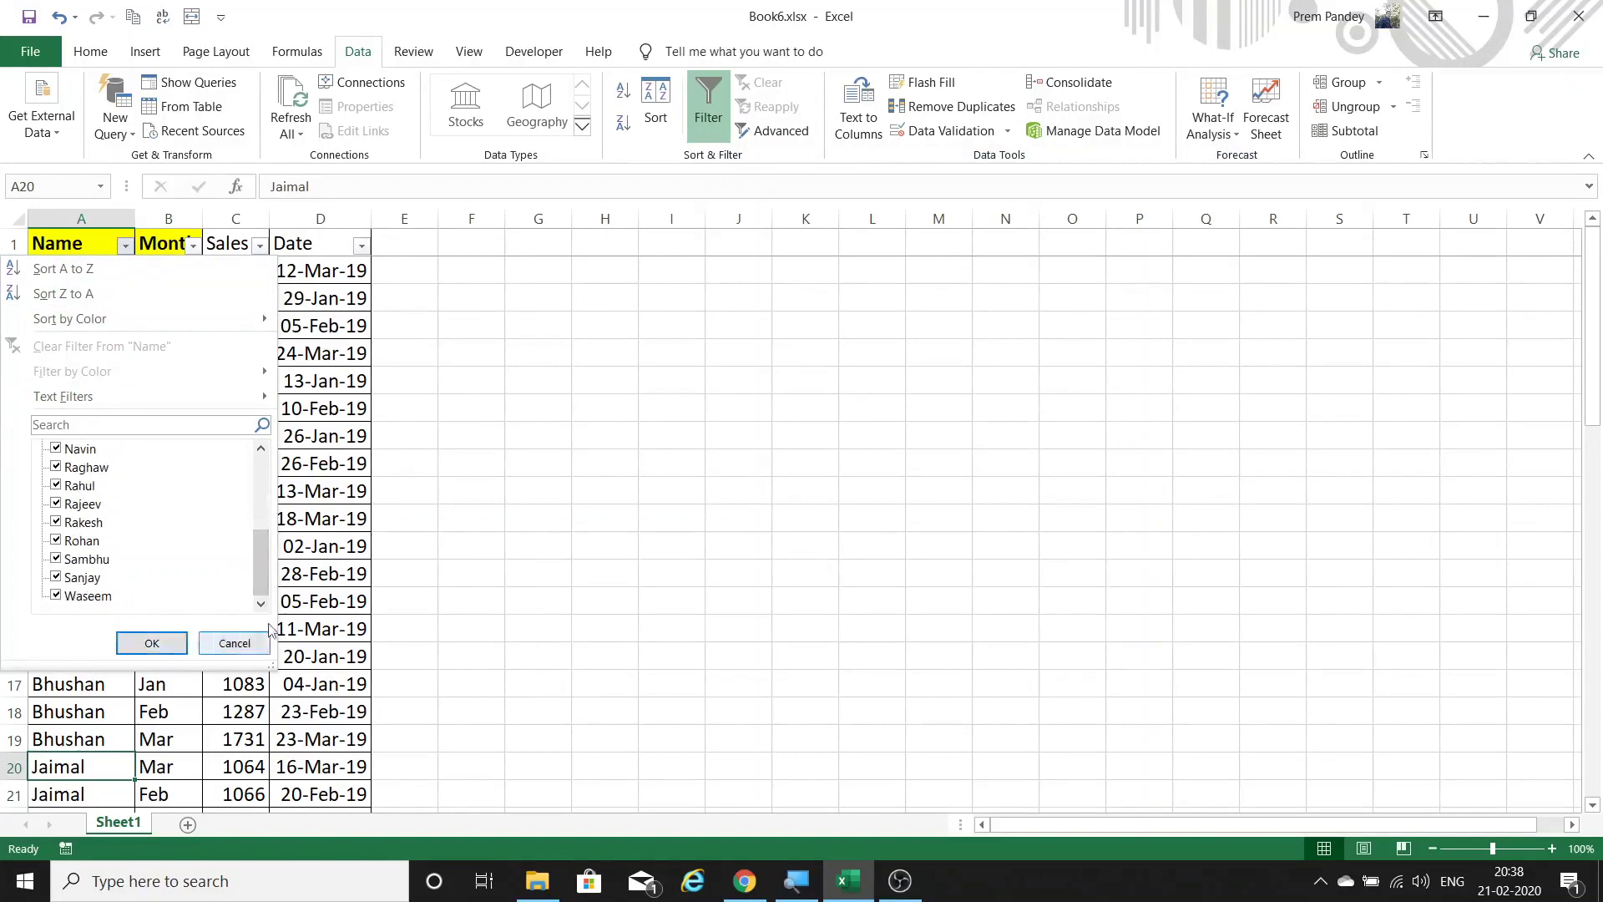
click(246, 643)
click(124, 245)
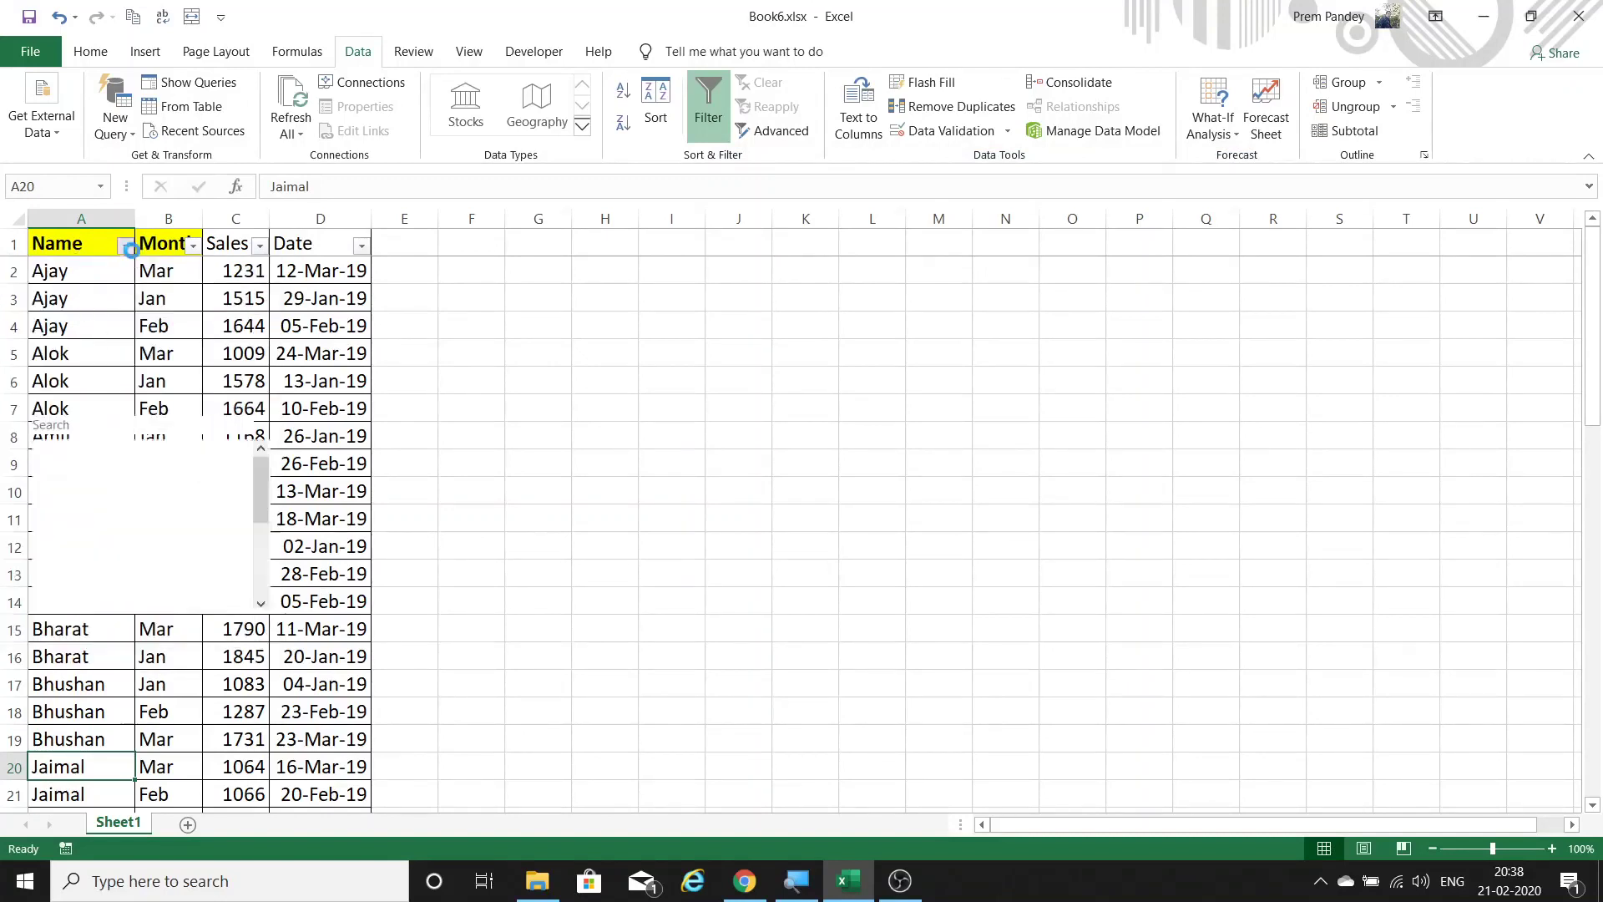
click(55, 448)
click(56, 560)
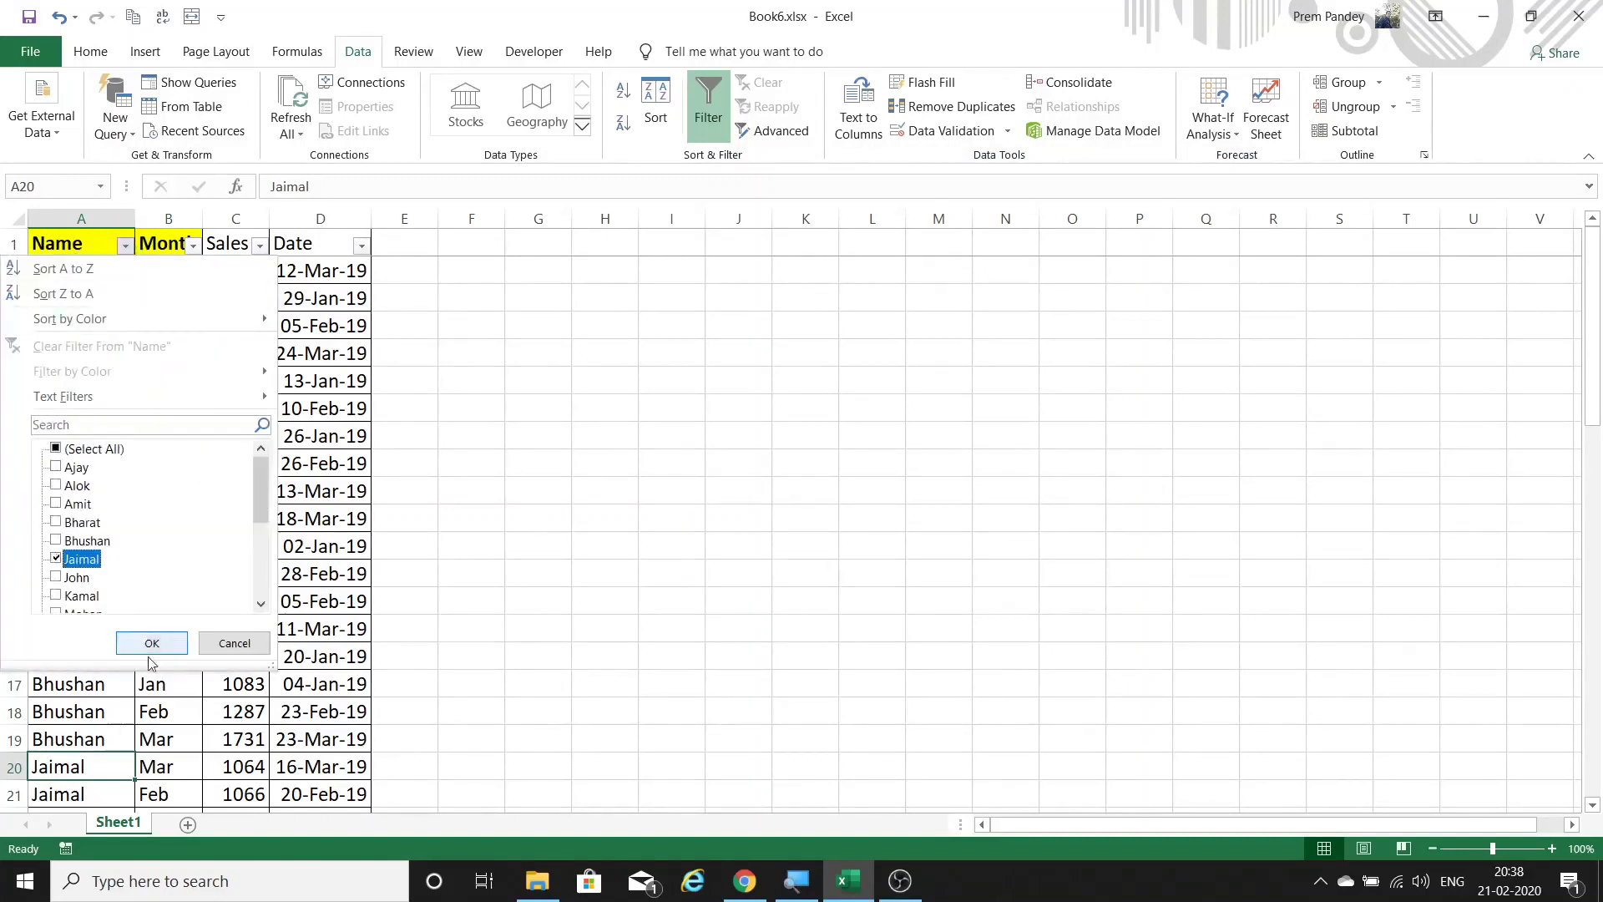
click(157, 645)
drag(76, 270, 78, 358)
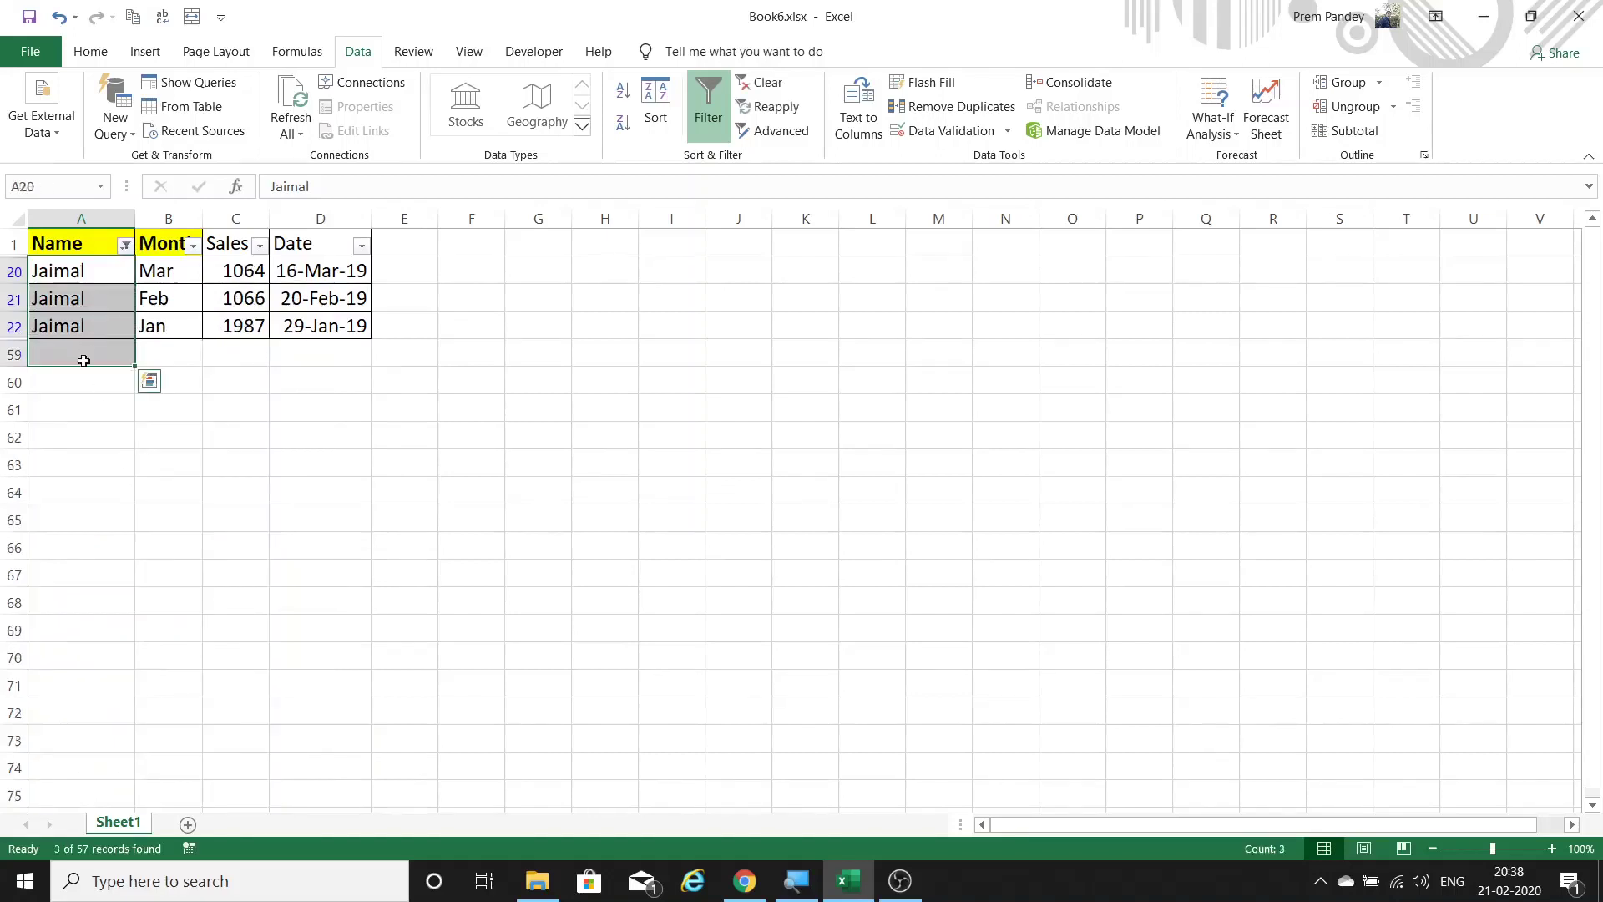
click(92, 274)
click(123, 245)
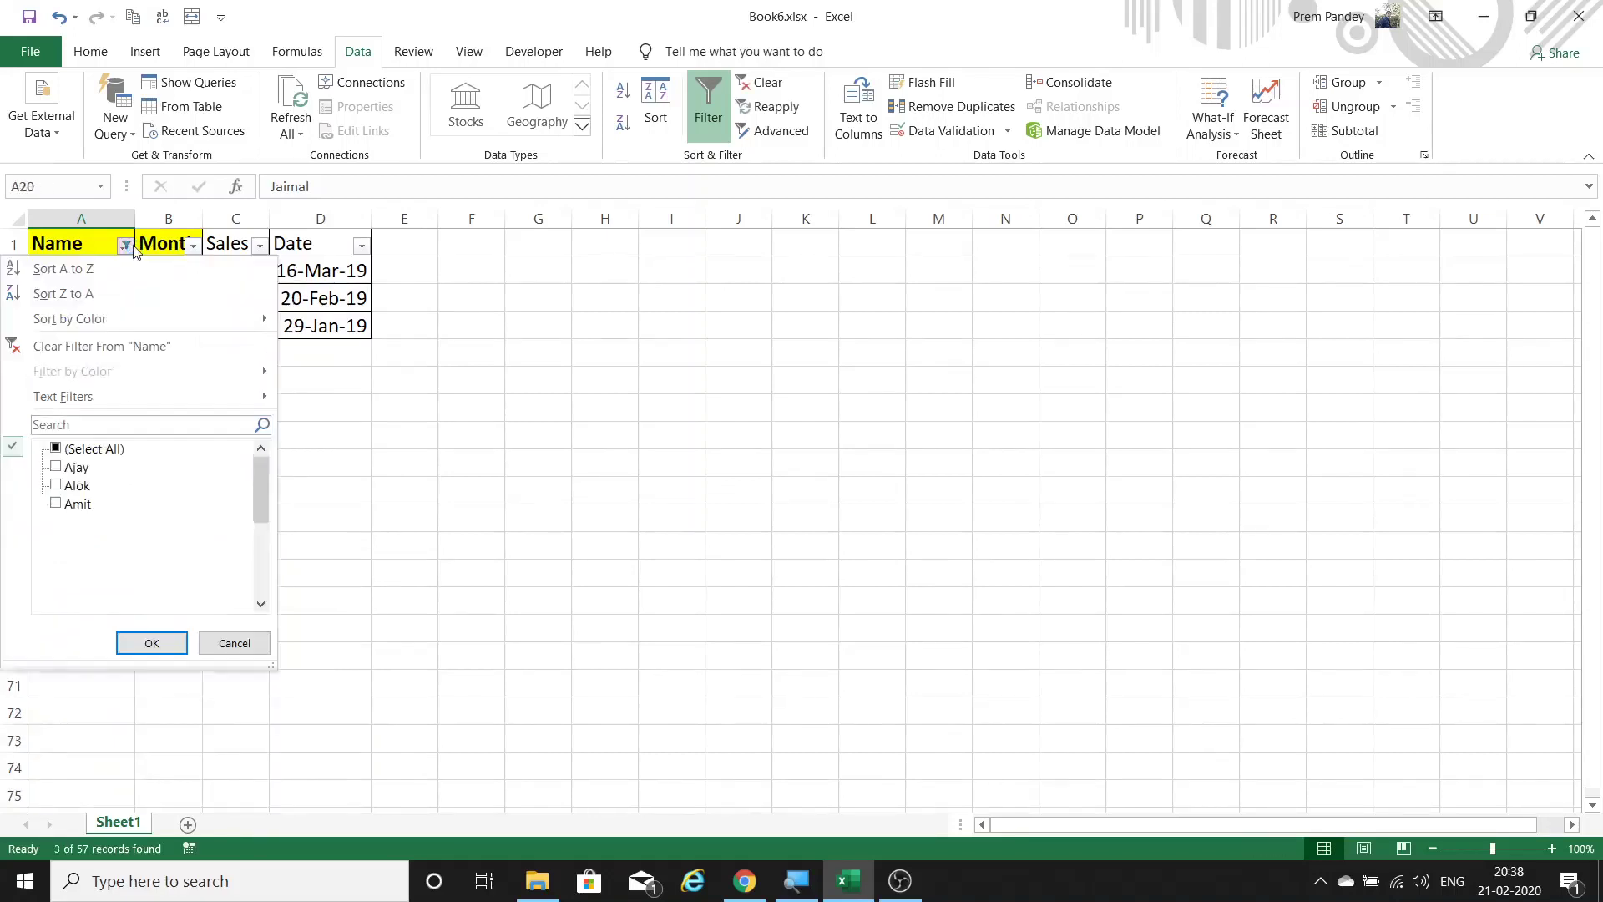
mouse_move(263, 480)
mouse_down()
mouse_move(253, 529)
mouse_move(253, 459)
mouse_up()
click(55, 449)
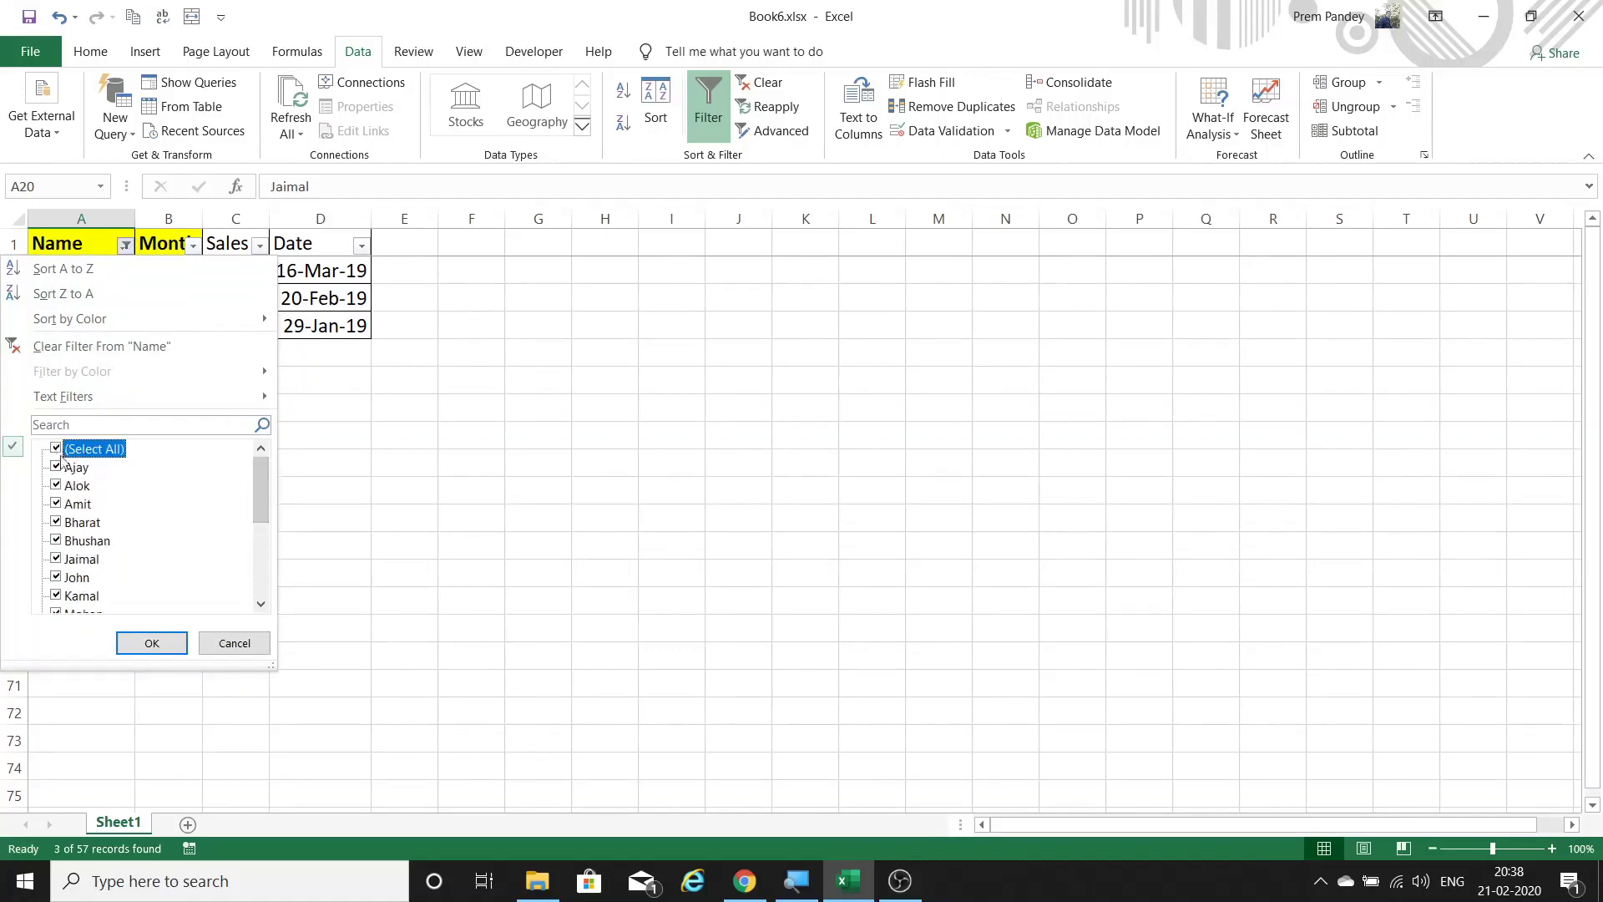
click(151, 642)
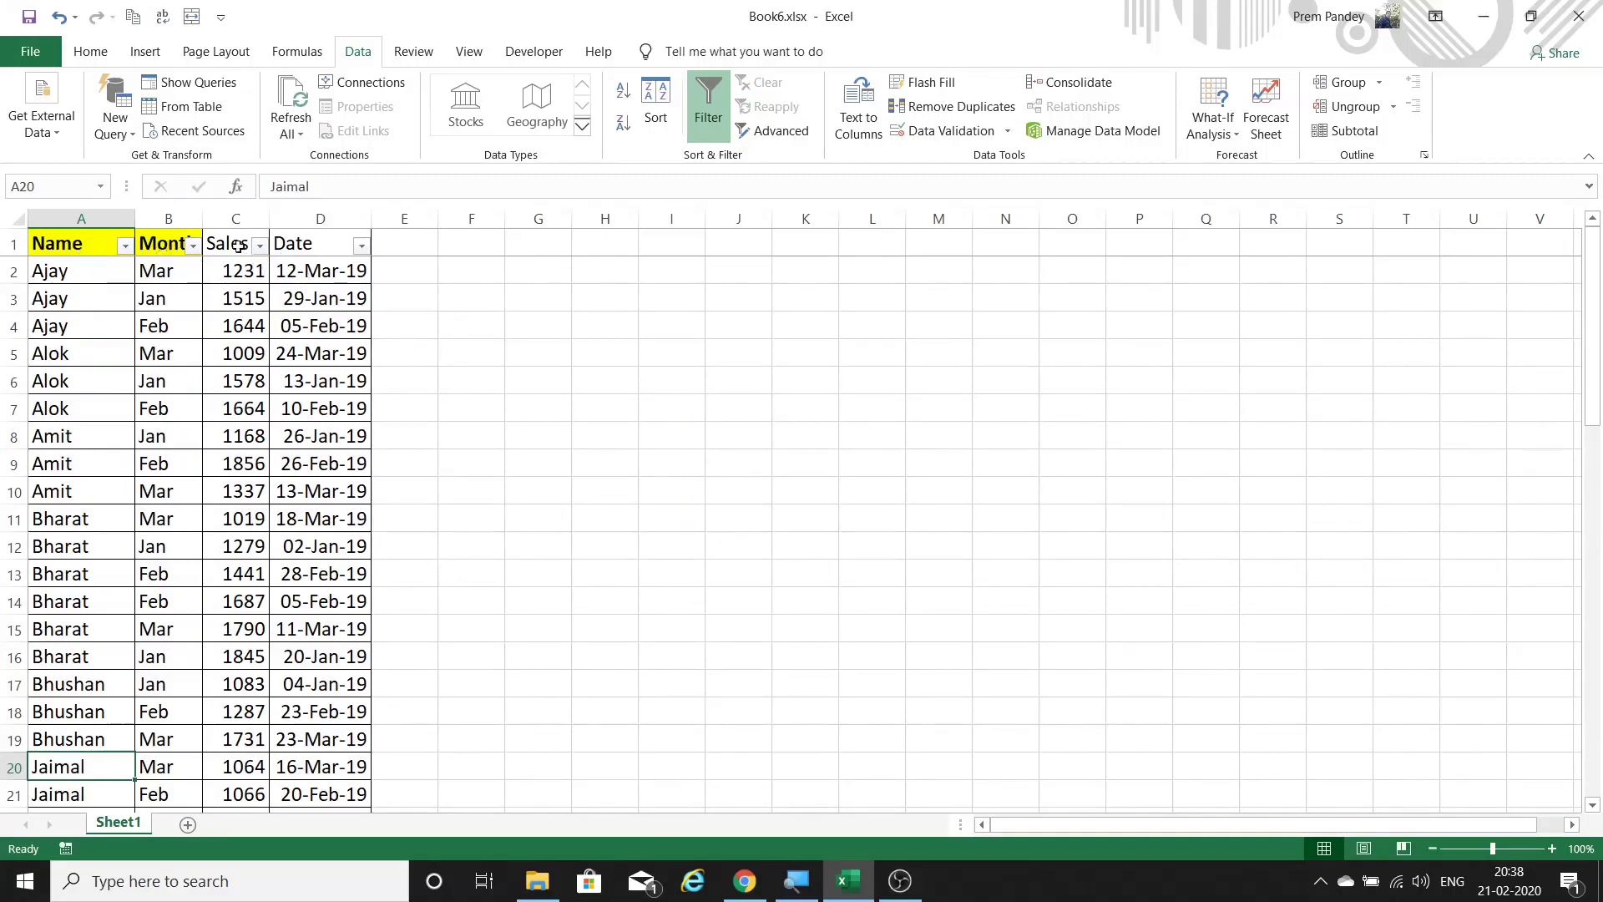
Step: Select several Sales values to see their total, then open and cancel the Date filter
drag(235, 244, 252, 461)
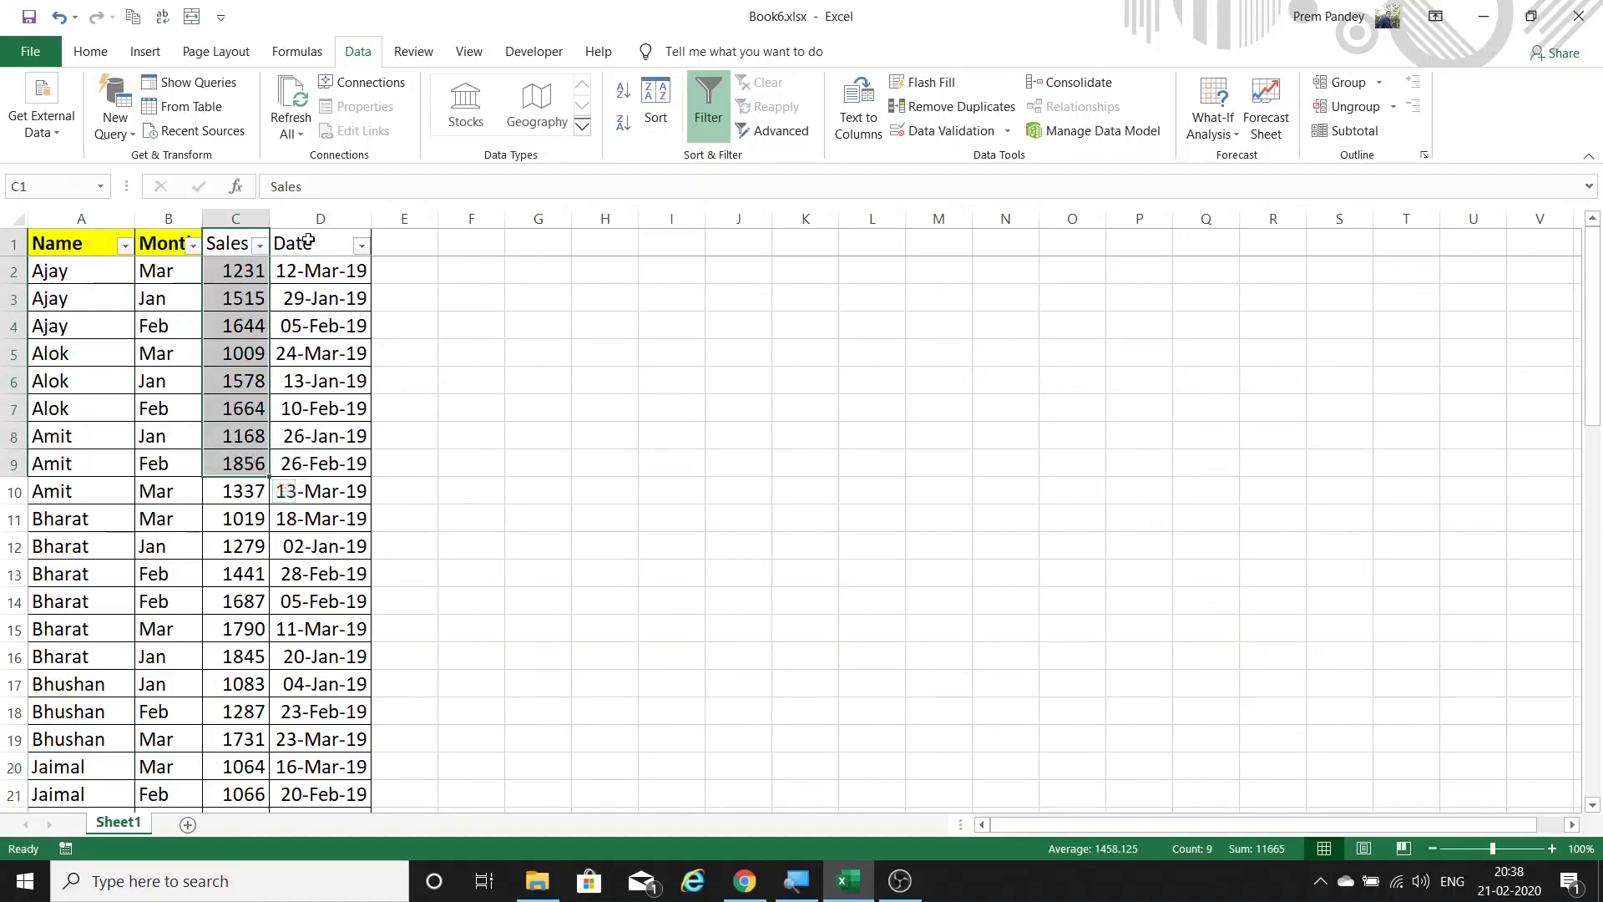
drag(308, 241, 308, 266)
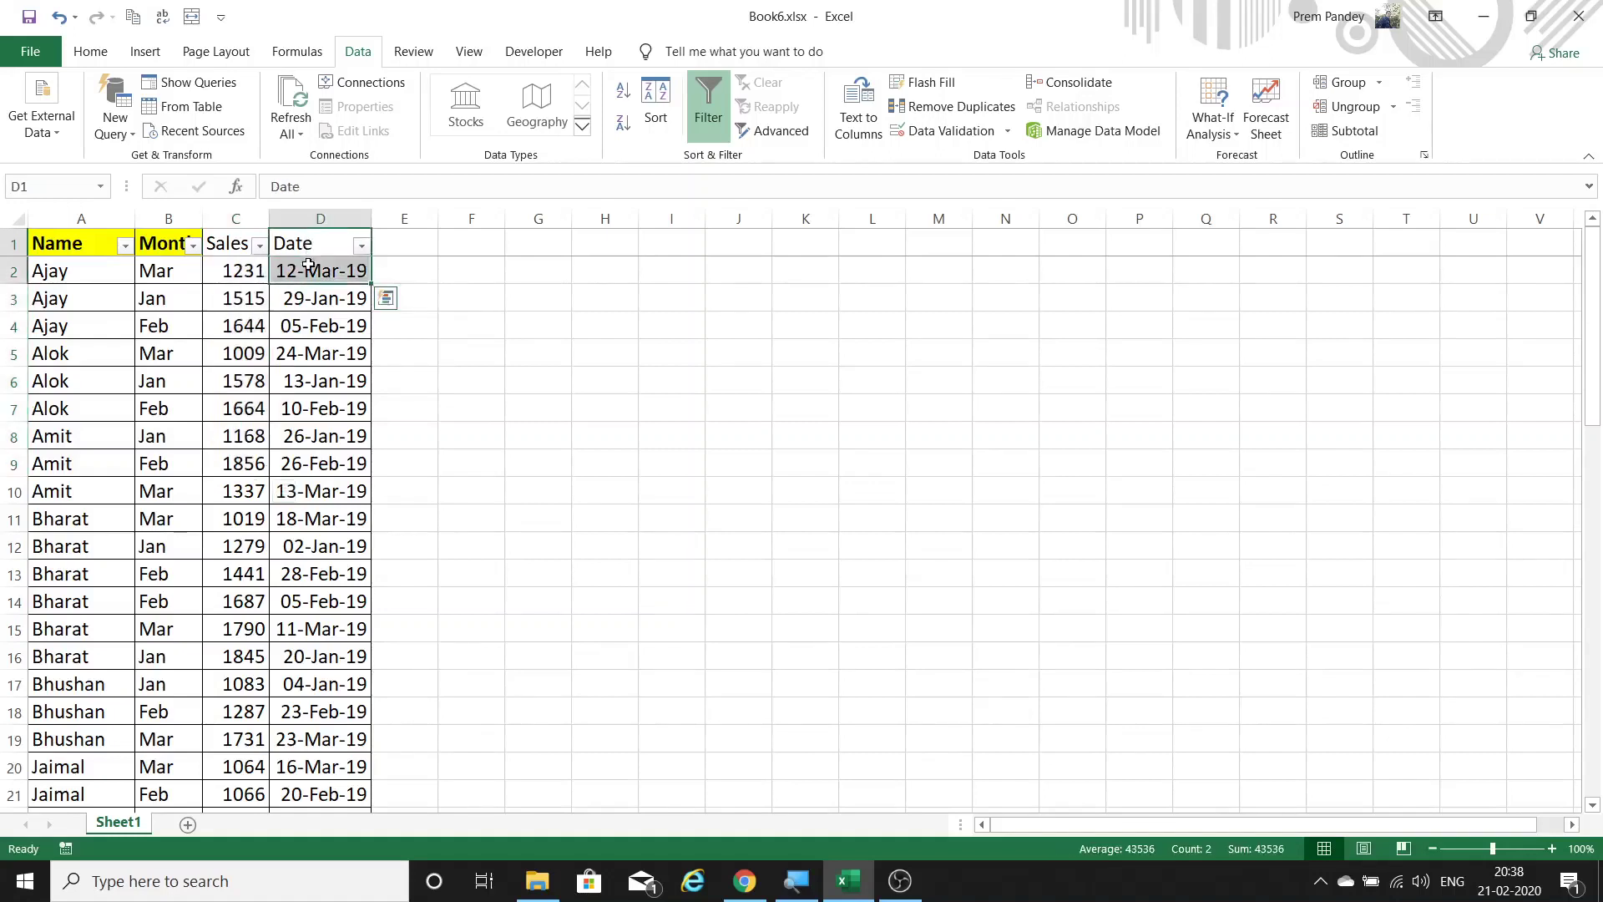
click(362, 247)
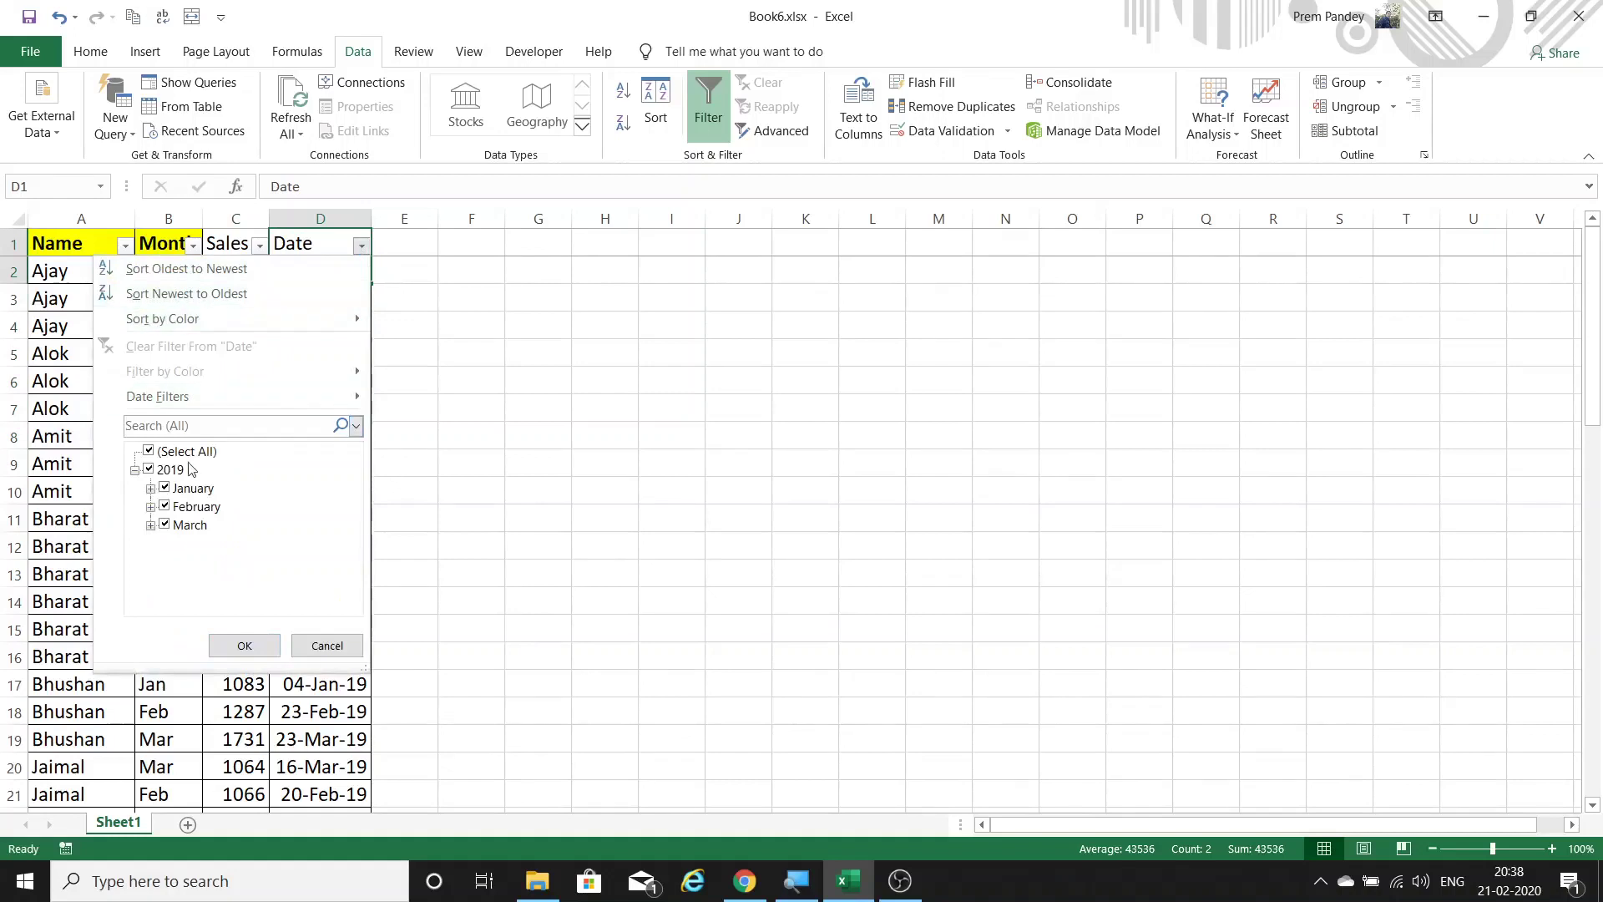
click(149, 450)
click(494, 450)
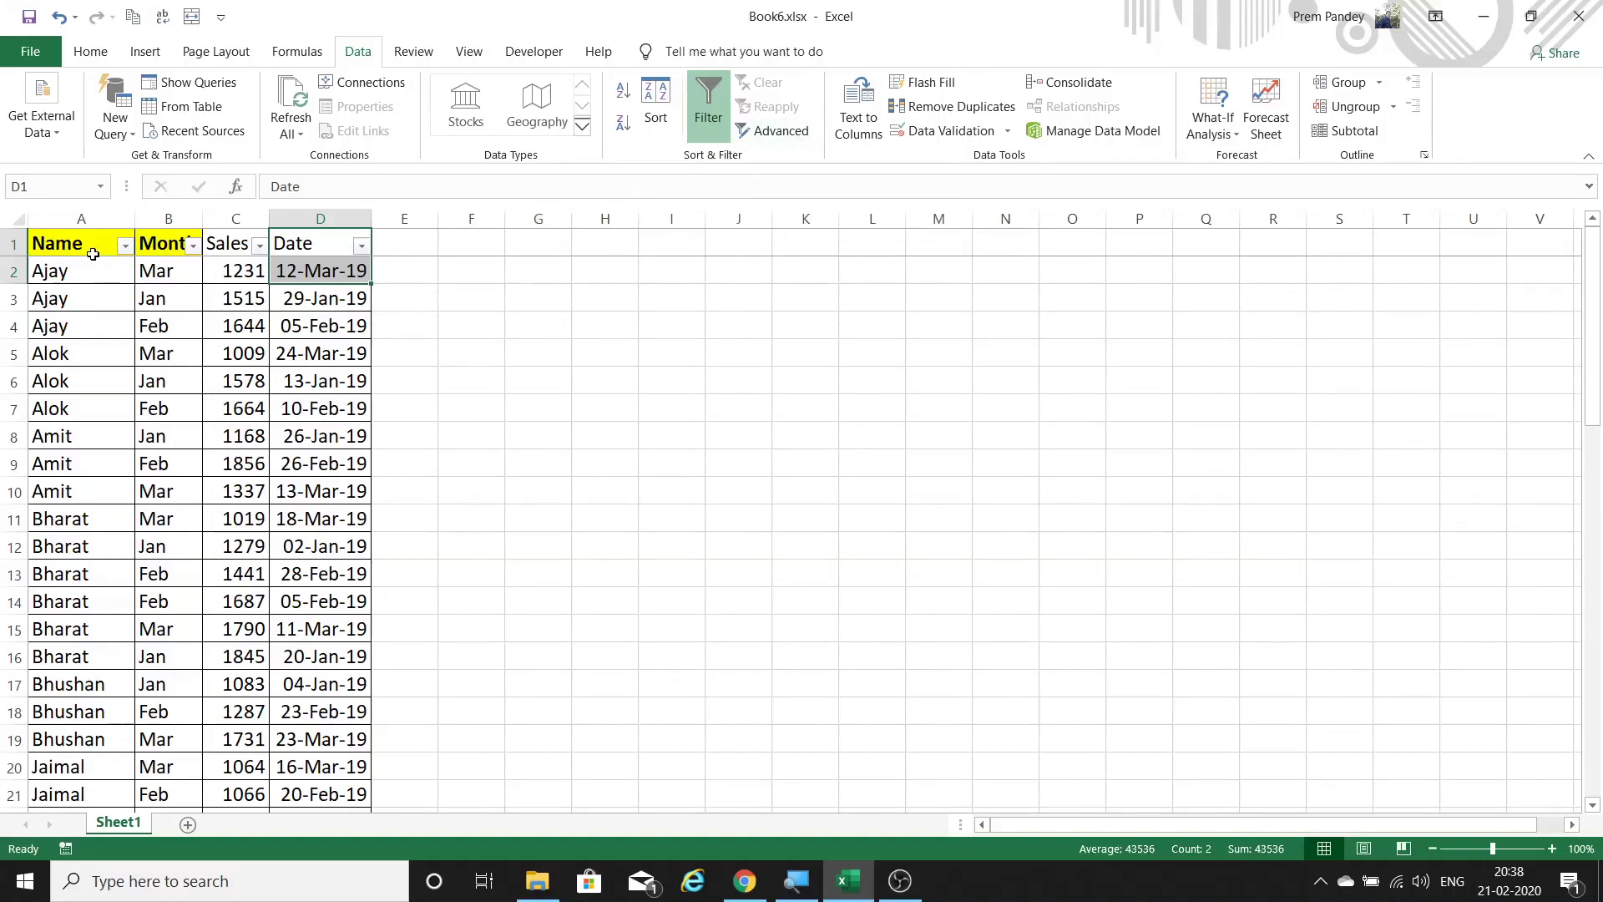
Step: Toggle header filters off with Alt+D+F+F, then back on with Ctrl+Shift+L
click(90, 249)
key(alt+d)
key(f)
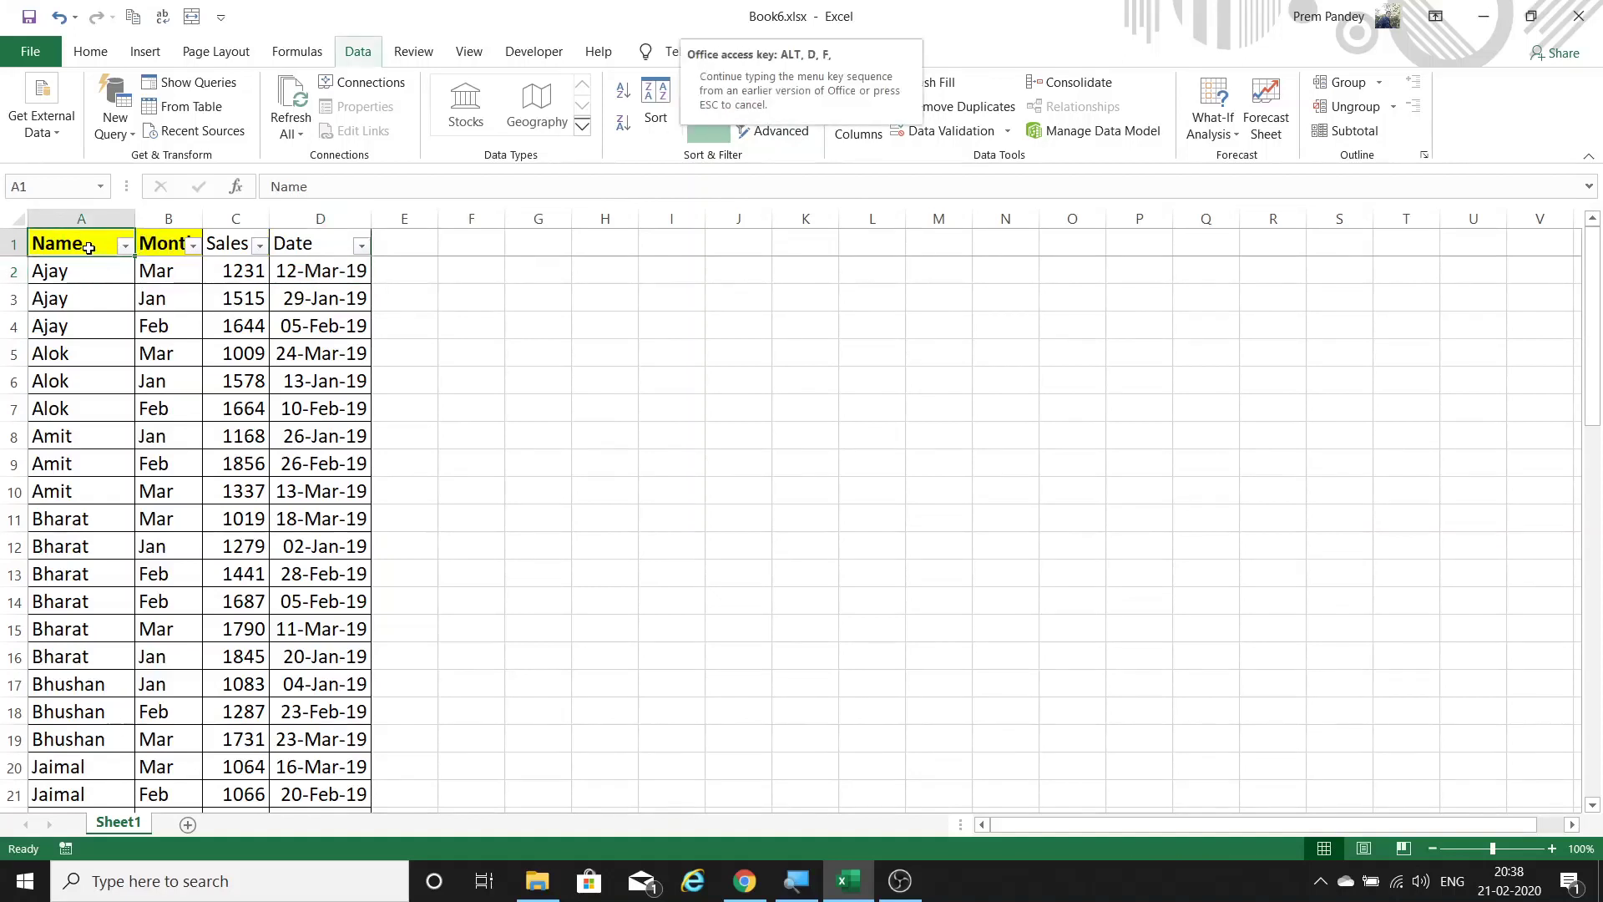
key(Escape)
key(alt+d)
key(f)
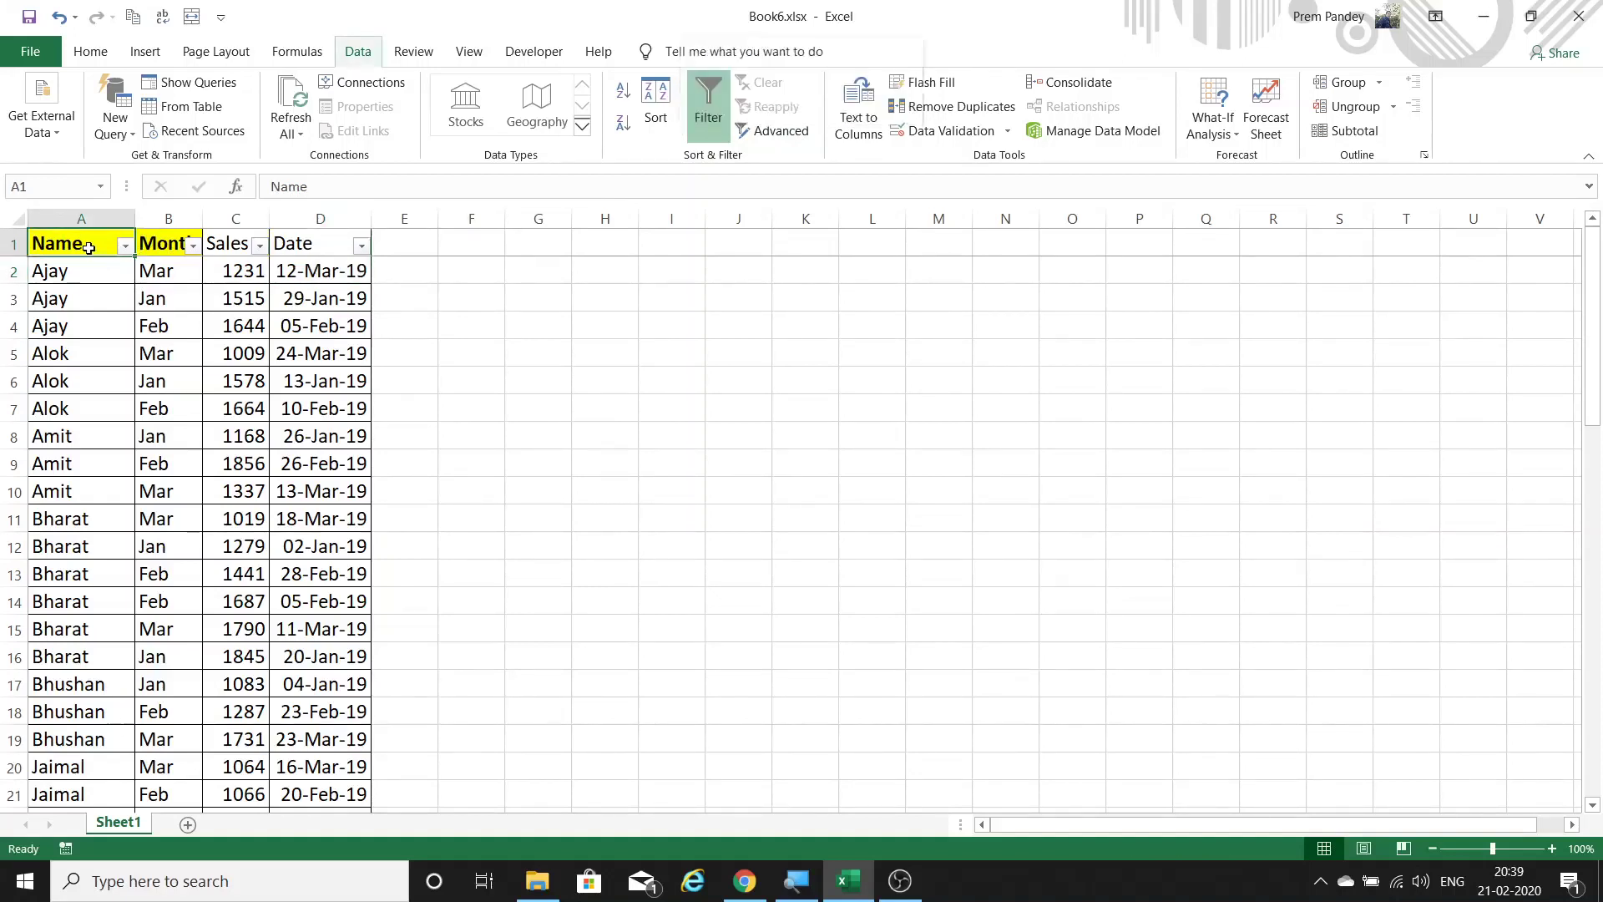
key(f)
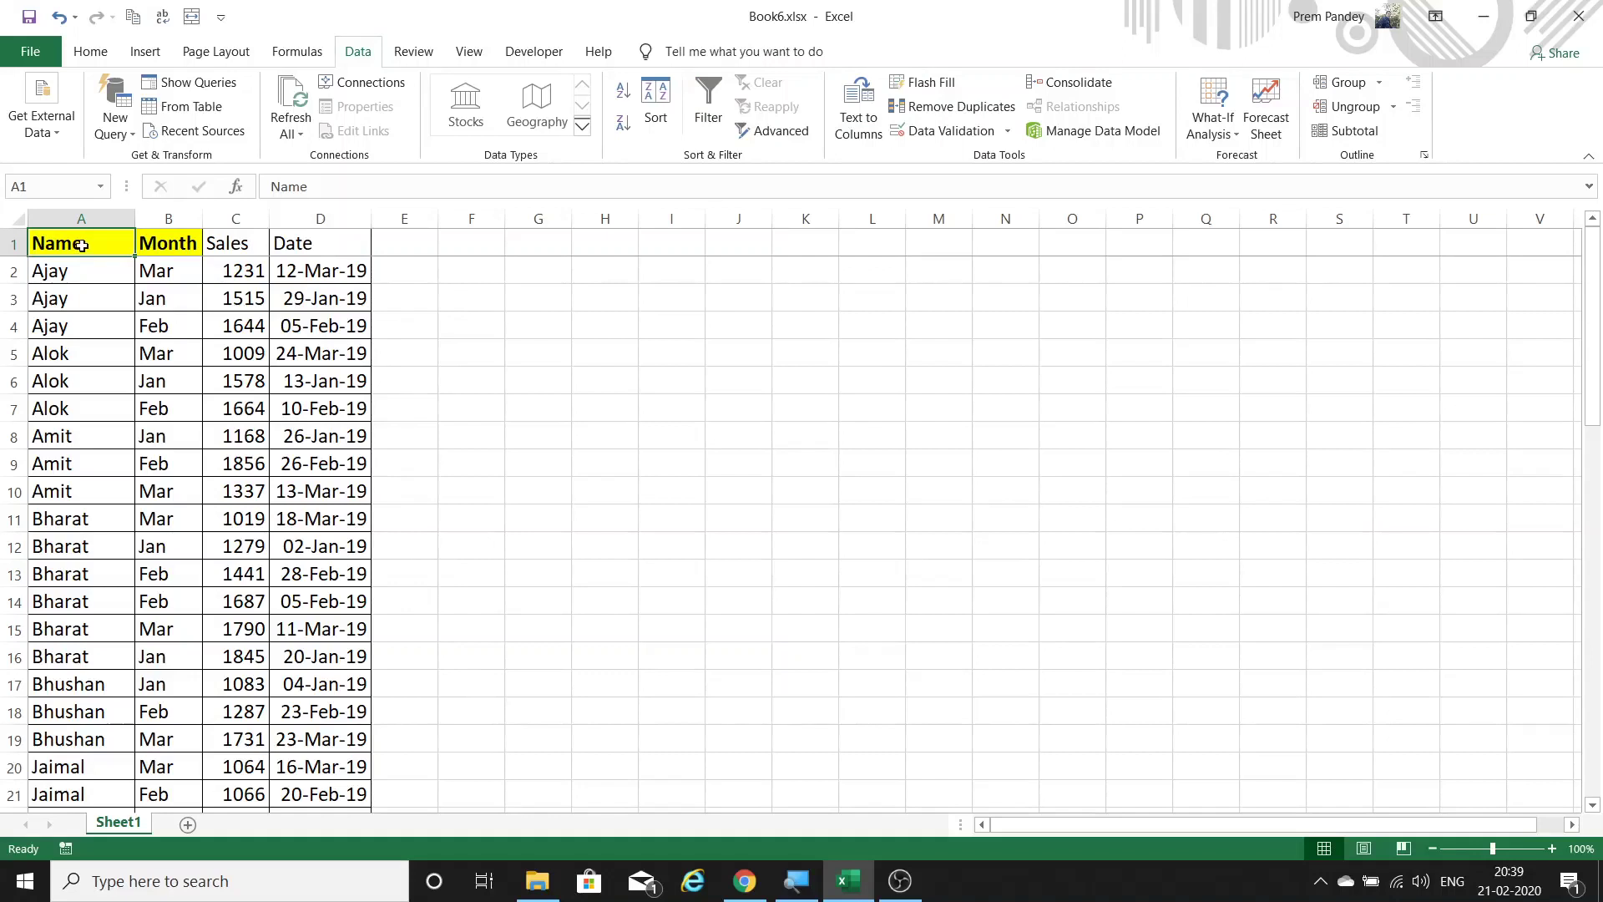
key(ctrl+shift+l)
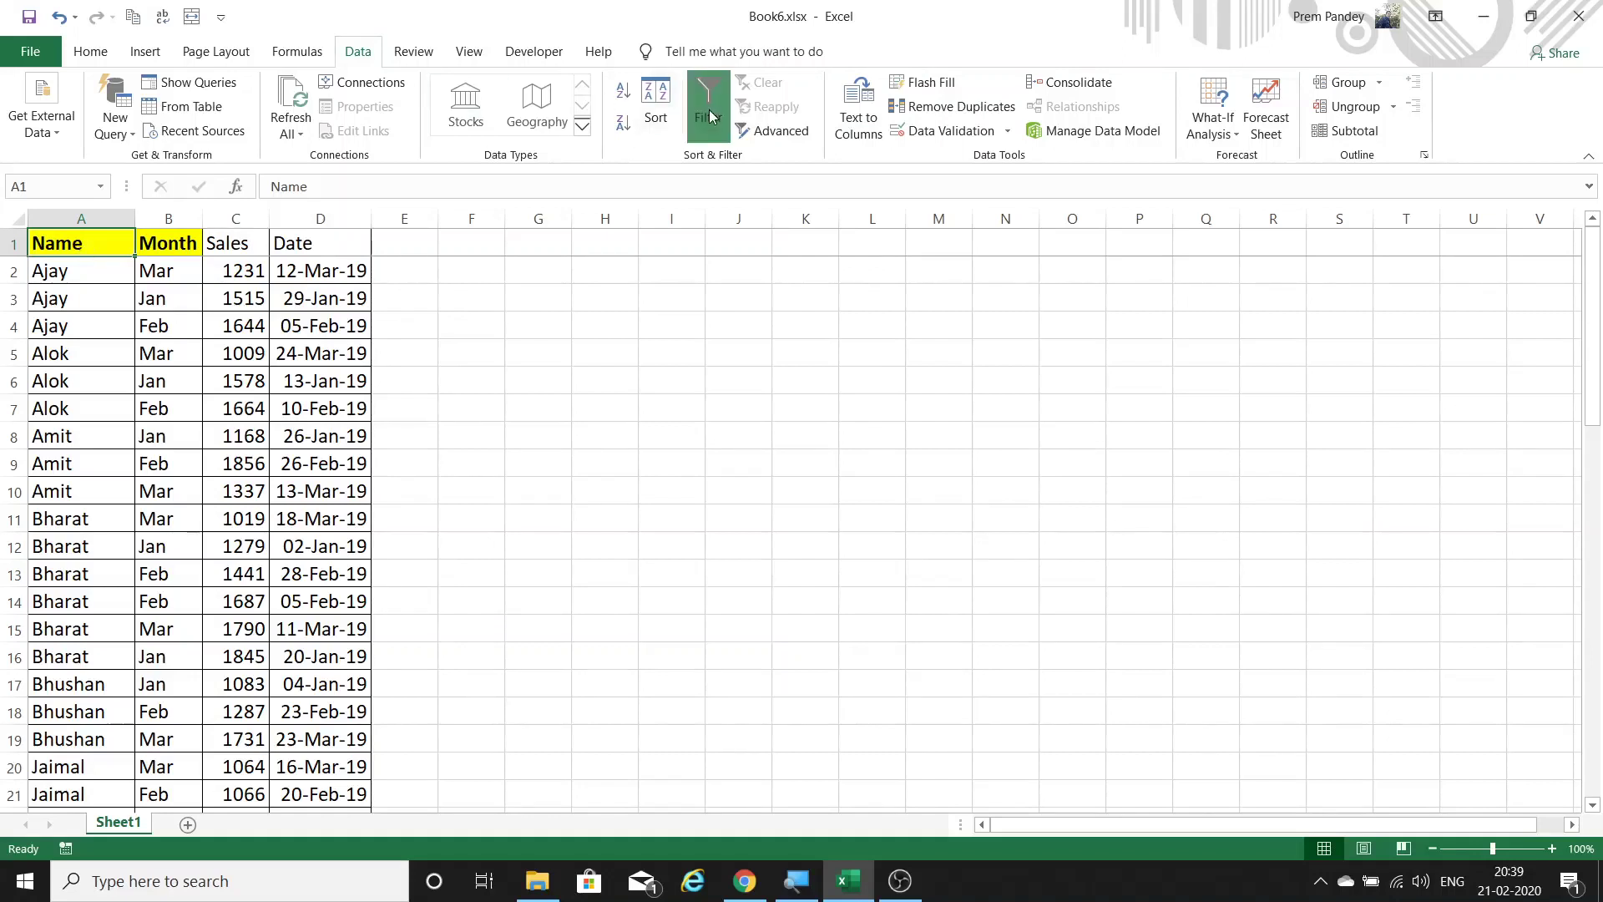
Step: Close the Name filter list unchanged and turn filtering off via Data > Filter
click(126, 245)
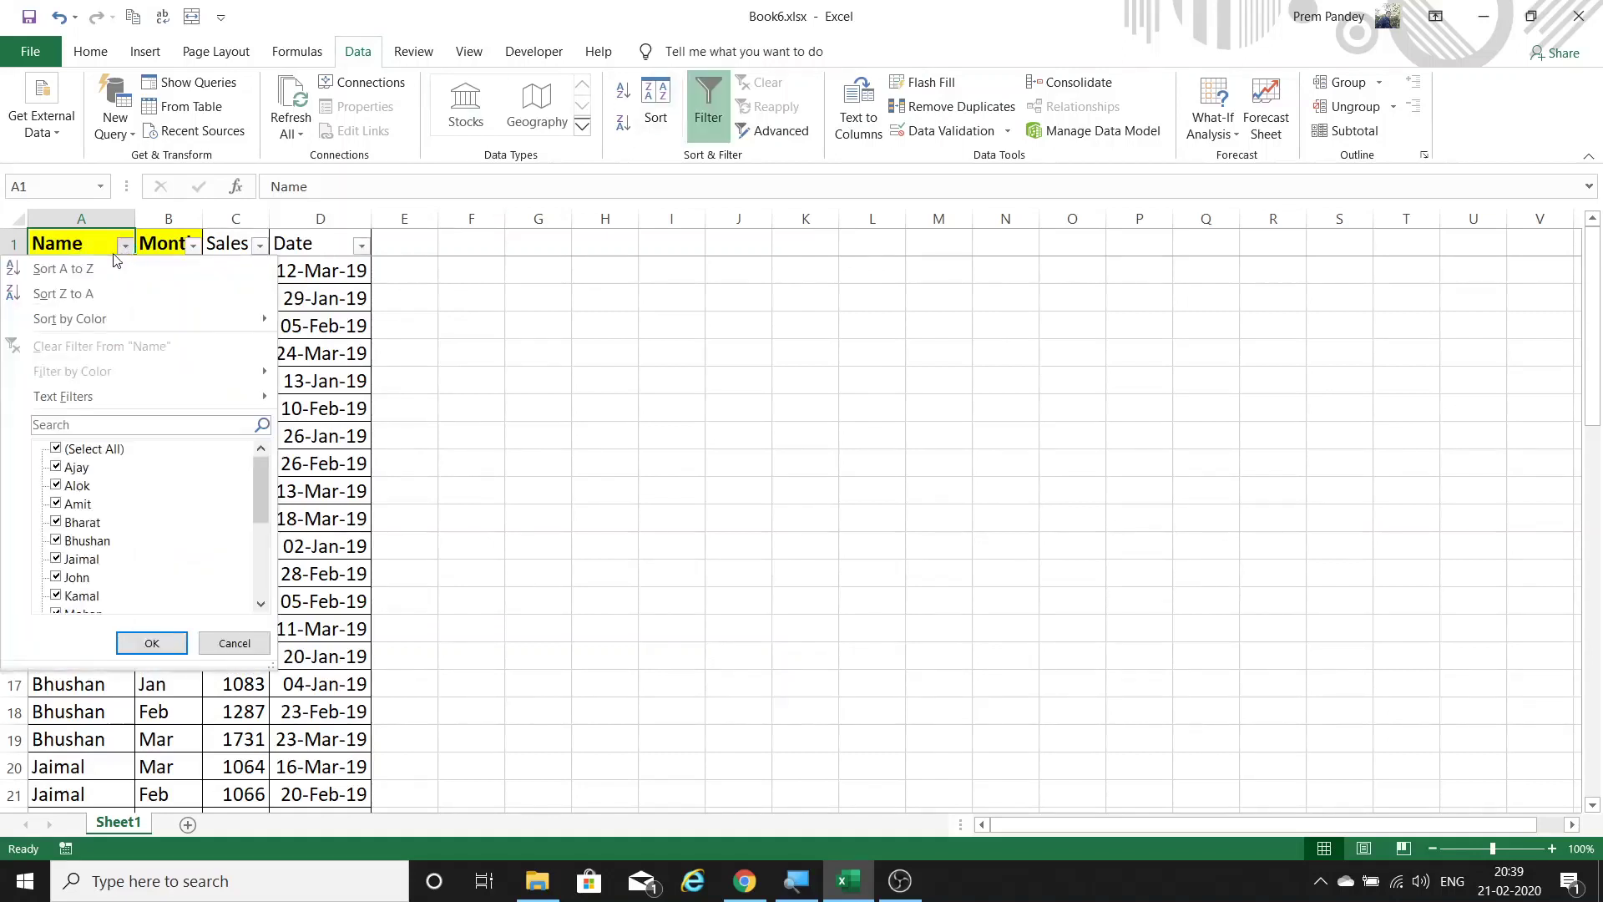
drag(255, 477, 257, 568)
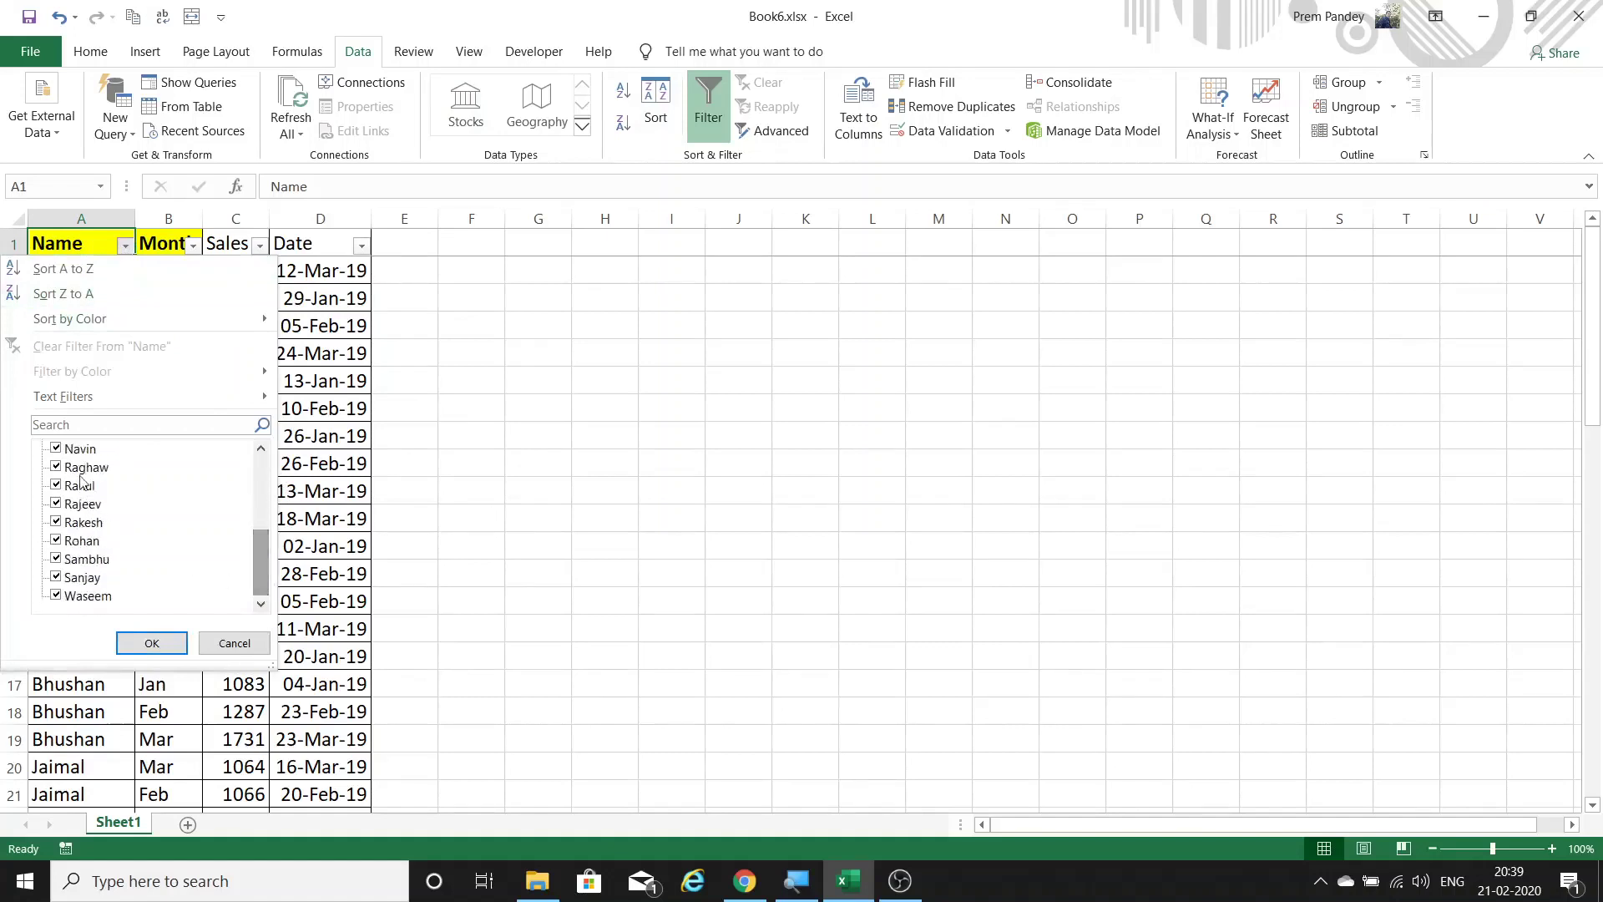
click(278, 644)
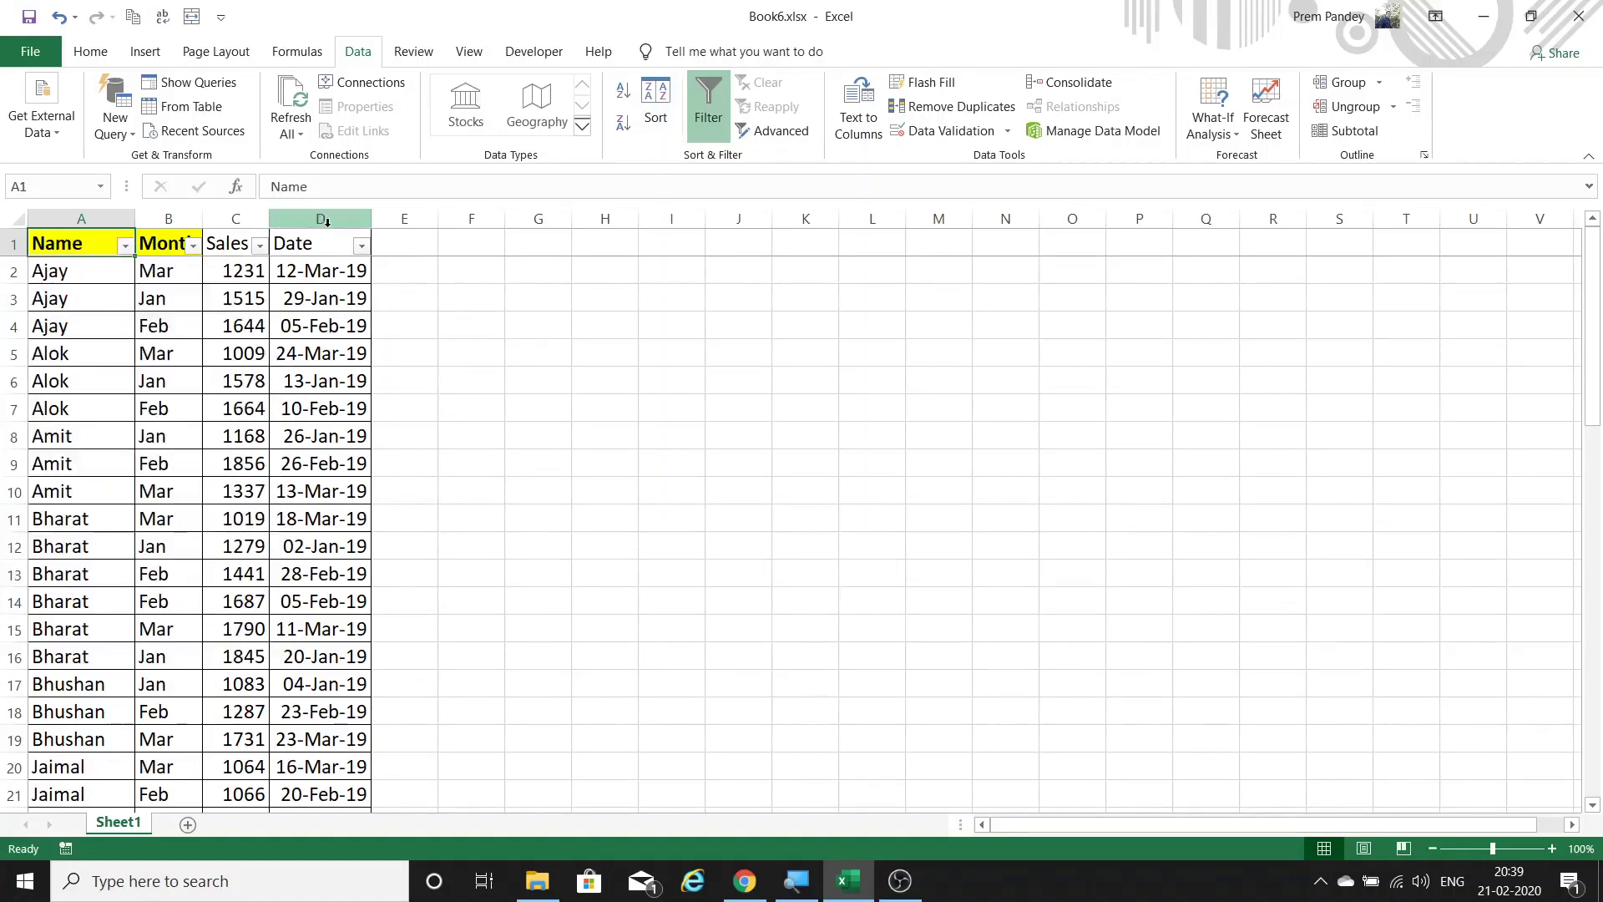
click(707, 109)
Step: Insert six blank rows above the table with Ctrl+Shift+Plus
drag(115, 242, 362, 245)
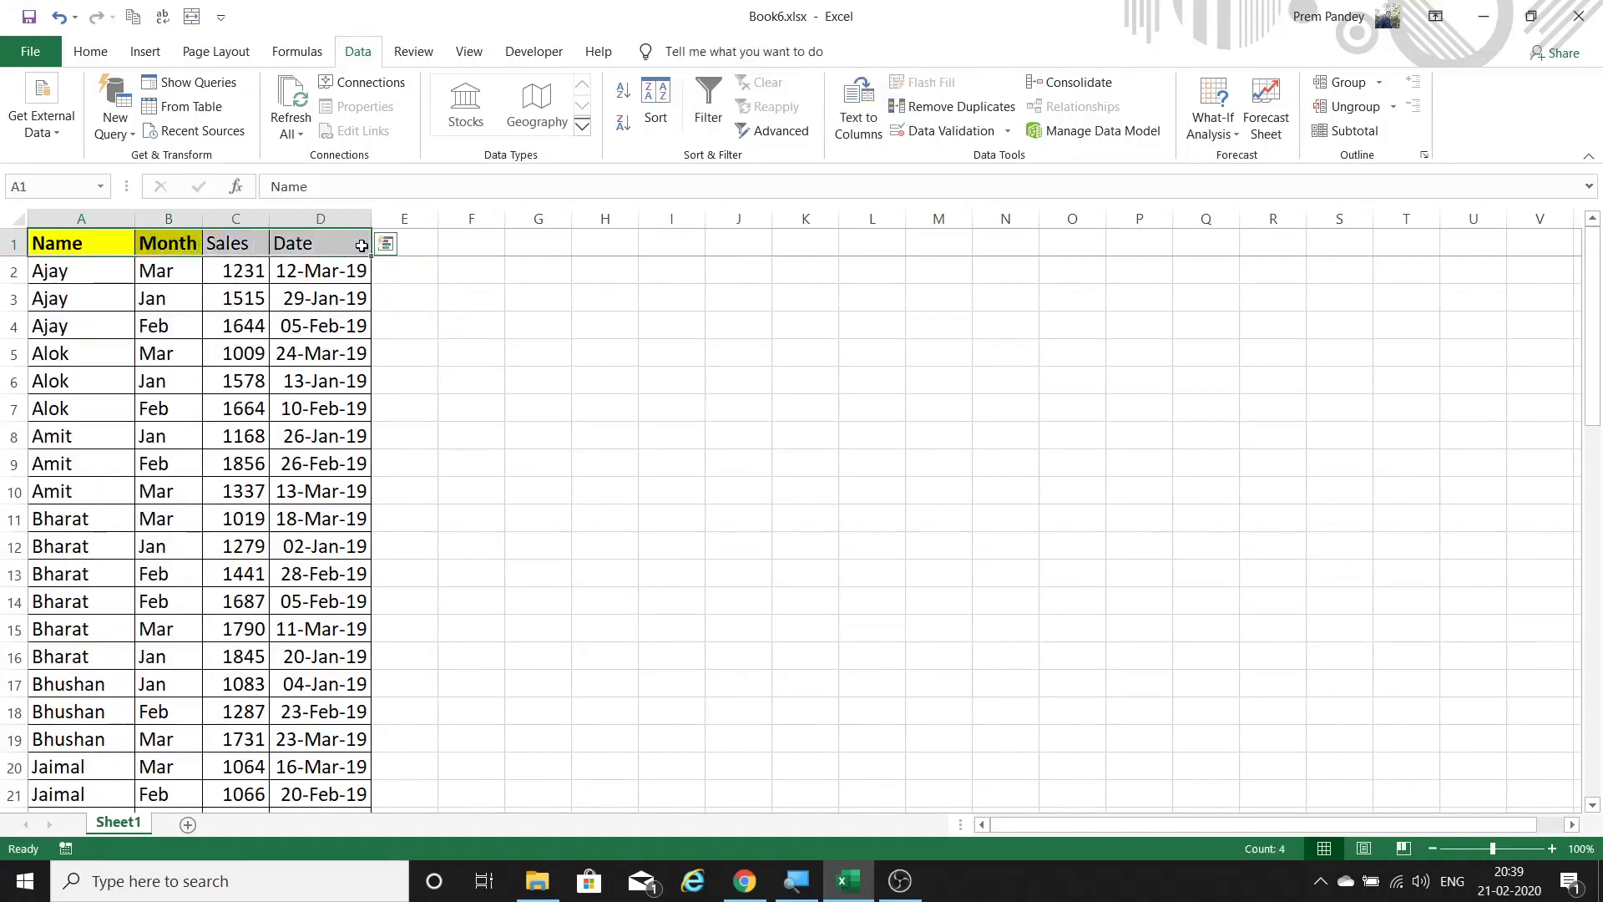
drag(14, 244, 26, 391)
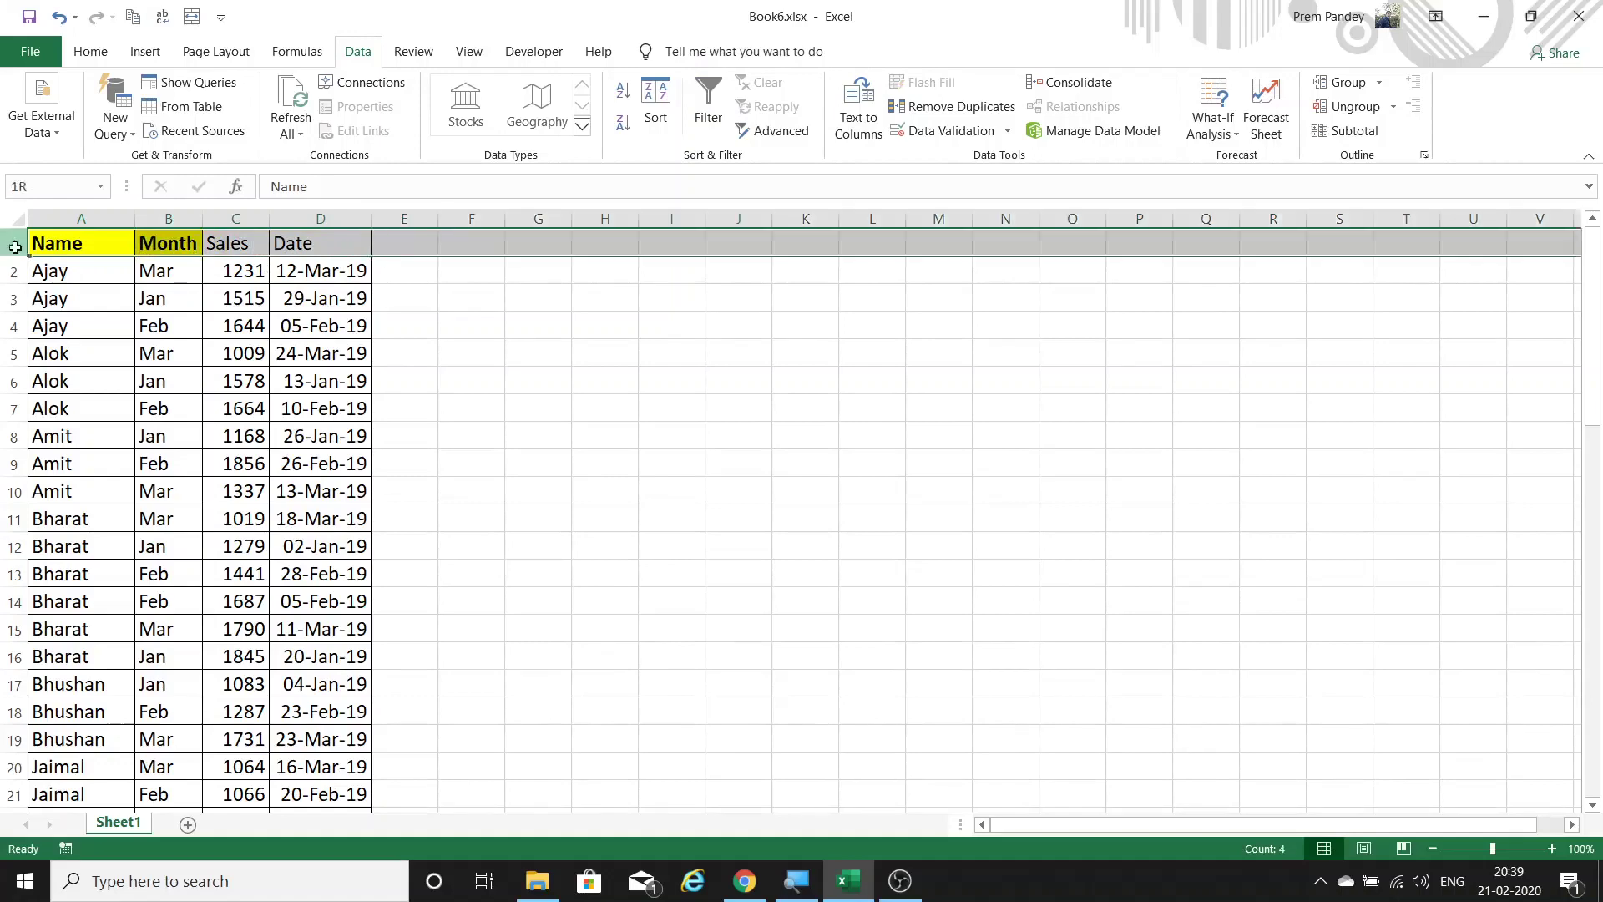
key(ctrl+shift+plus)
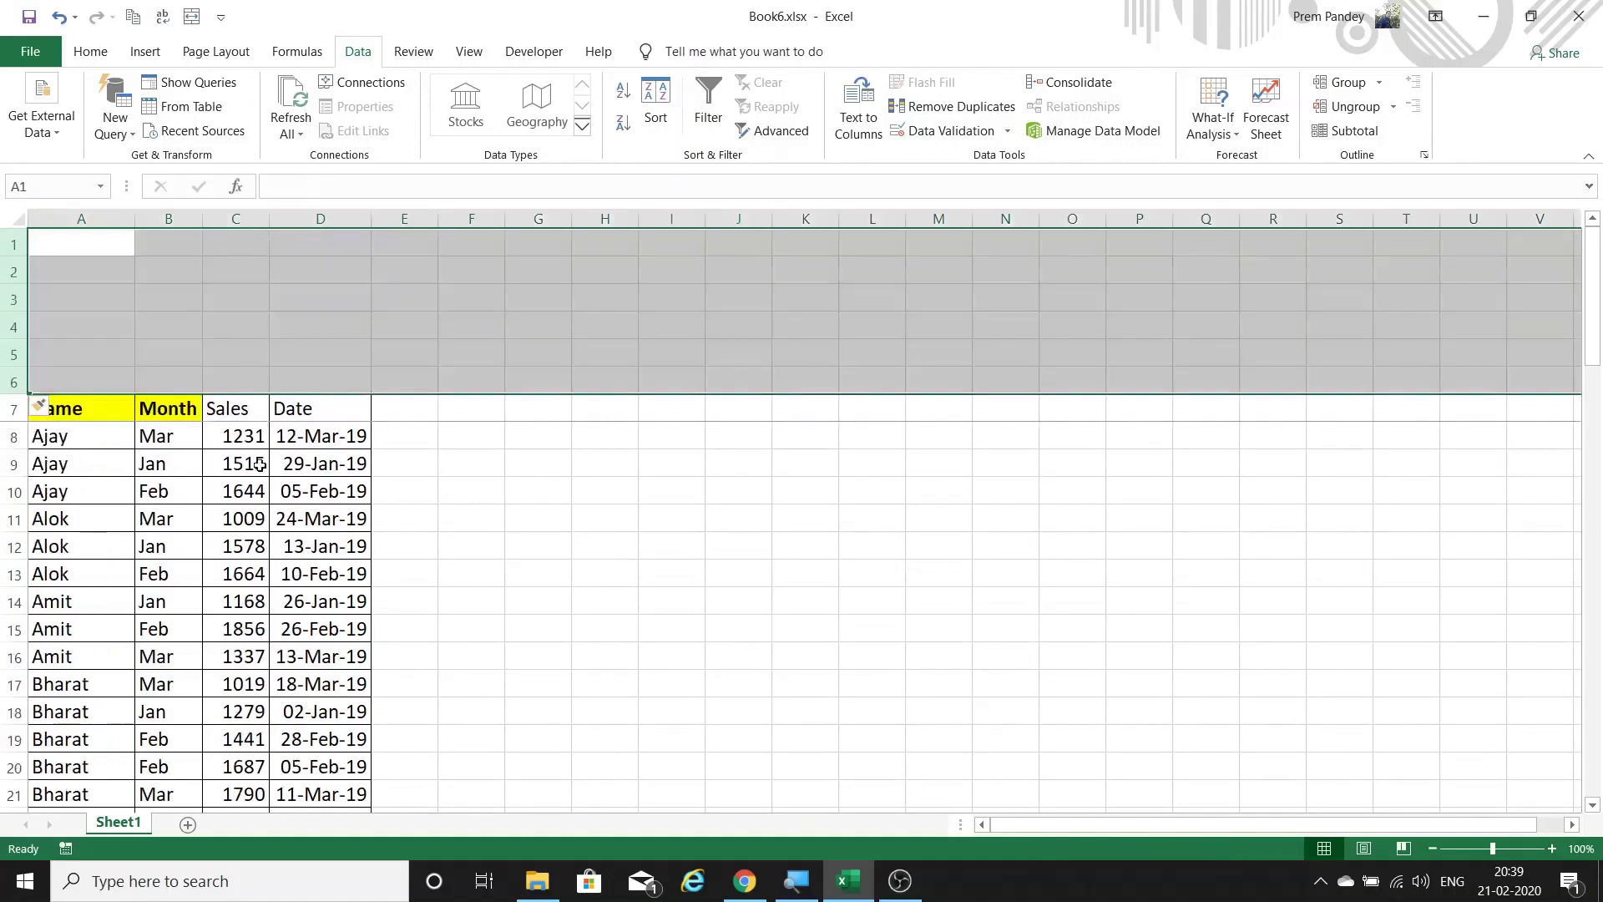
click(261, 466)
Step: Copy the A7:D7 header row and paste it into A1
drag(101, 417, 350, 409)
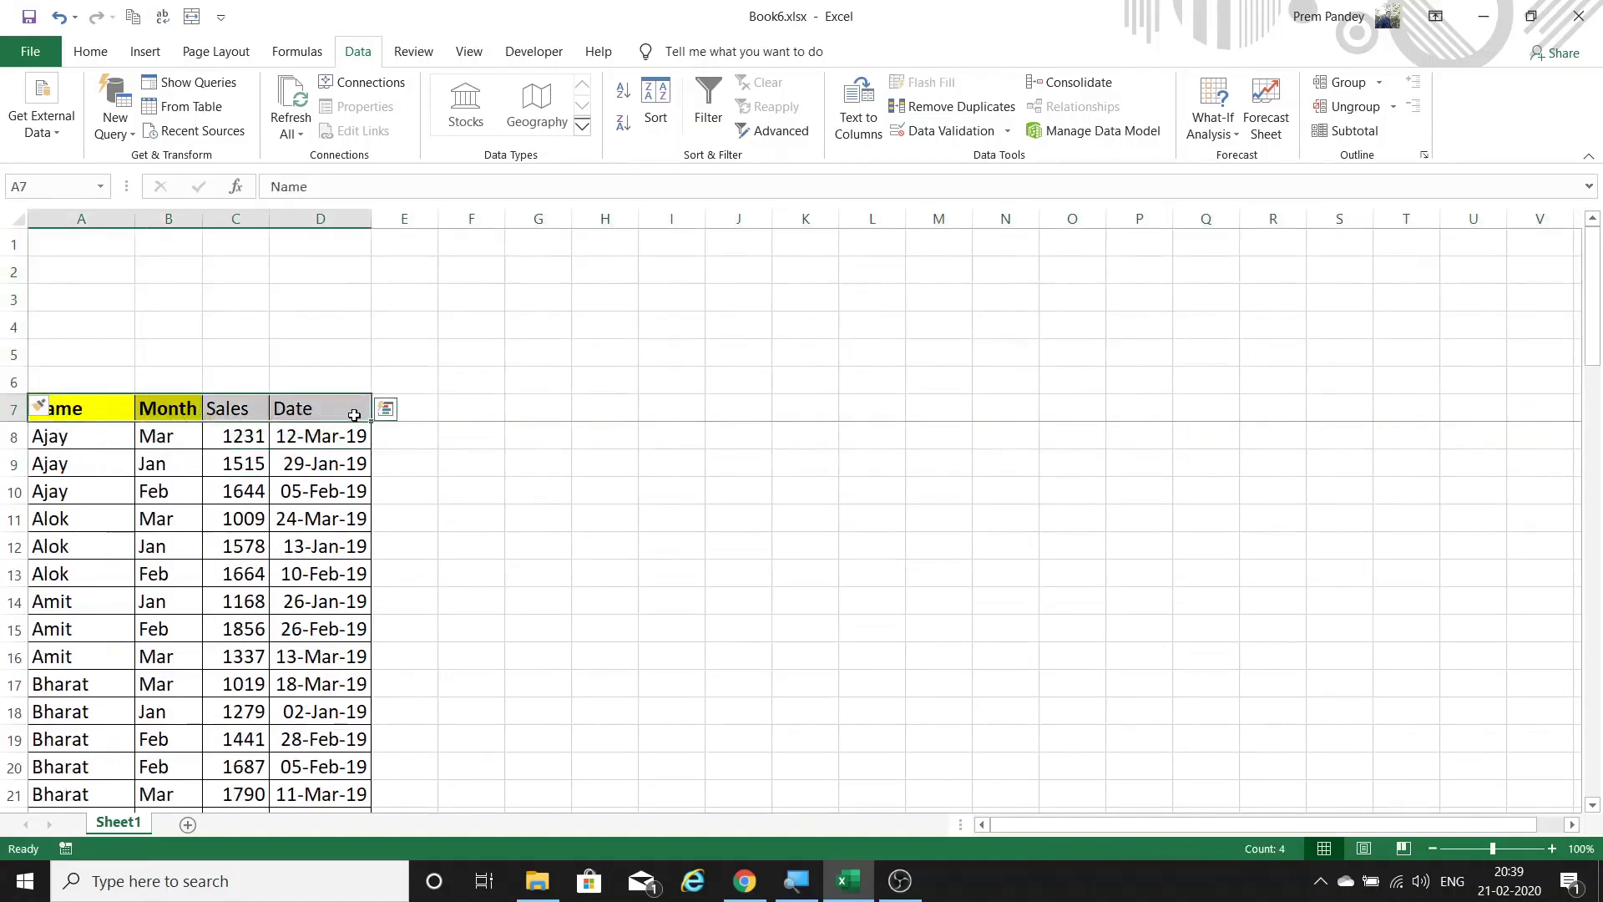
key(ctrl+c)
click(72, 242)
key(Return)
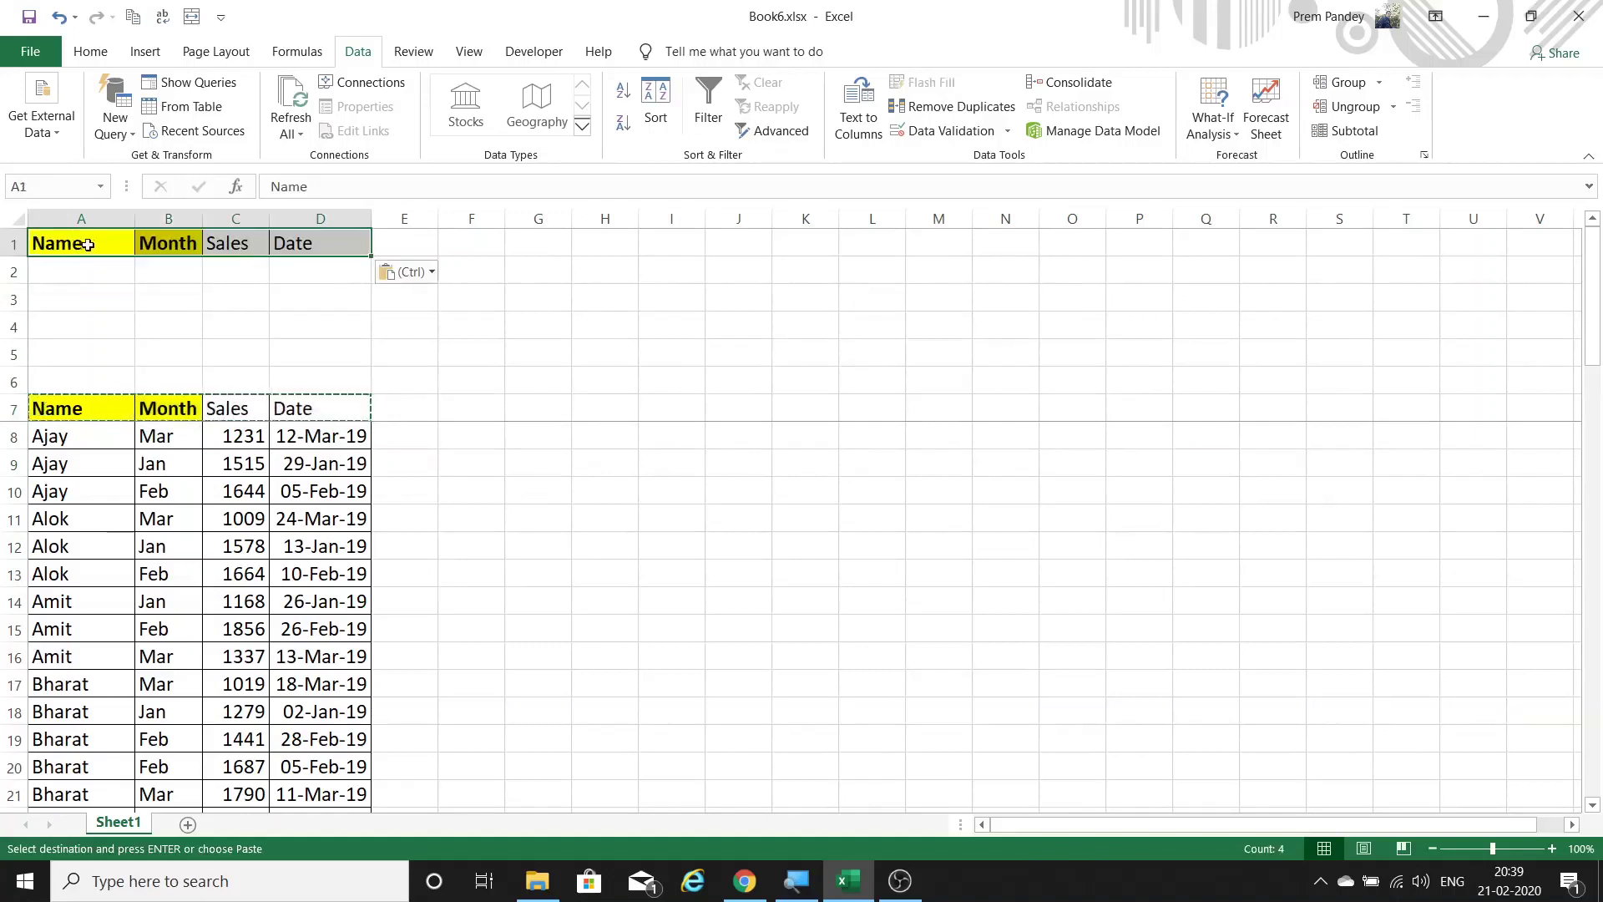
Step: Select D7, the copied headers in A1:D1, and the Name cells from A7 down
drag(262, 316, 334, 321)
click(333, 411)
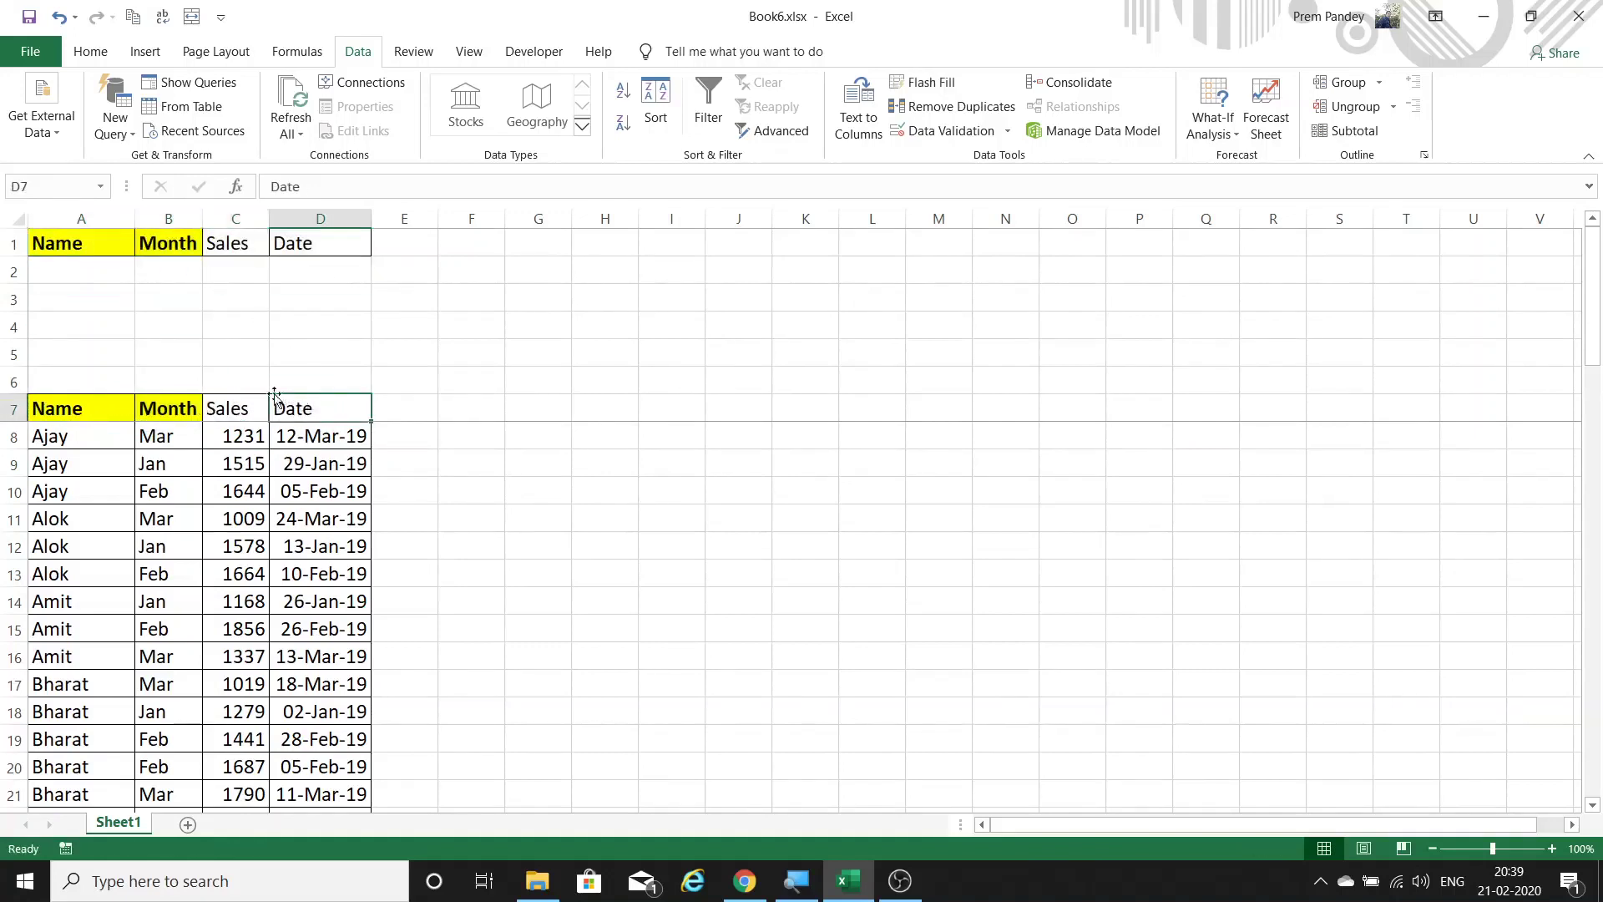
drag(96, 242, 332, 243)
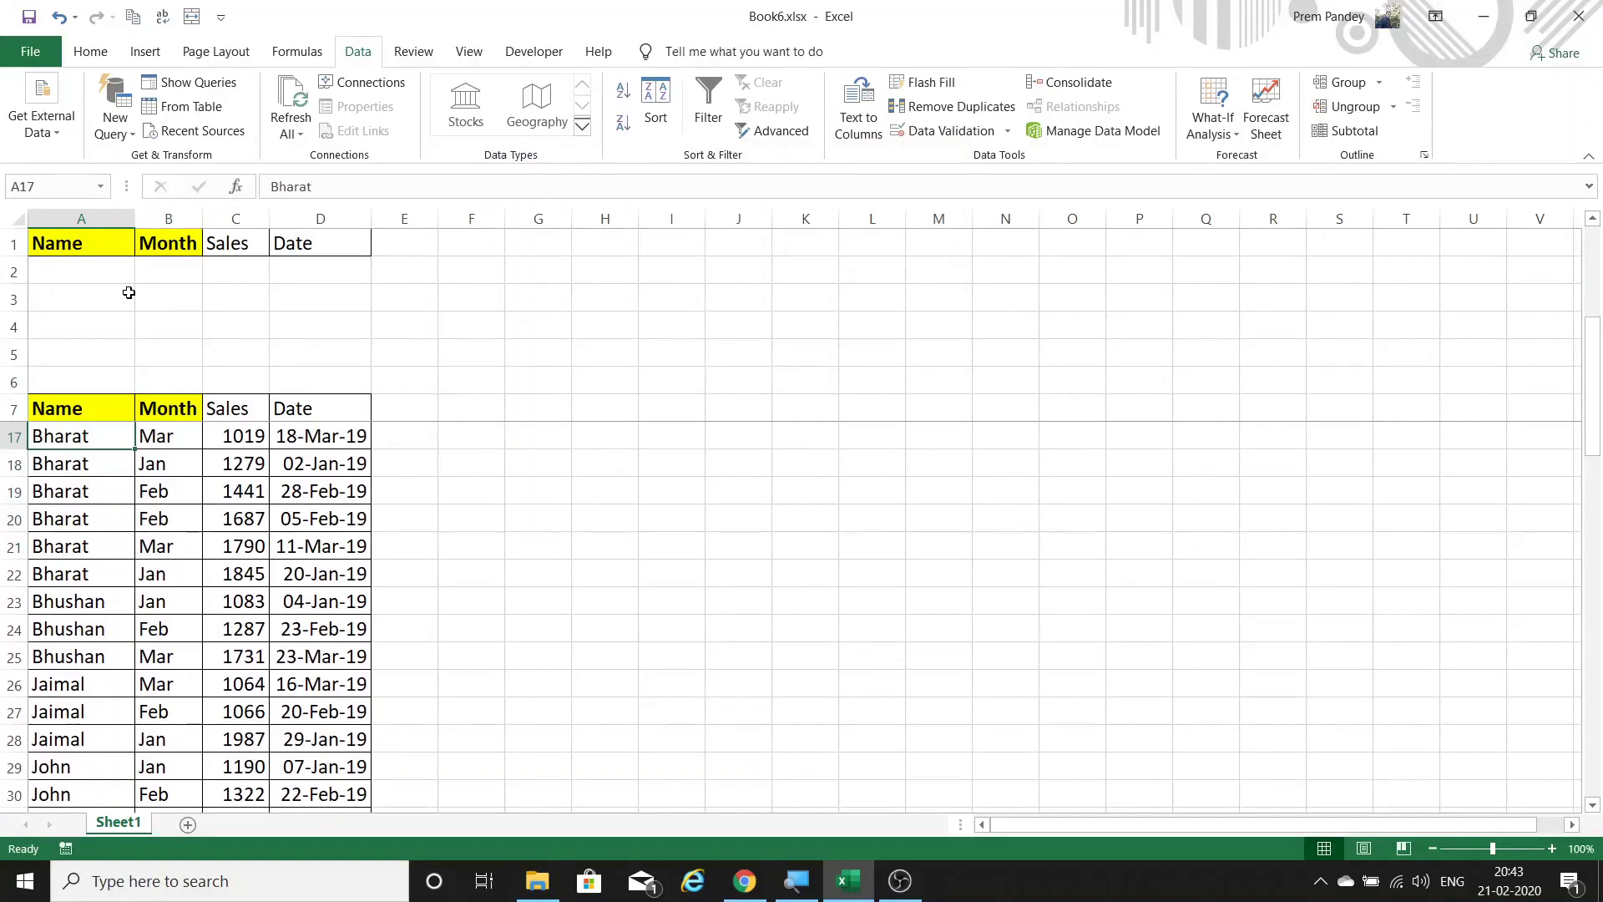
drag(92, 405, 98, 641)
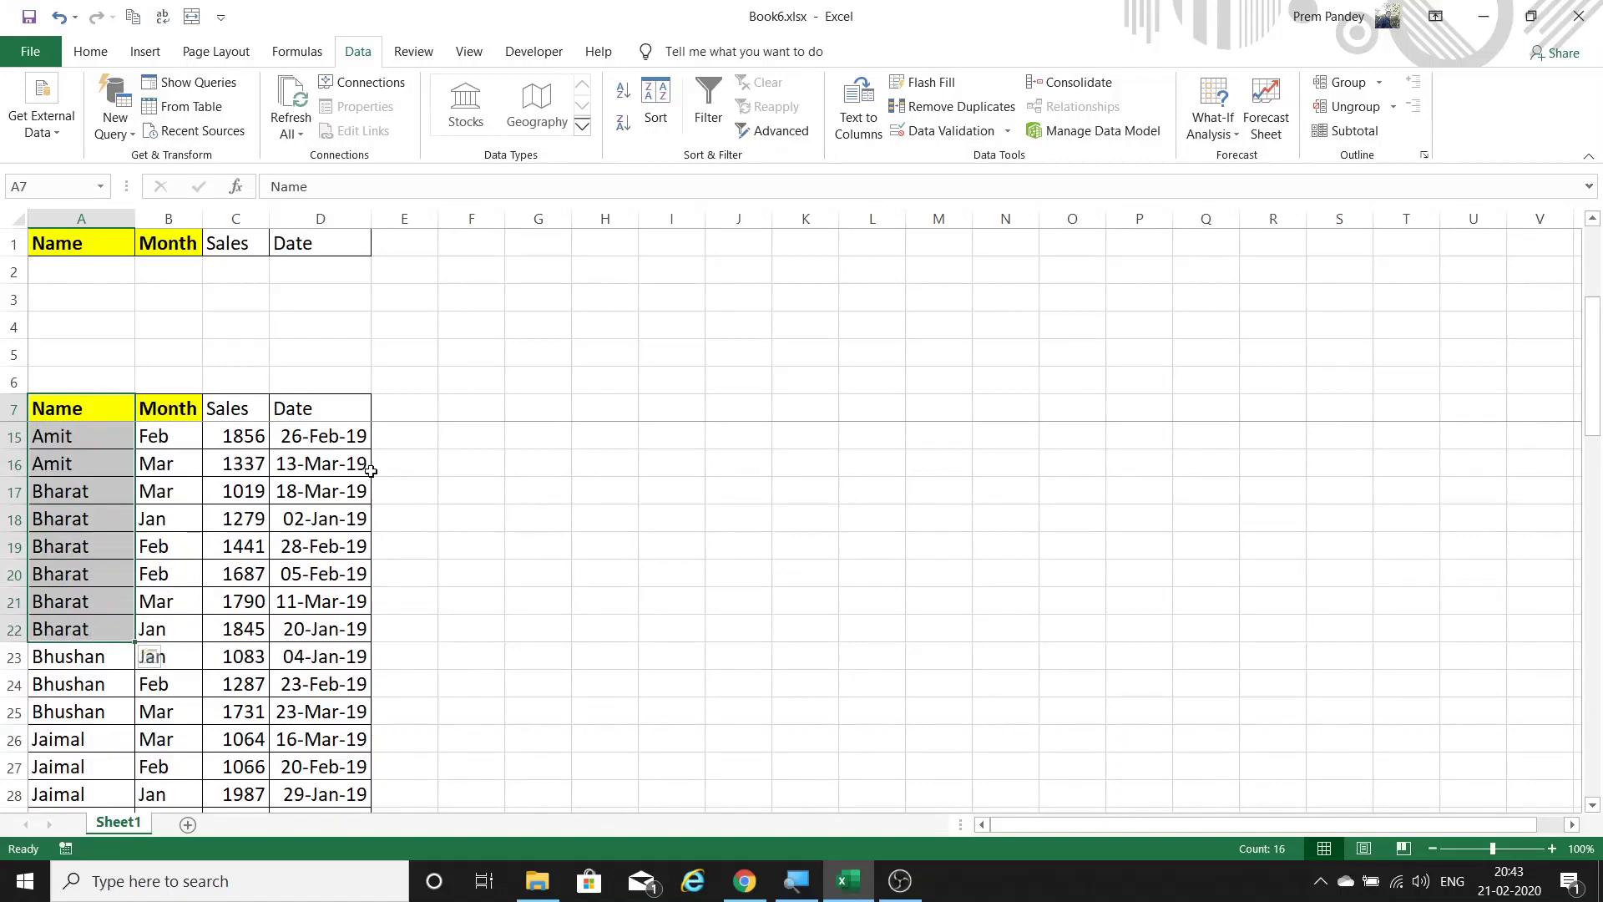
Step: Open the Advanced Filter dialog and keep the 'Filter the list, in-place' action selected
click(773, 134)
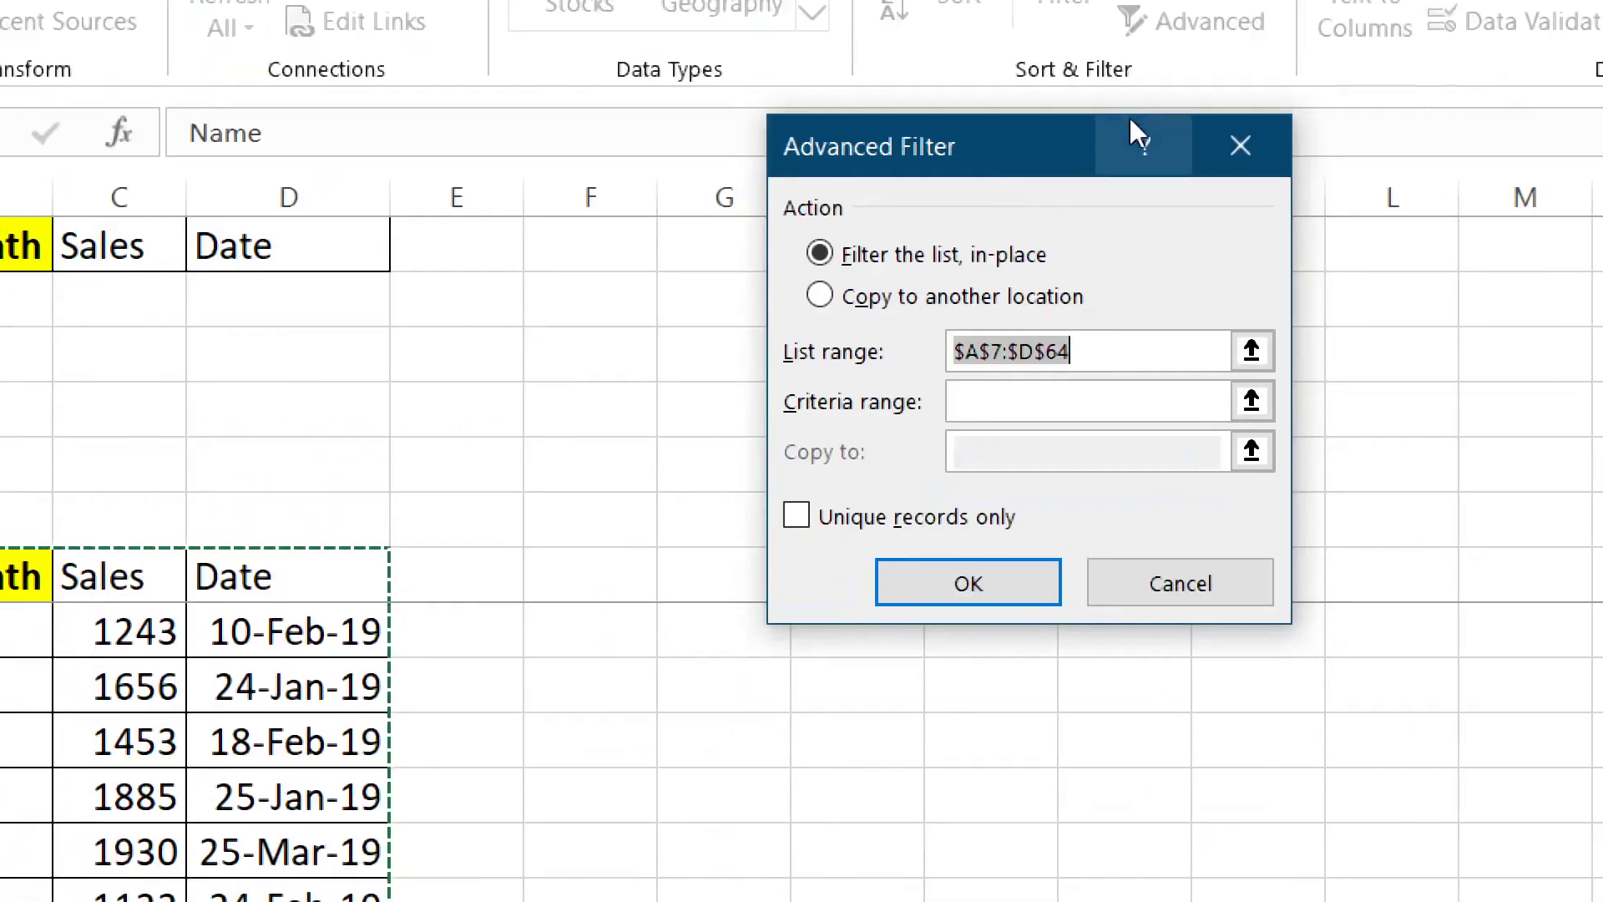
drag(1025, 150, 442, 279)
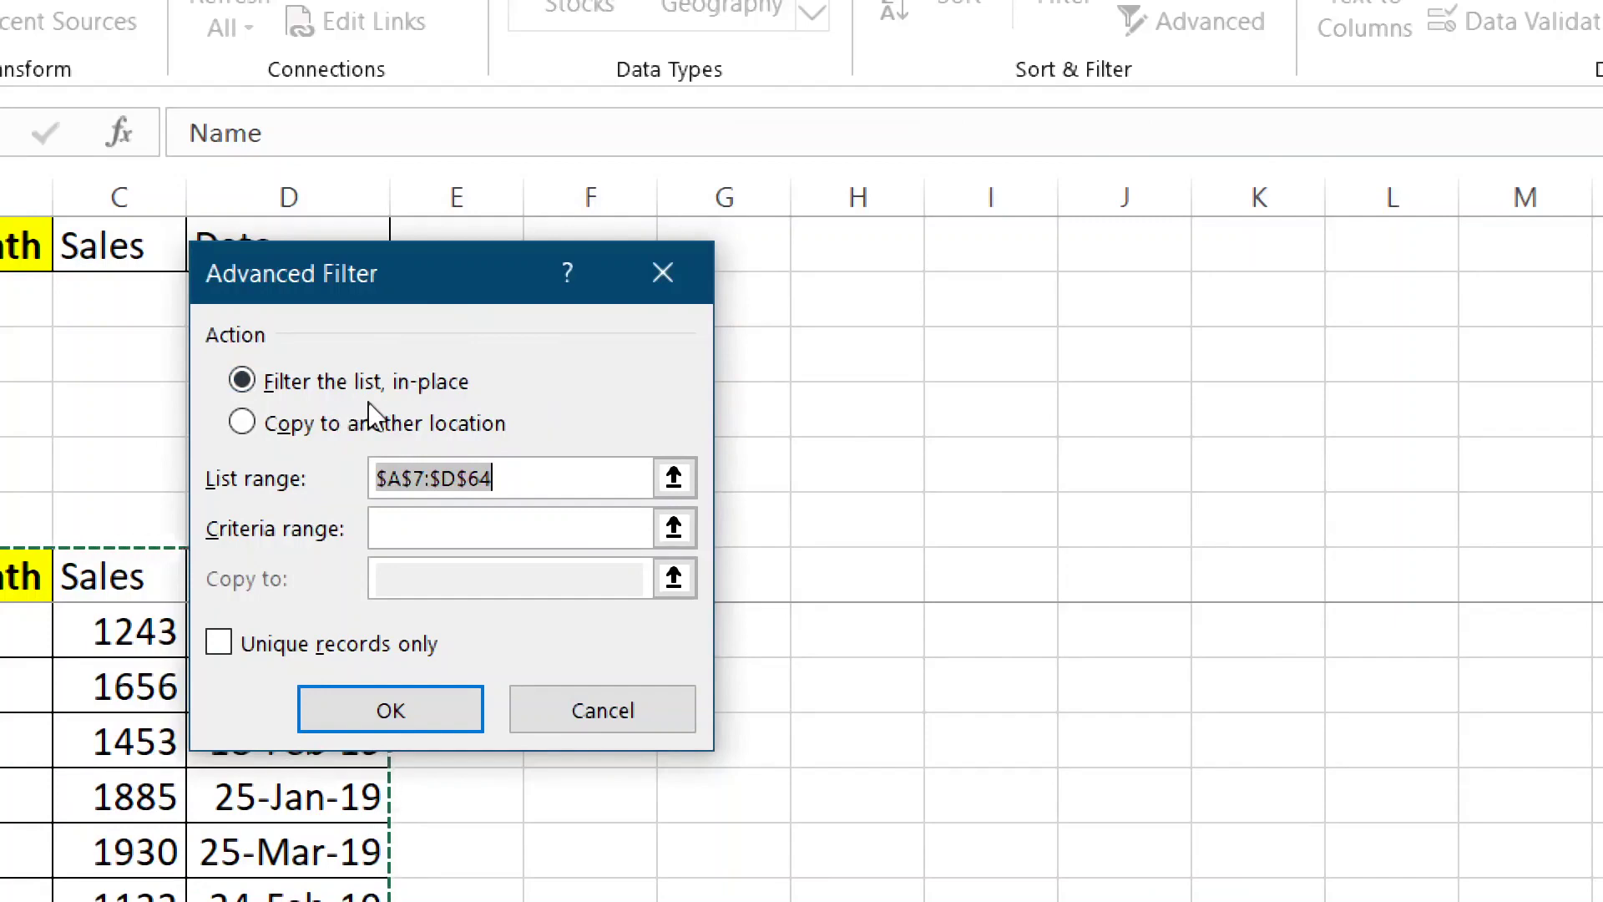
drag(322, 287, 594, 217)
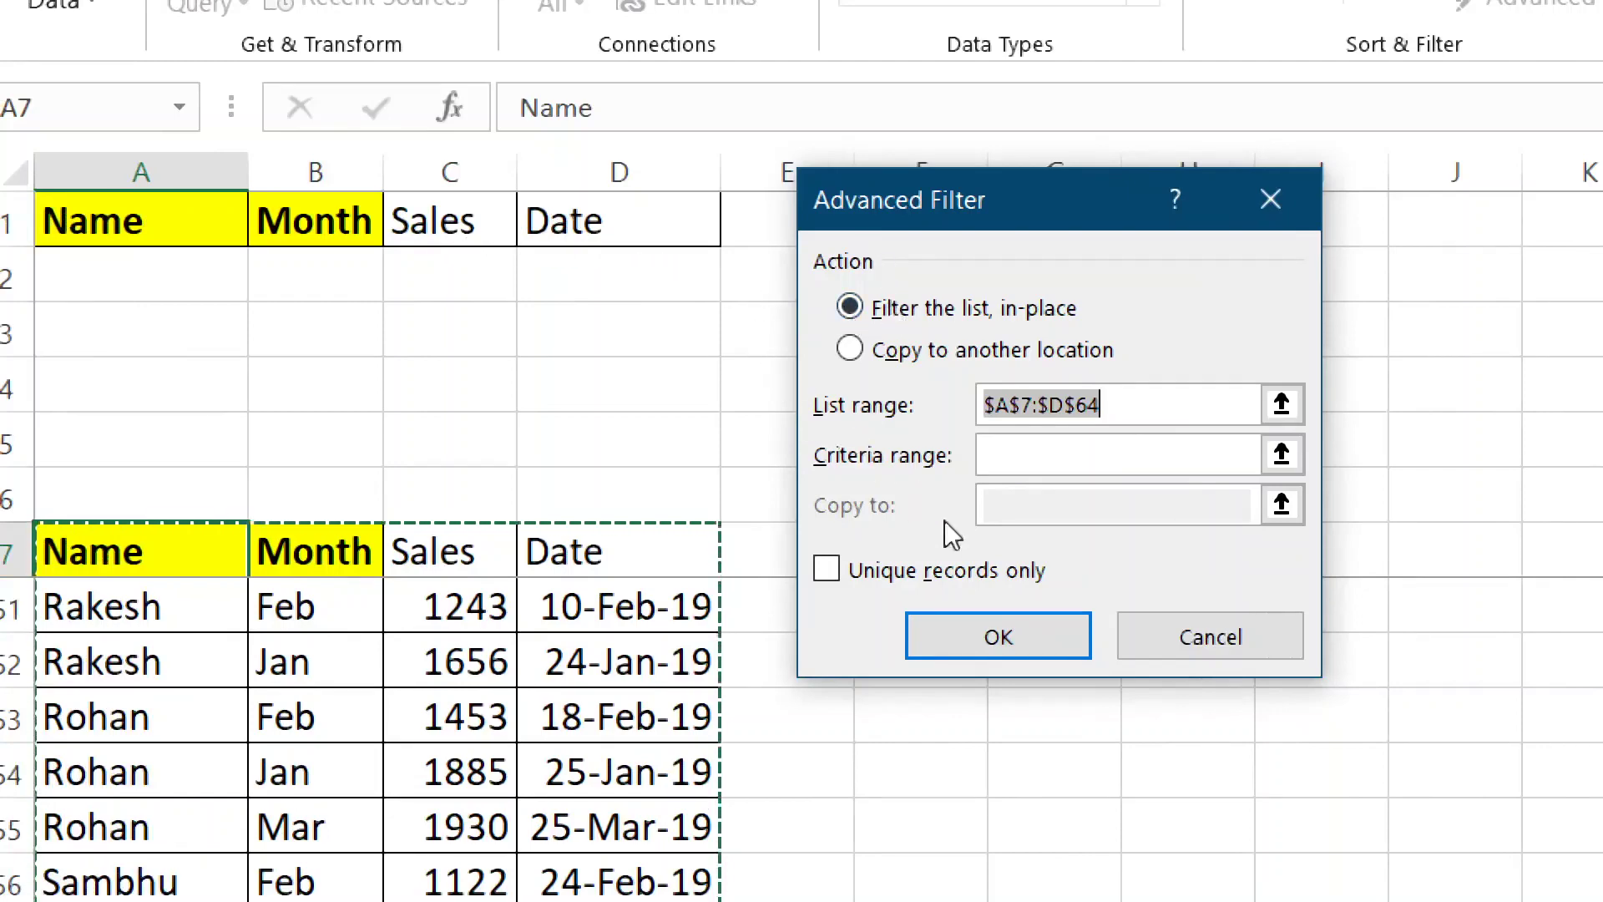
click(914, 359)
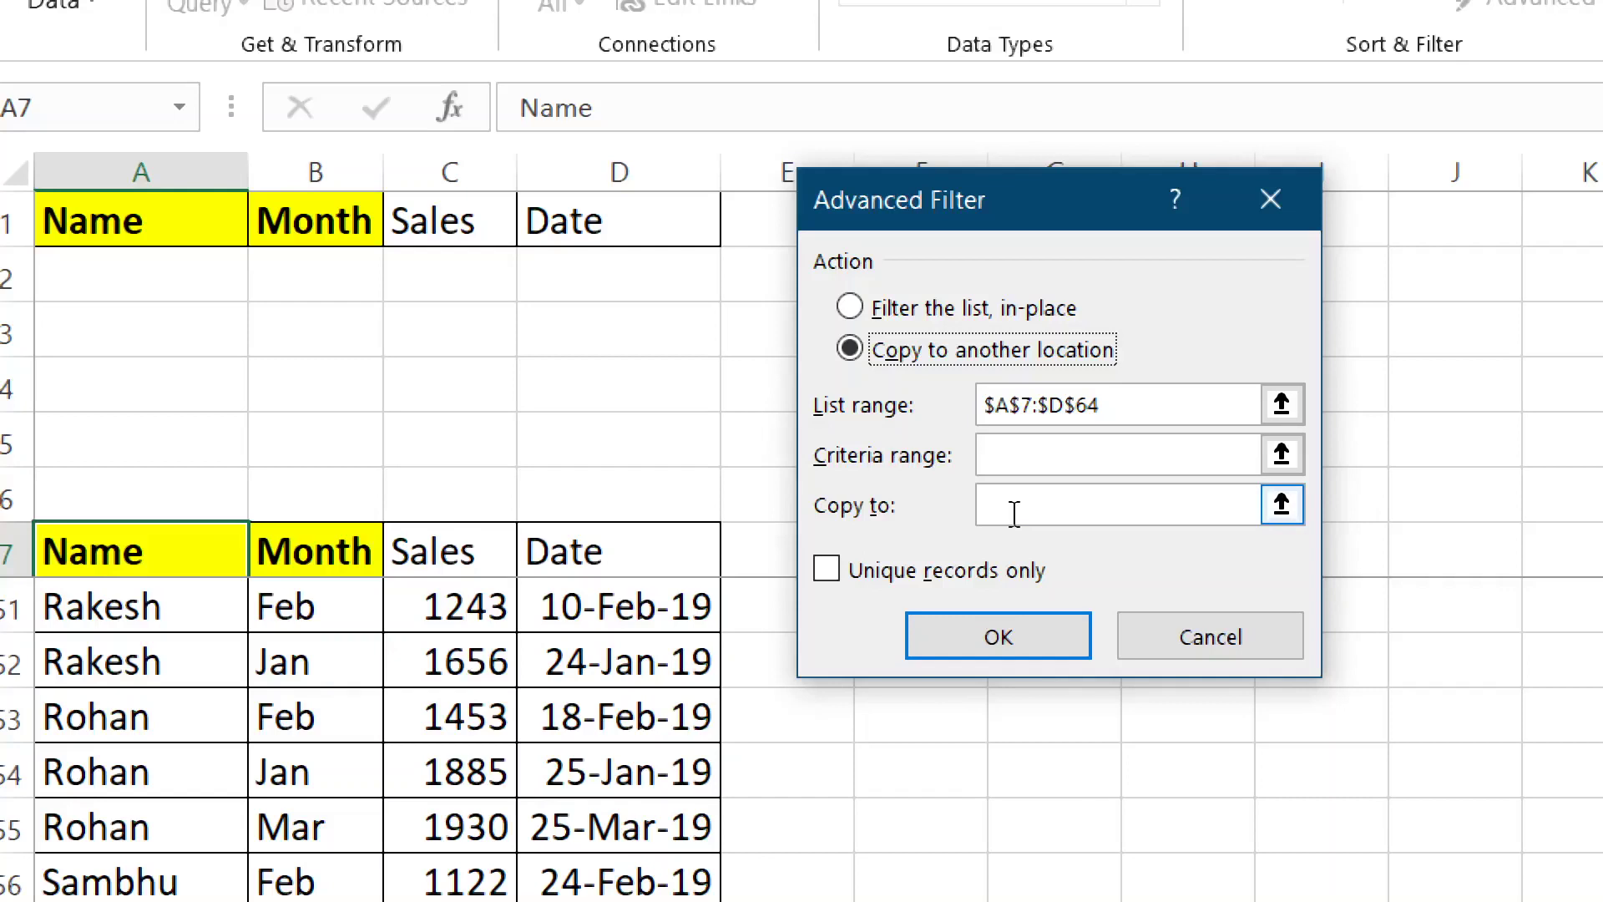
click(915, 313)
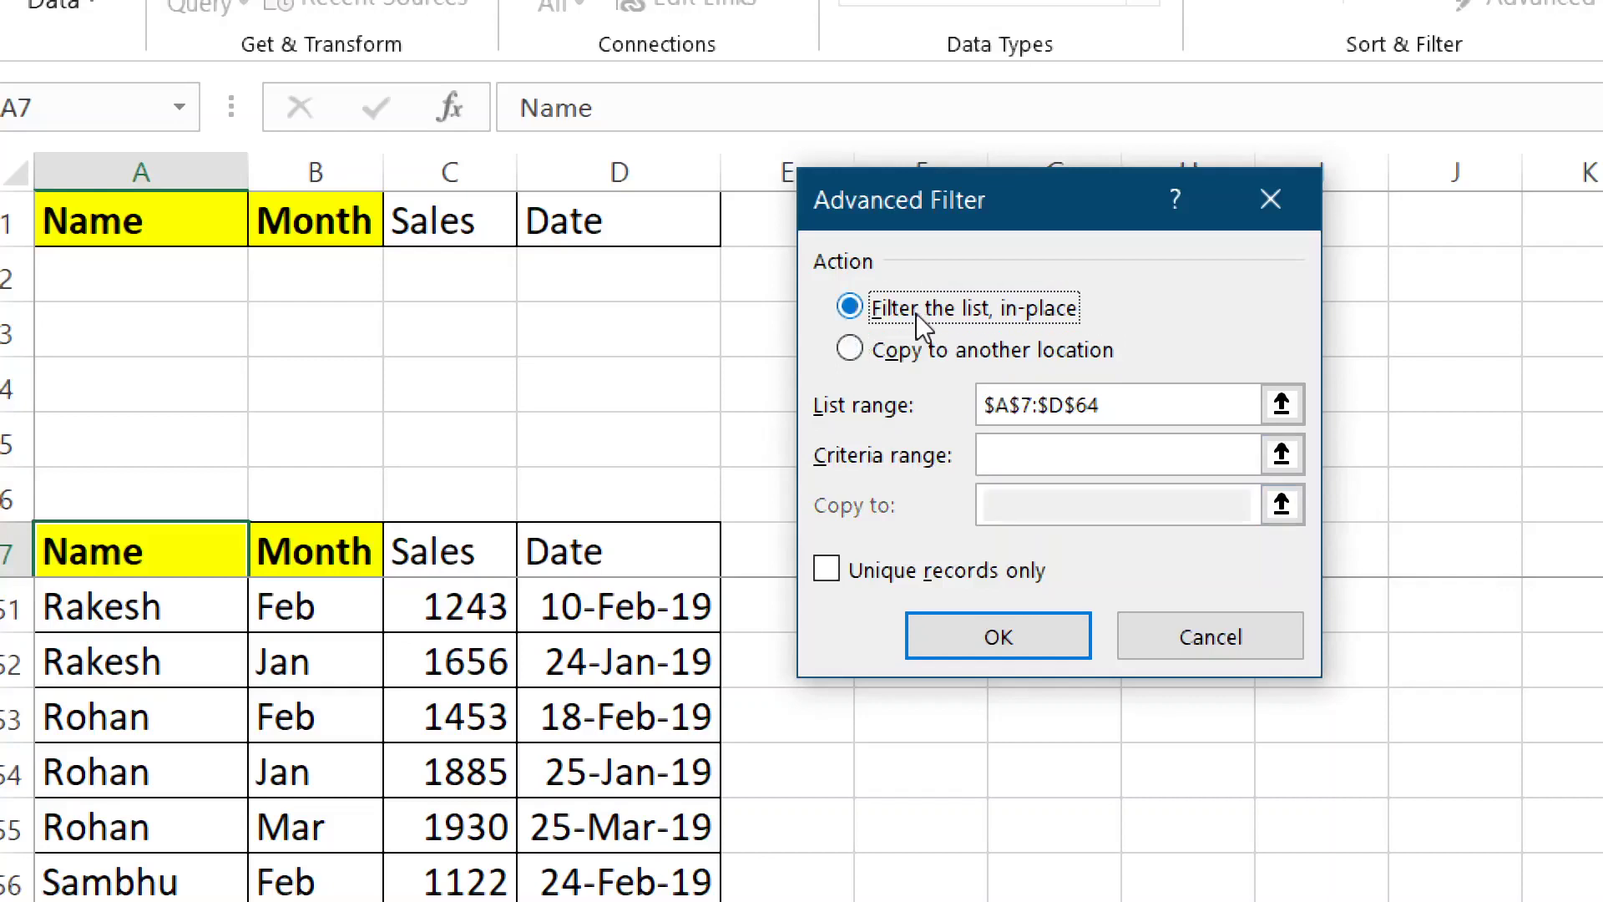
Step: Replace the Advanced Filter list range with A7:A64
click(1131, 418)
drag(1131, 417, 981, 413)
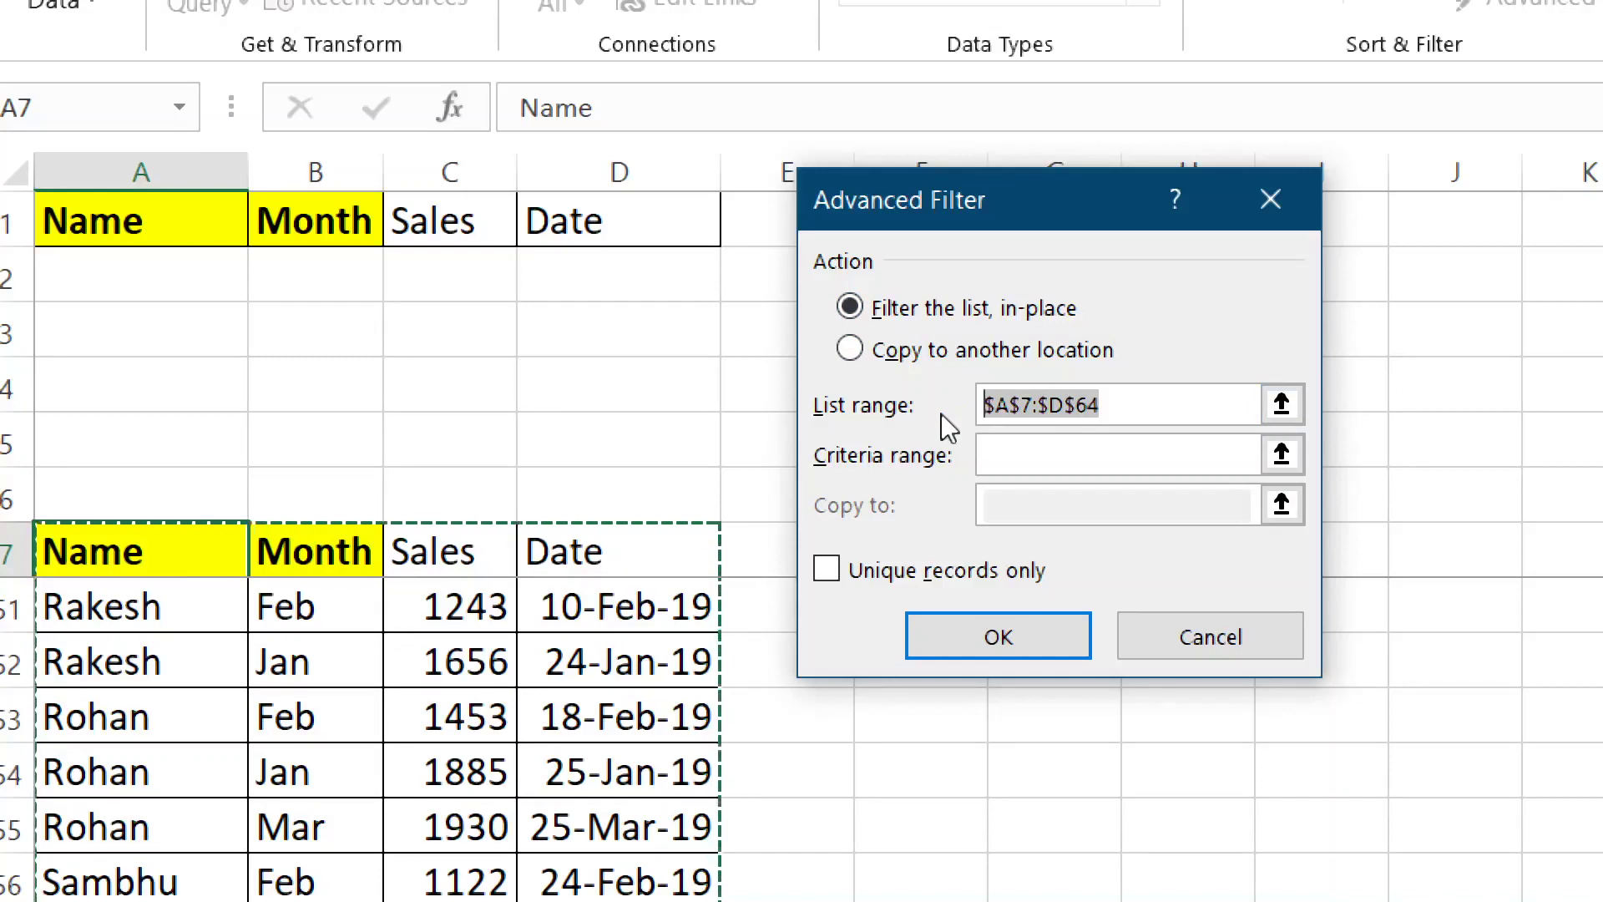
key(Delete)
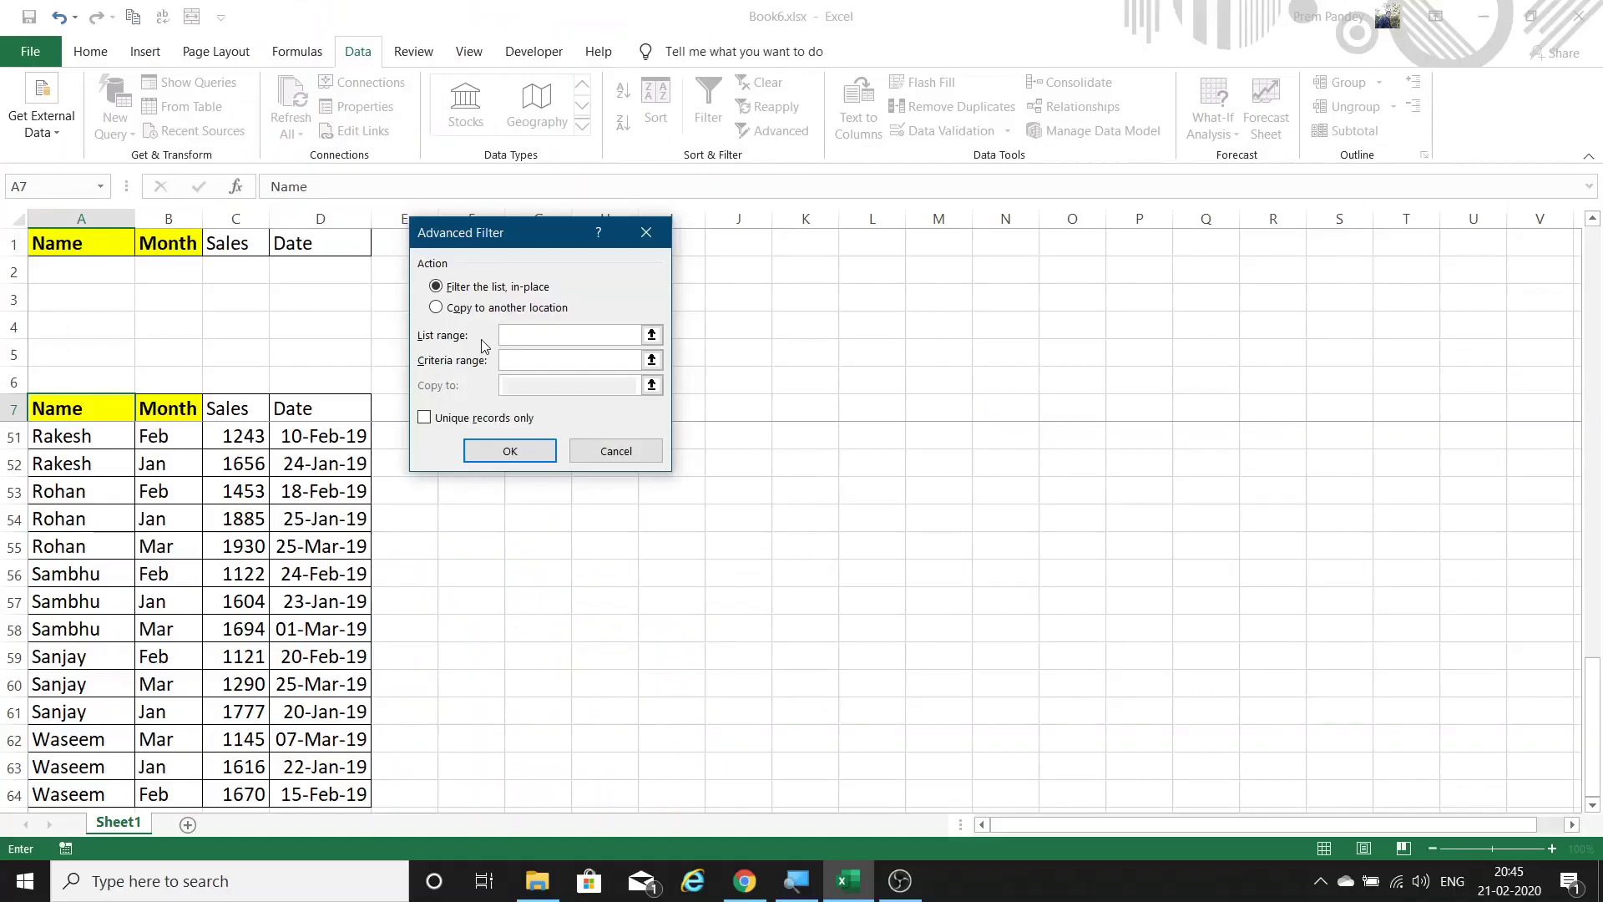
click(109, 410)
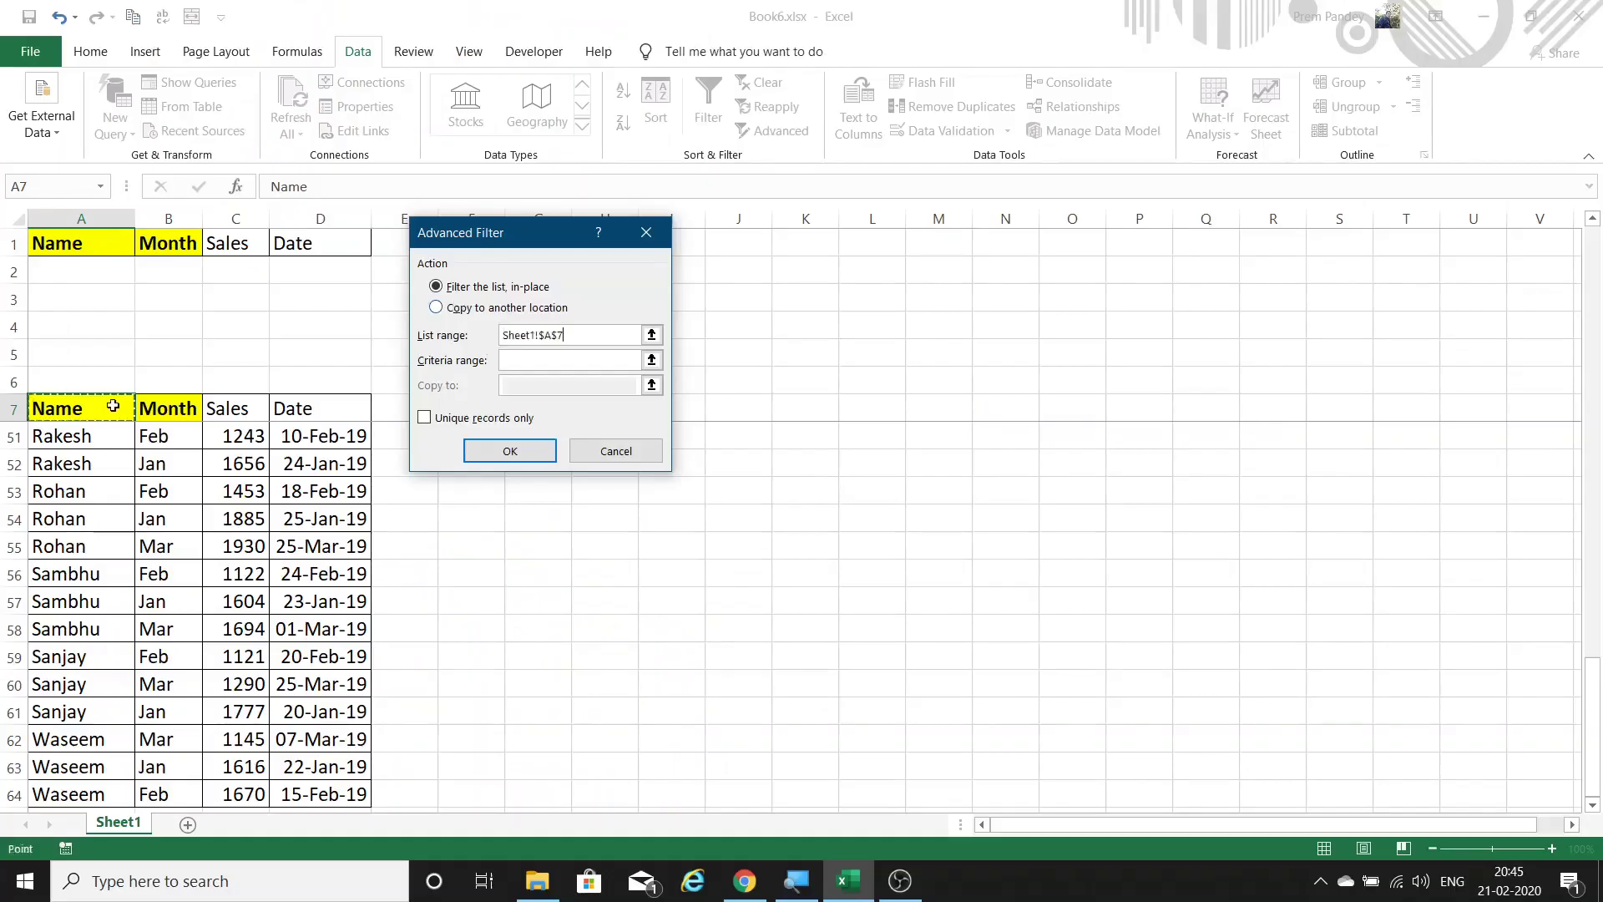
key(ctrl+shift+Down)
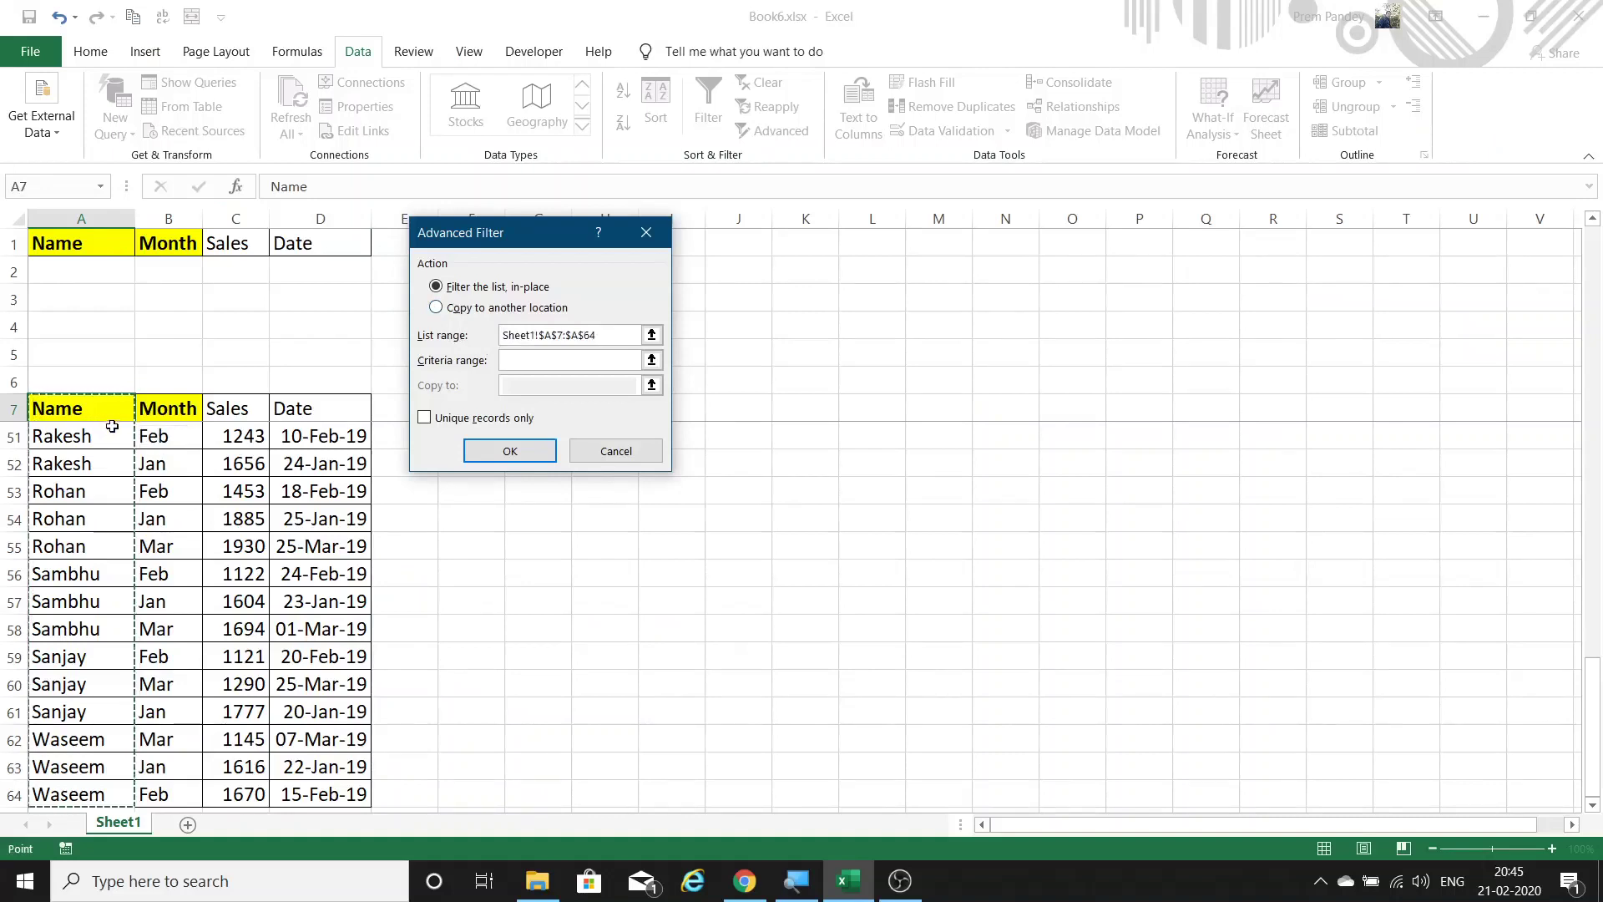
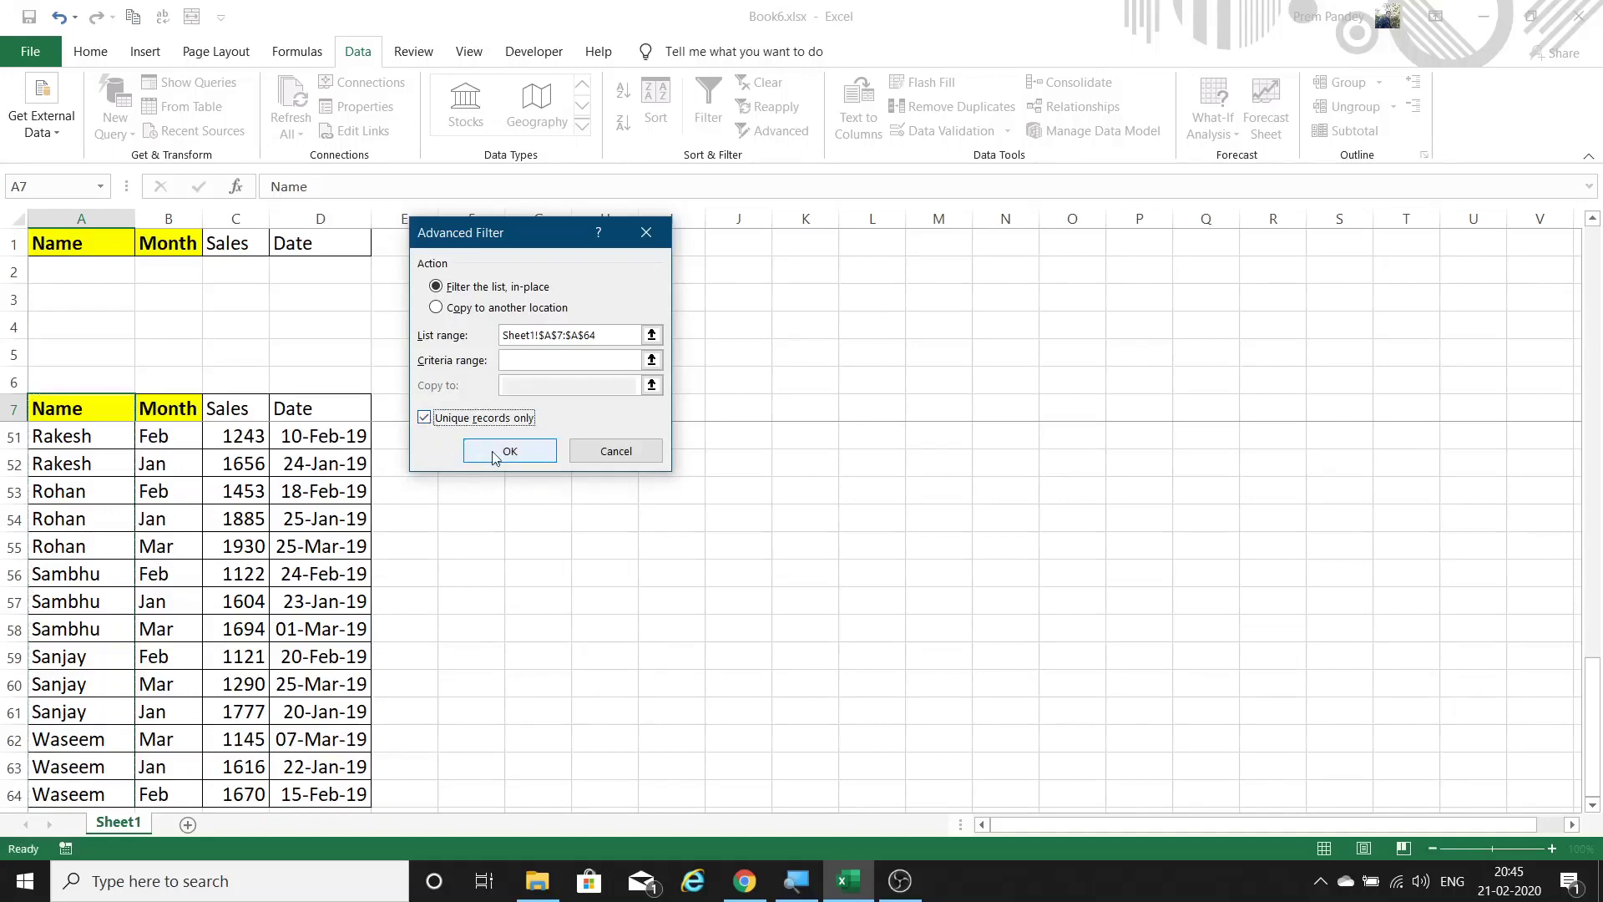
Step: Apply Unique records only in place, filtering the list to 18 of 57 records
click(494, 453)
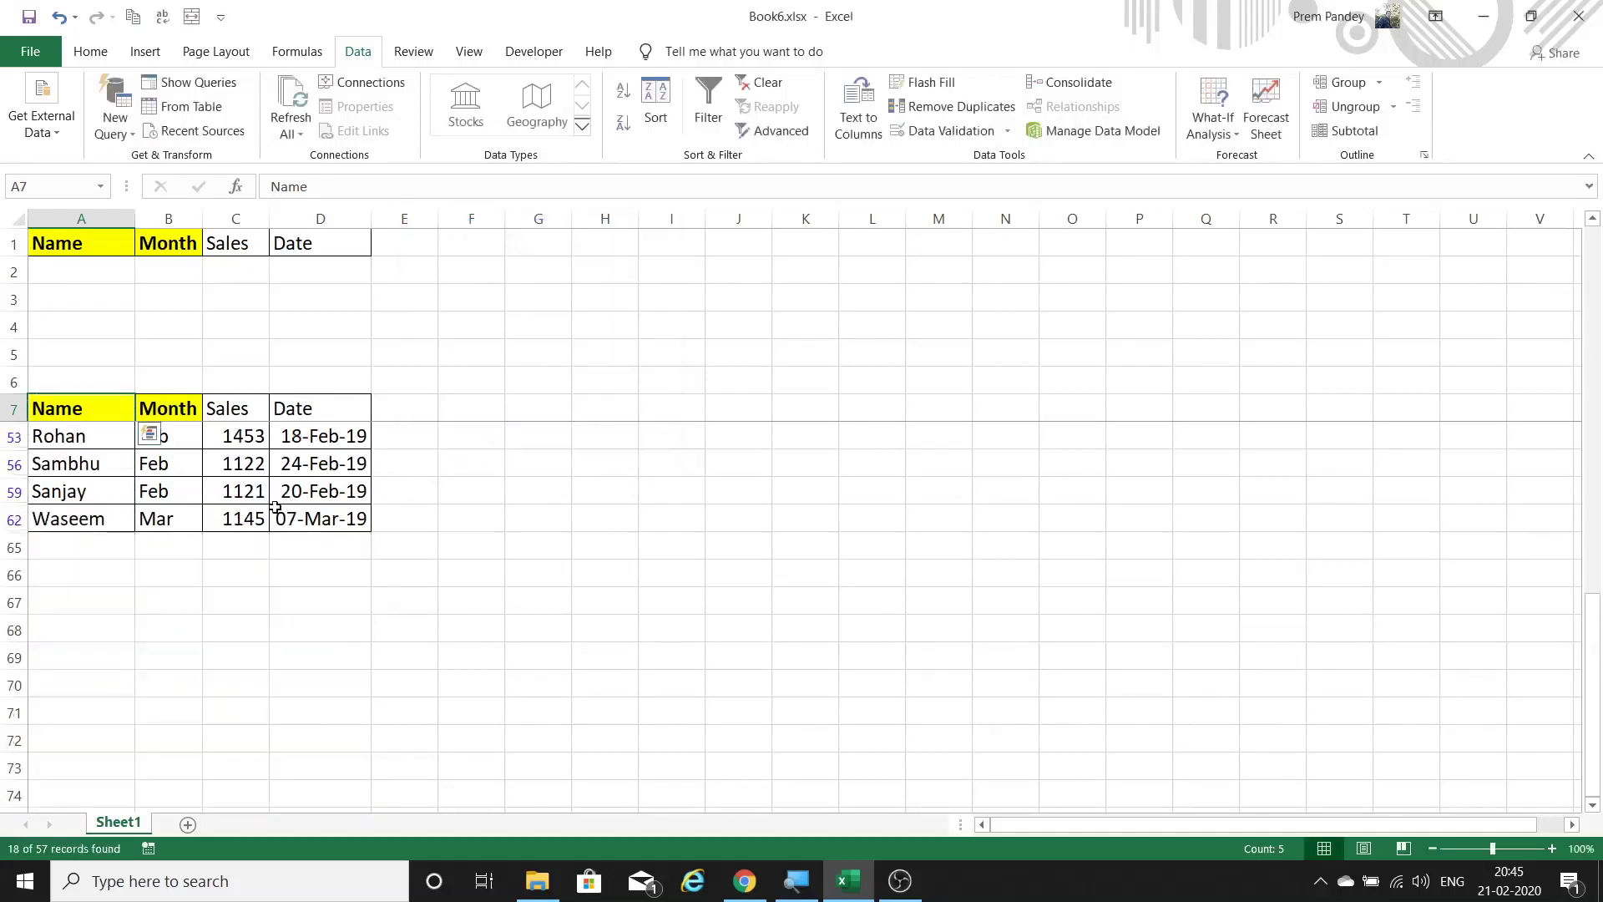
scroll(251, 509, up, 3)
scroll(209, 484, up, 3)
scroll(151, 467, up, 3)
scroll(108, 455, up, 1)
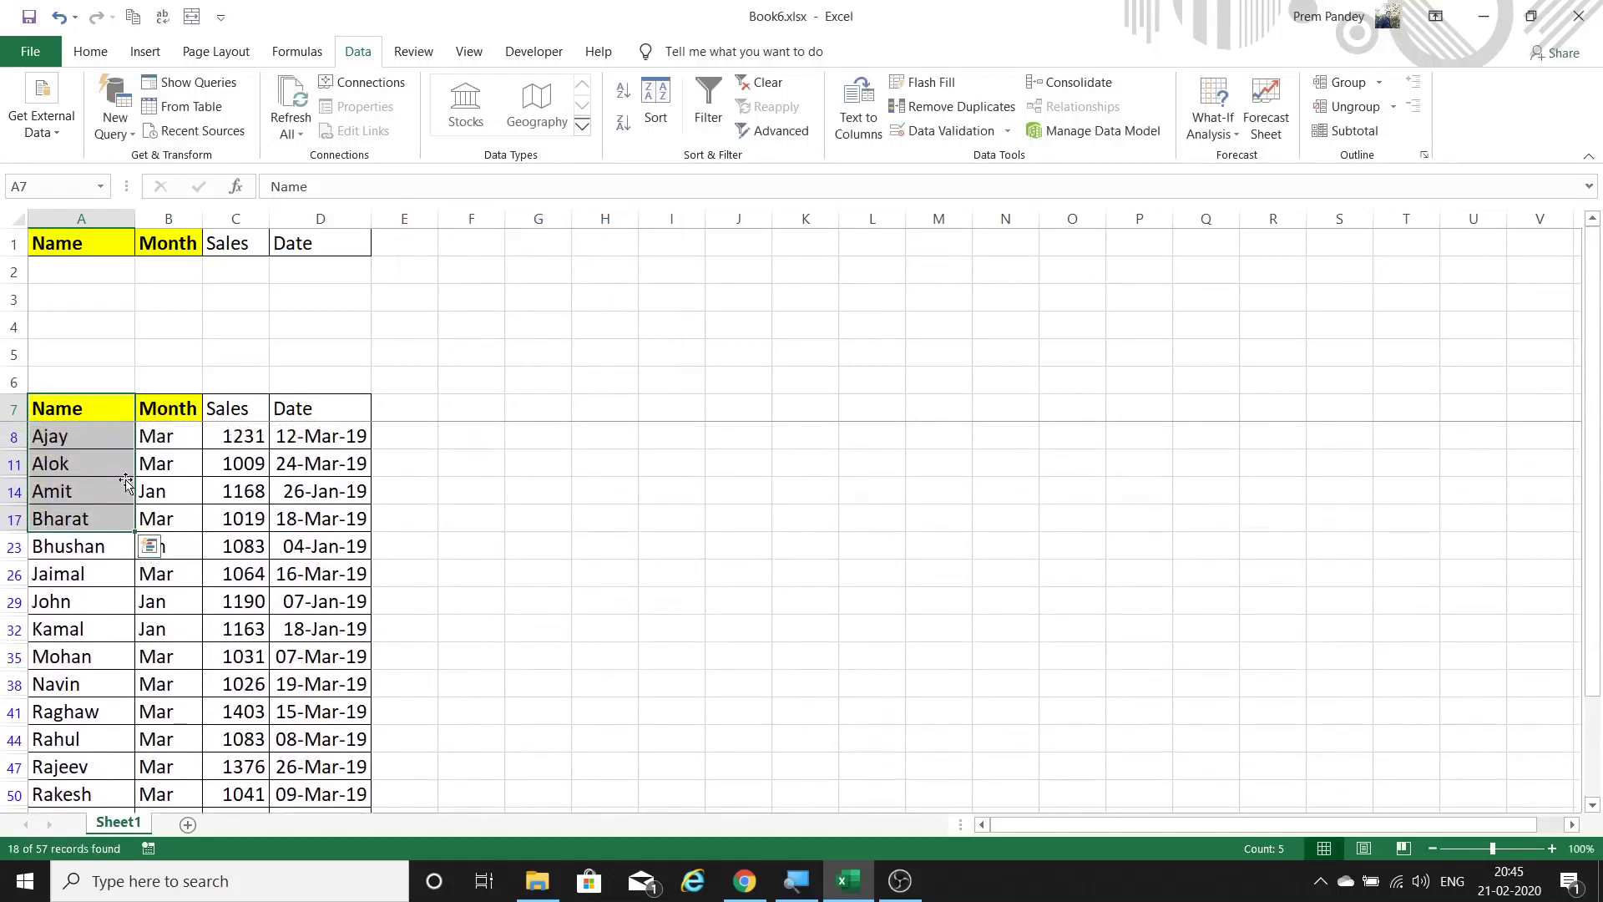
Step: Select the filtered names from the Name header down to review them
click(106, 444)
key(ctrl+shift+Down)
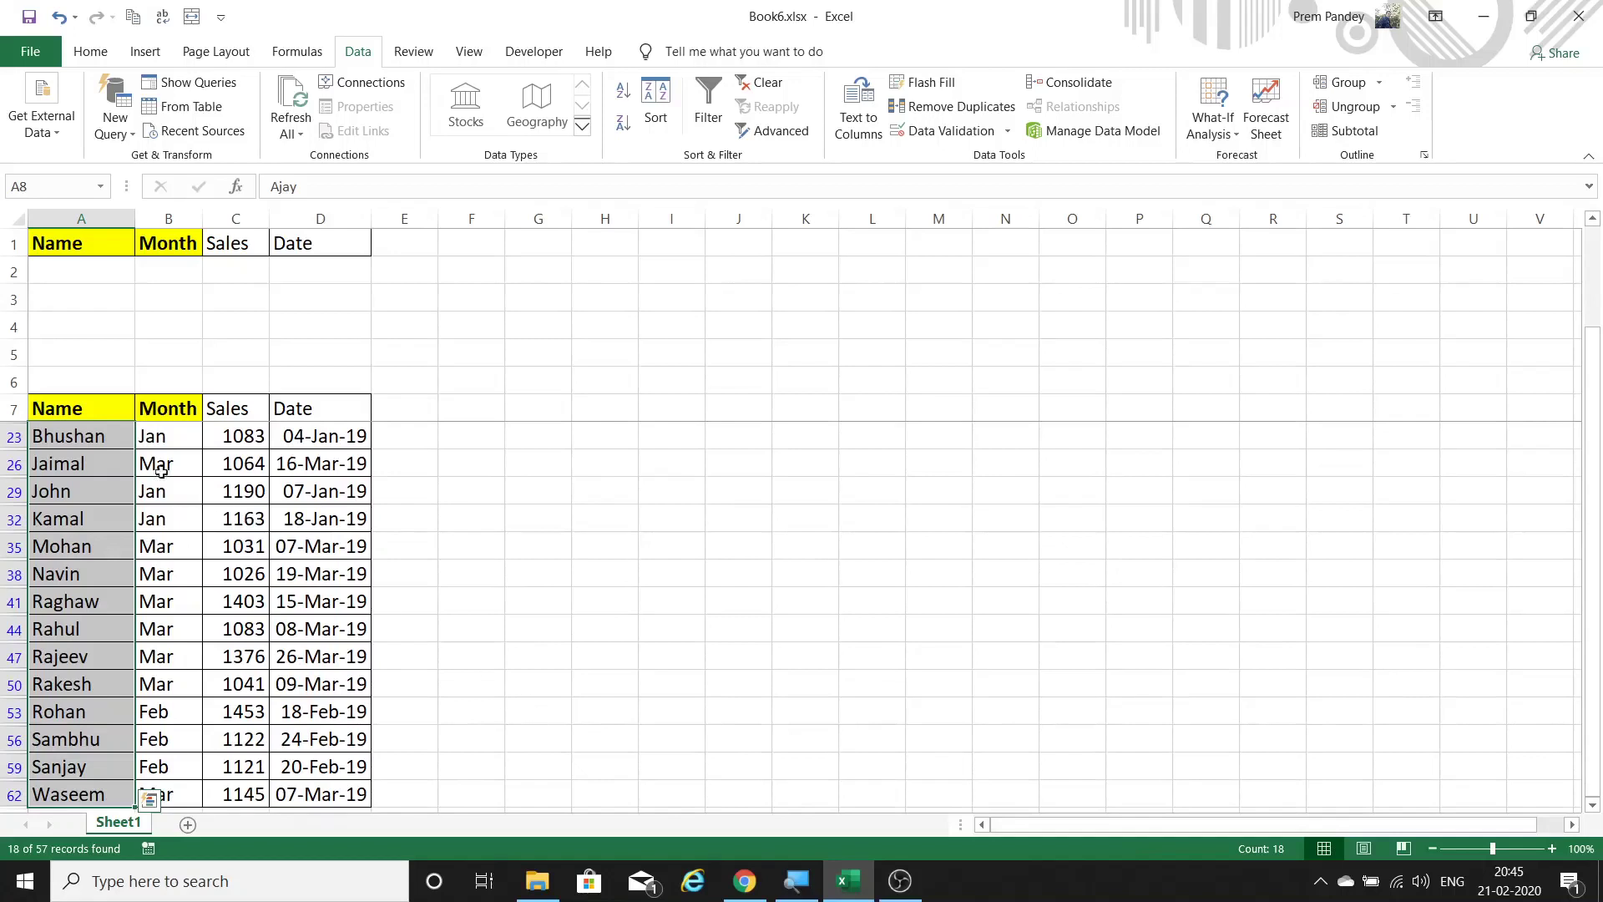
drag(107, 409, 92, 626)
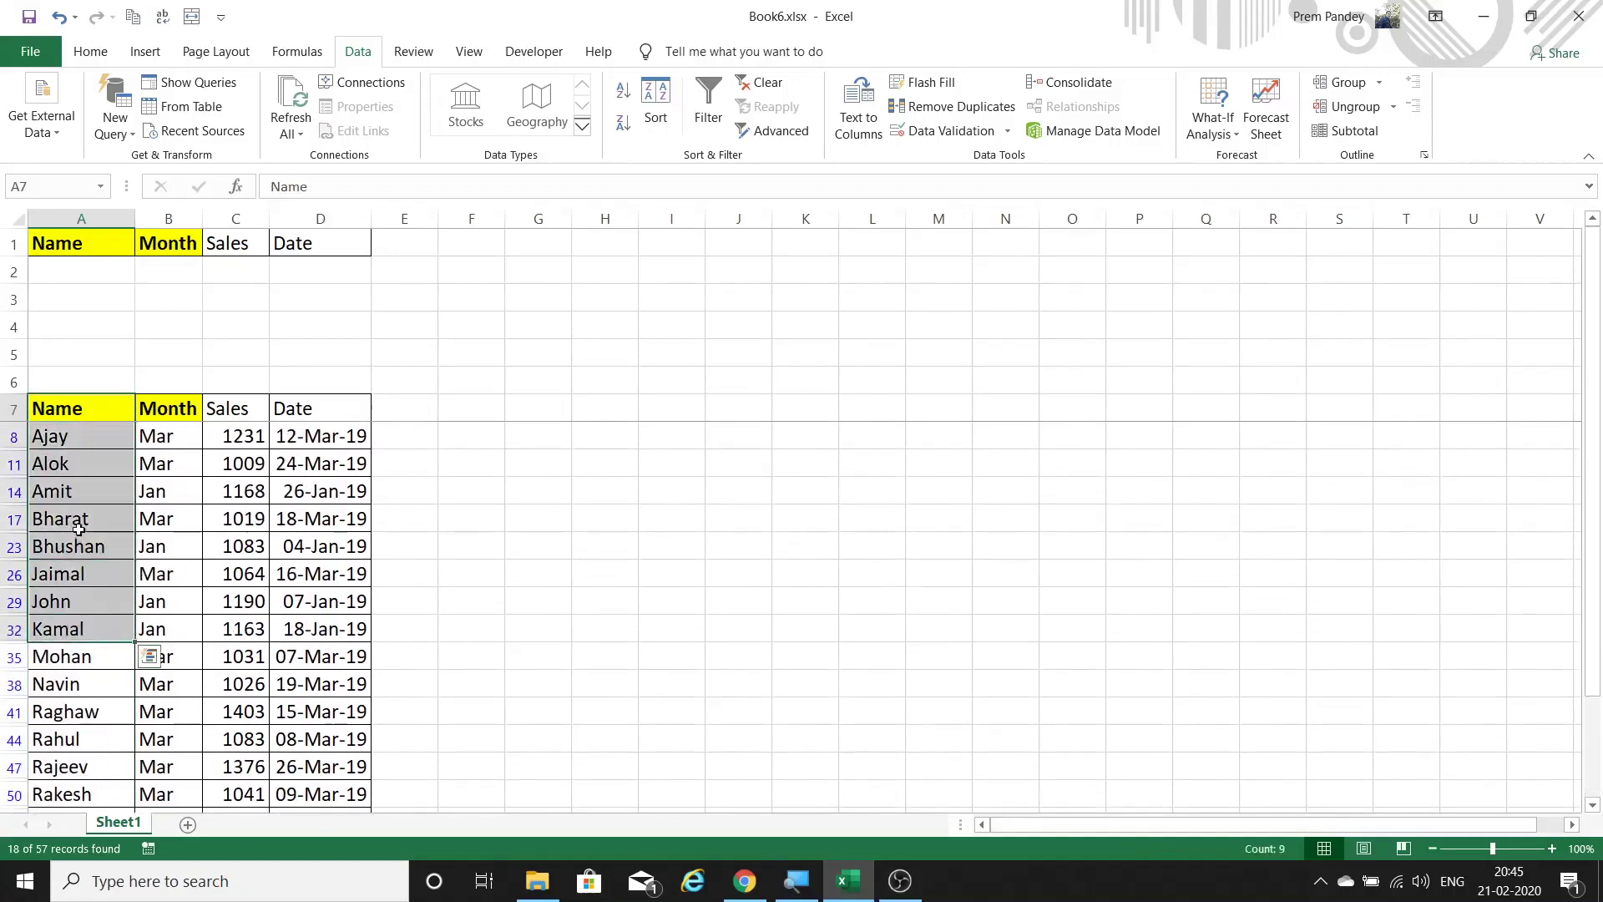
click(84, 525)
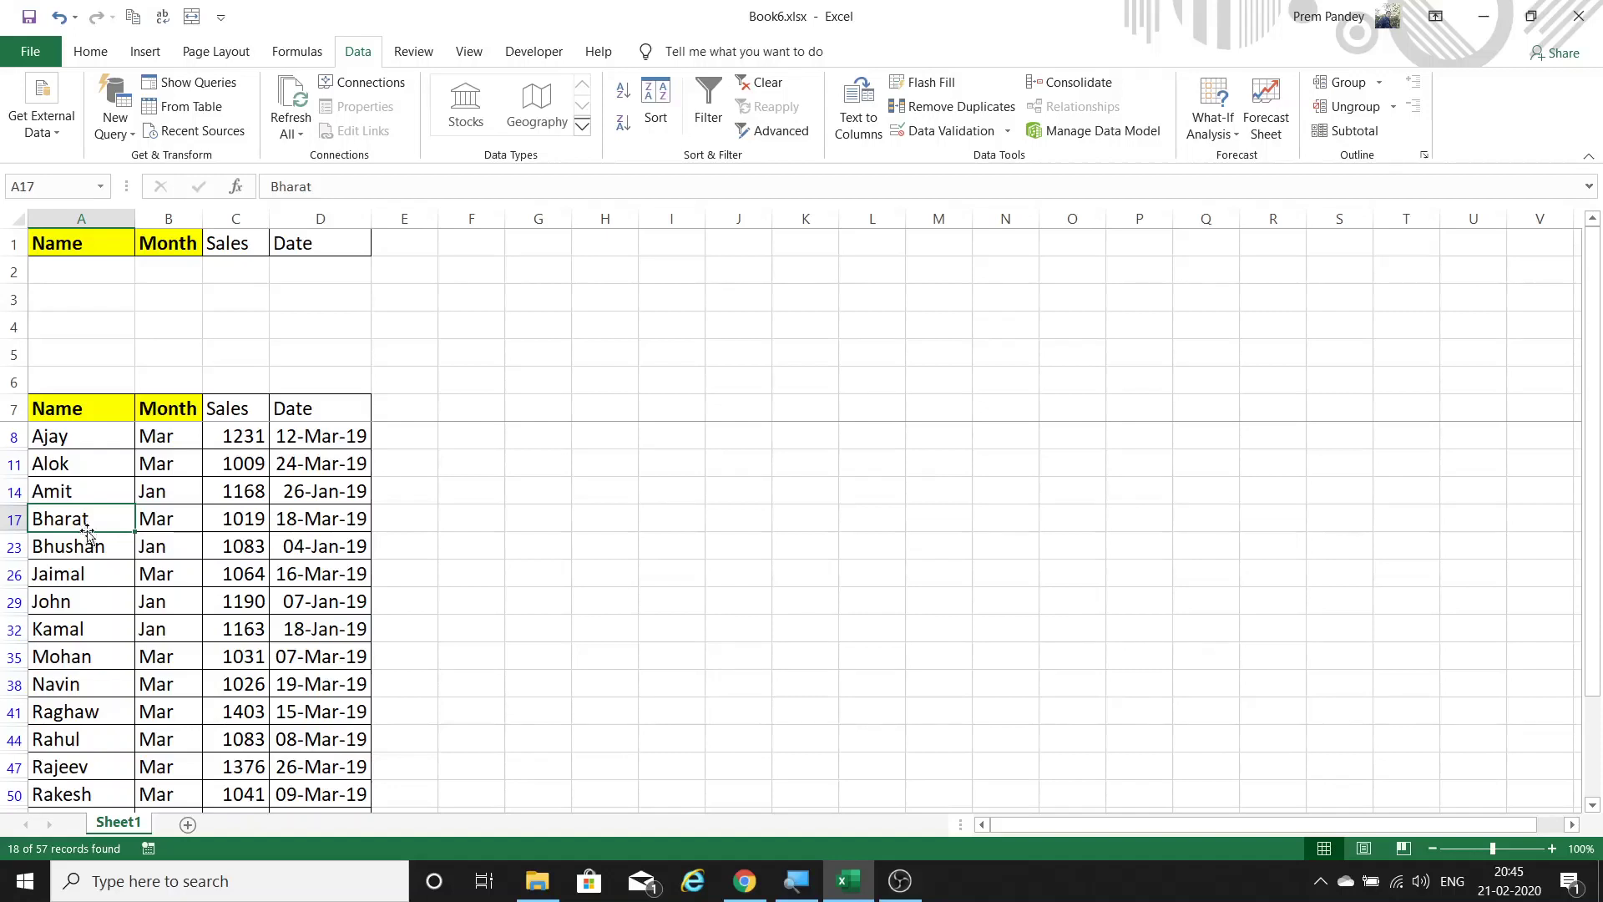
Step: Clear the filter and set the Advanced Filter list range to $A$7:$A$64
click(759, 87)
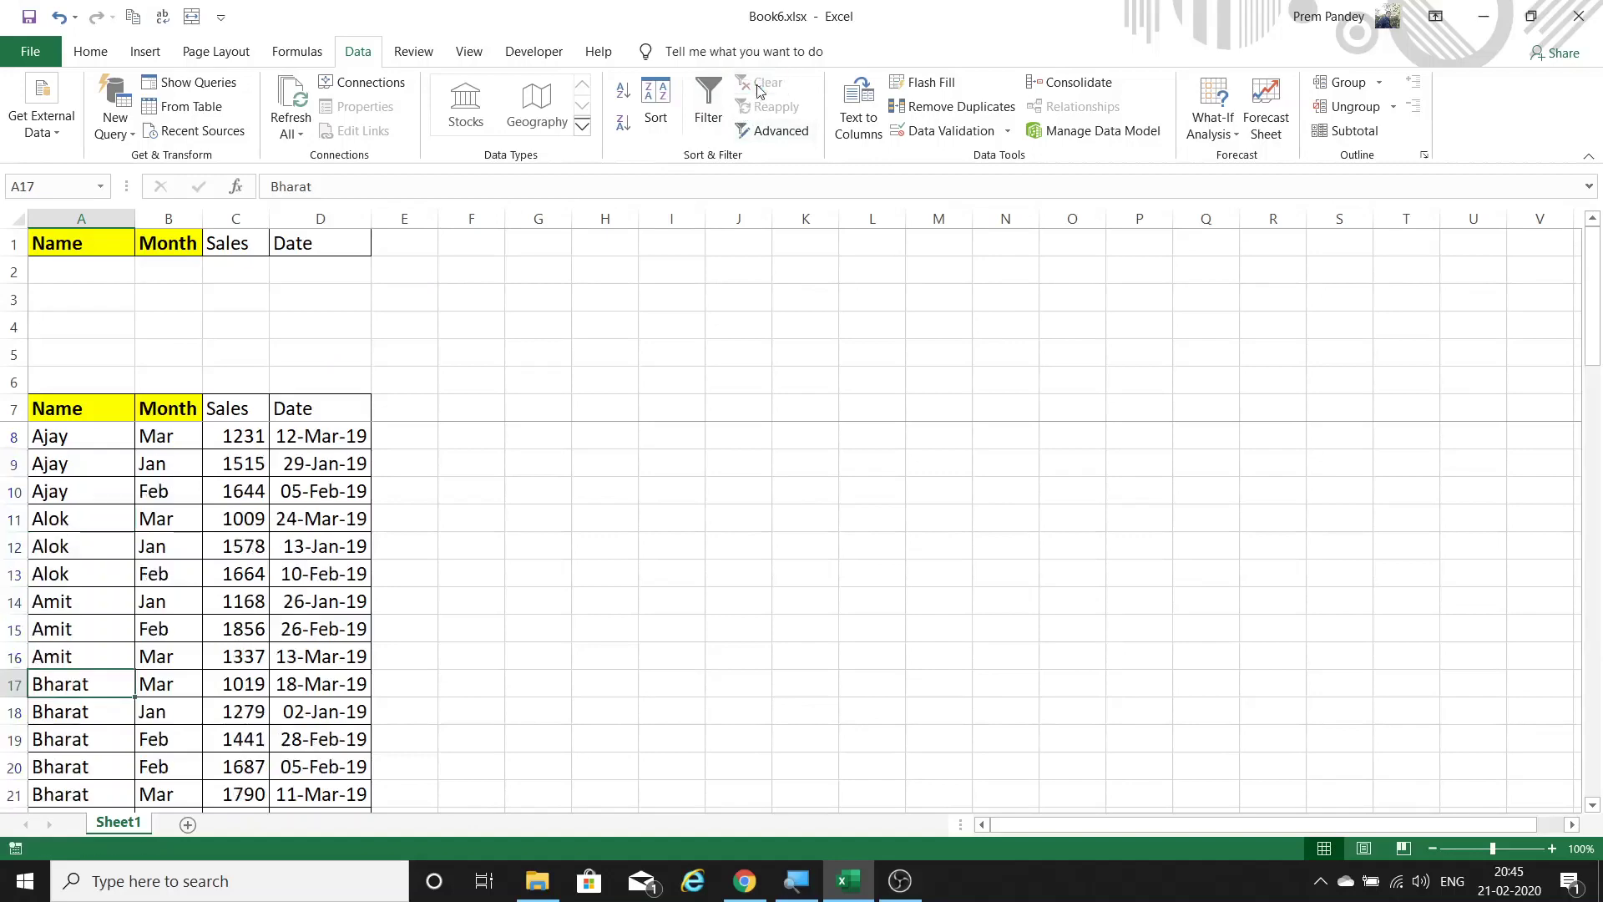
click(778, 132)
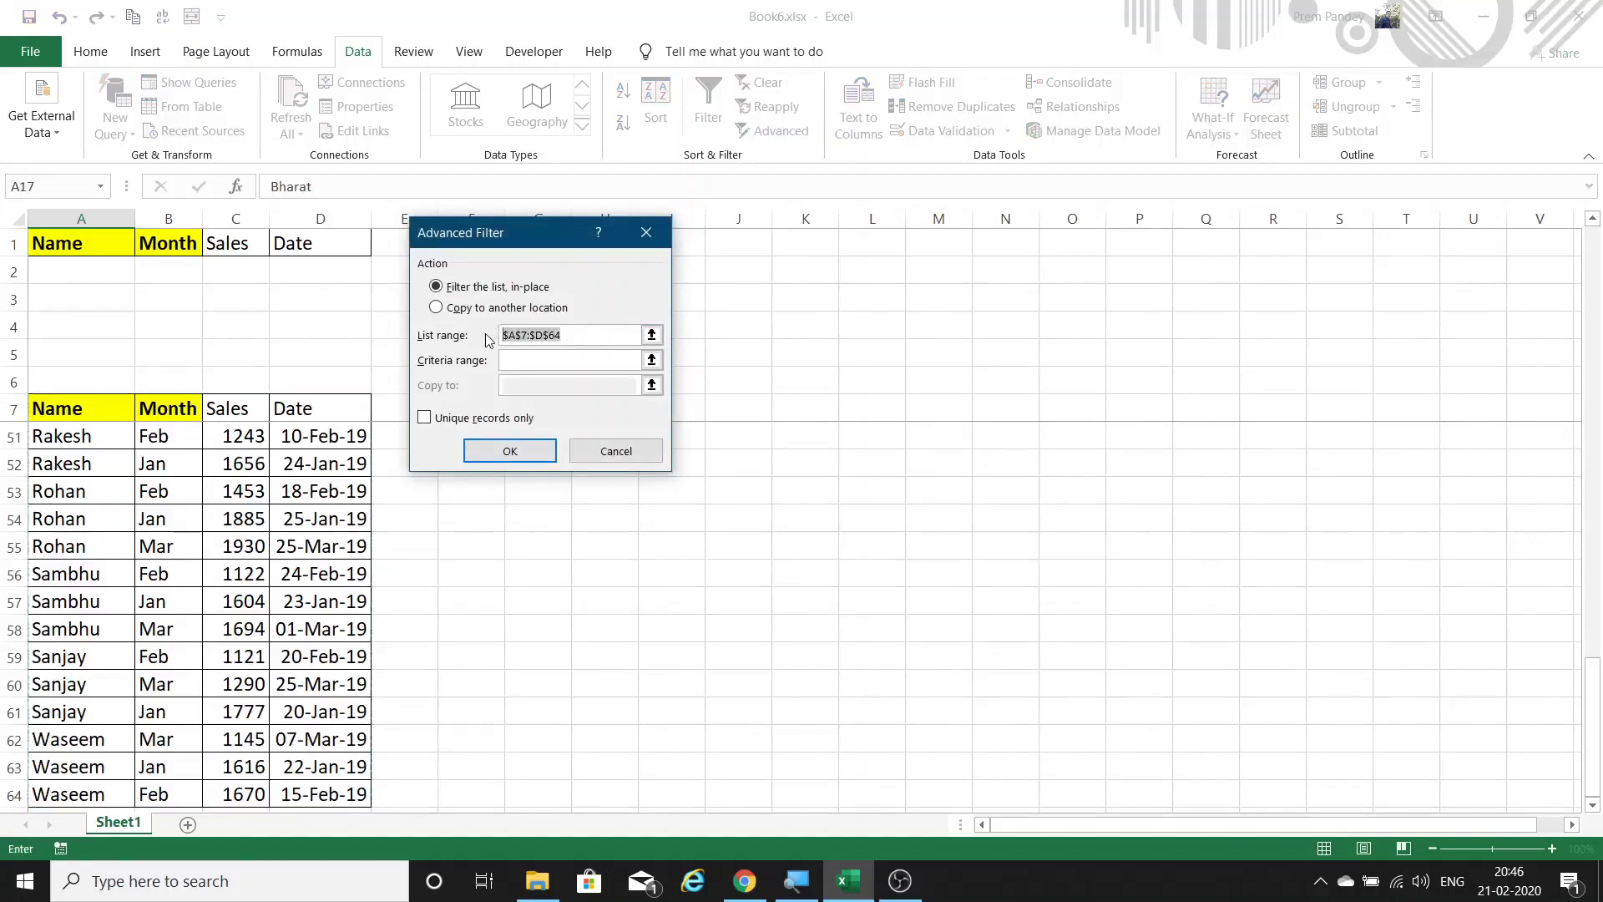
key(BackSpace)
click(74, 409)
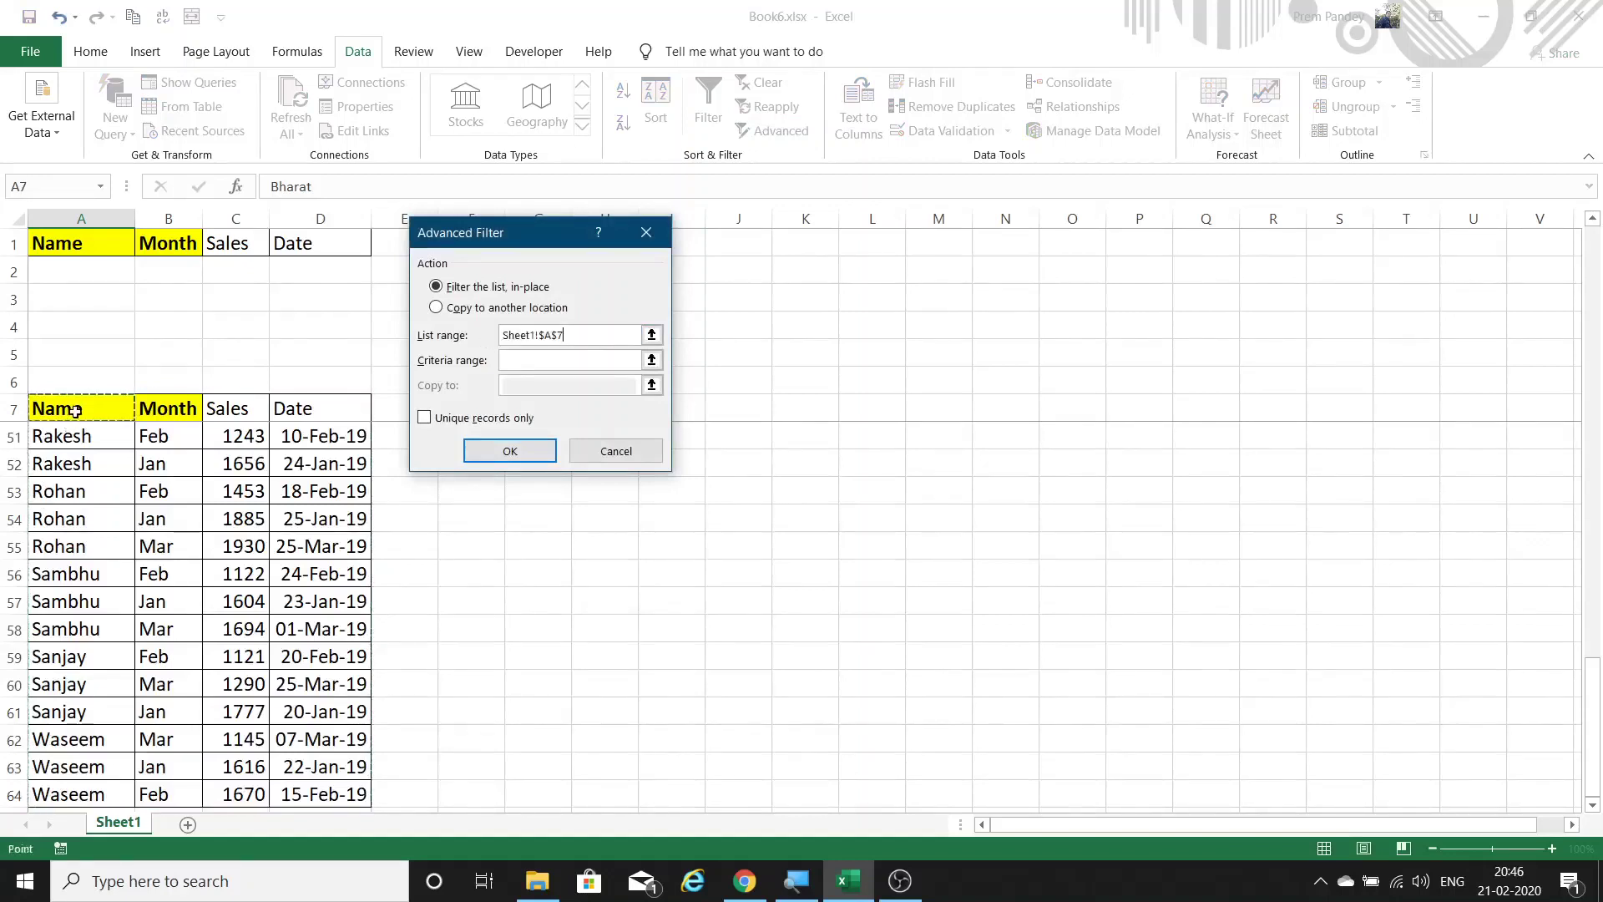
key(ctrl+shift+Down)
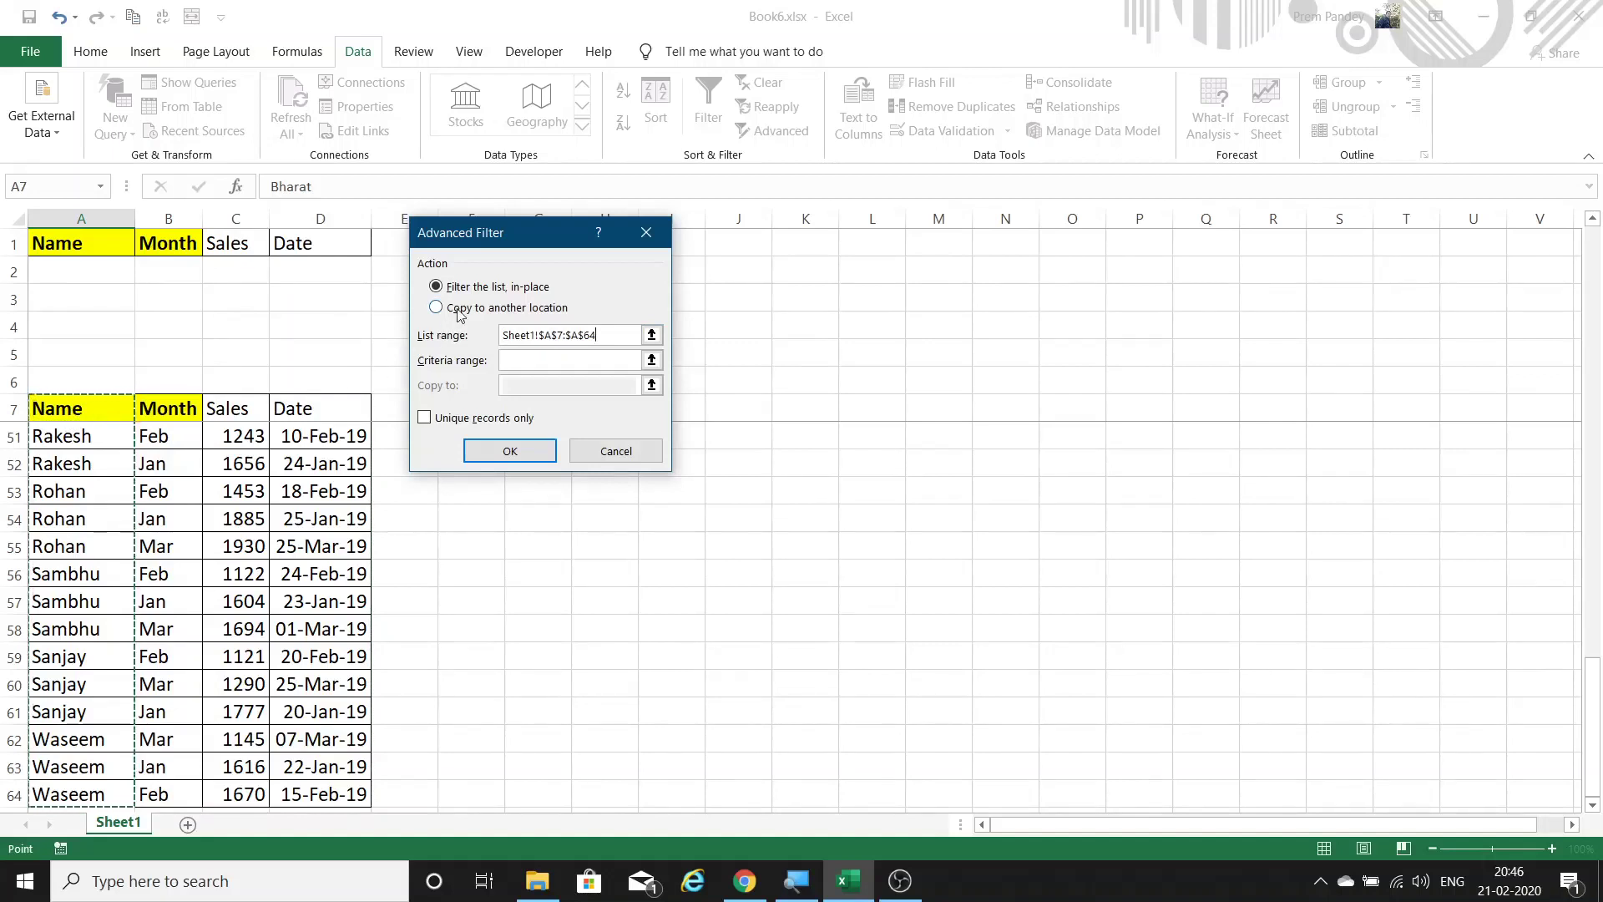
Step: Choose Copy to another location with destination K7 and Unique records only
click(457, 309)
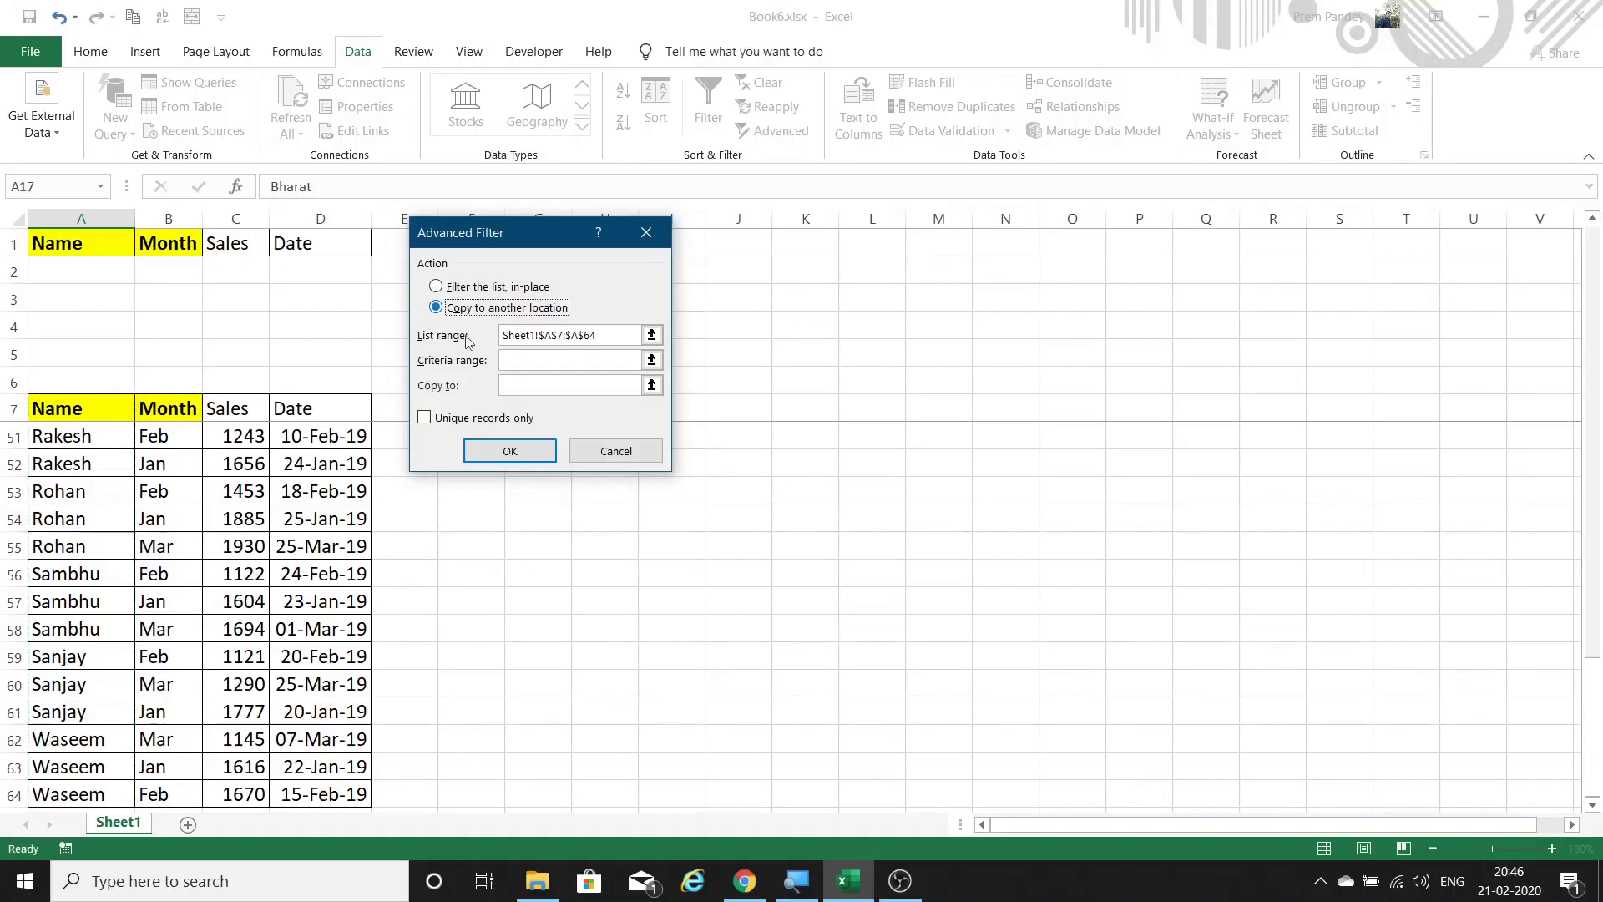
click(521, 385)
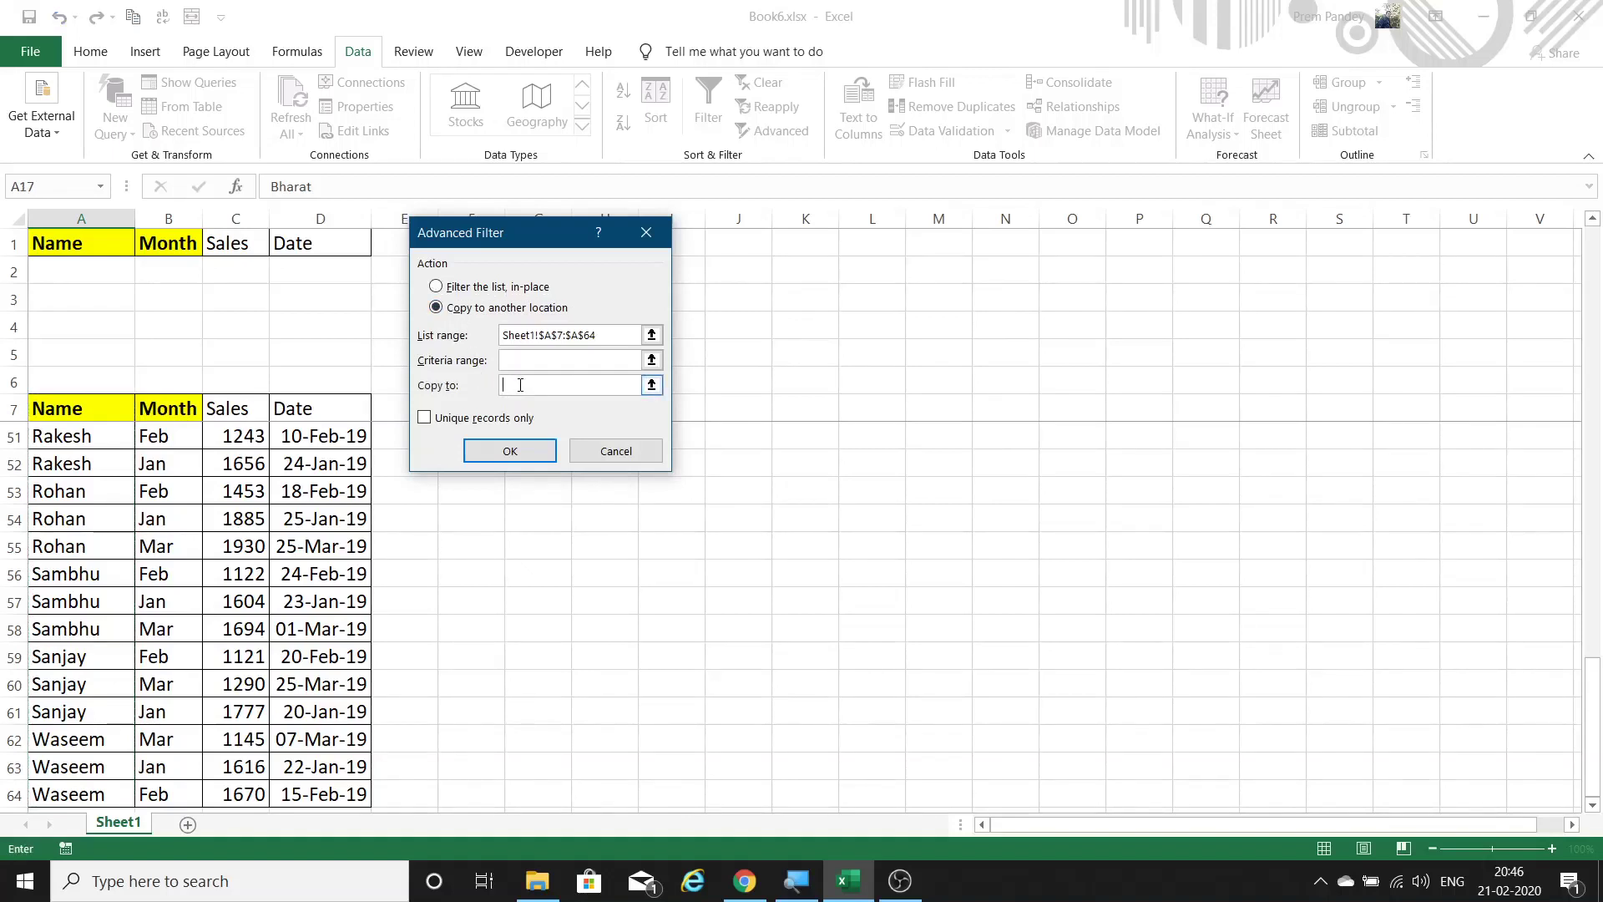
click(818, 410)
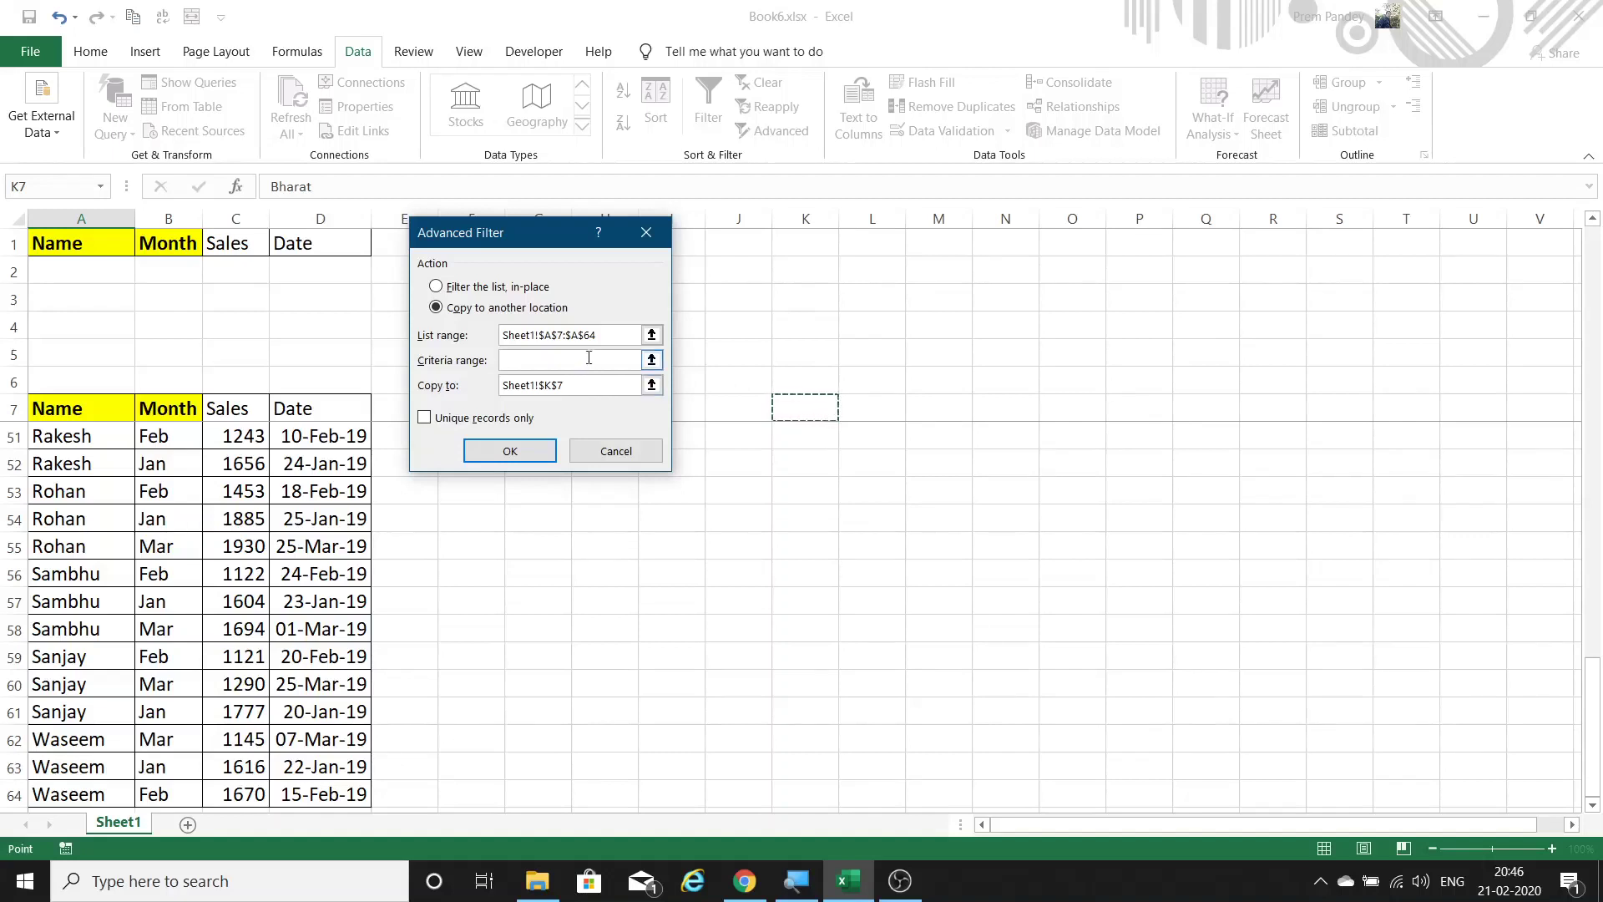
click(494, 337)
click(552, 364)
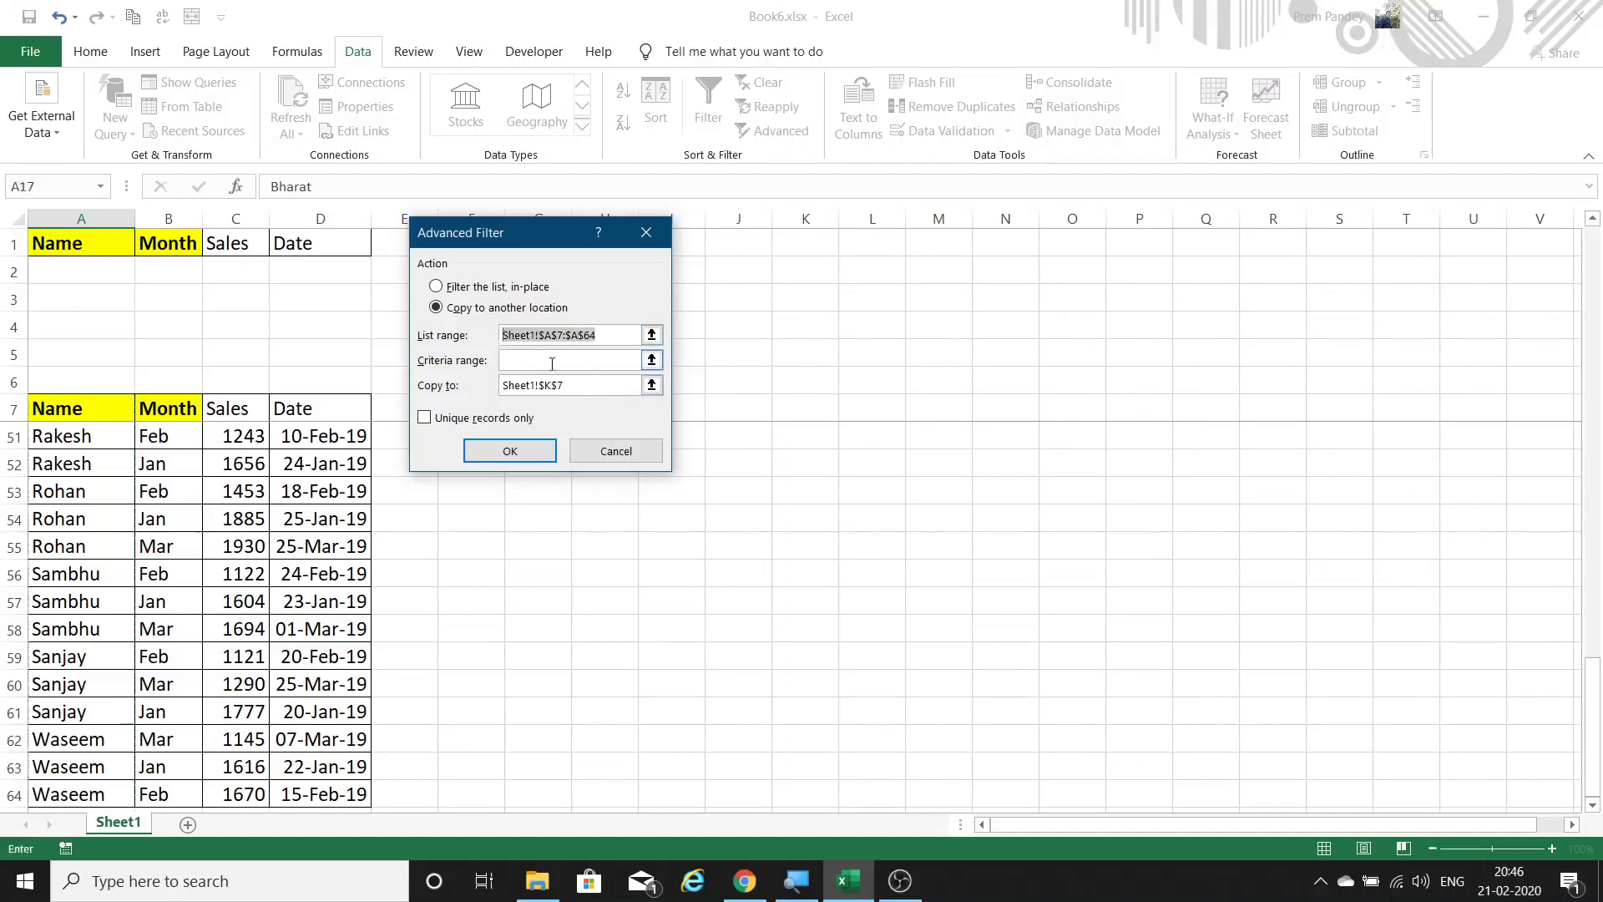
click(465, 420)
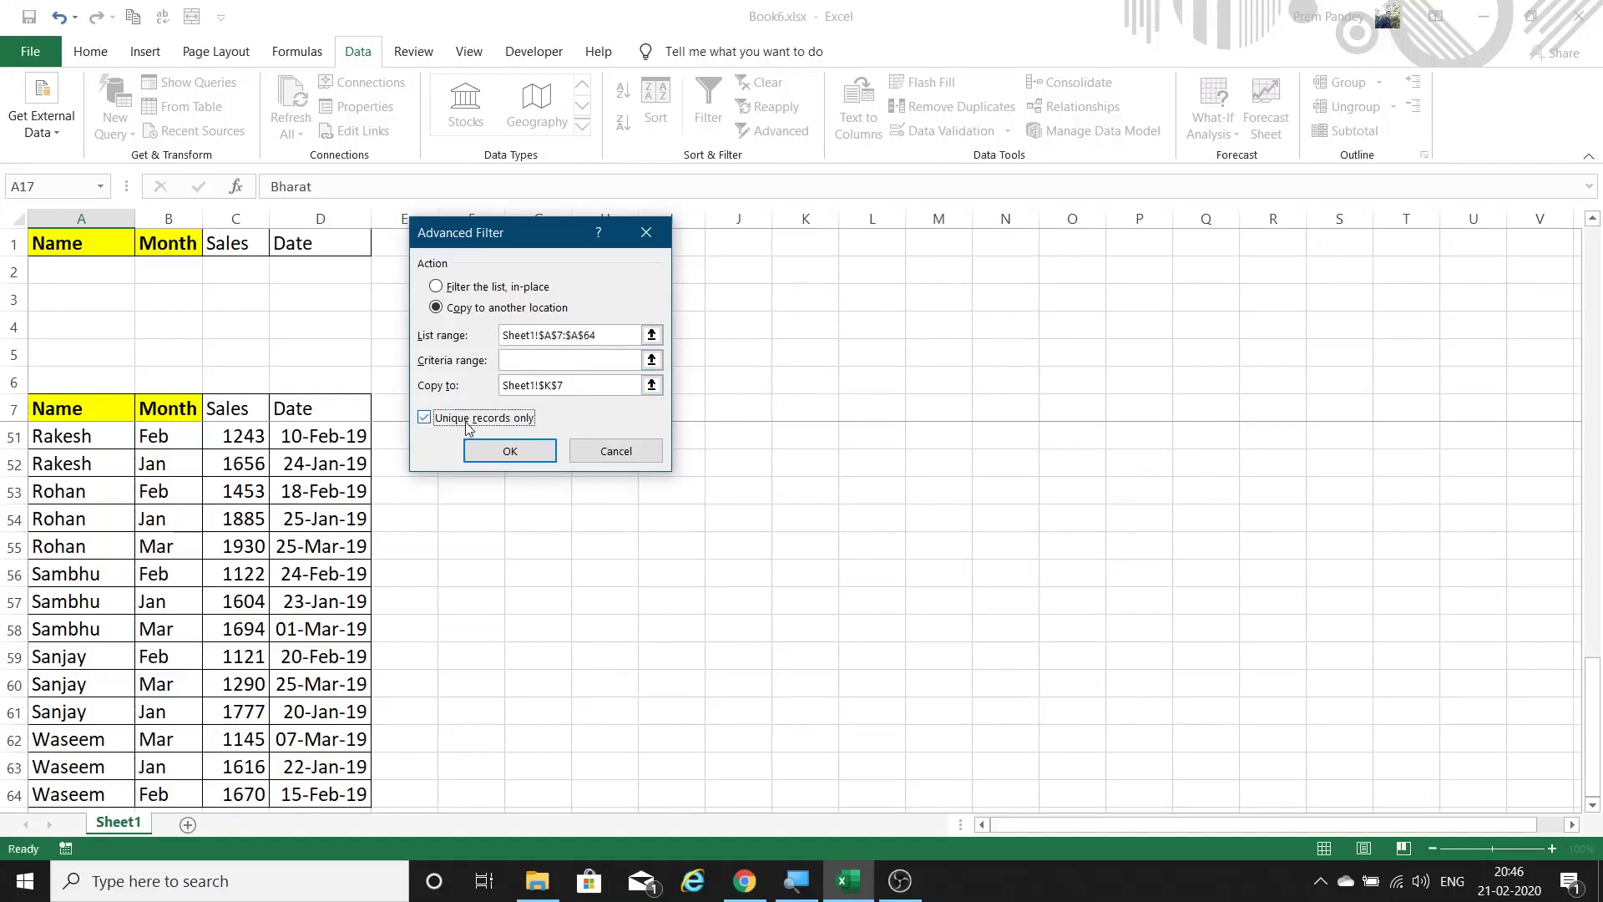
Step: Copy the unique names to K7 and select K7:K25 to review them
click(519, 456)
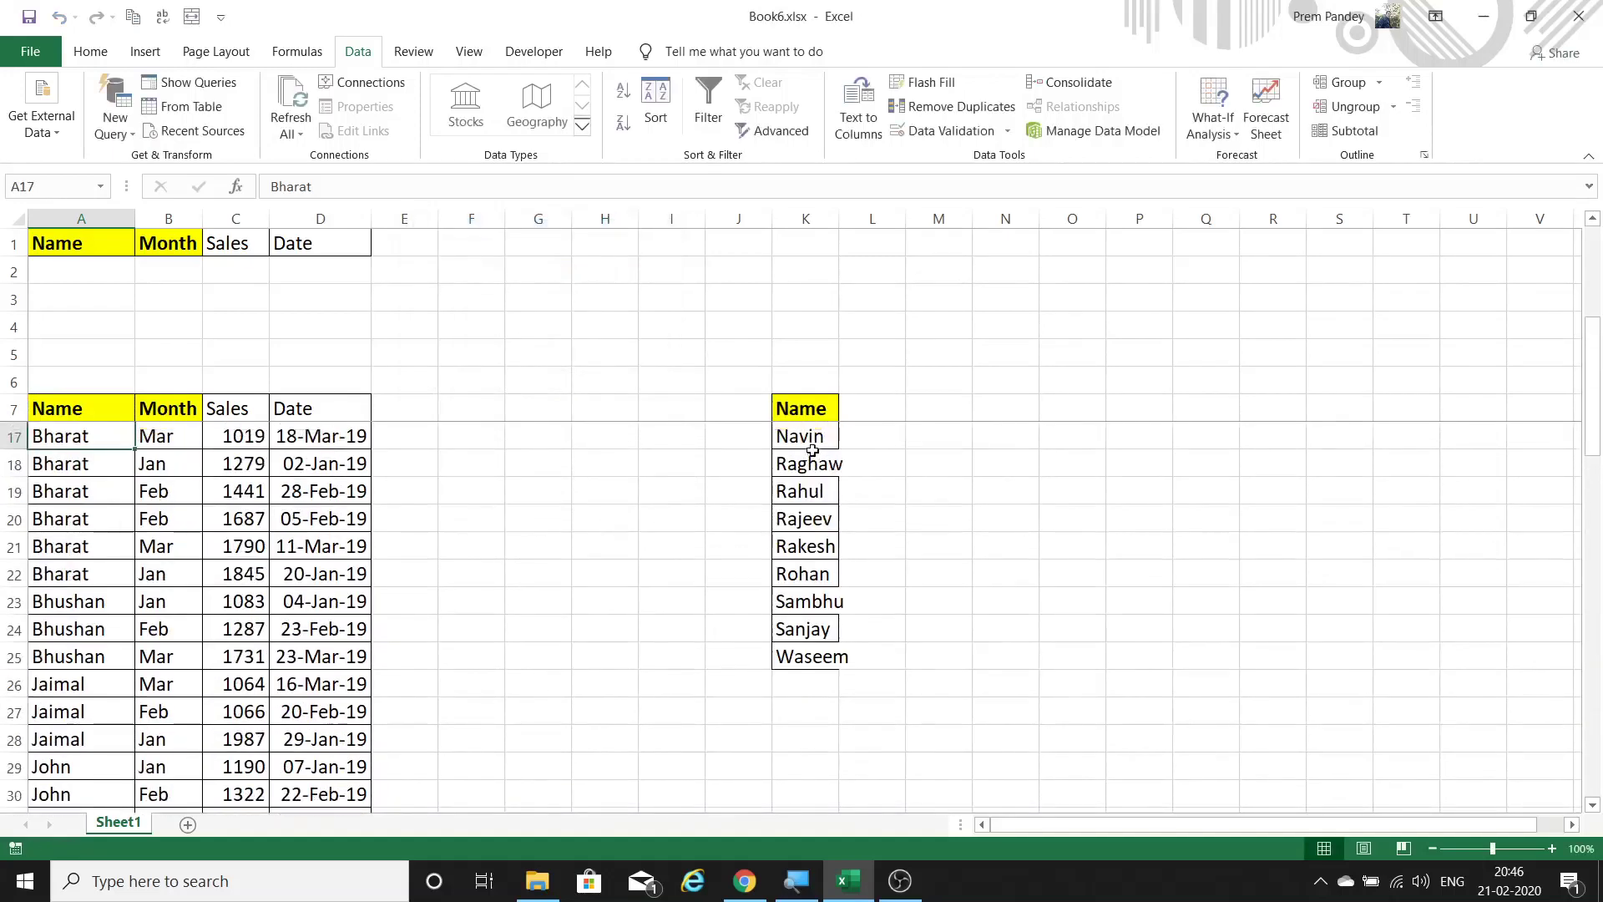
scroll(813, 450, up, 3)
click(808, 409)
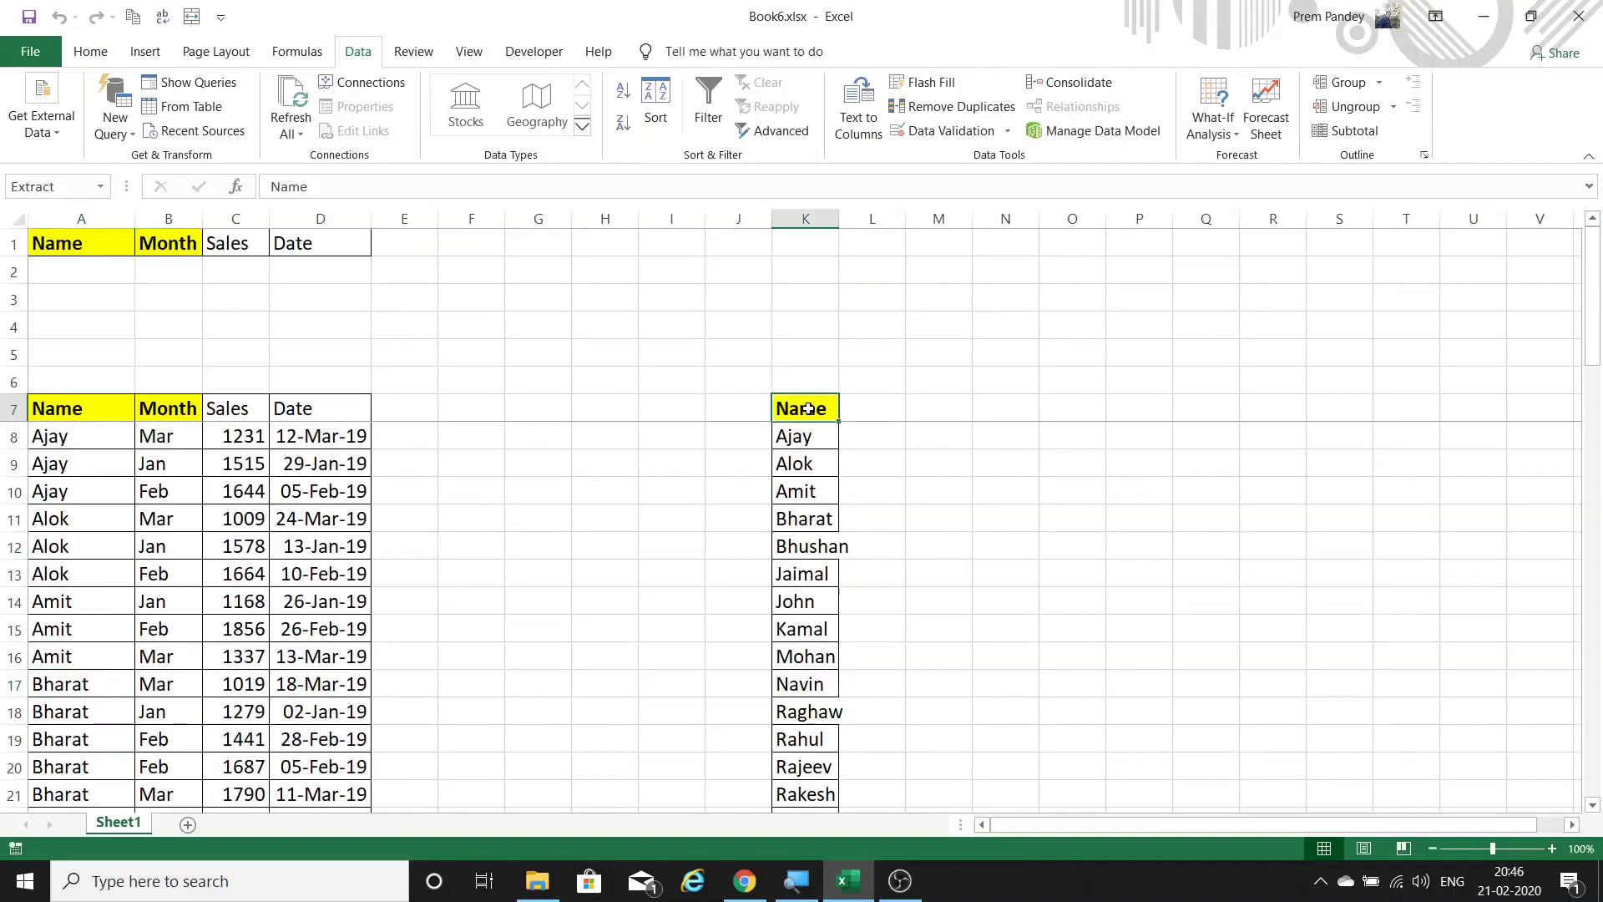
key(ctrl+shift+Down)
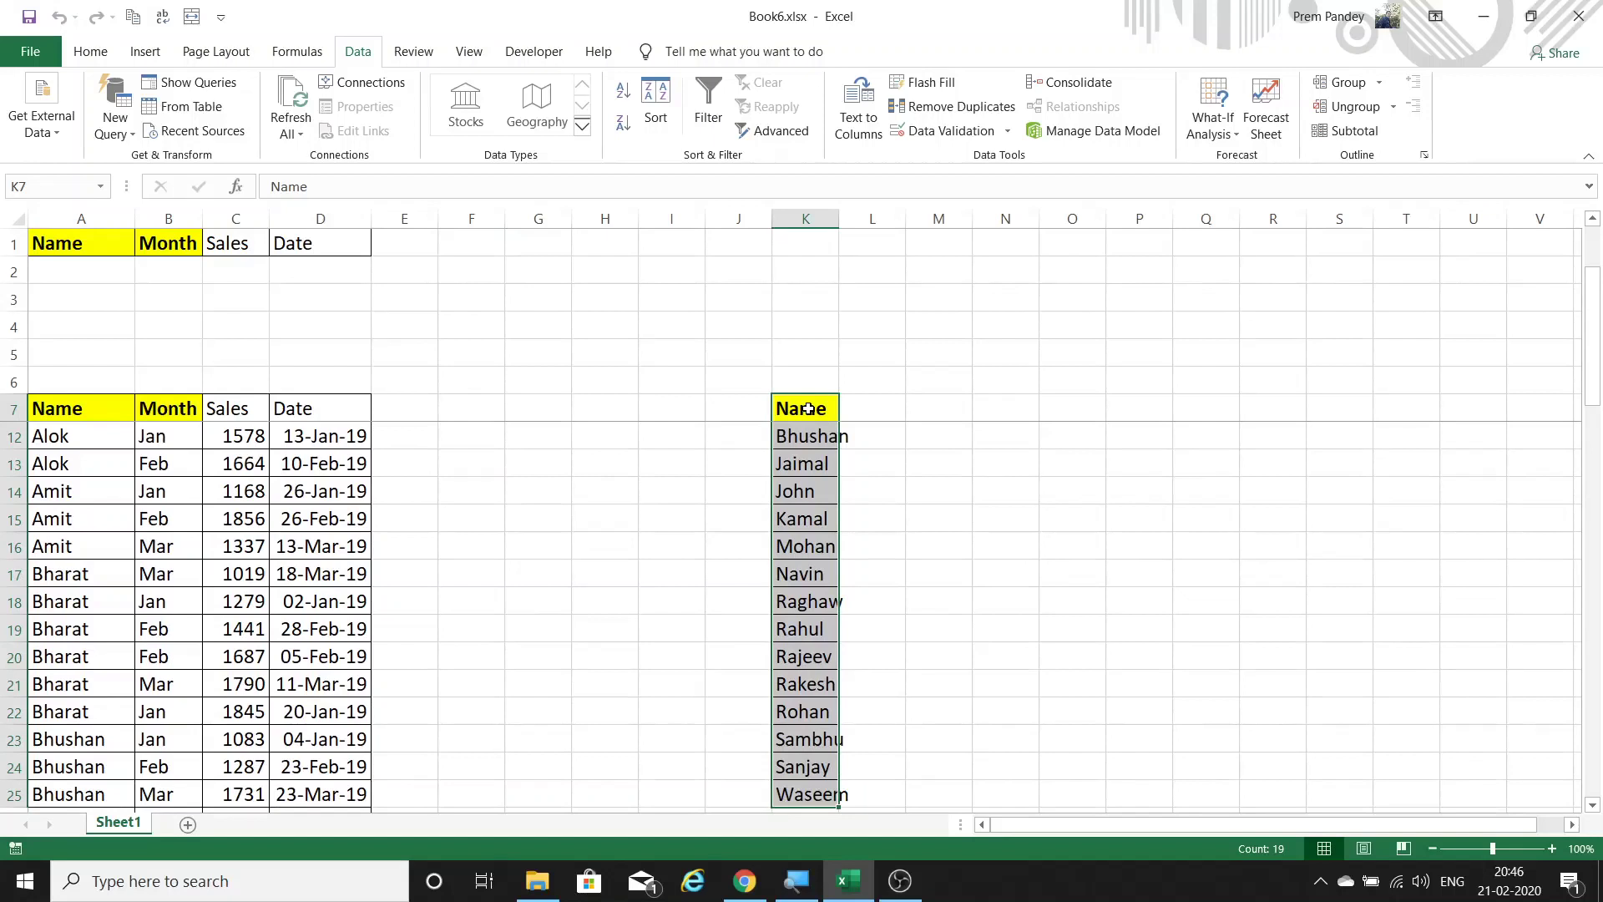
Step: Delete the copied unique names from column K
key(ctrl+space)
key(Delete)
scroll(253, 339, up, 2)
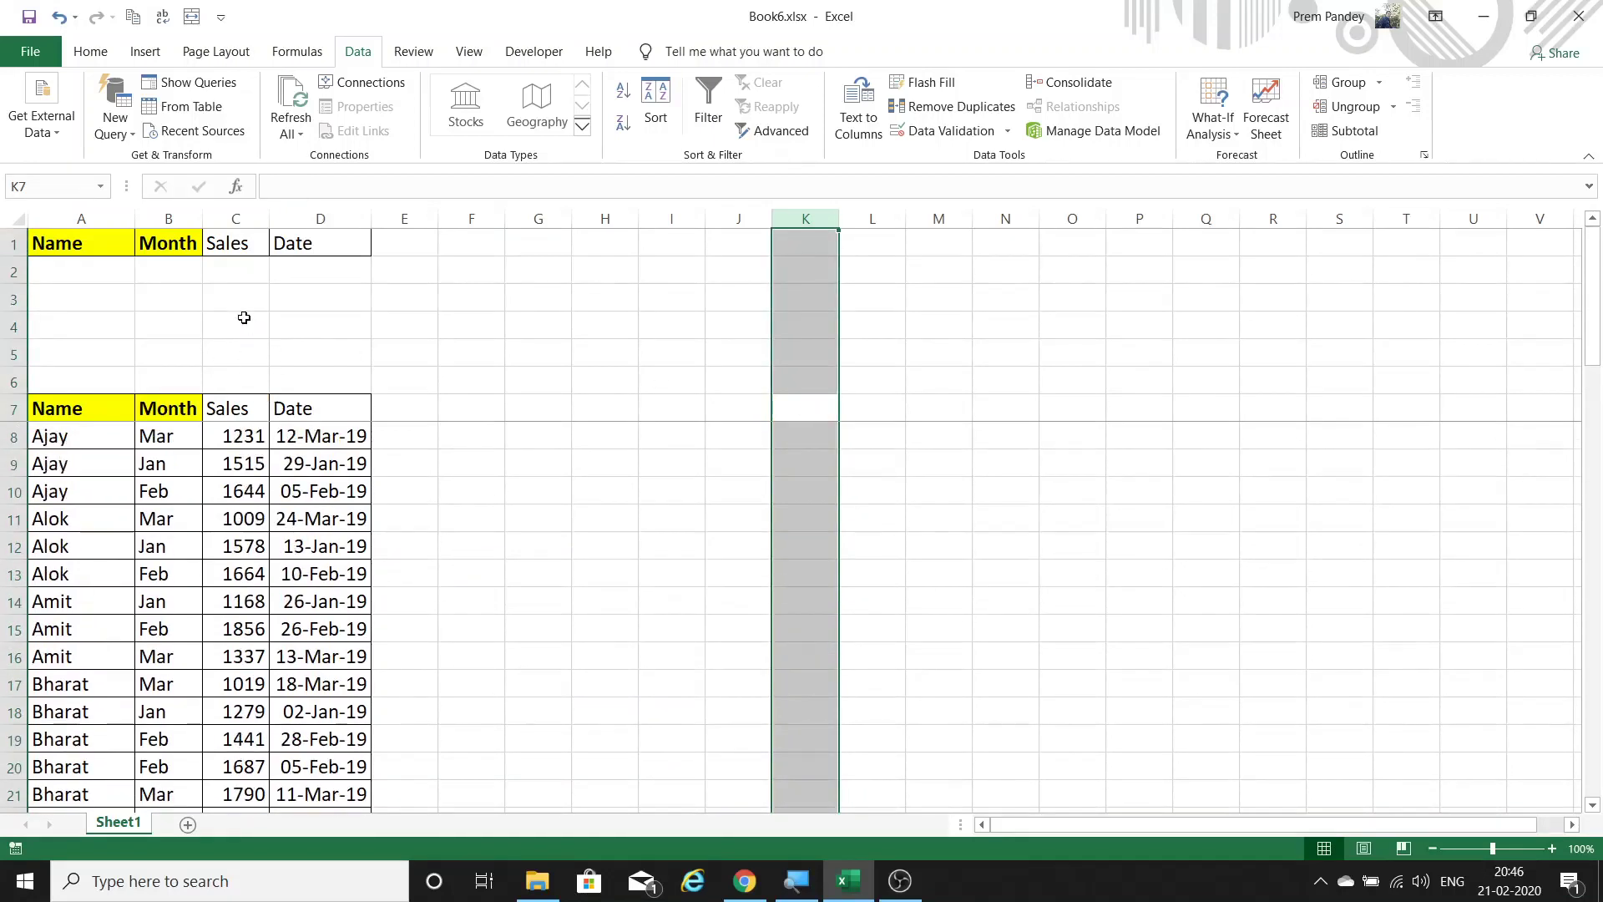
click(244, 317)
Step: Enter the Sales criterion >=1500 in C2
click(229, 270)
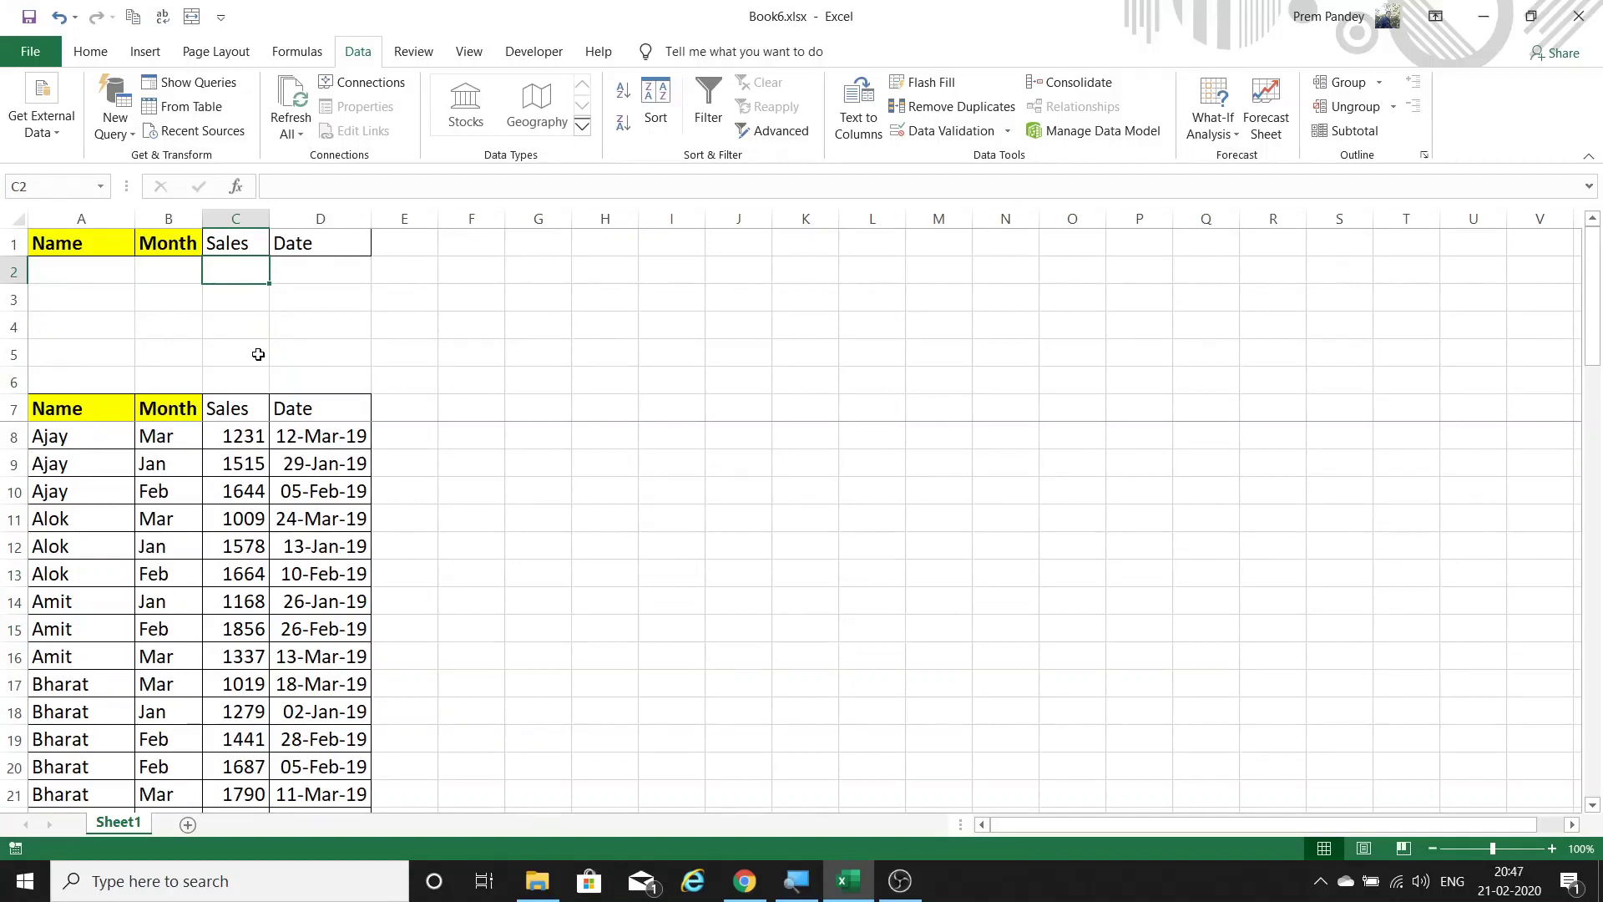
text(>=1)
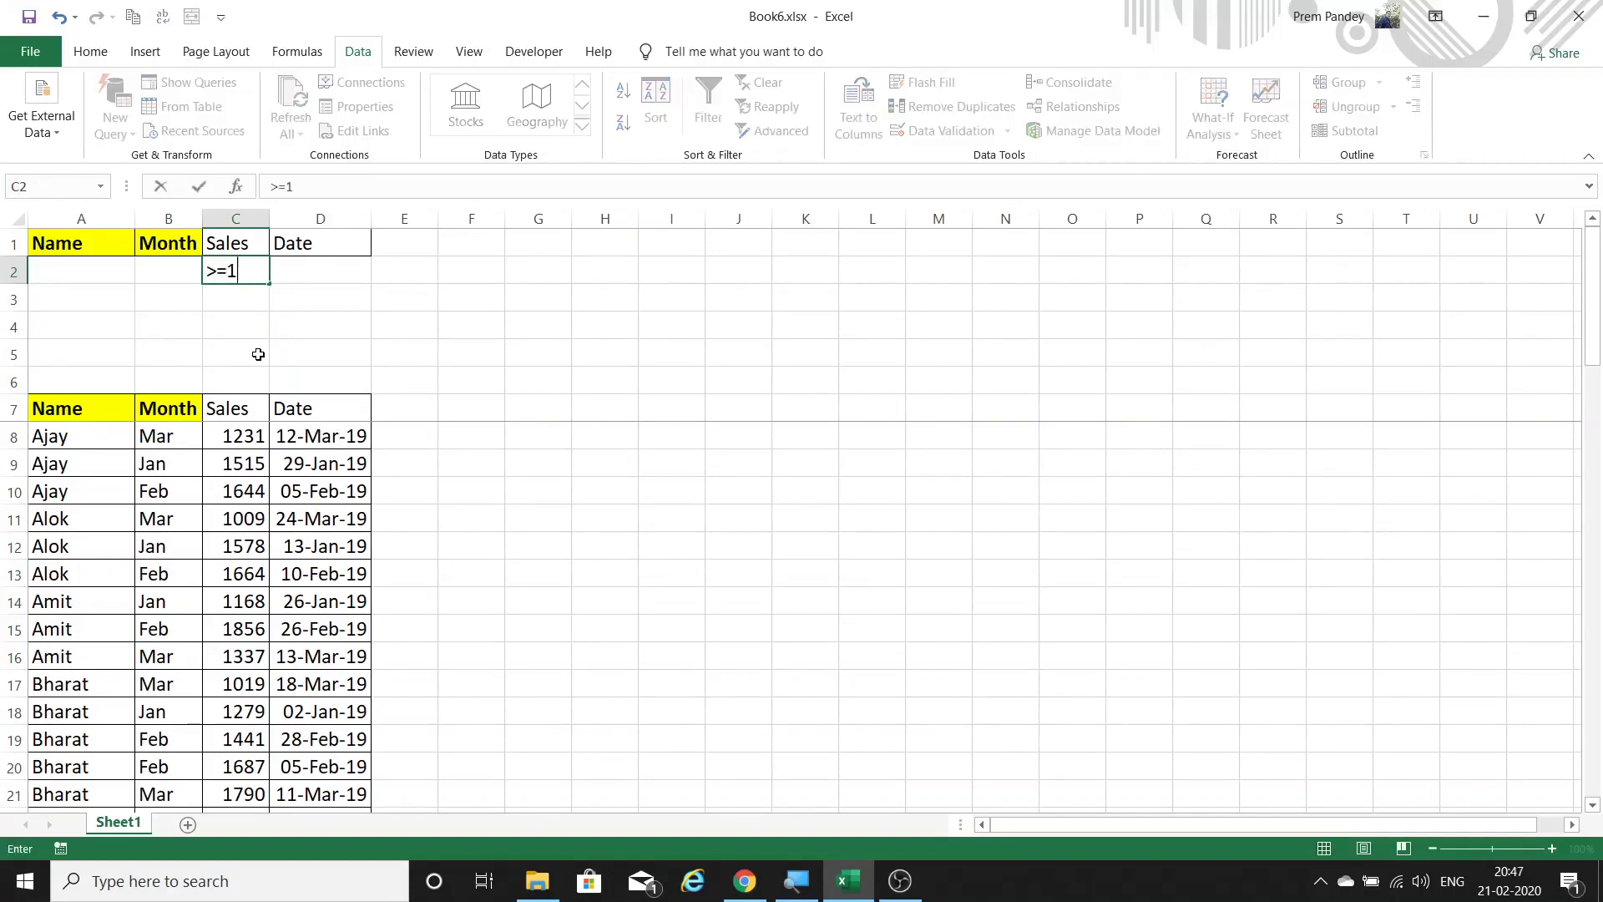
text(0)
key(BackSpace)
text(5)
text(00)
key(Return)
key(Up)
Step: Enter the Date criterion <15-01-2019 in D2
key(Right)
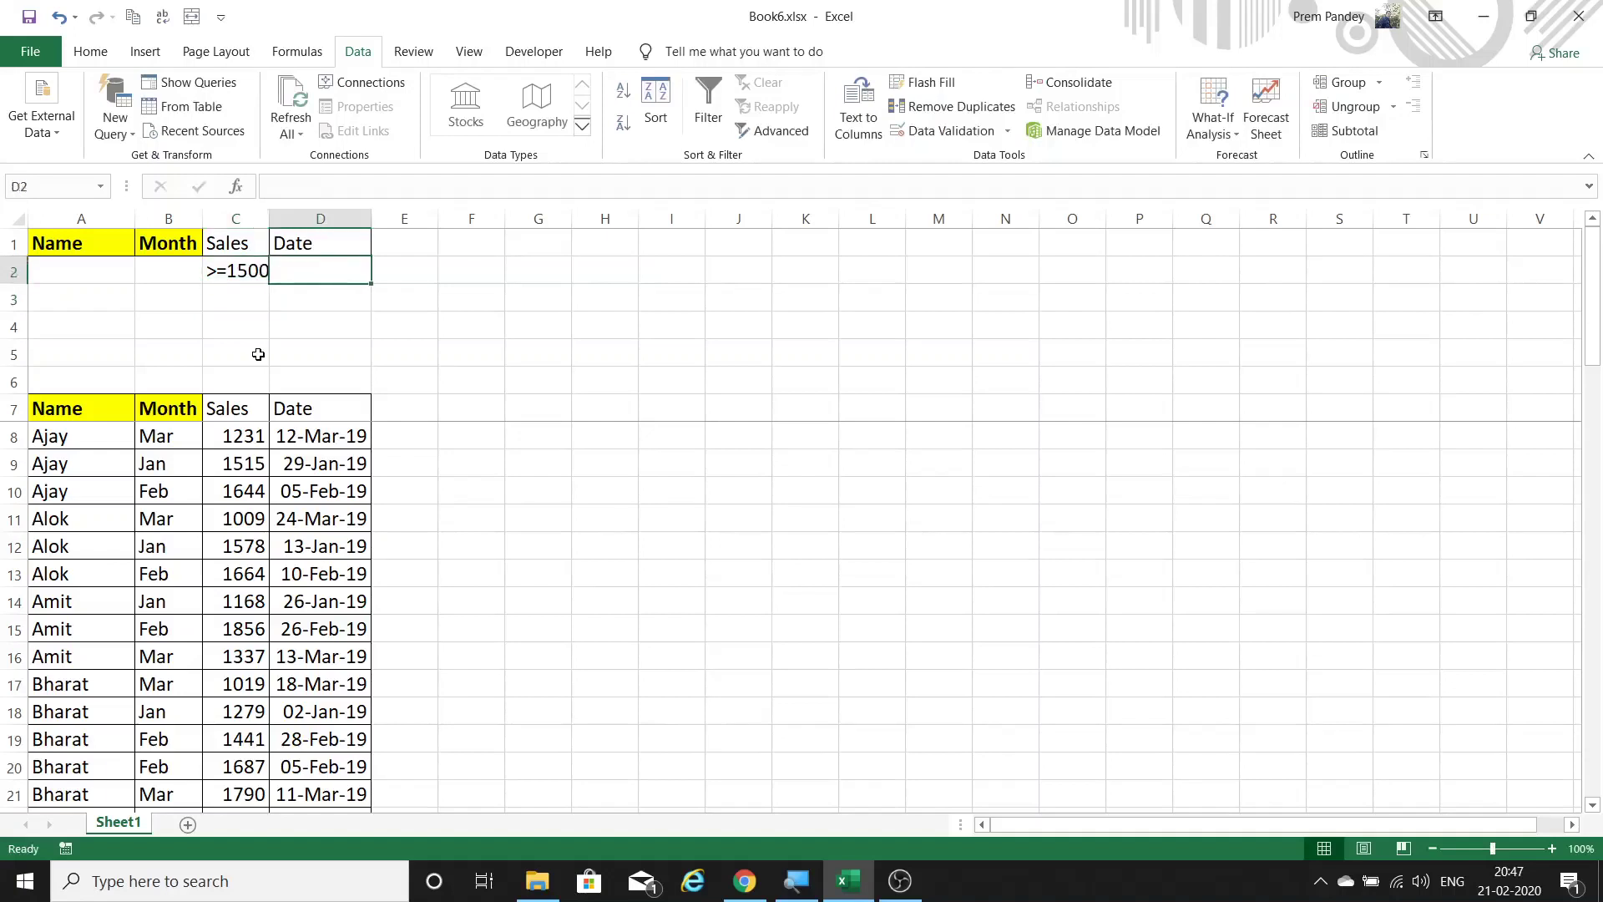
text(<)
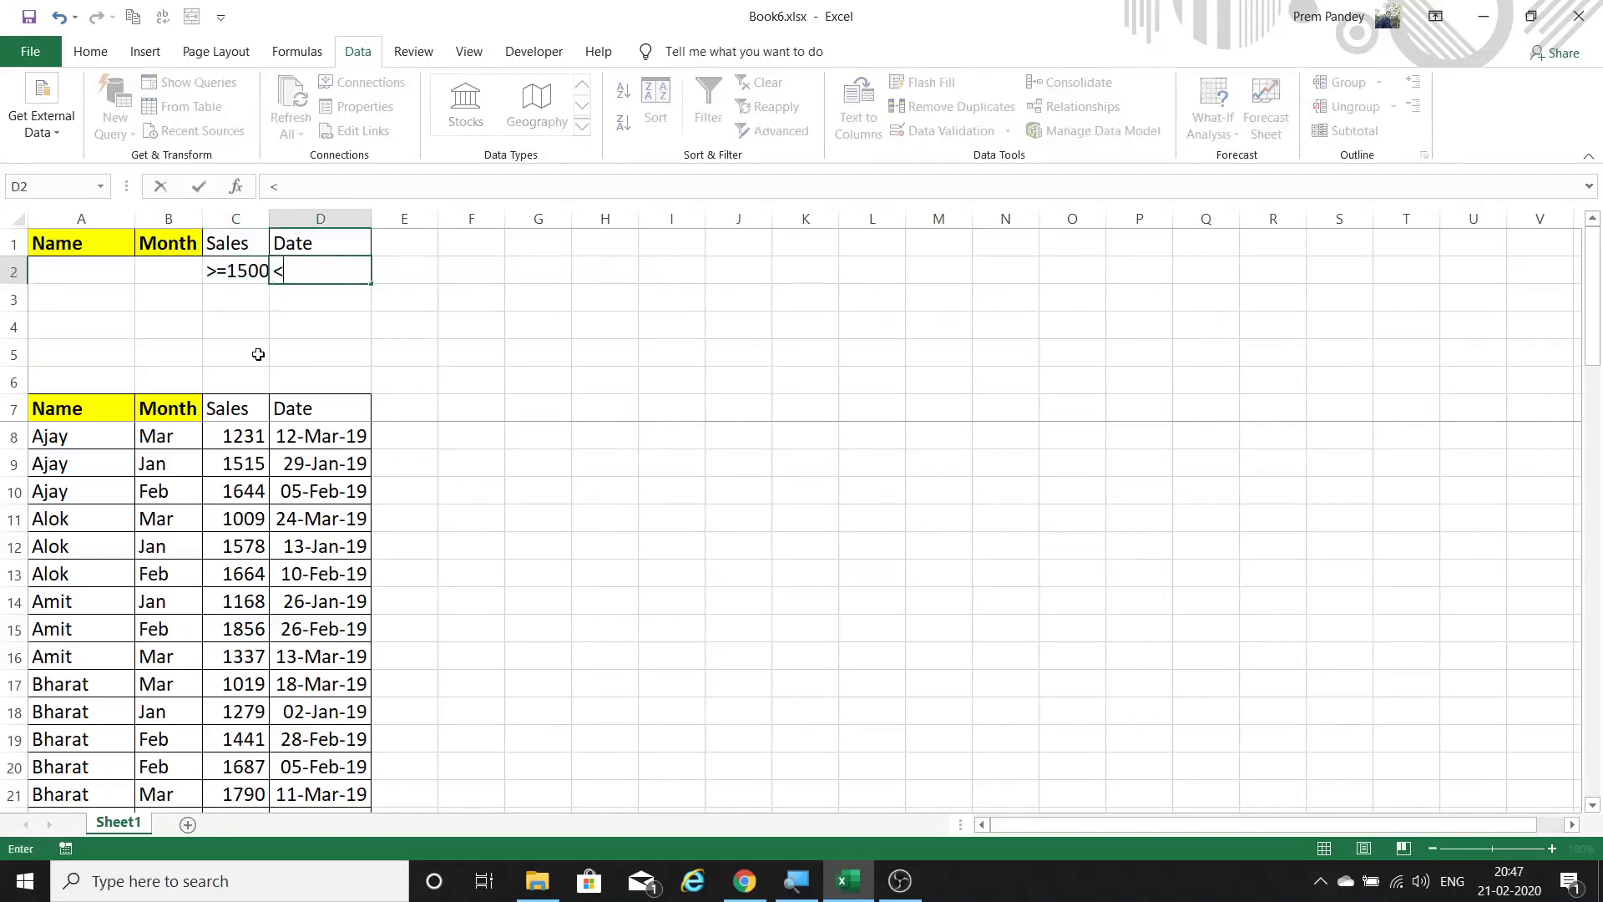
text(15)
text(-01-201)
text(9)
key(Return)
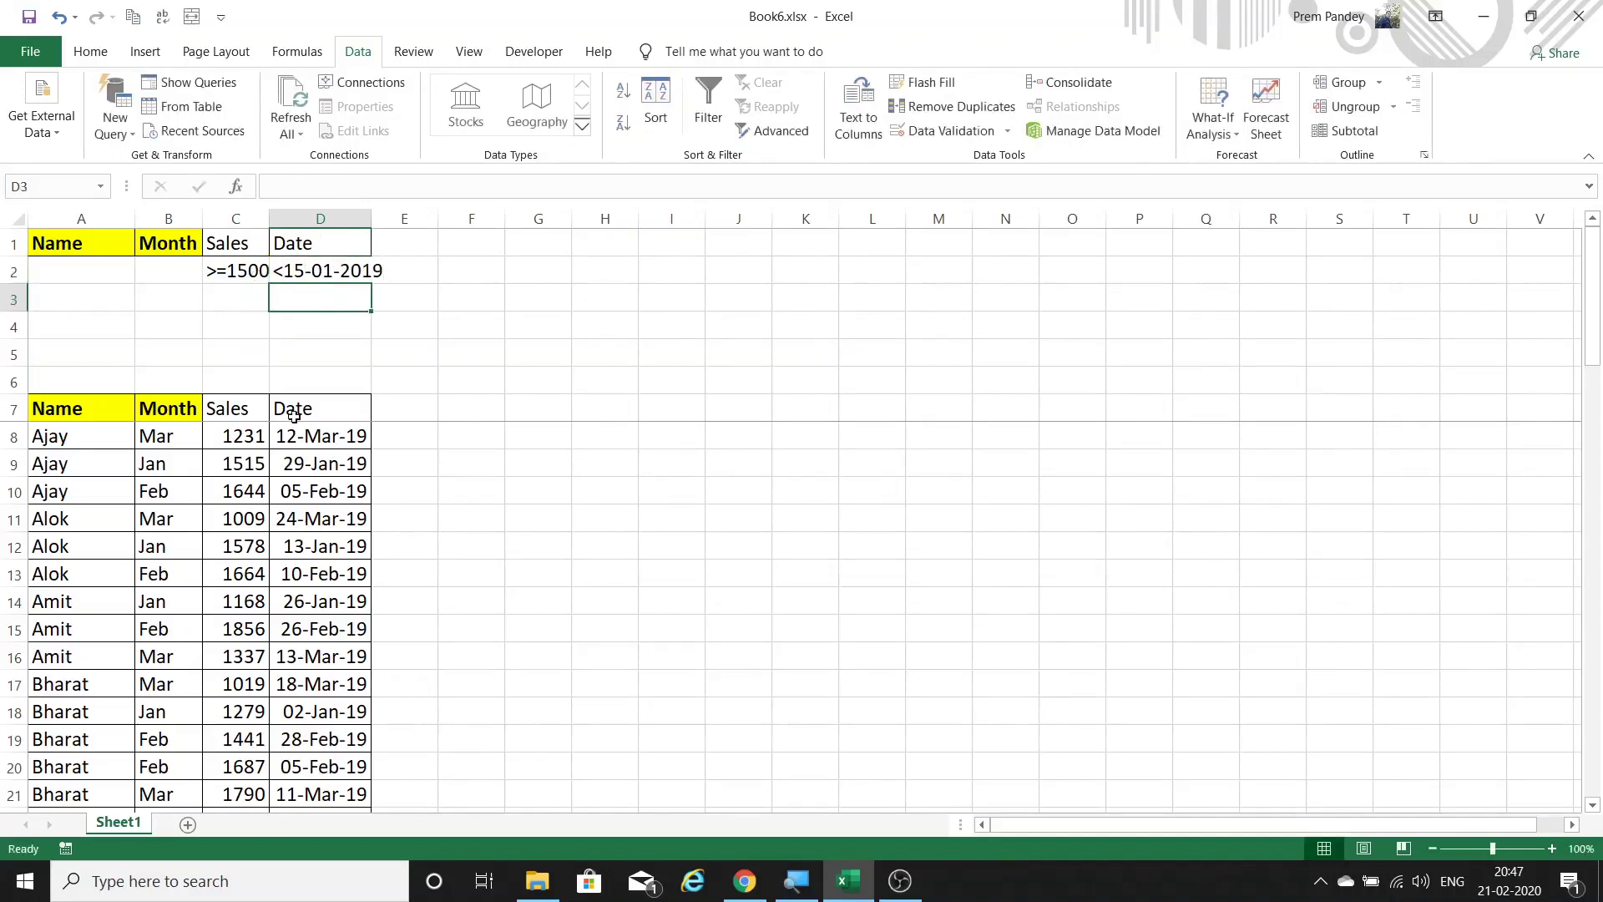
click(295, 415)
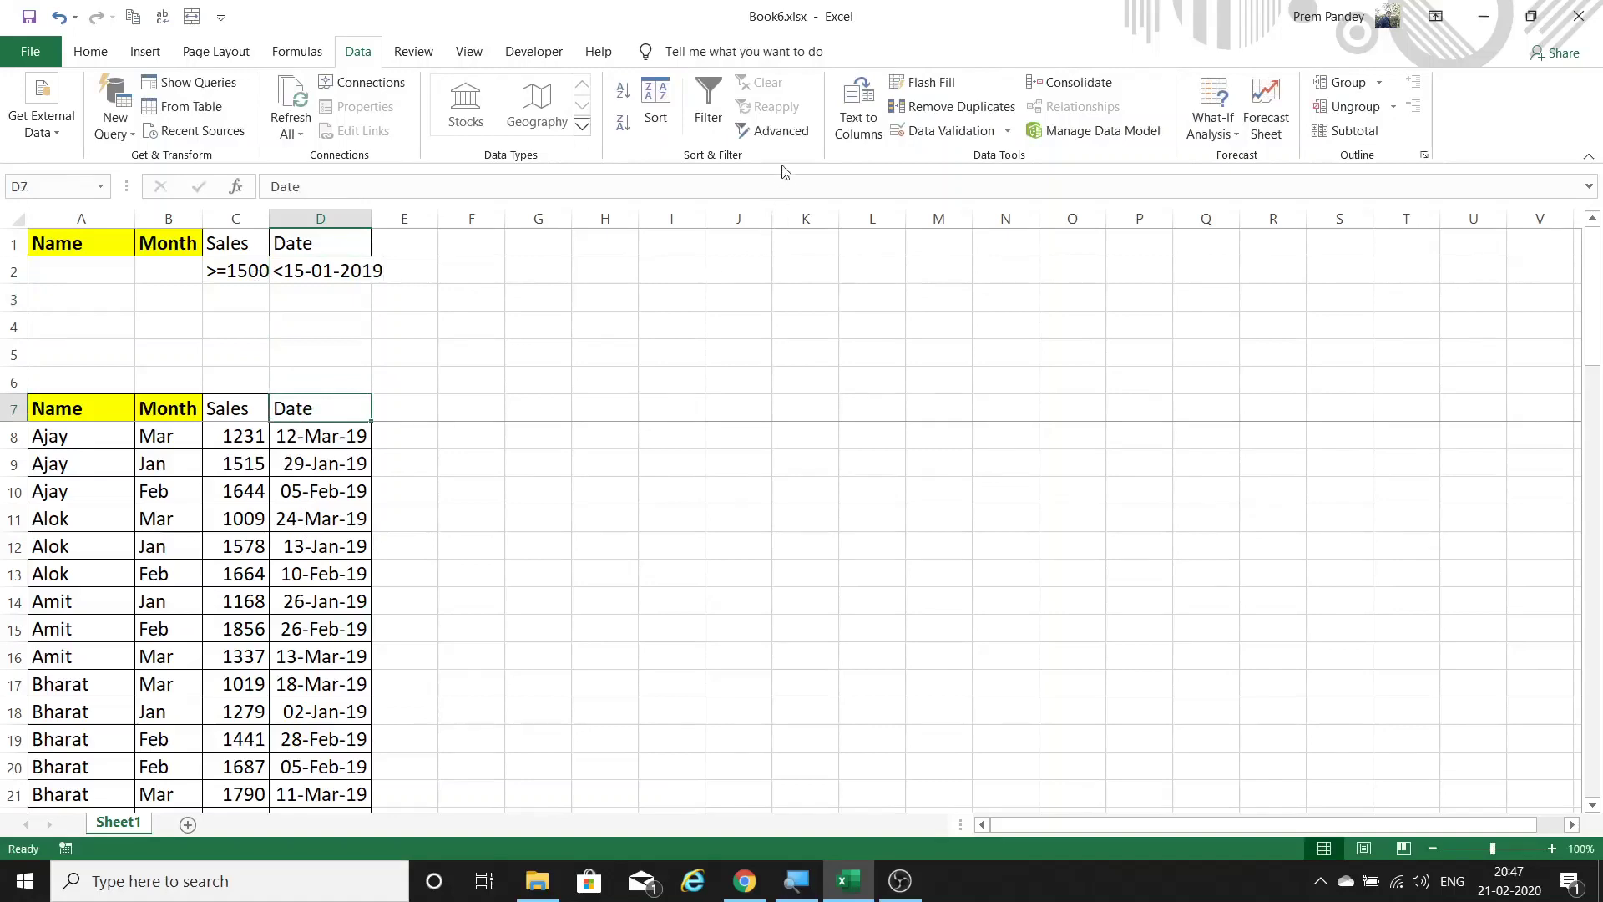
Step: In Advanced Filter, choose Copy to another location with destination K7
click(777, 132)
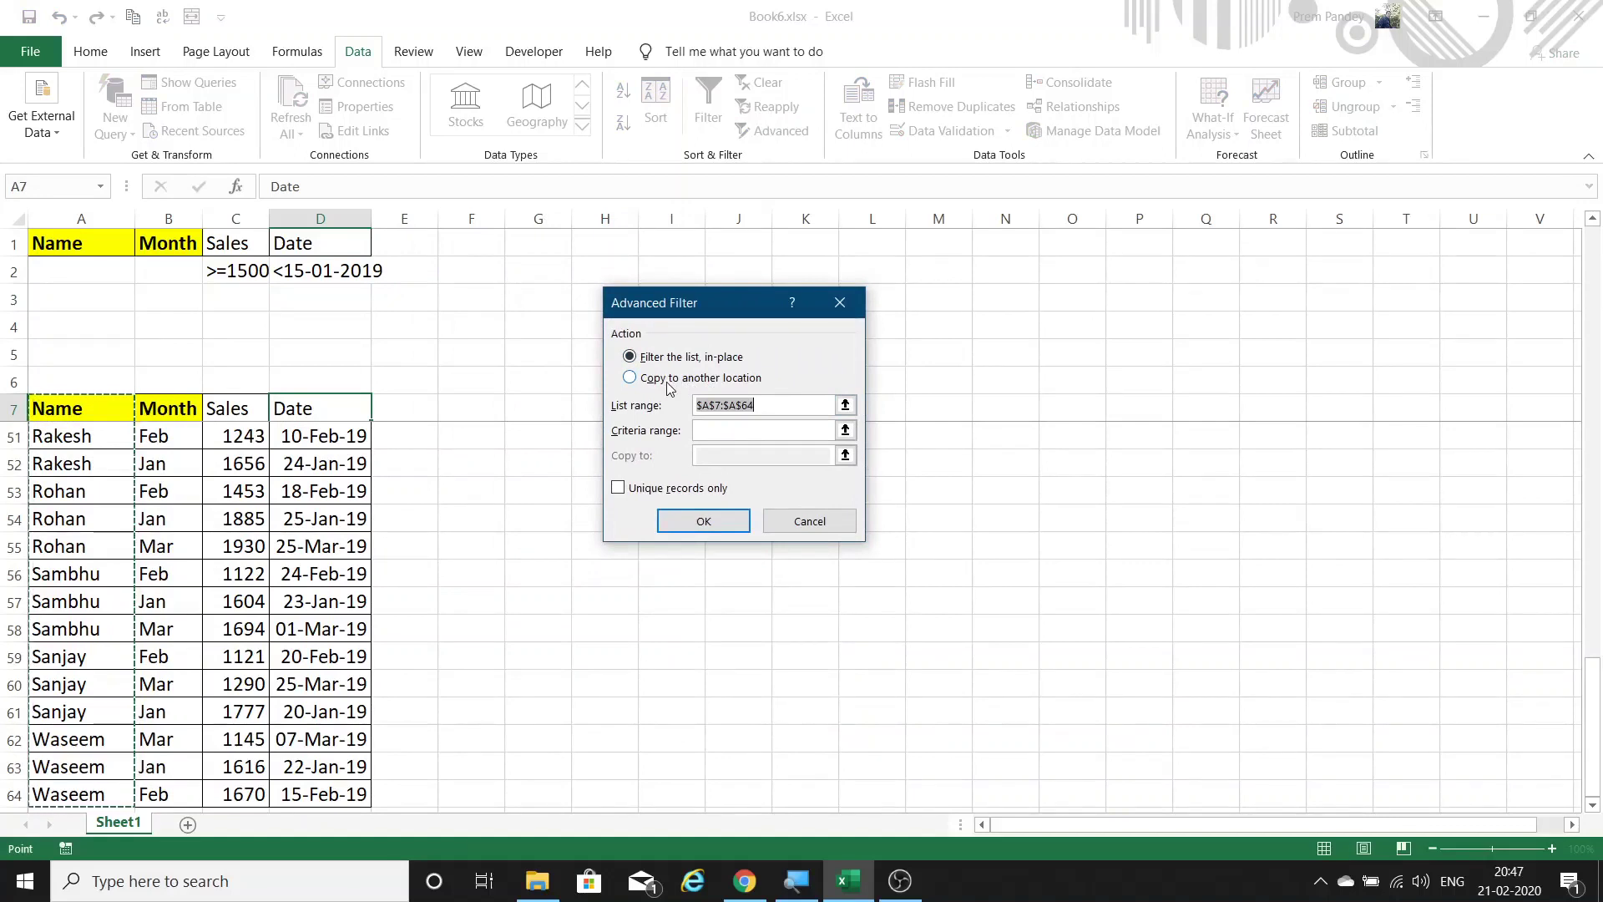
click(667, 384)
click(762, 455)
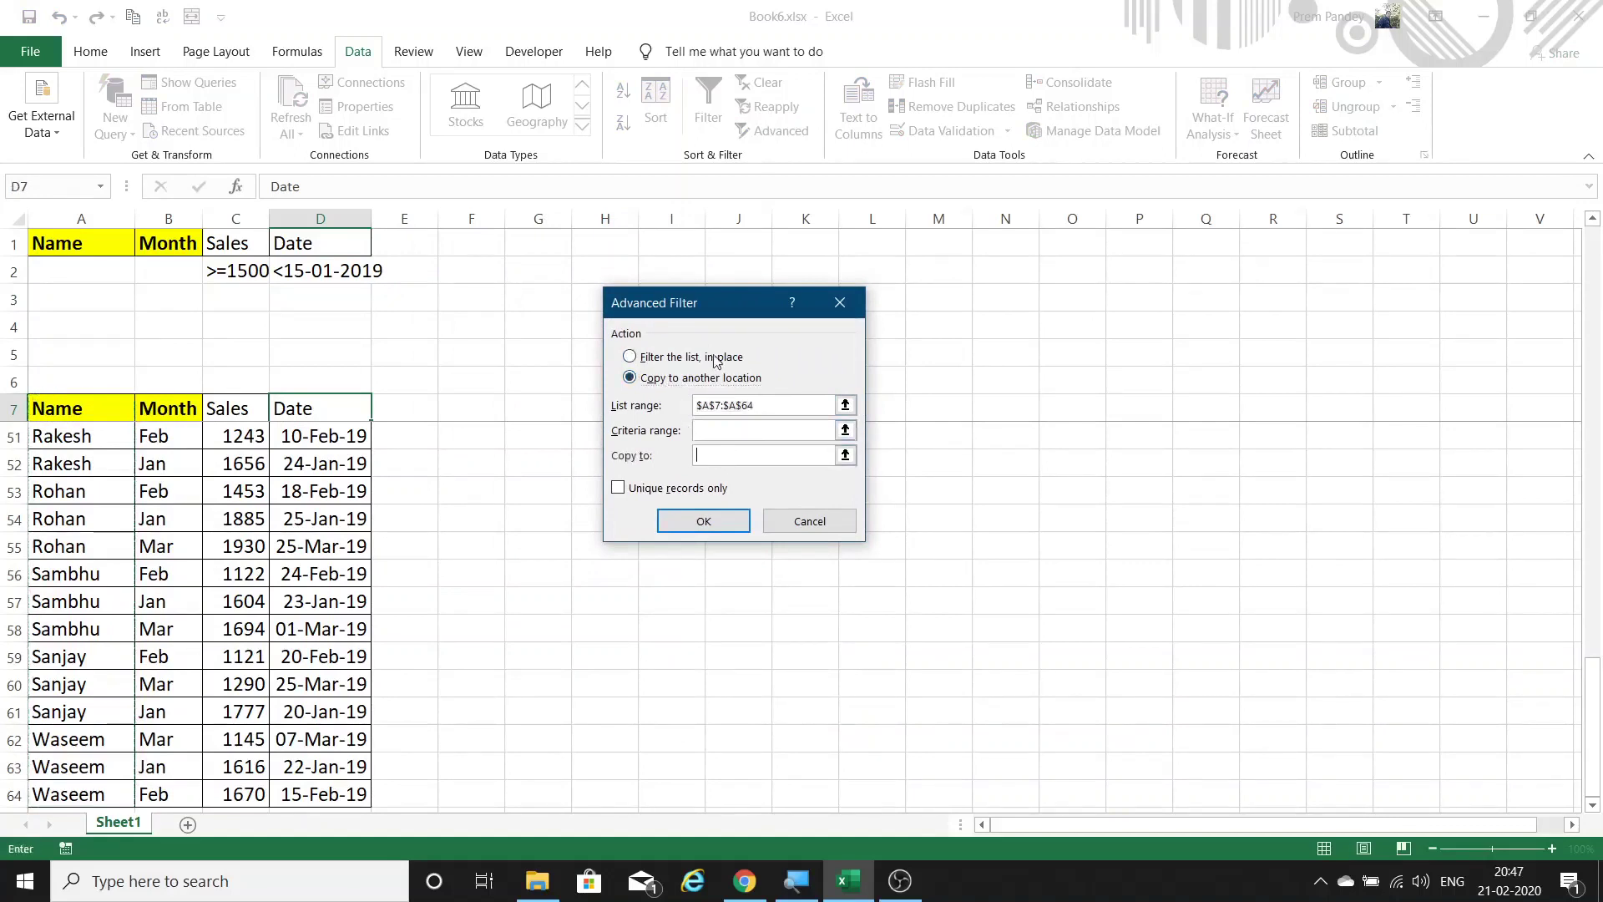
drag(802, 303, 758, 432)
click(793, 411)
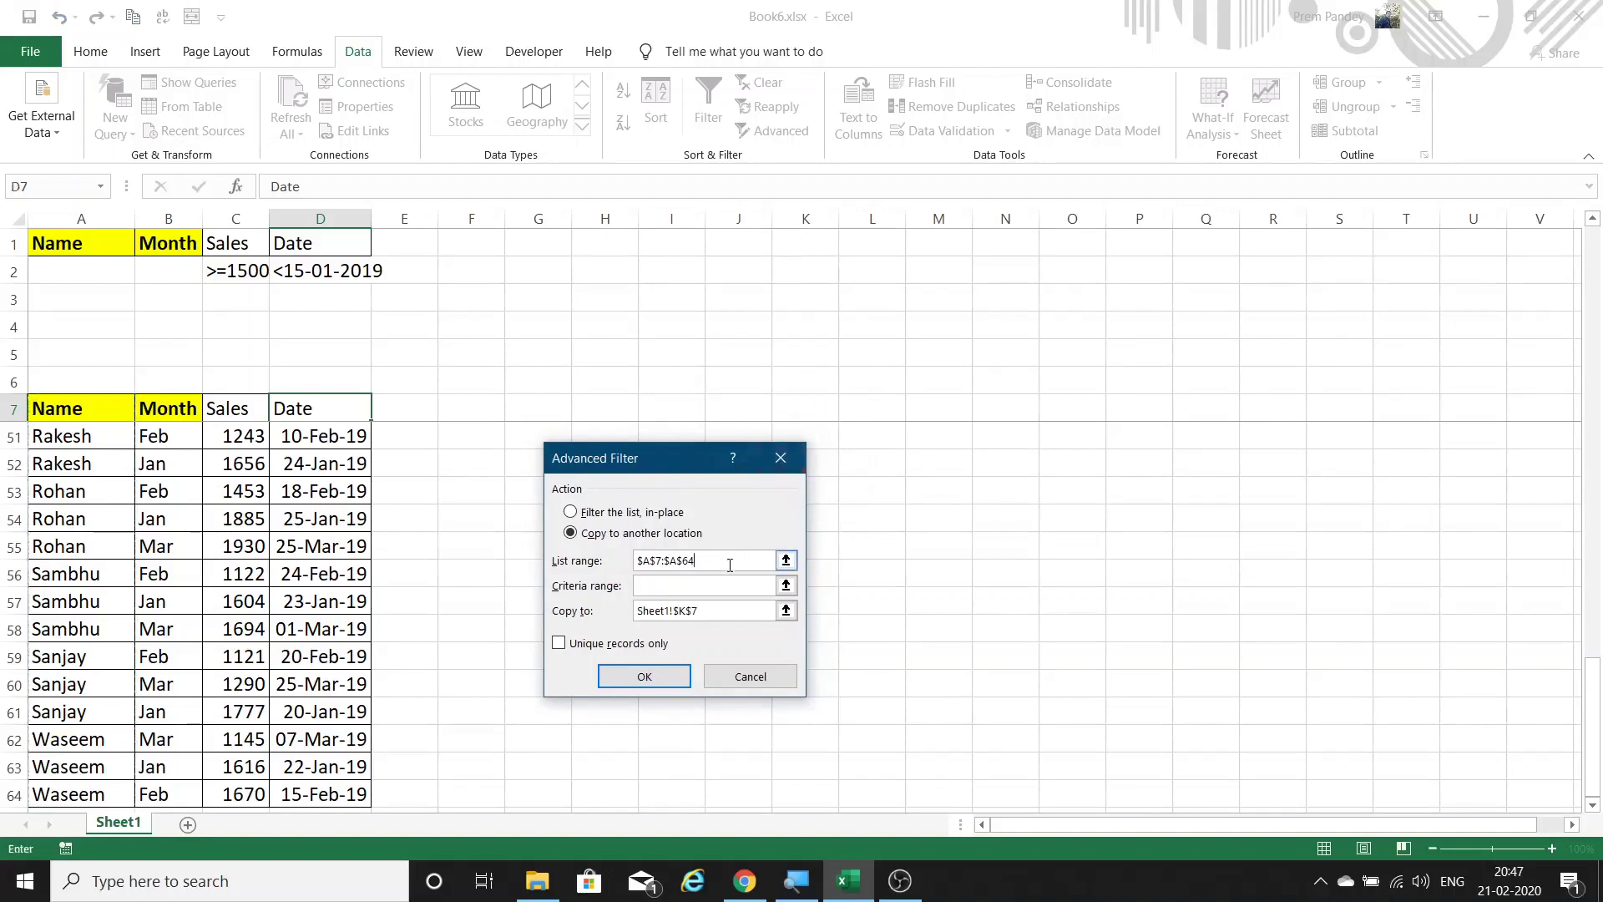
Step: Set the list range to the full sales table A7:D64
click(562, 561)
key(BackSpace)
click(105, 401)
key(ctrl+shift+Right)
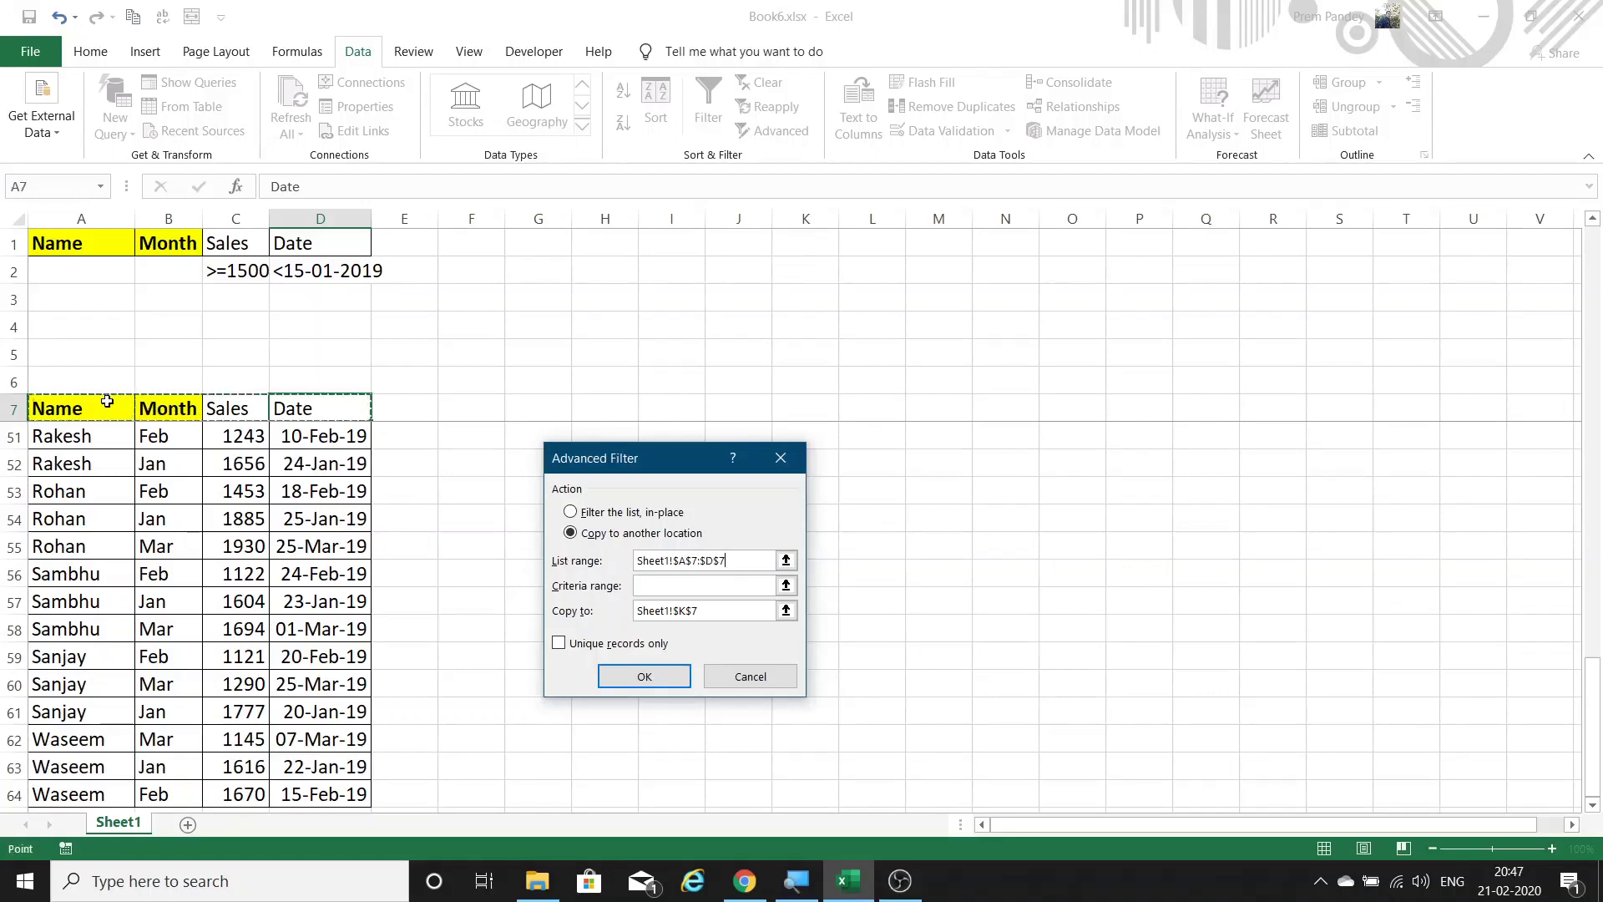
key(ctrl+shift+Down)
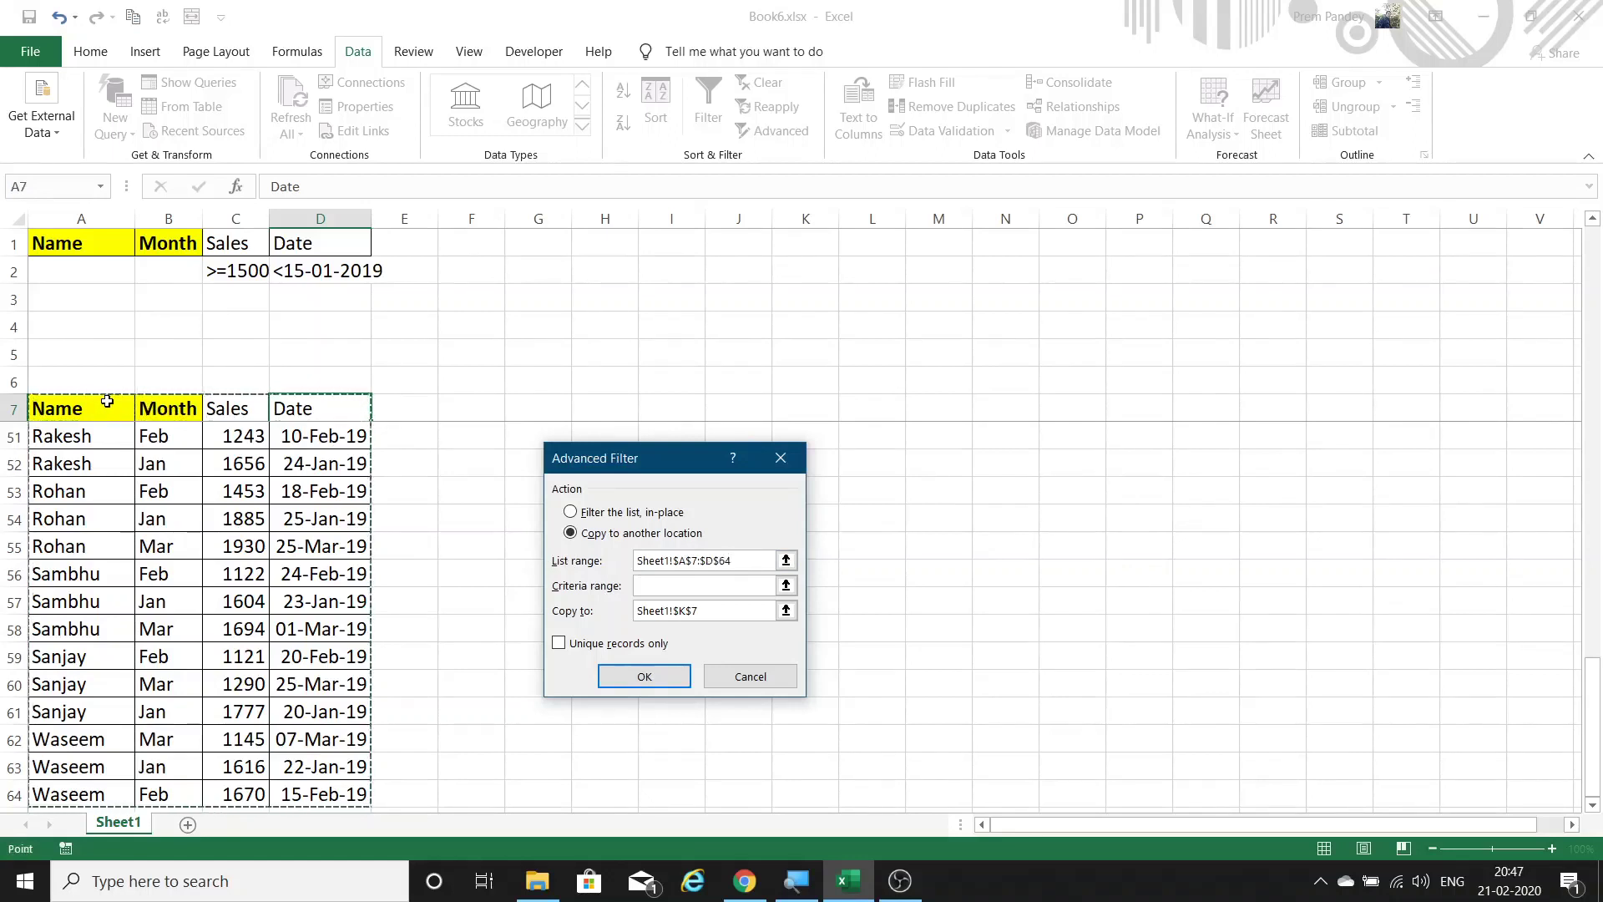
Step: Set the criteria range to A1:D2 and run the filter
click(656, 587)
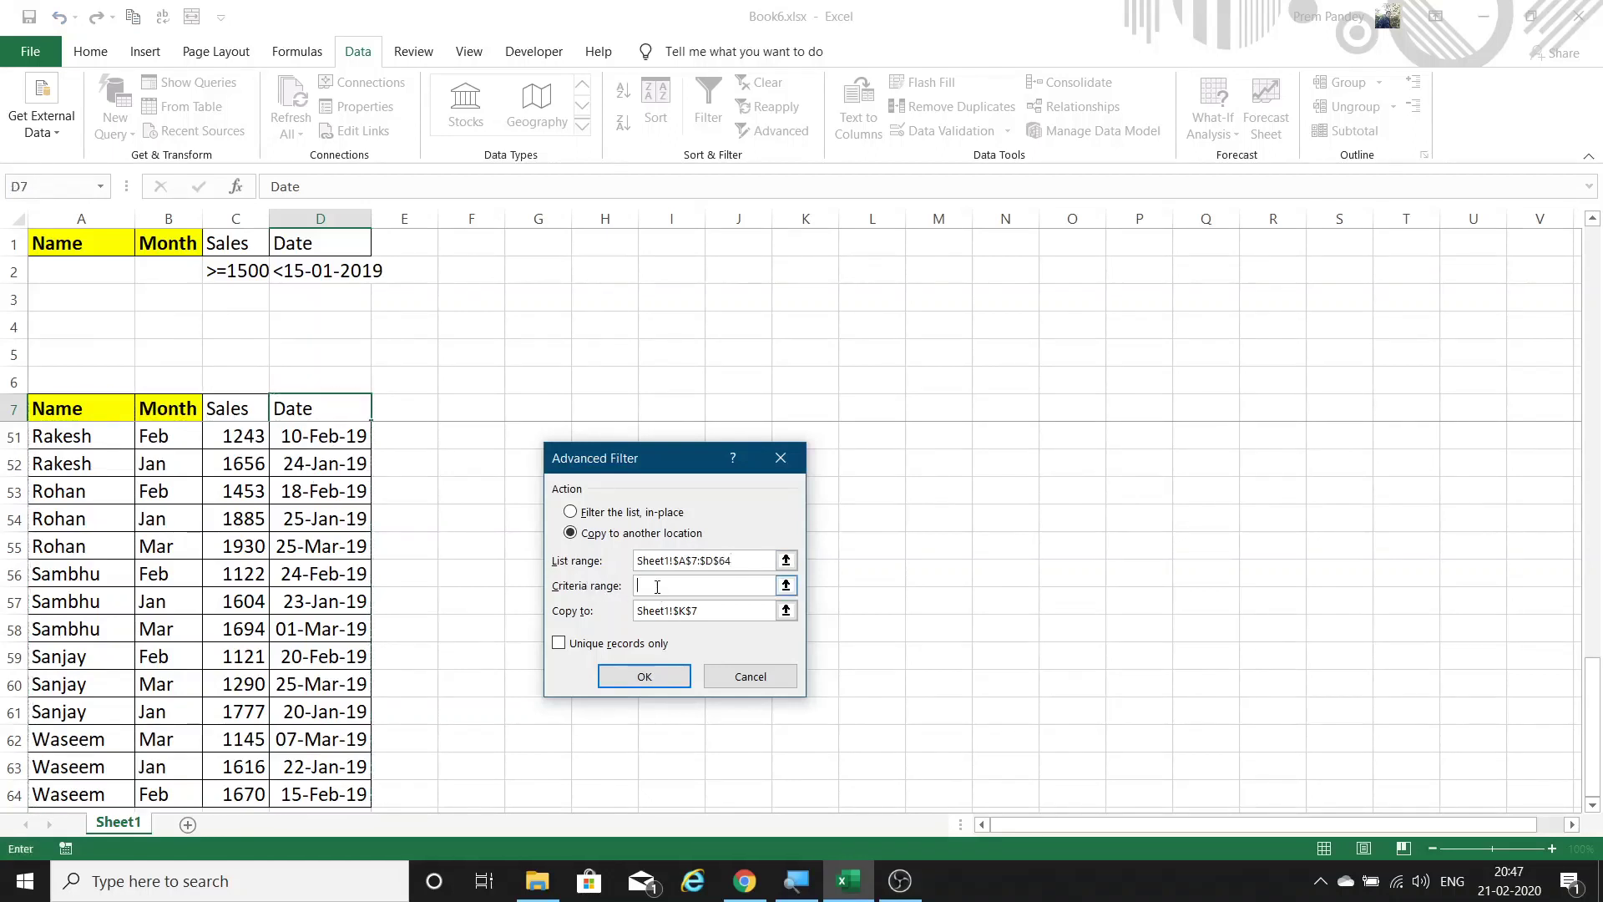
click(80, 244)
drag(80, 244, 367, 275)
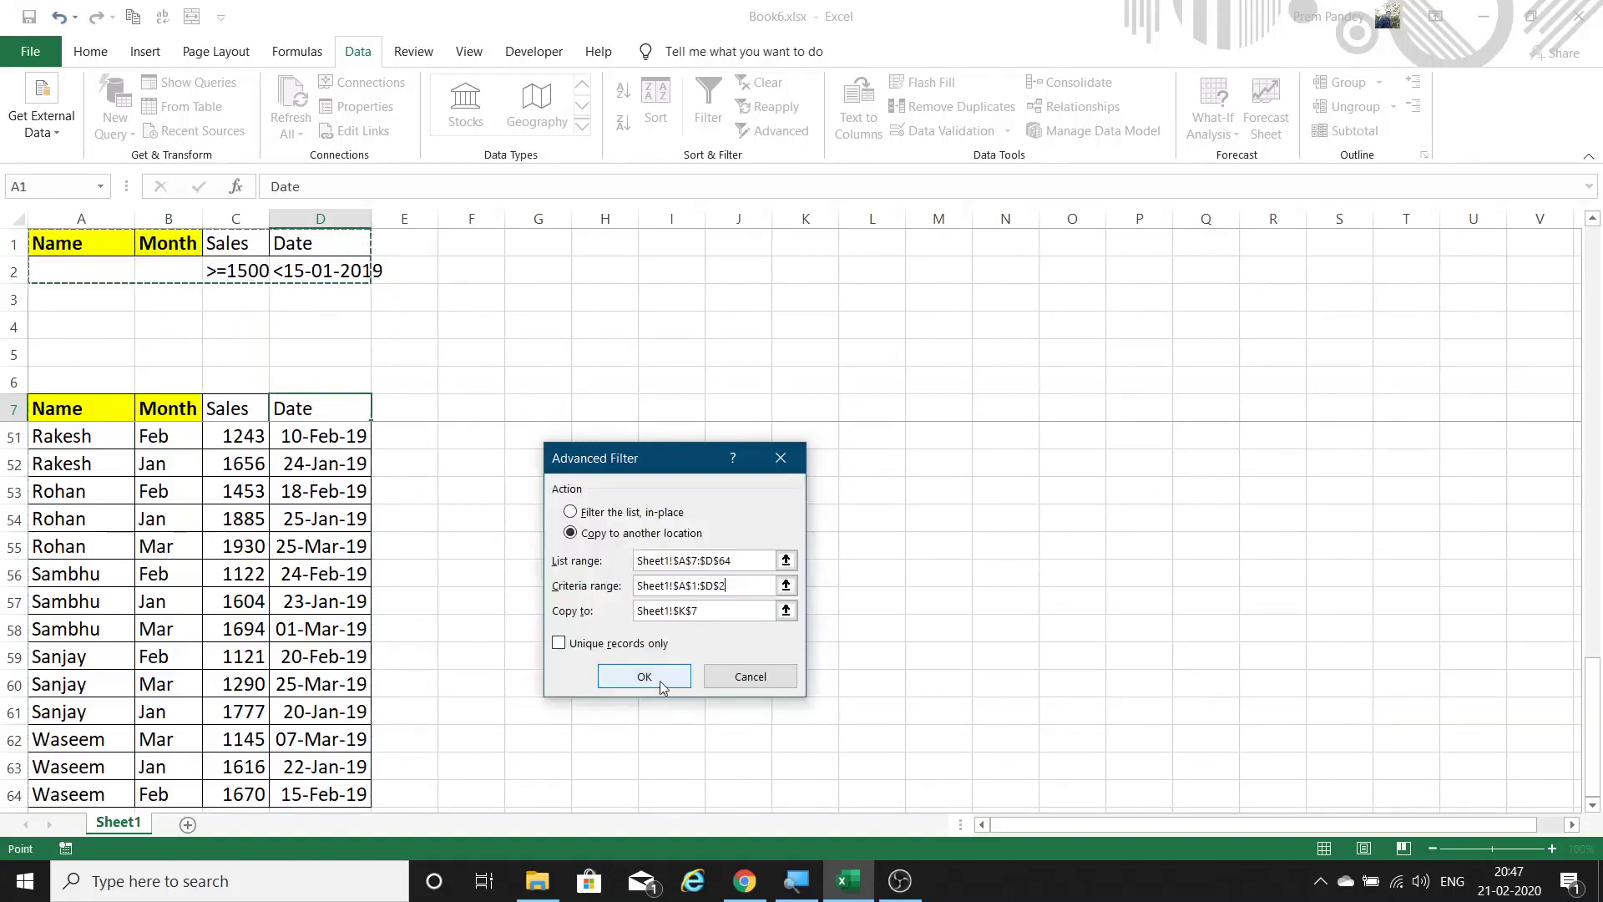
click(658, 678)
Step: AutoFit column N to show dates 13-Jan-19 and 05-Jan-19, then check M8's sales value
scroll(804, 557, up, 5)
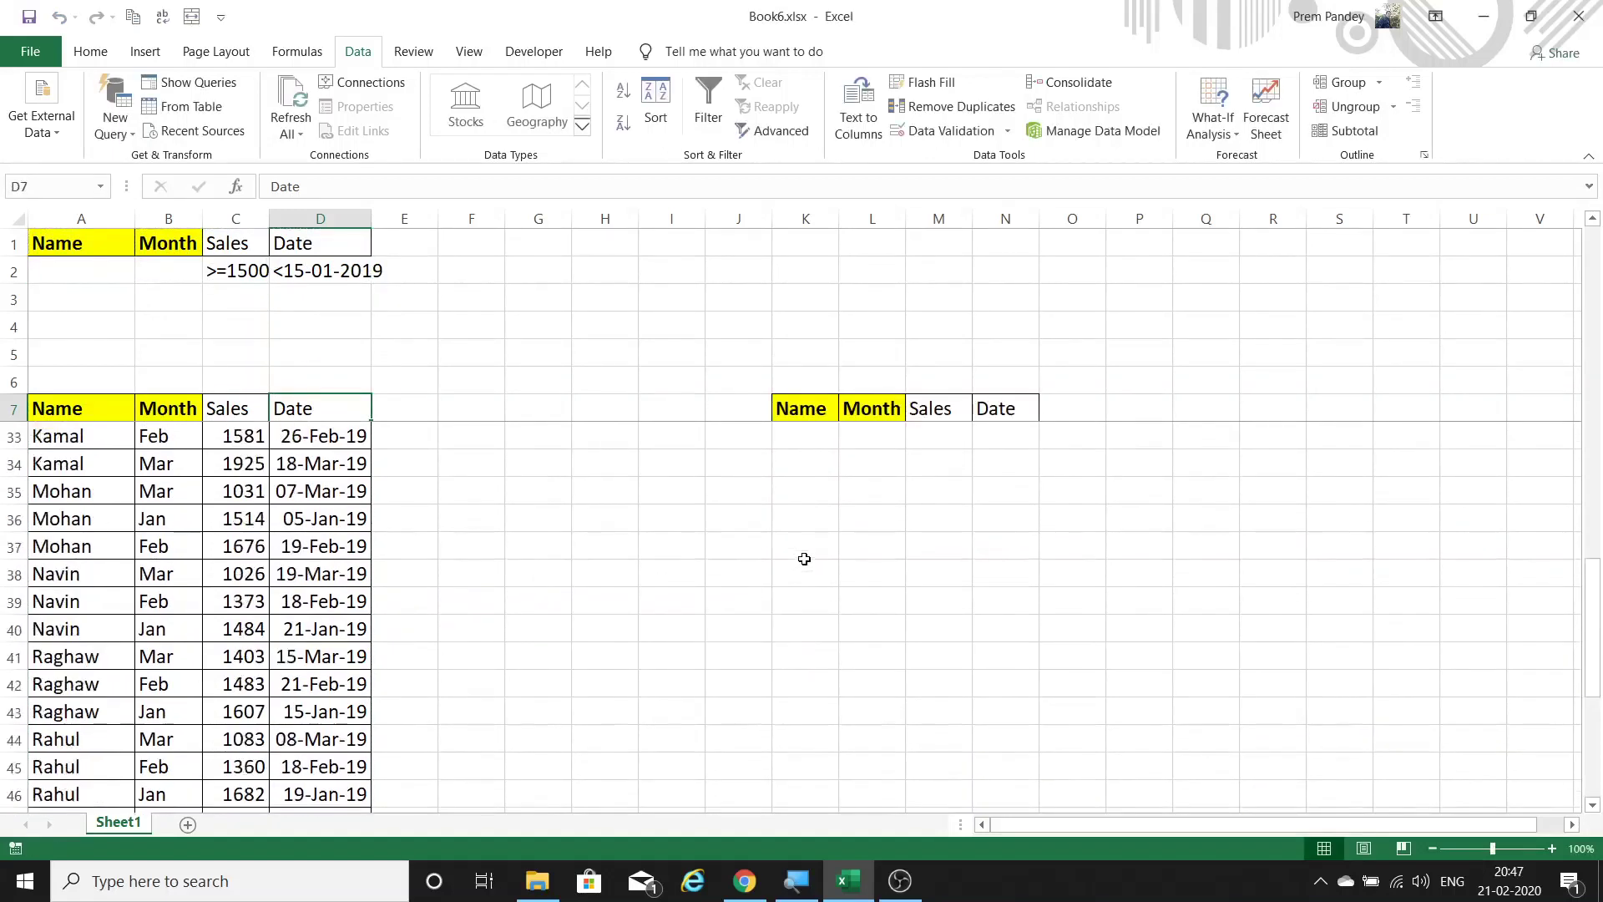
scroll(804, 558, up, 9)
drag(806, 410, 826, 635)
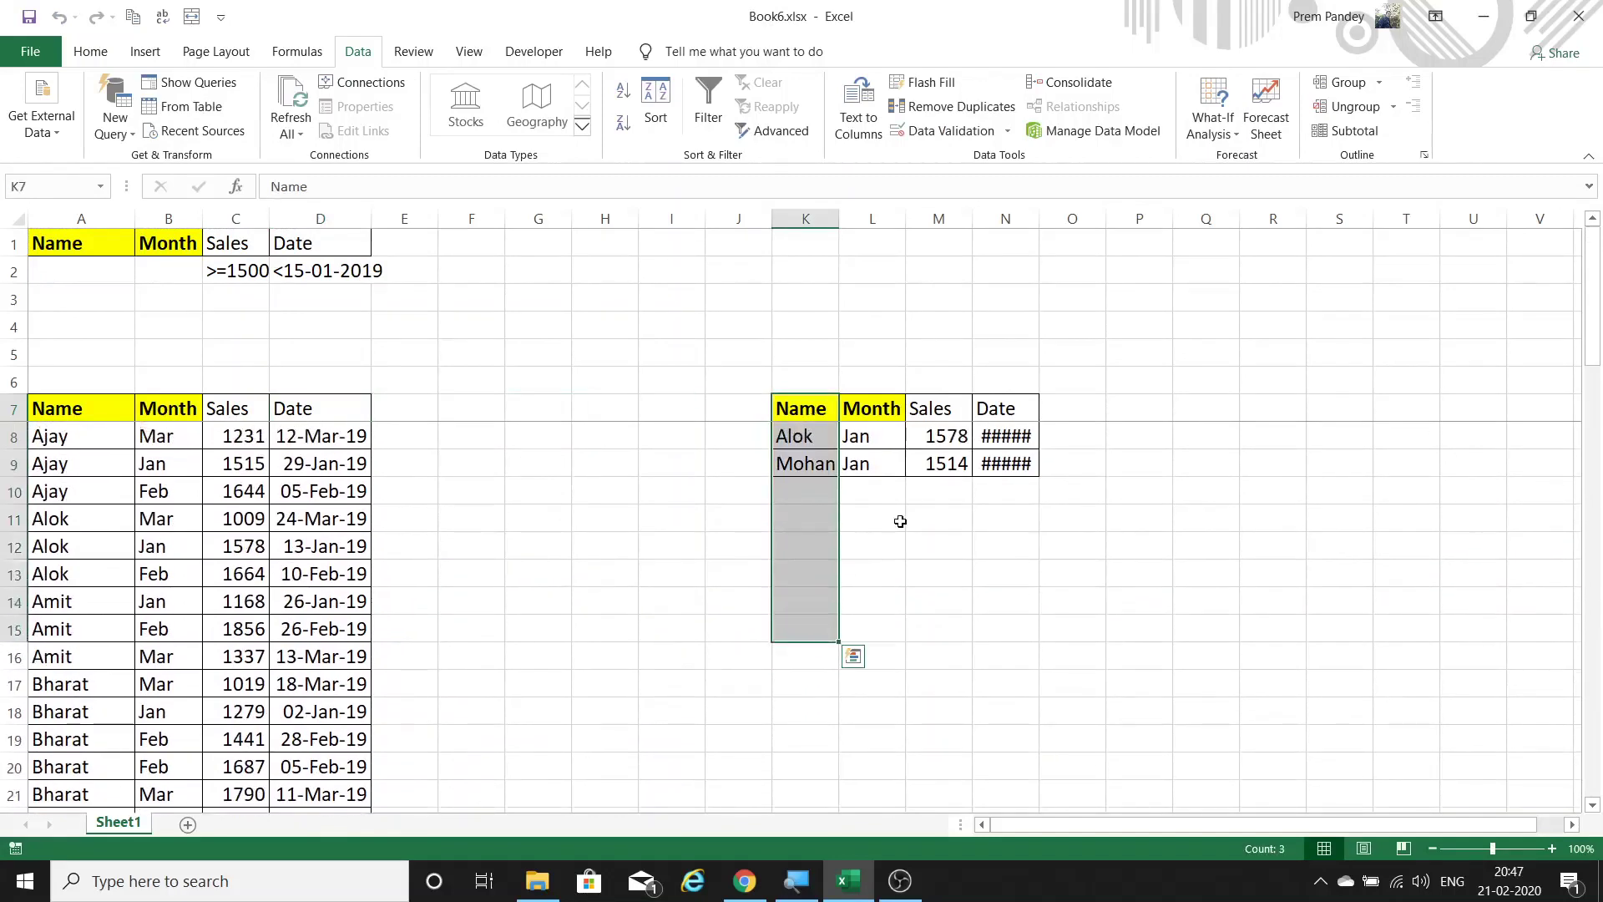
double_click(1040, 219)
click(1017, 436)
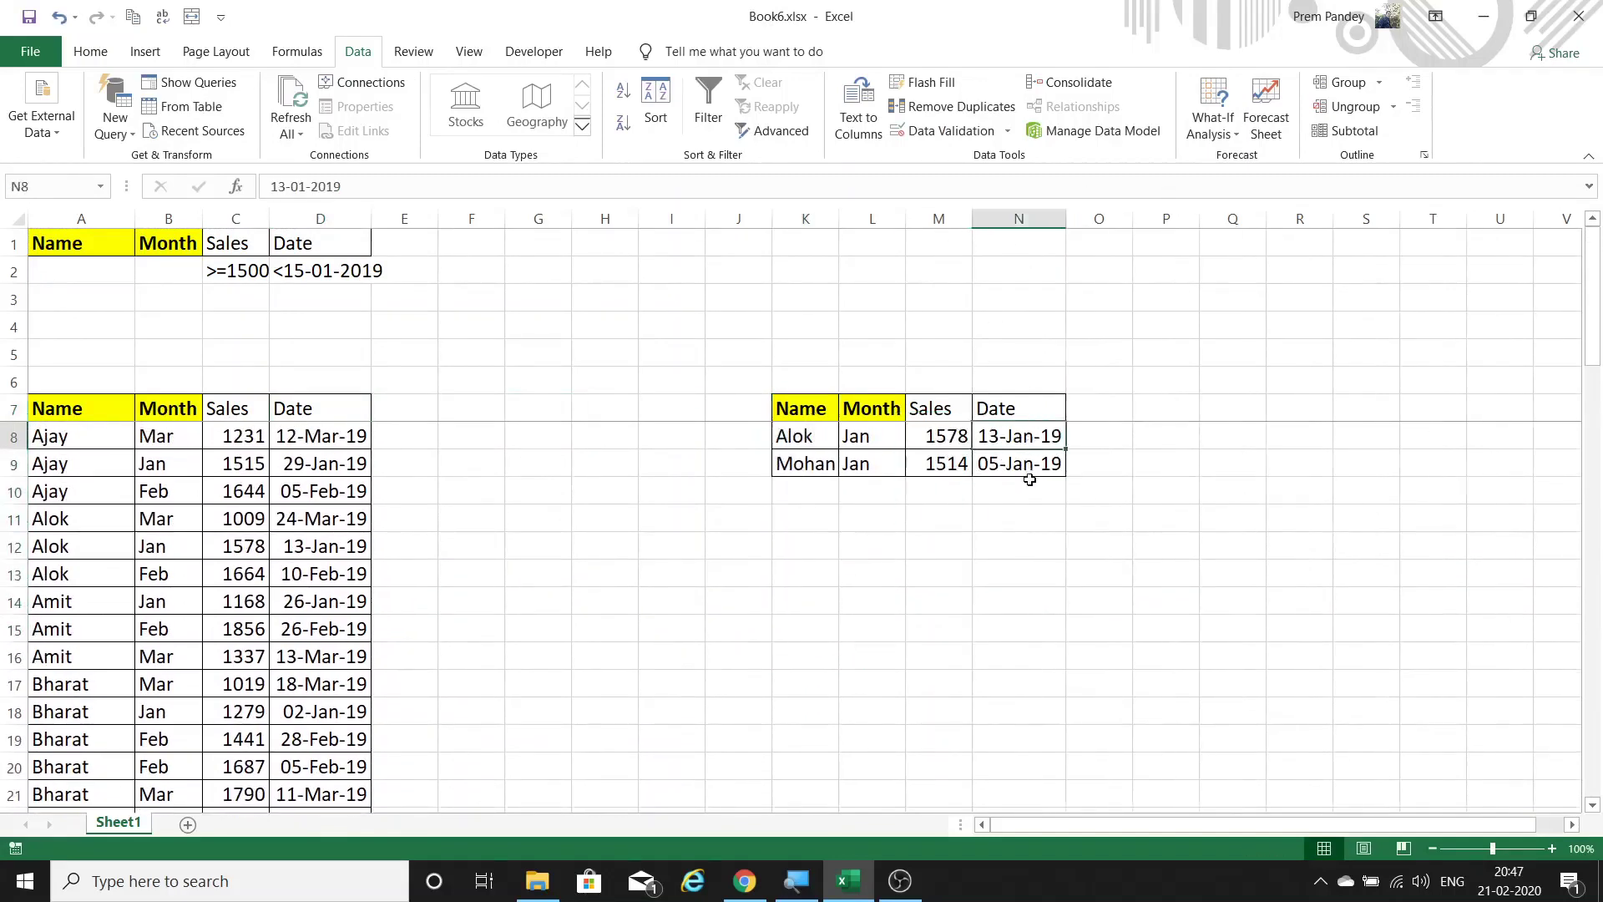
click(938, 438)
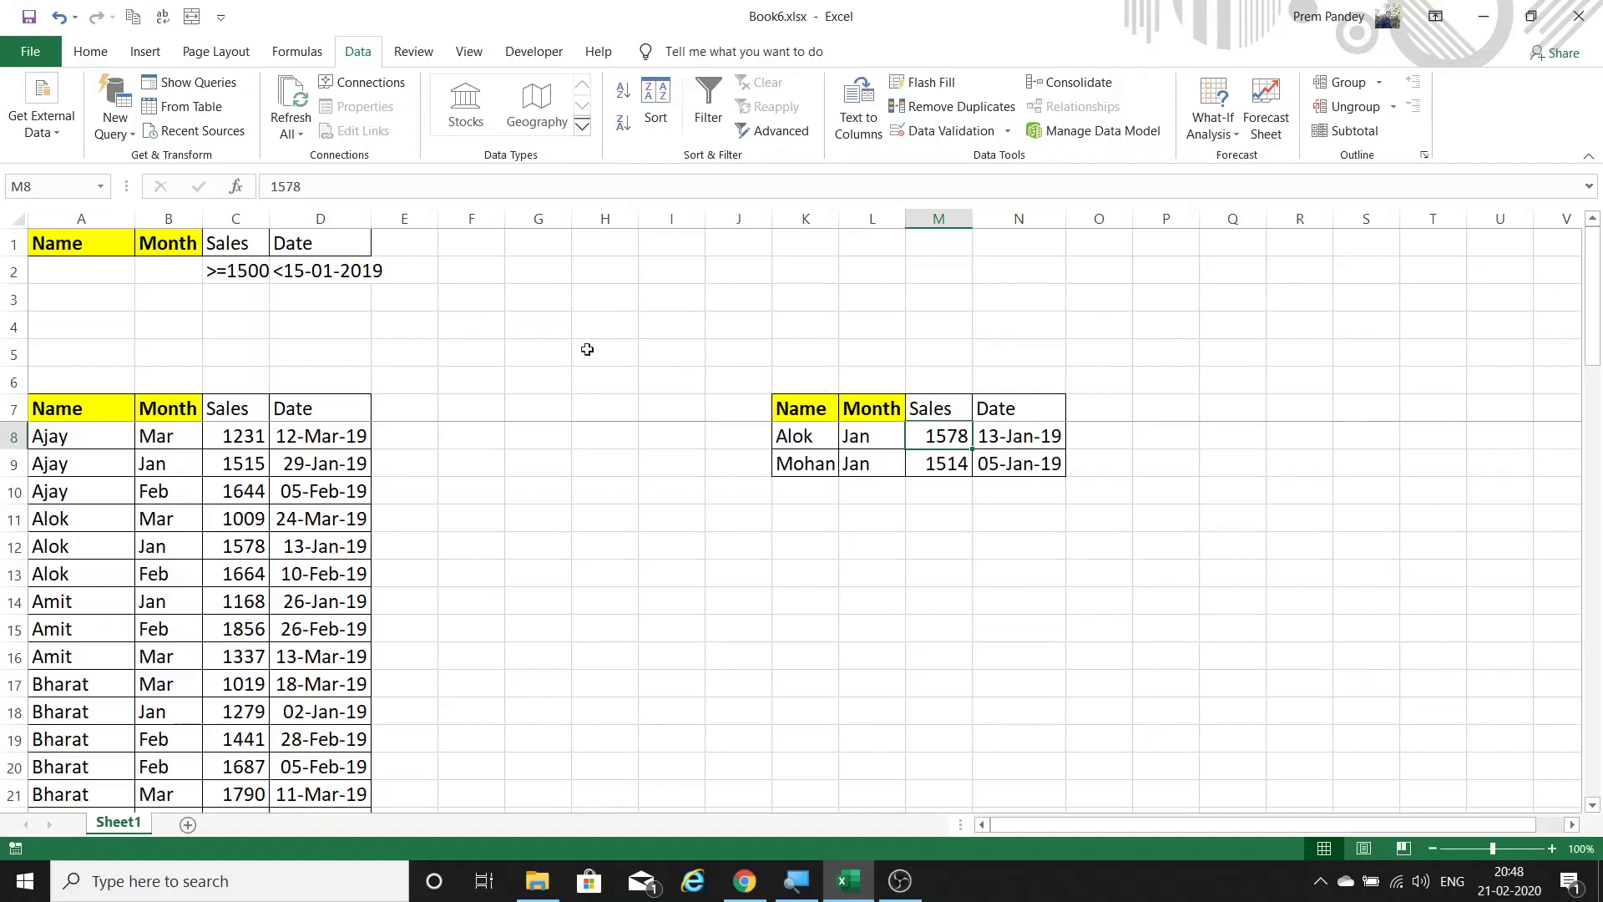
Step: Delete the previous results in columns K:N
drag(783, 409, 1005, 467)
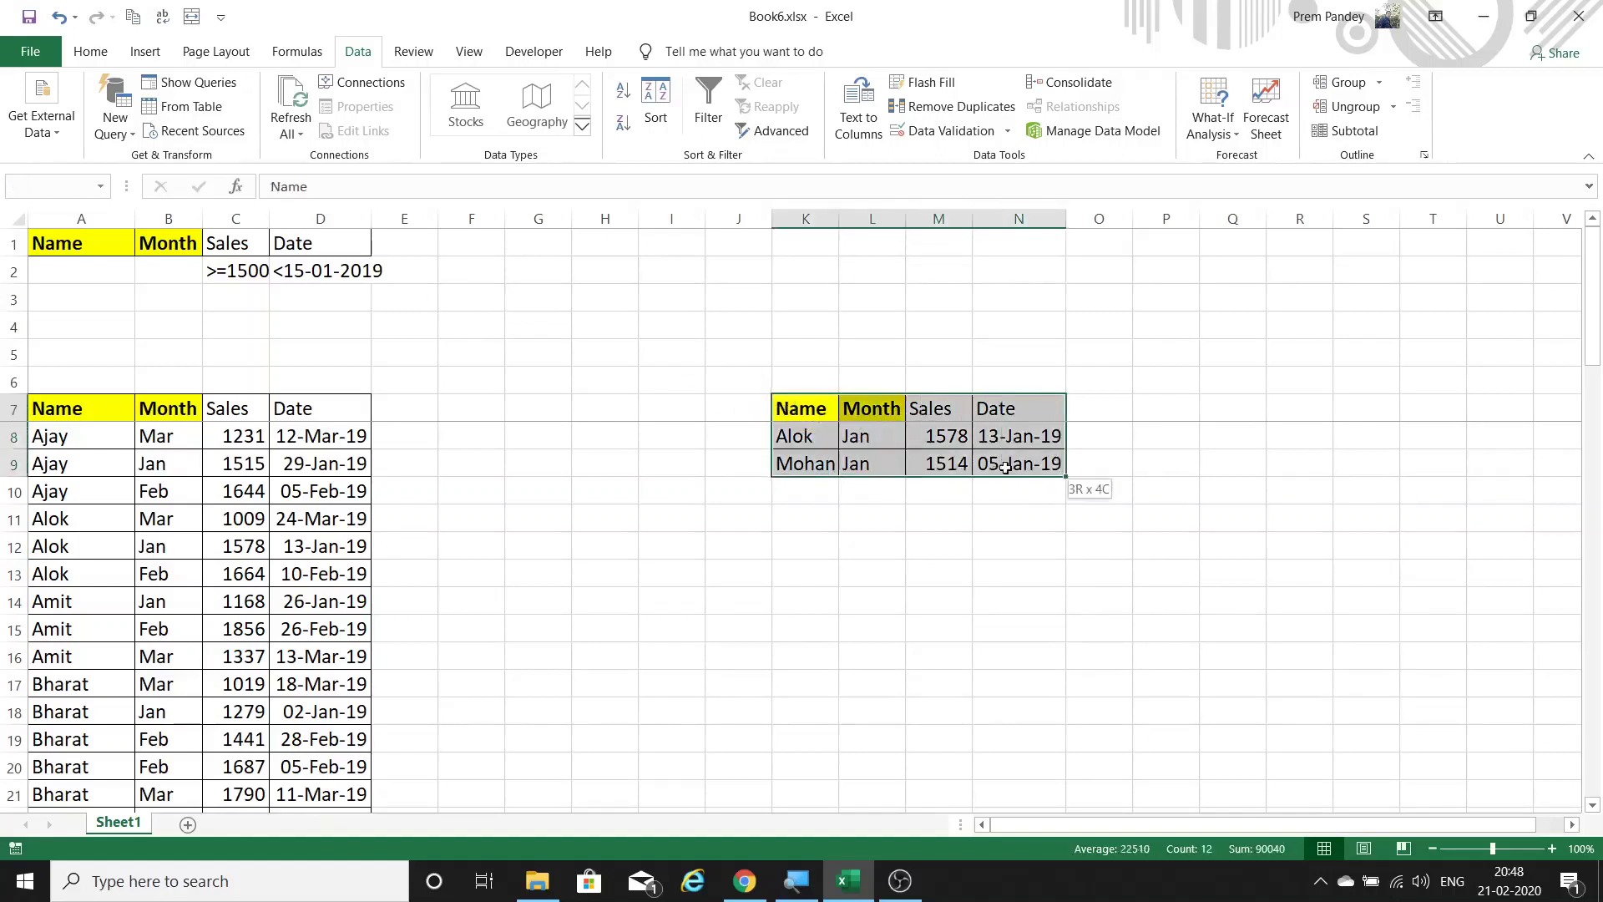
key(ctrl+space)
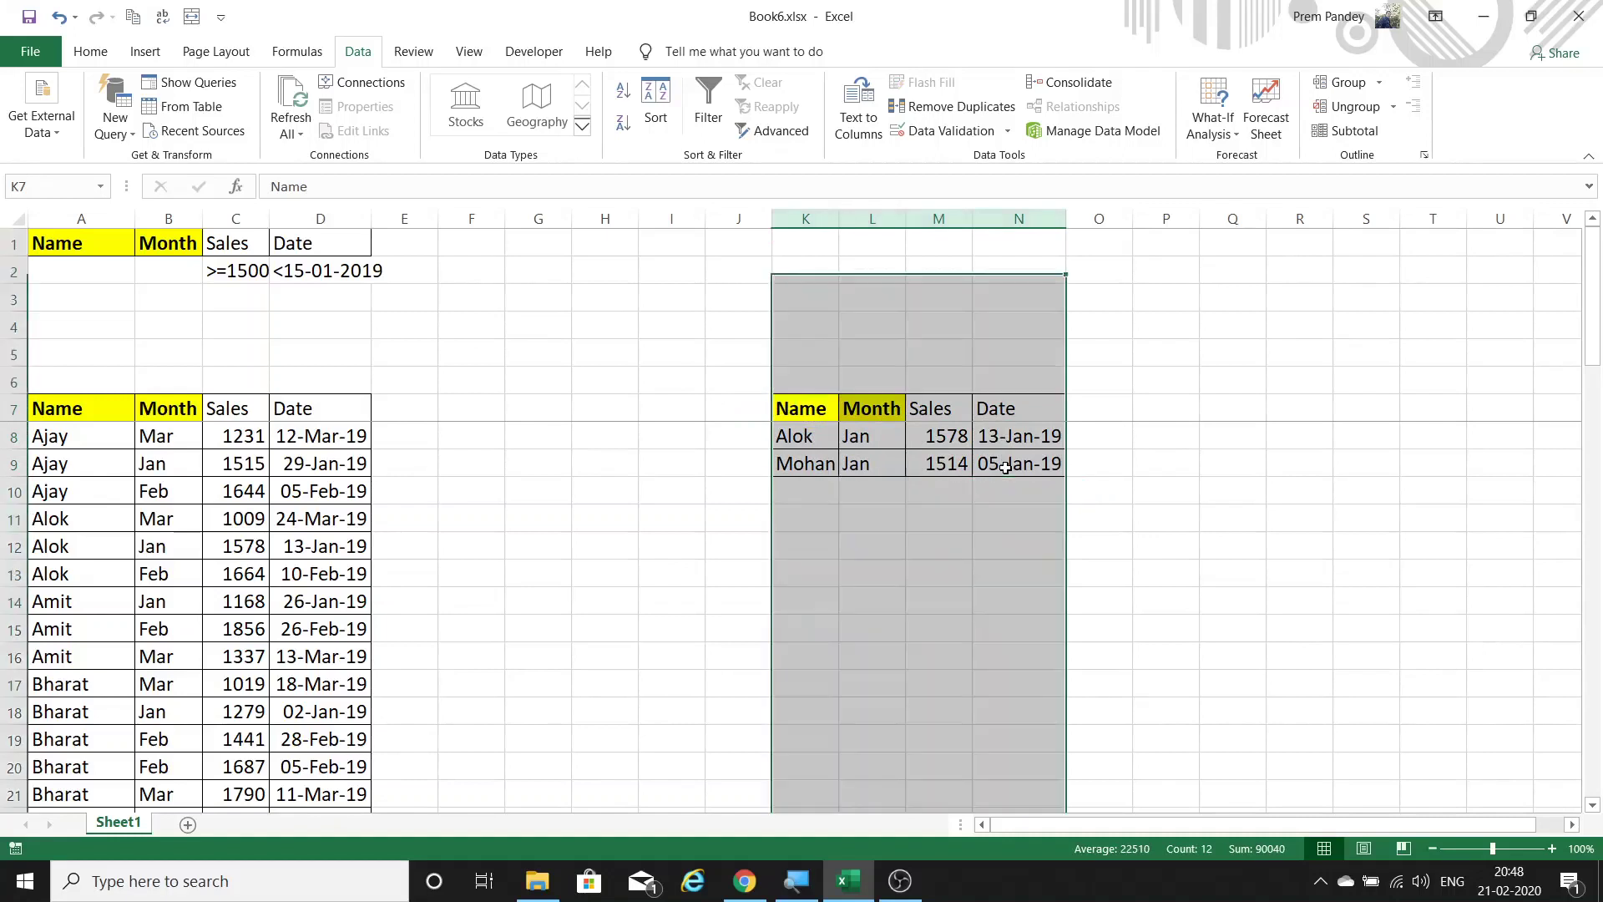
key(ctrl+minus)
Step: Move the <15-01-2019 criterion from D2 to D3 and AutoFit column C
click(341, 270)
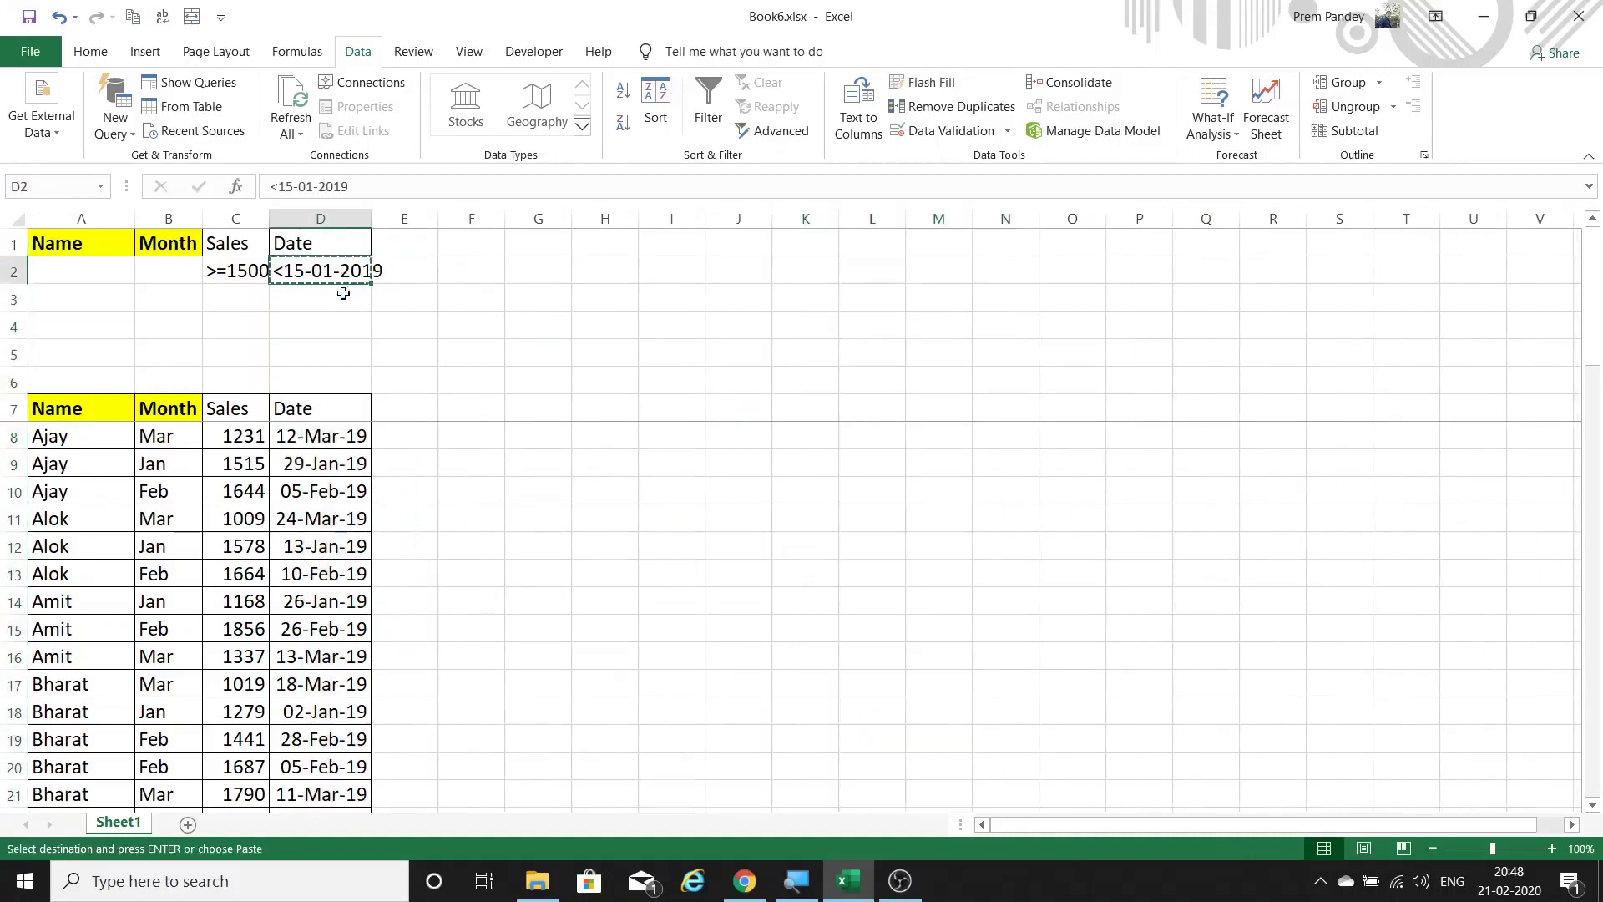
drag(342, 271, 341, 298)
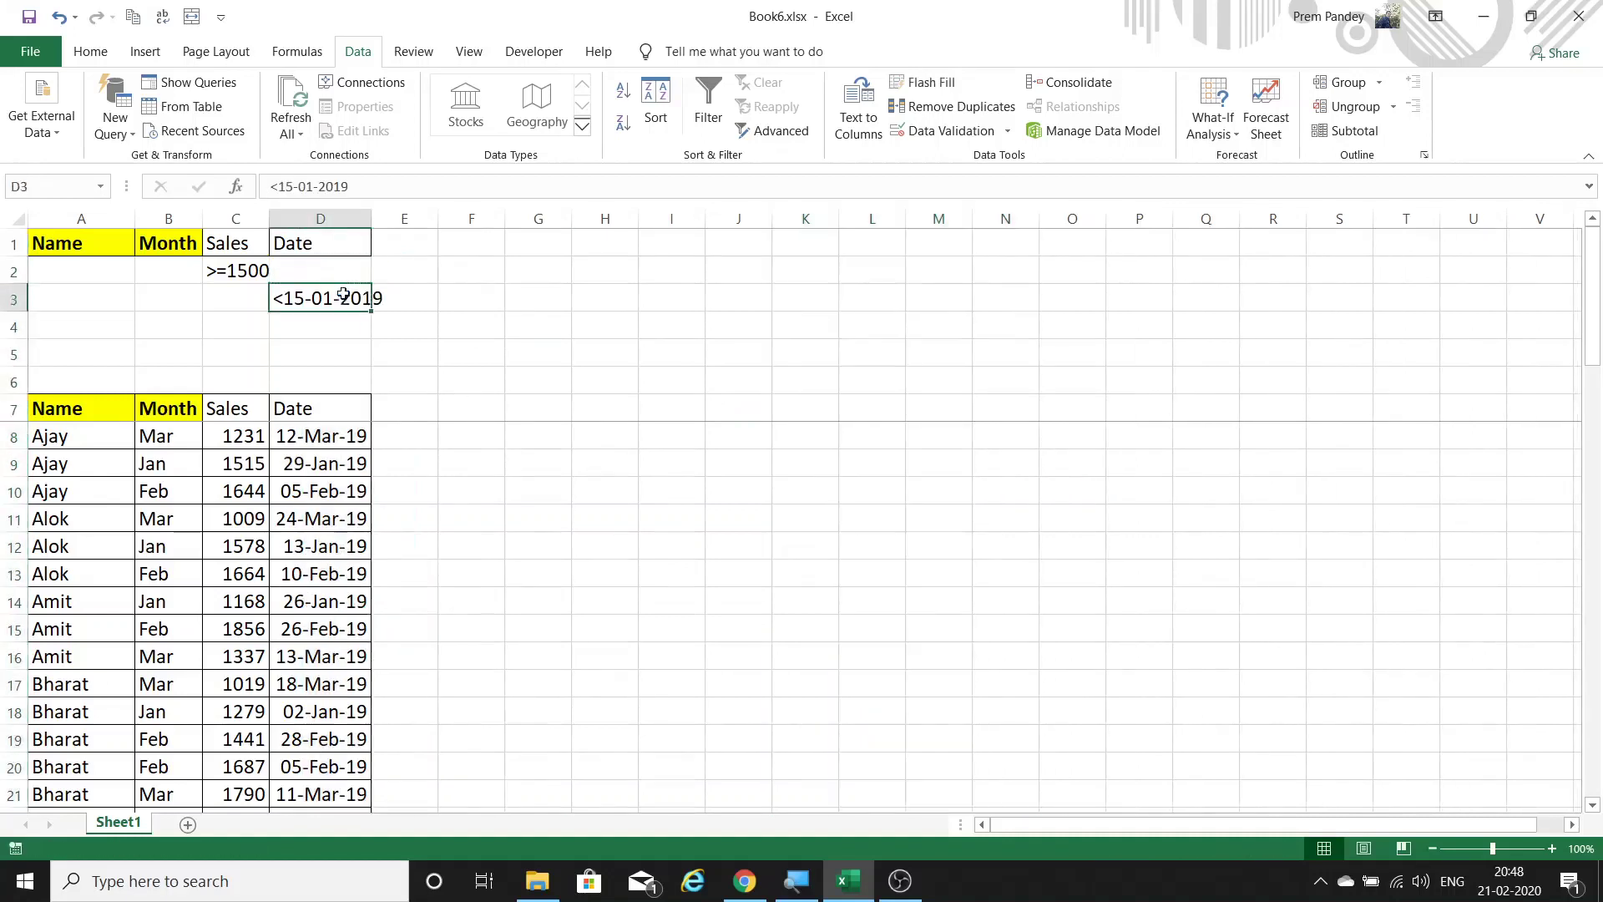
click(235, 270)
double_click(269, 217)
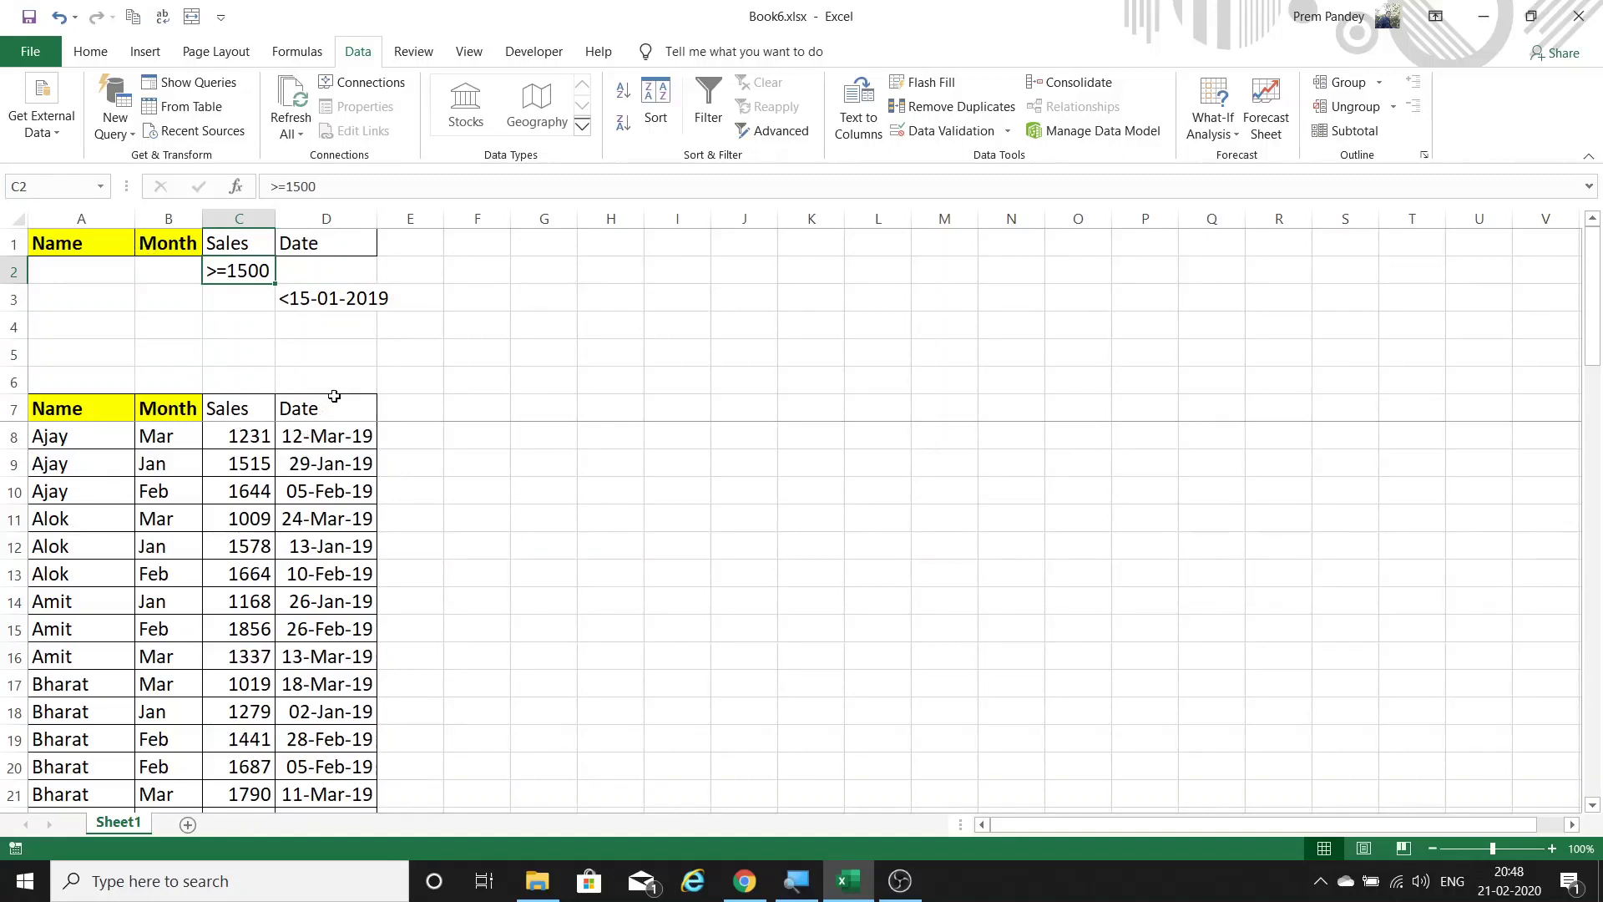
click(331, 298)
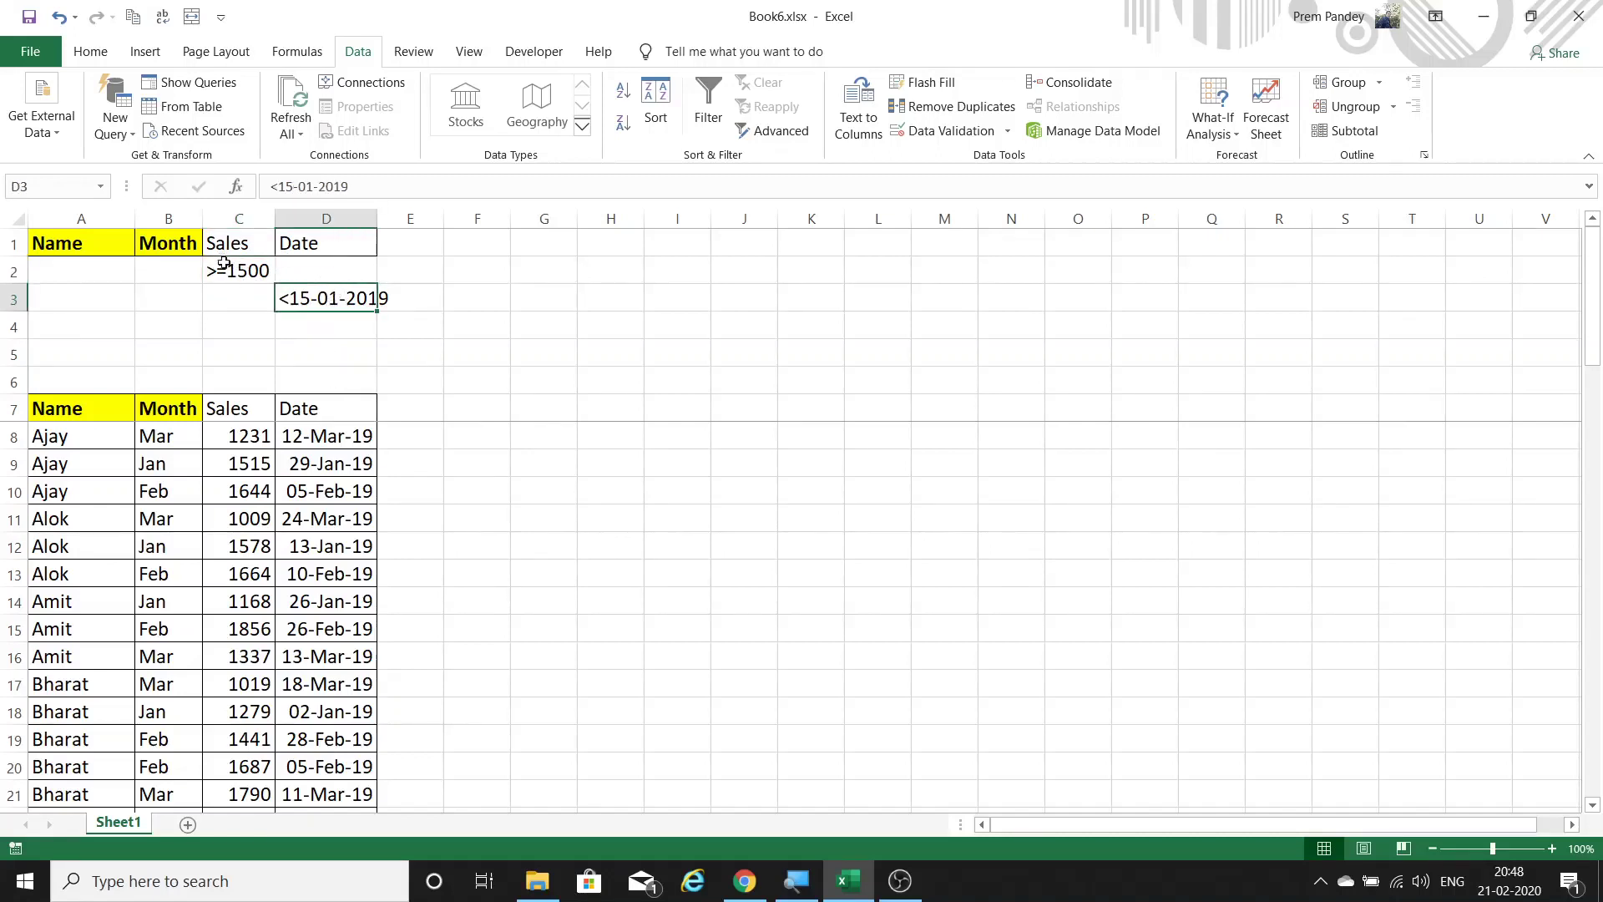
mouse_move(221, 265)
mouse_down()
mouse_move(330, 269)
mouse_move(242, 298)
mouse_up()
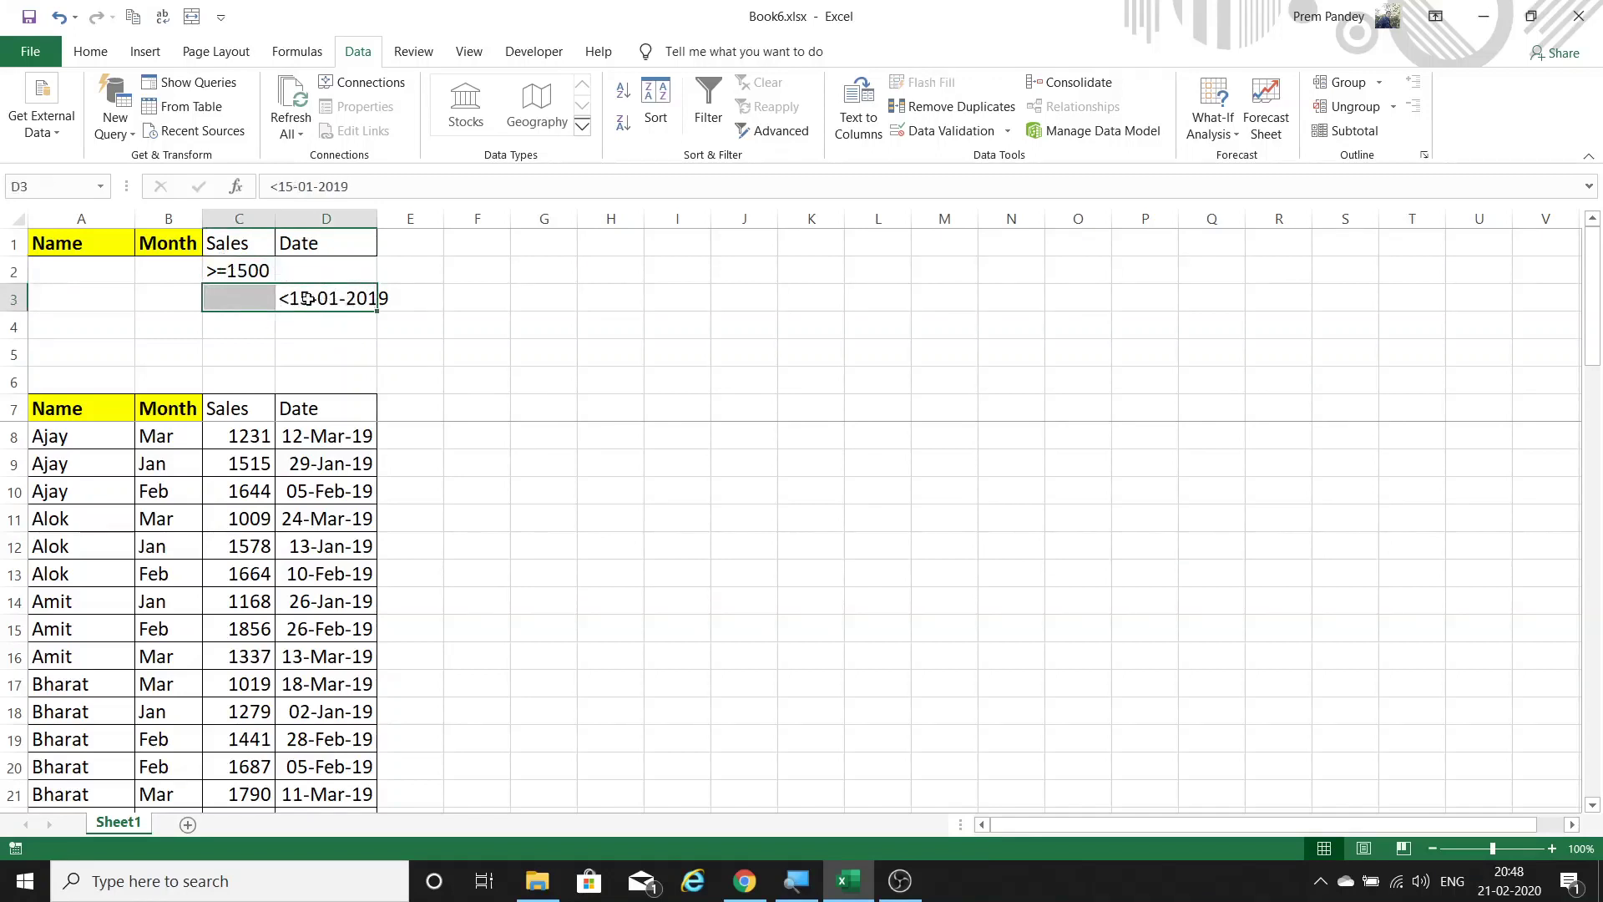
drag(171, 518, 167, 493)
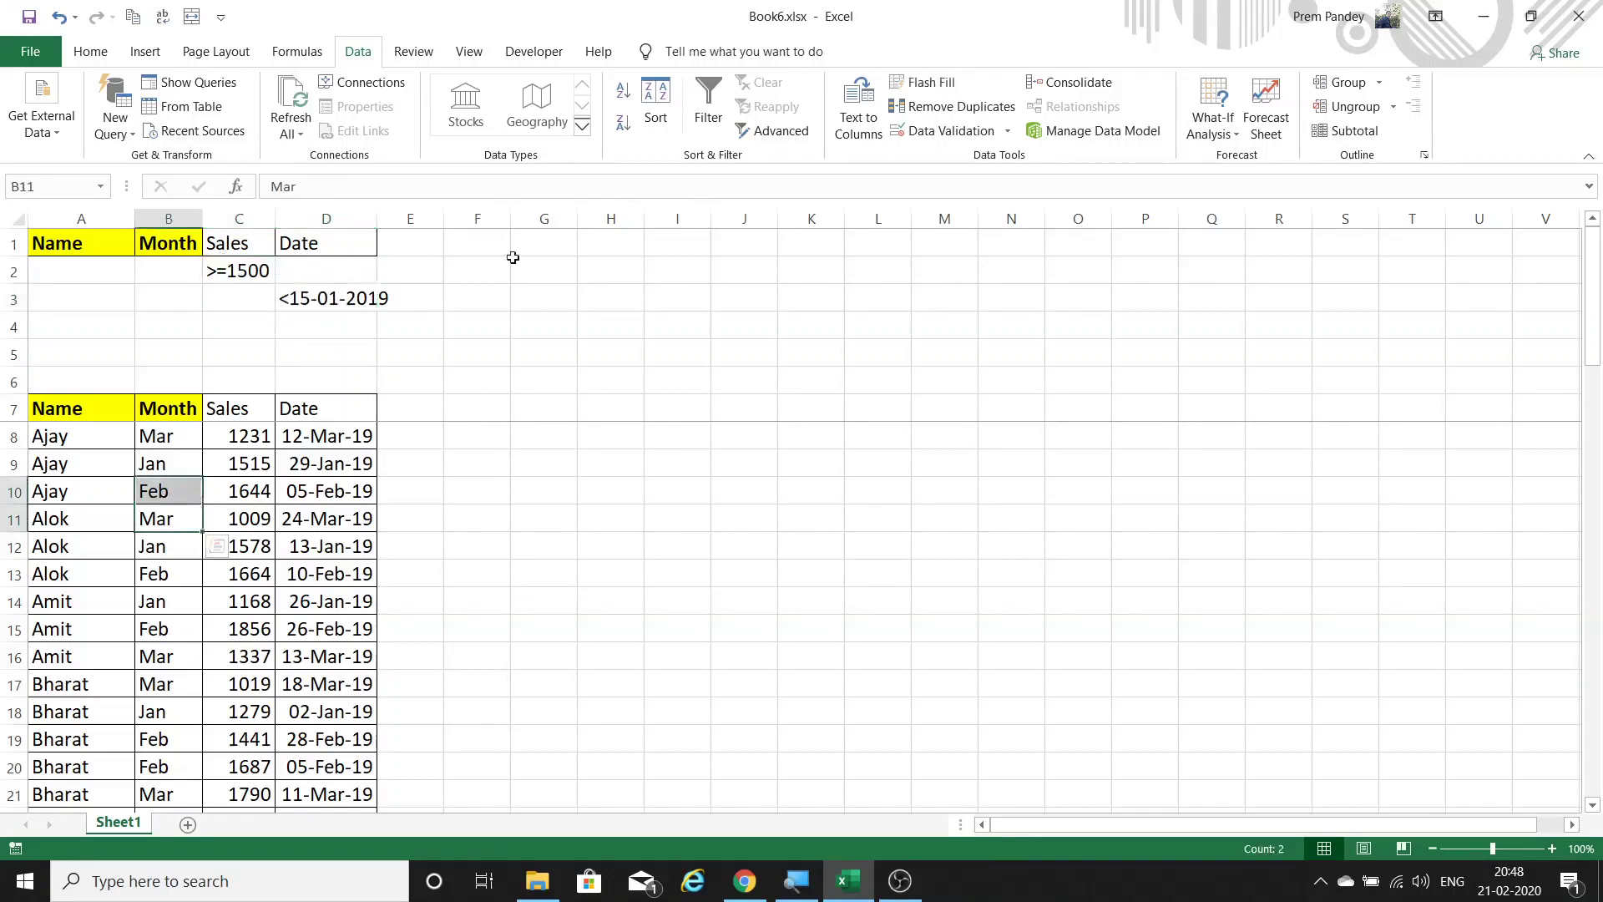
Step: Set Advanced Filter to copy results to K7 with criteria range A1:D3
click(781, 132)
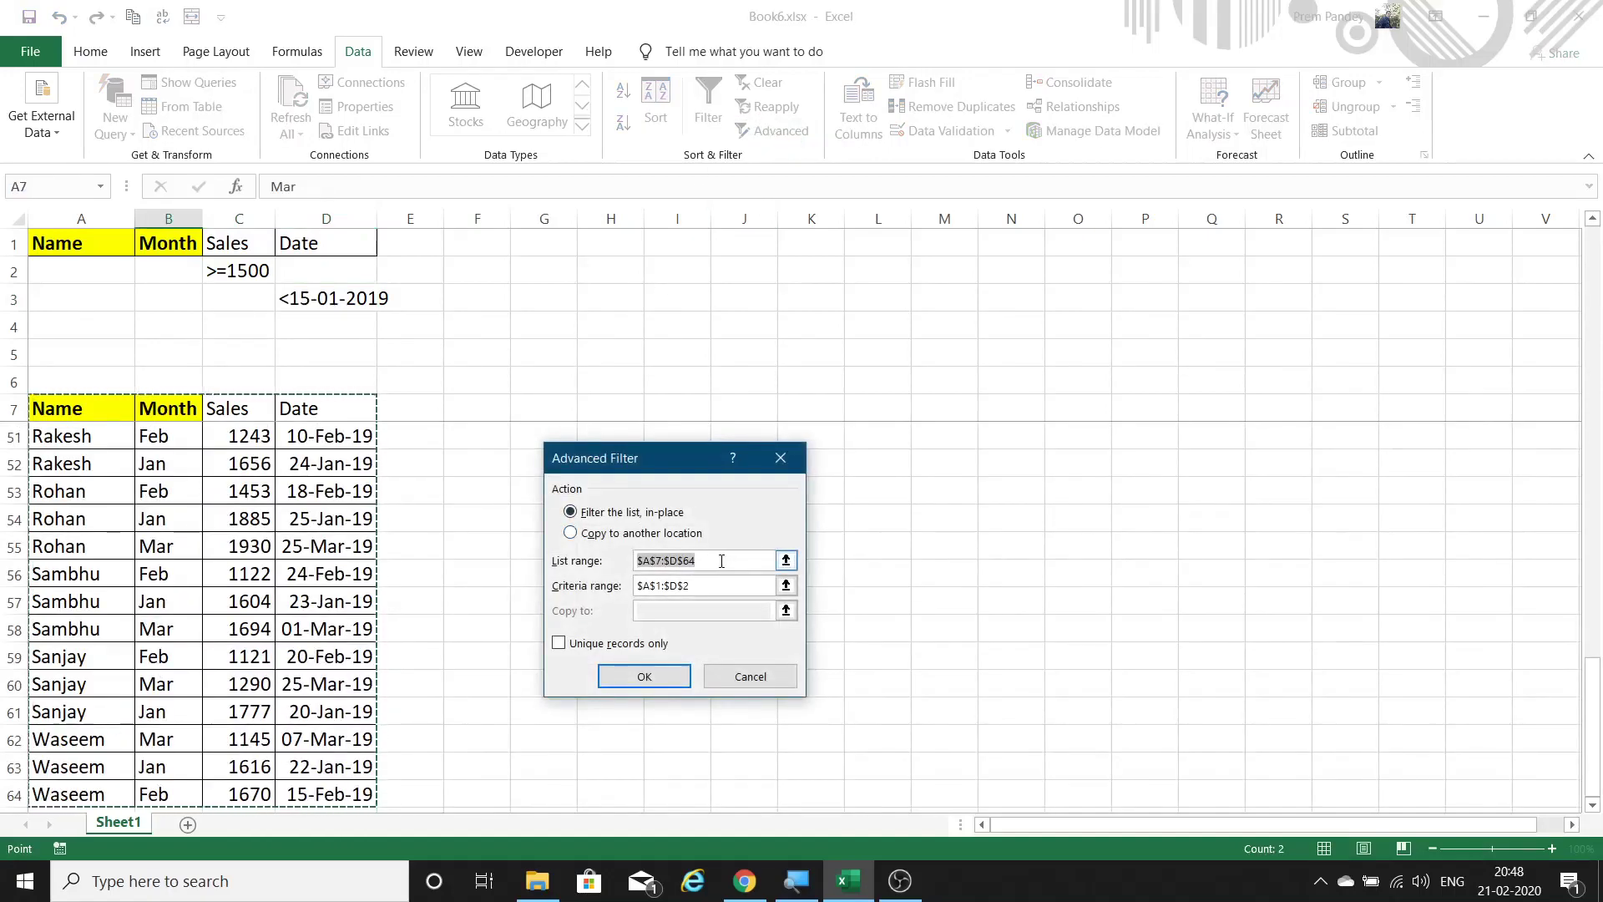
click(637, 534)
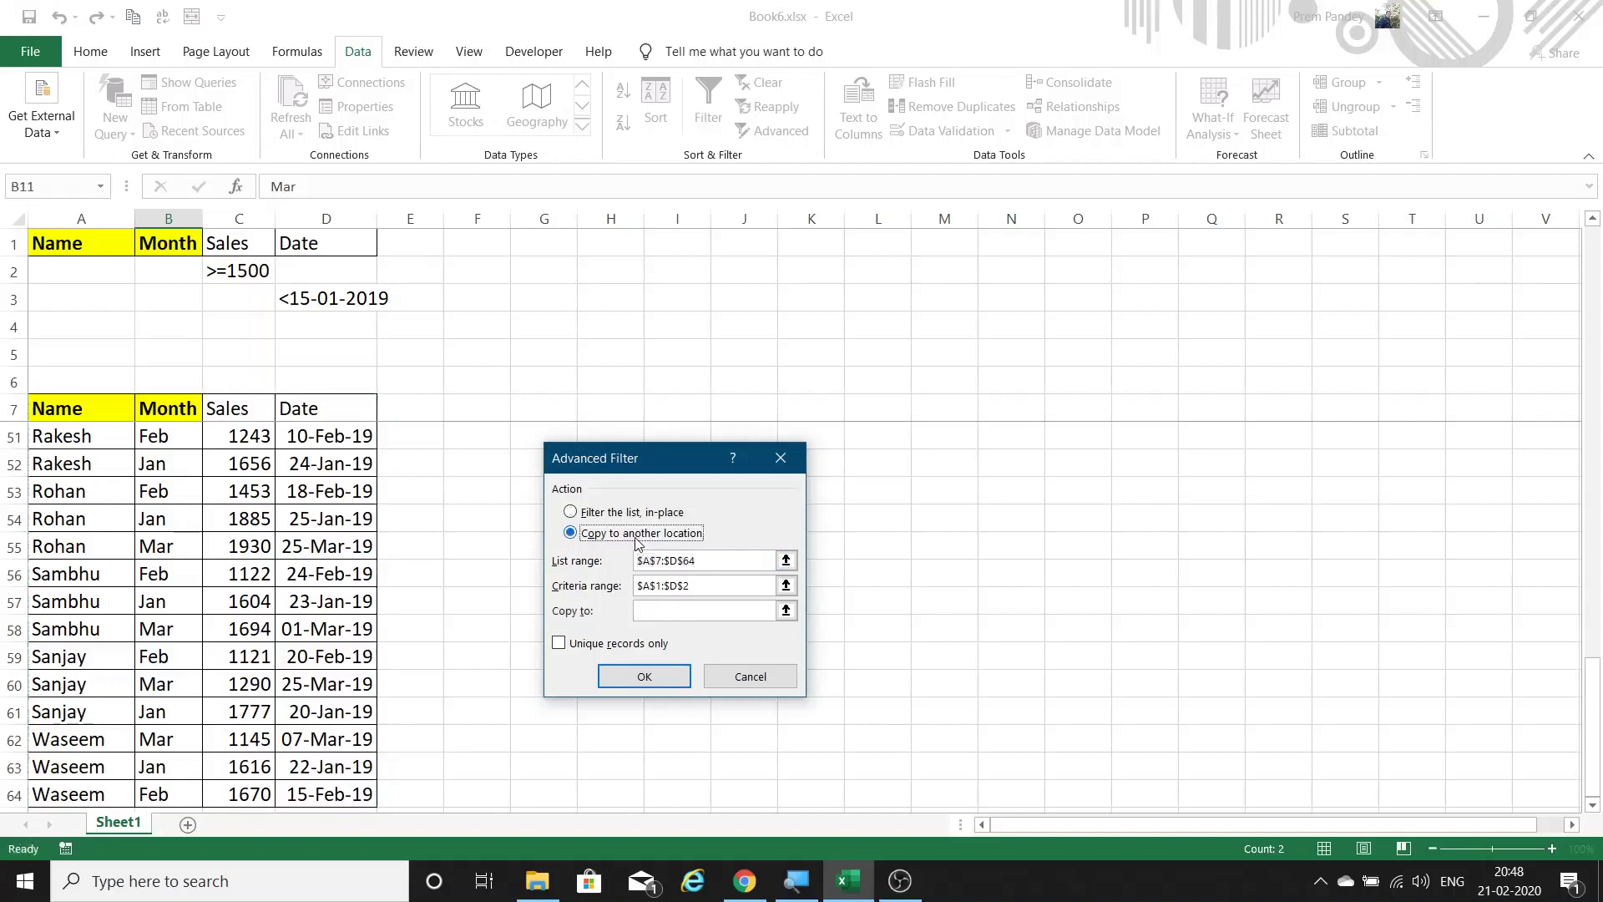
click(668, 611)
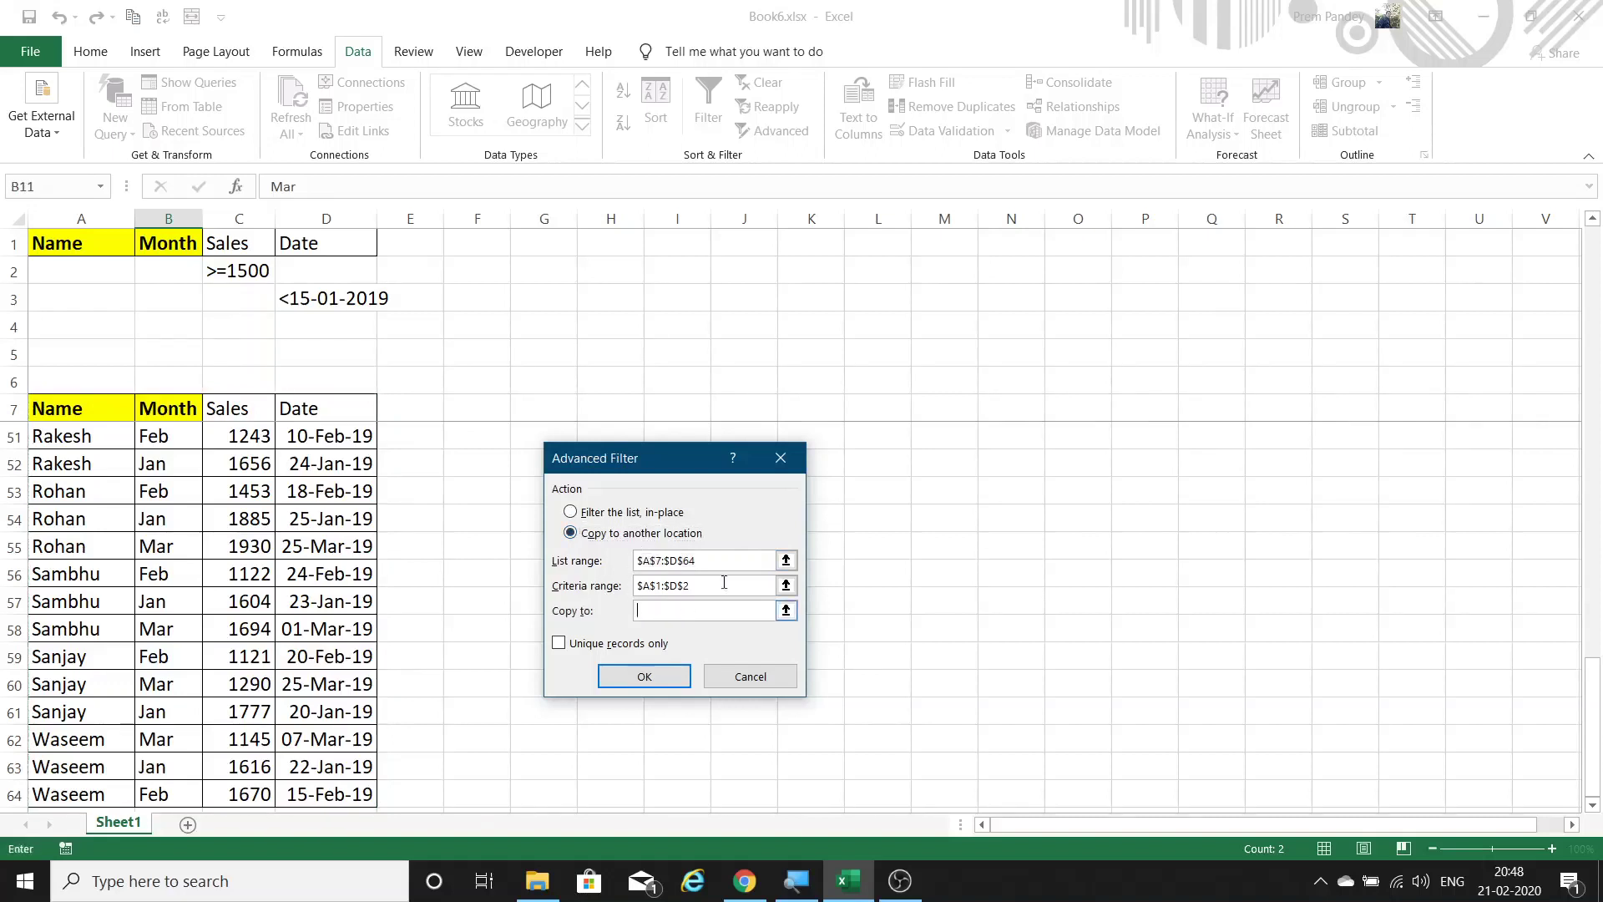
click(825, 395)
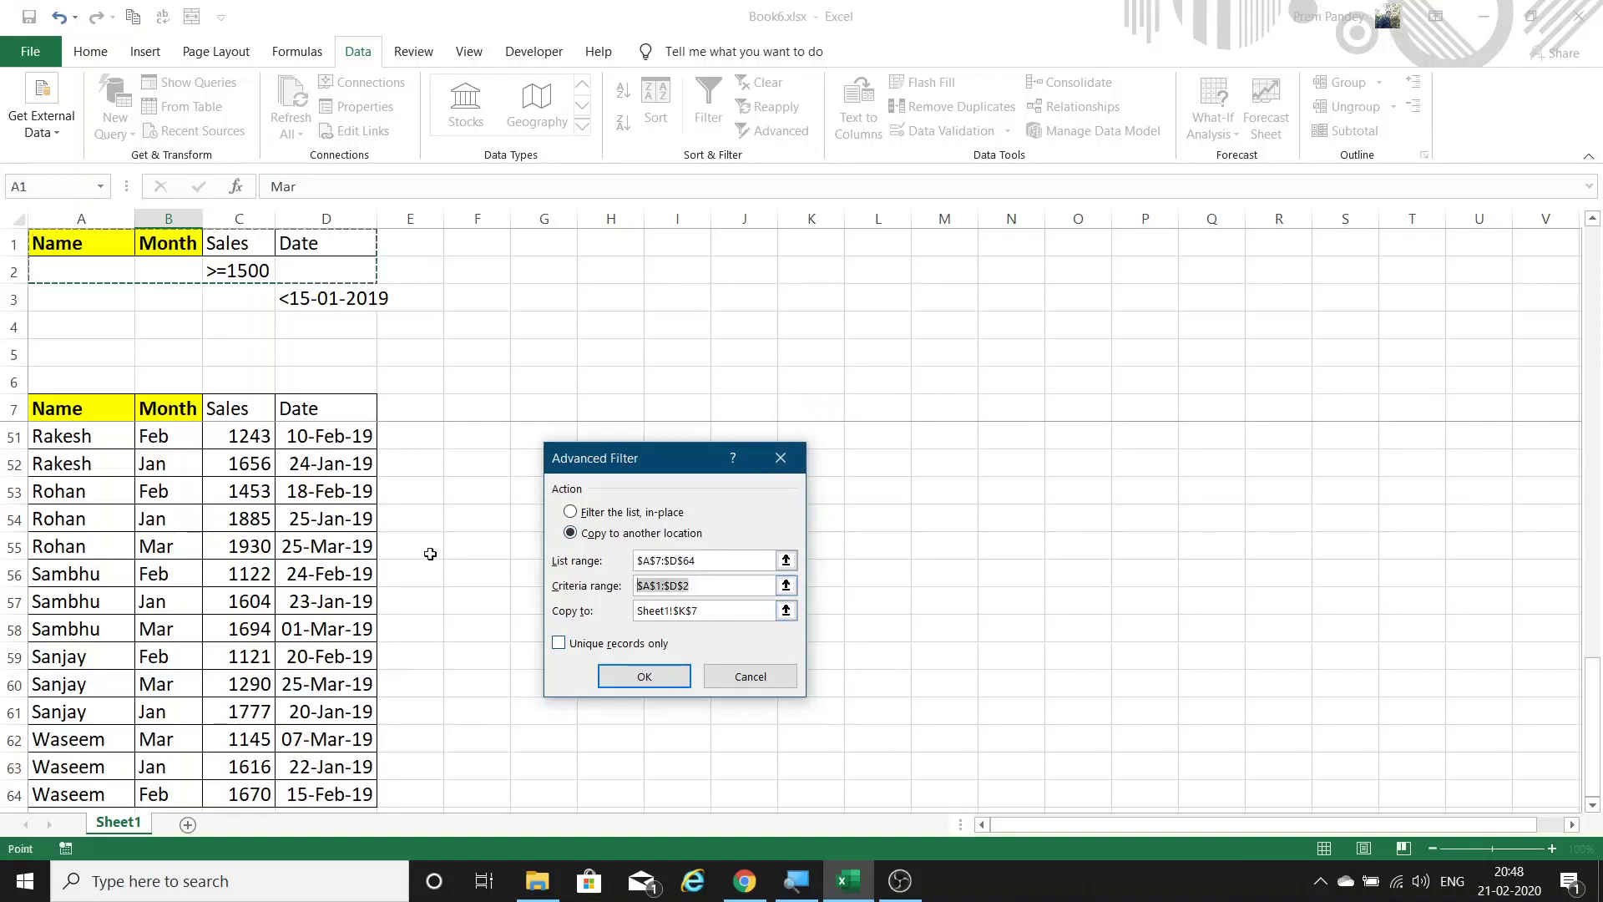
click(726, 585)
drag(100, 242, 345, 307)
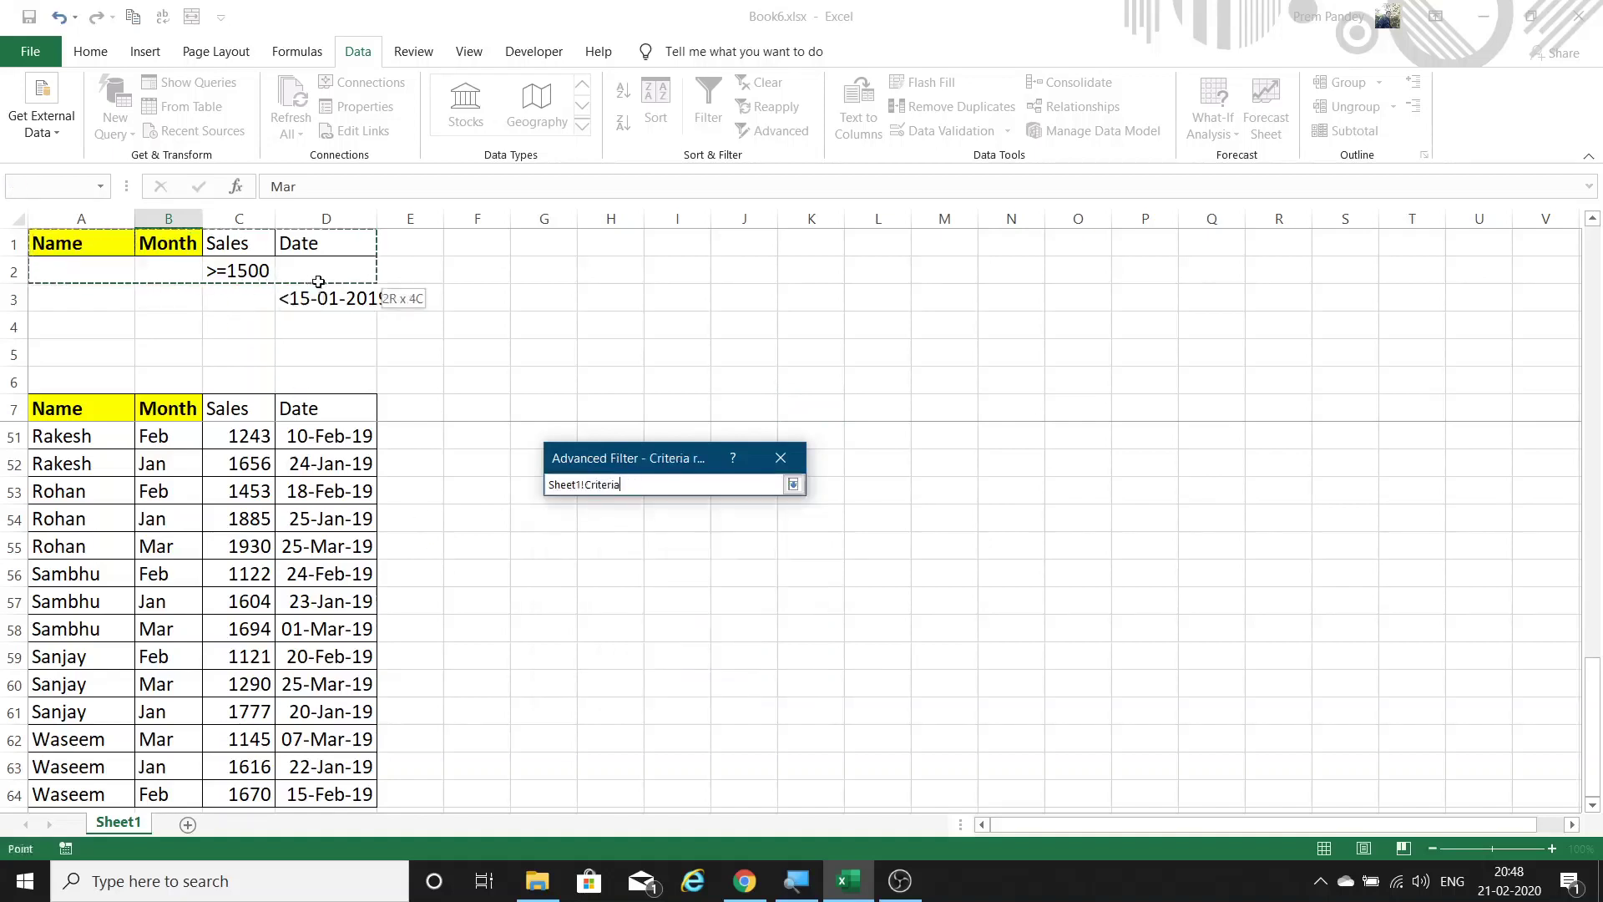
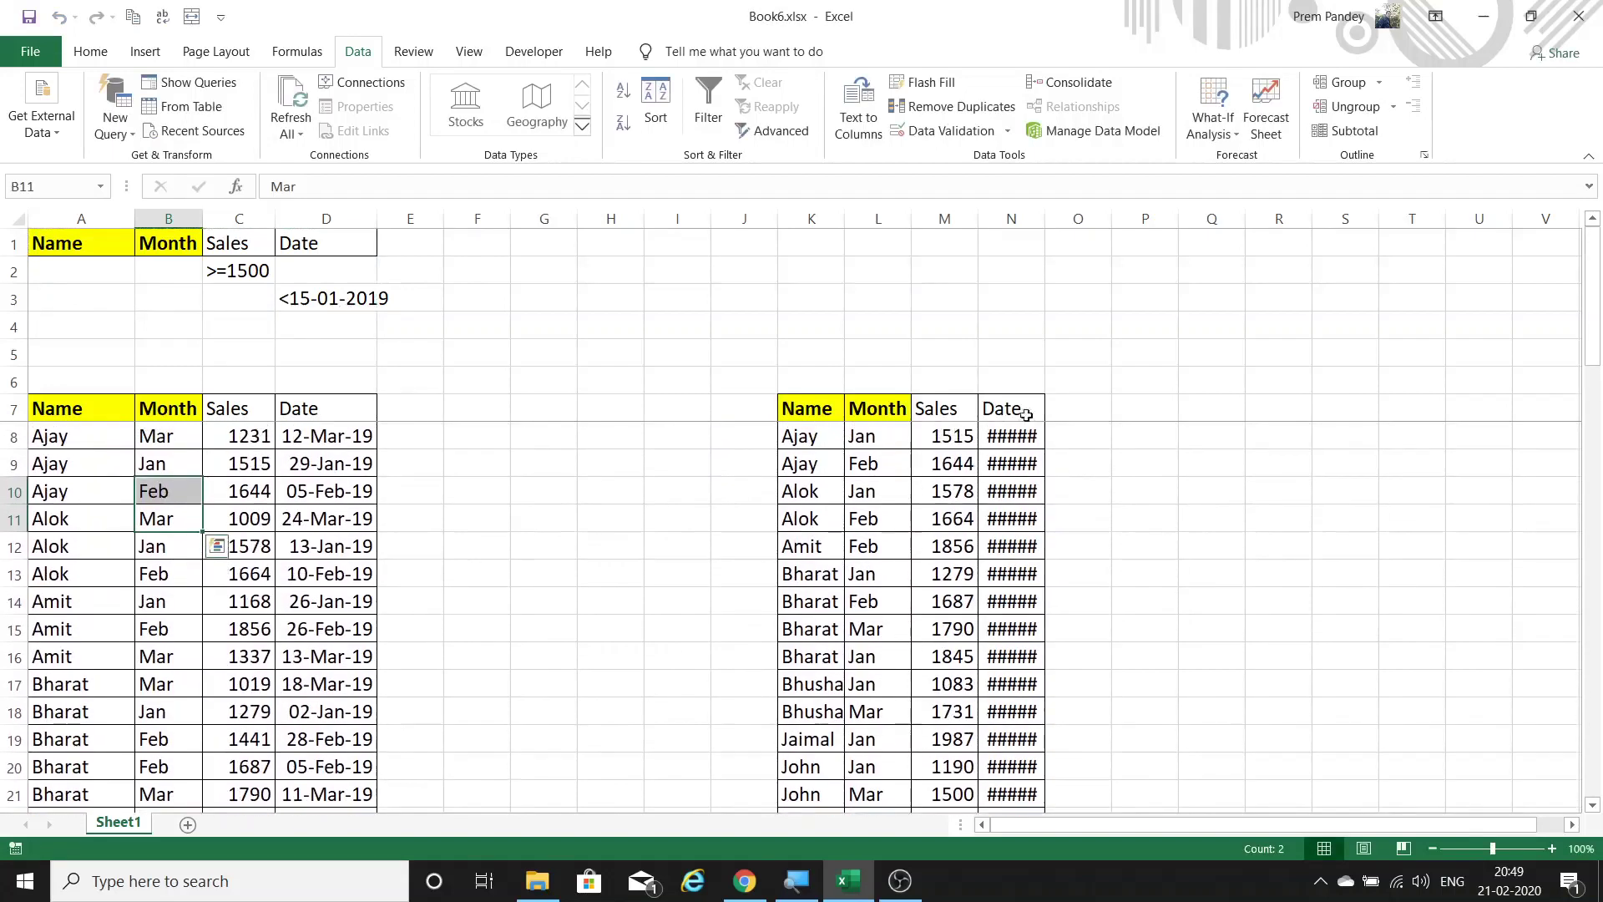
Step: AutoFit column N so the extracted table's dates display in full instead of #####
double_click(1051, 212)
click(1039, 490)
click(1038, 410)
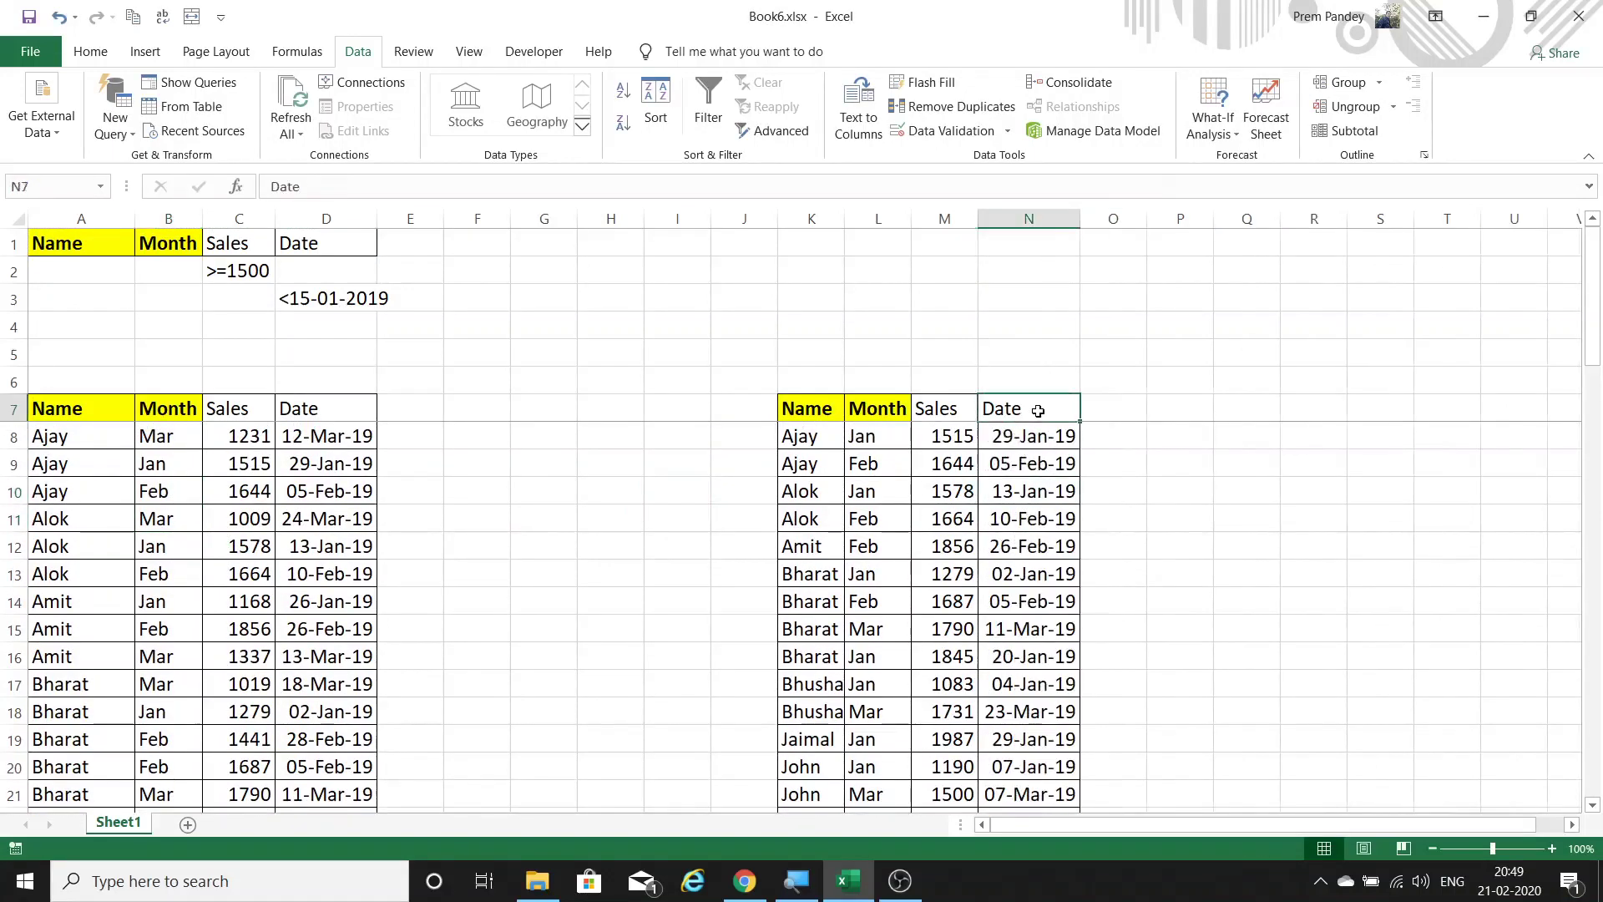
drag(1038, 410, 1029, 408)
Step: Check the <15-01-2019 criterion against the extracted Sales and Date values
click(288, 297)
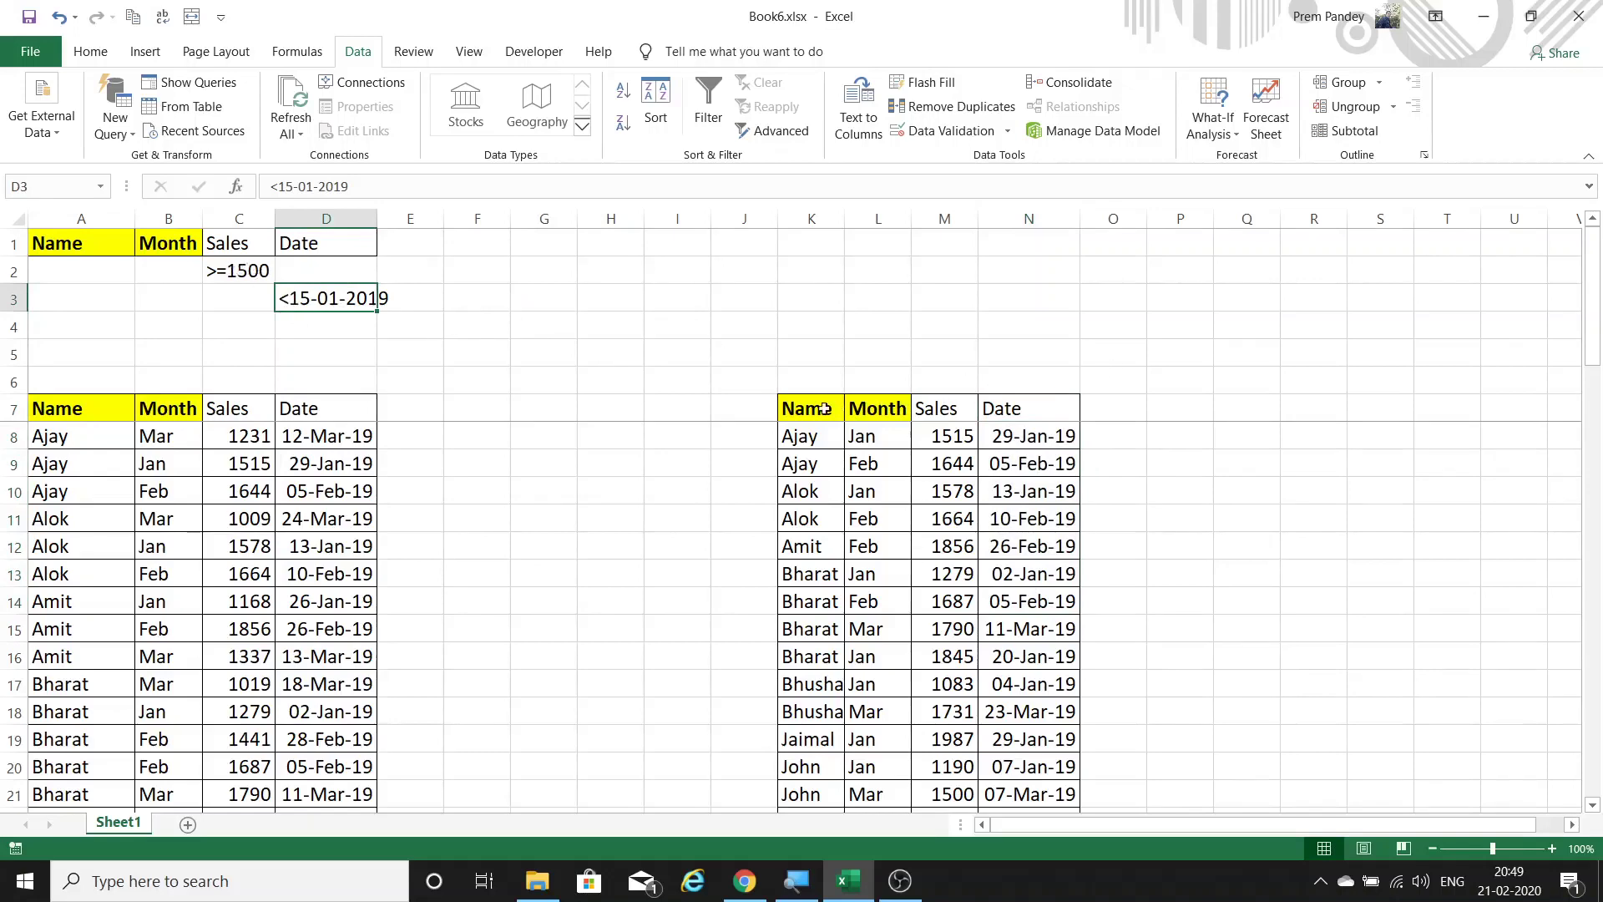
drag(825, 408, 1044, 399)
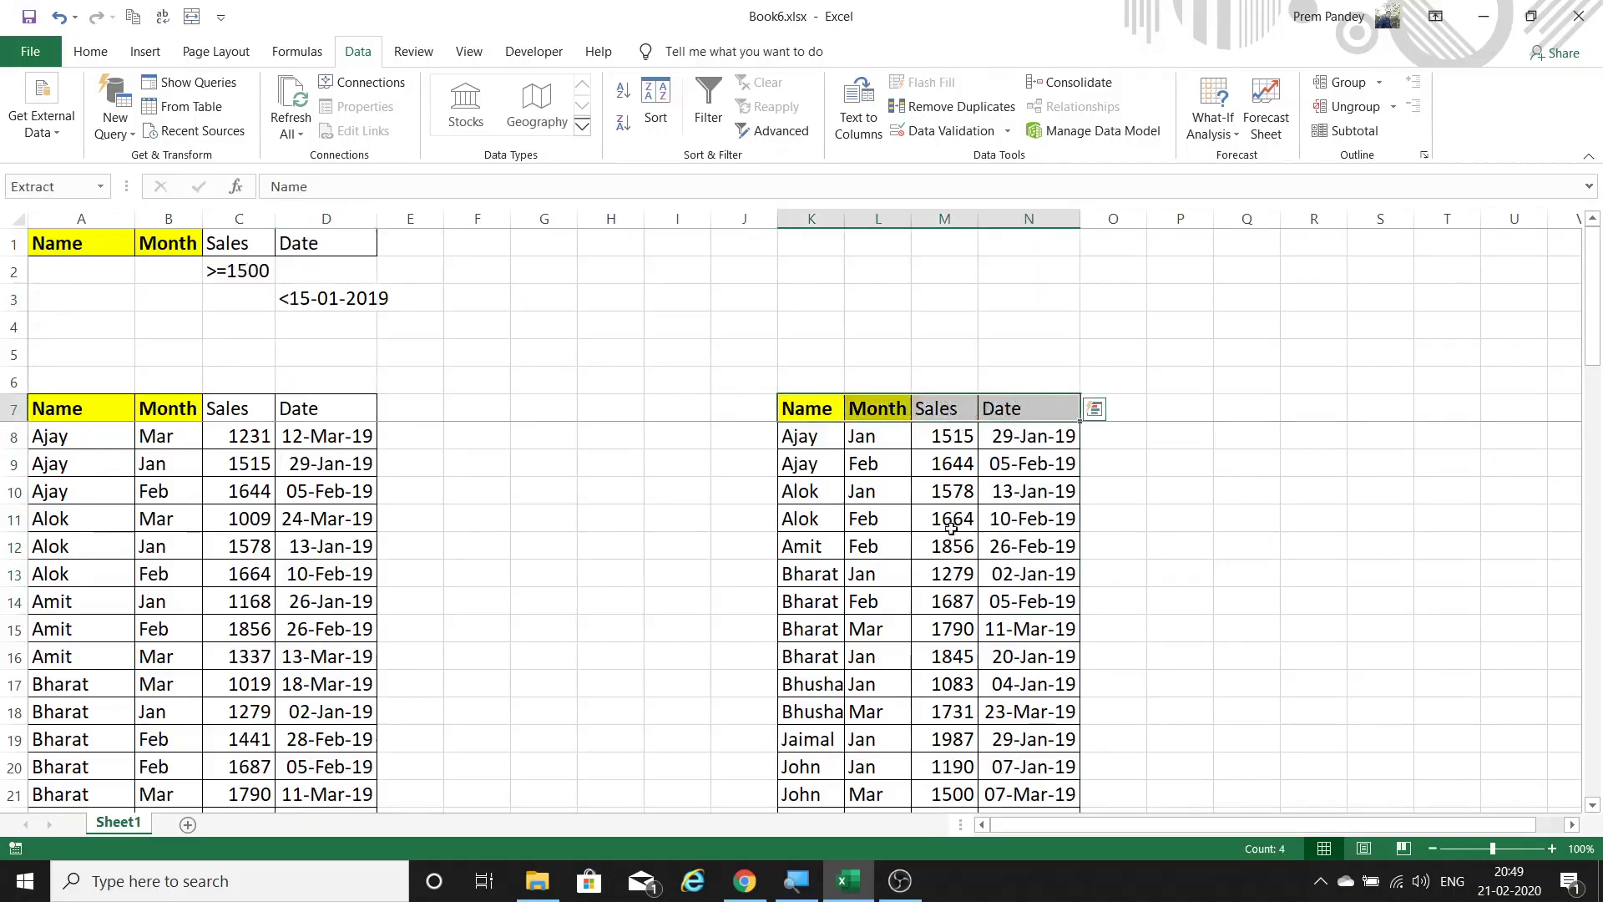
scroll(952, 493, down, 1)
scroll(950, 493, up, 1)
click(950, 492)
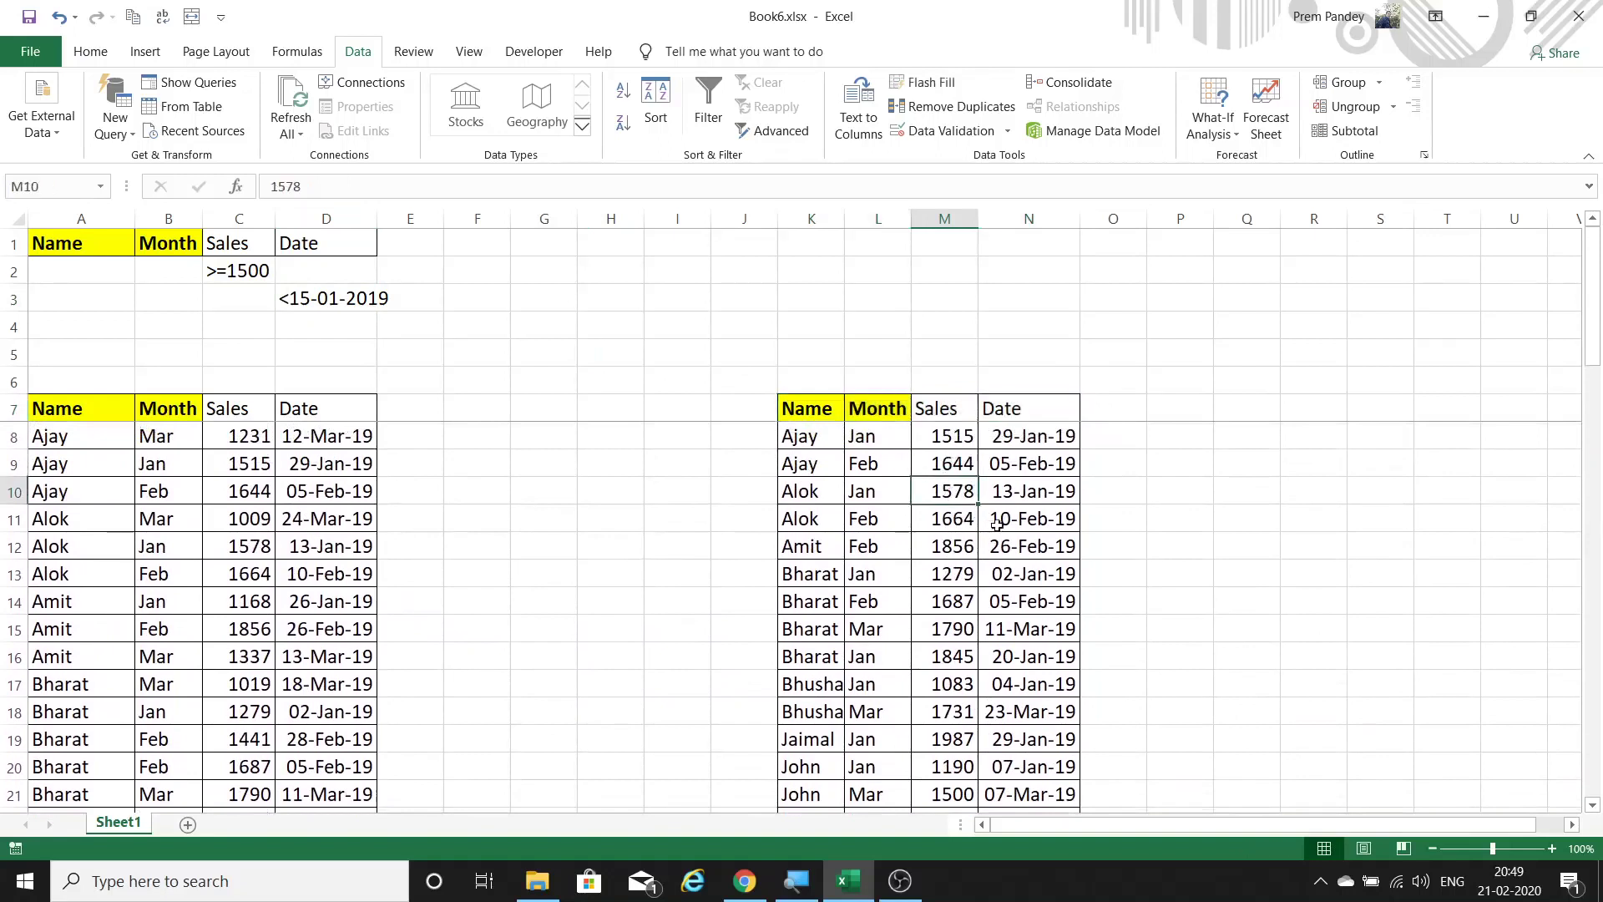
click(1043, 435)
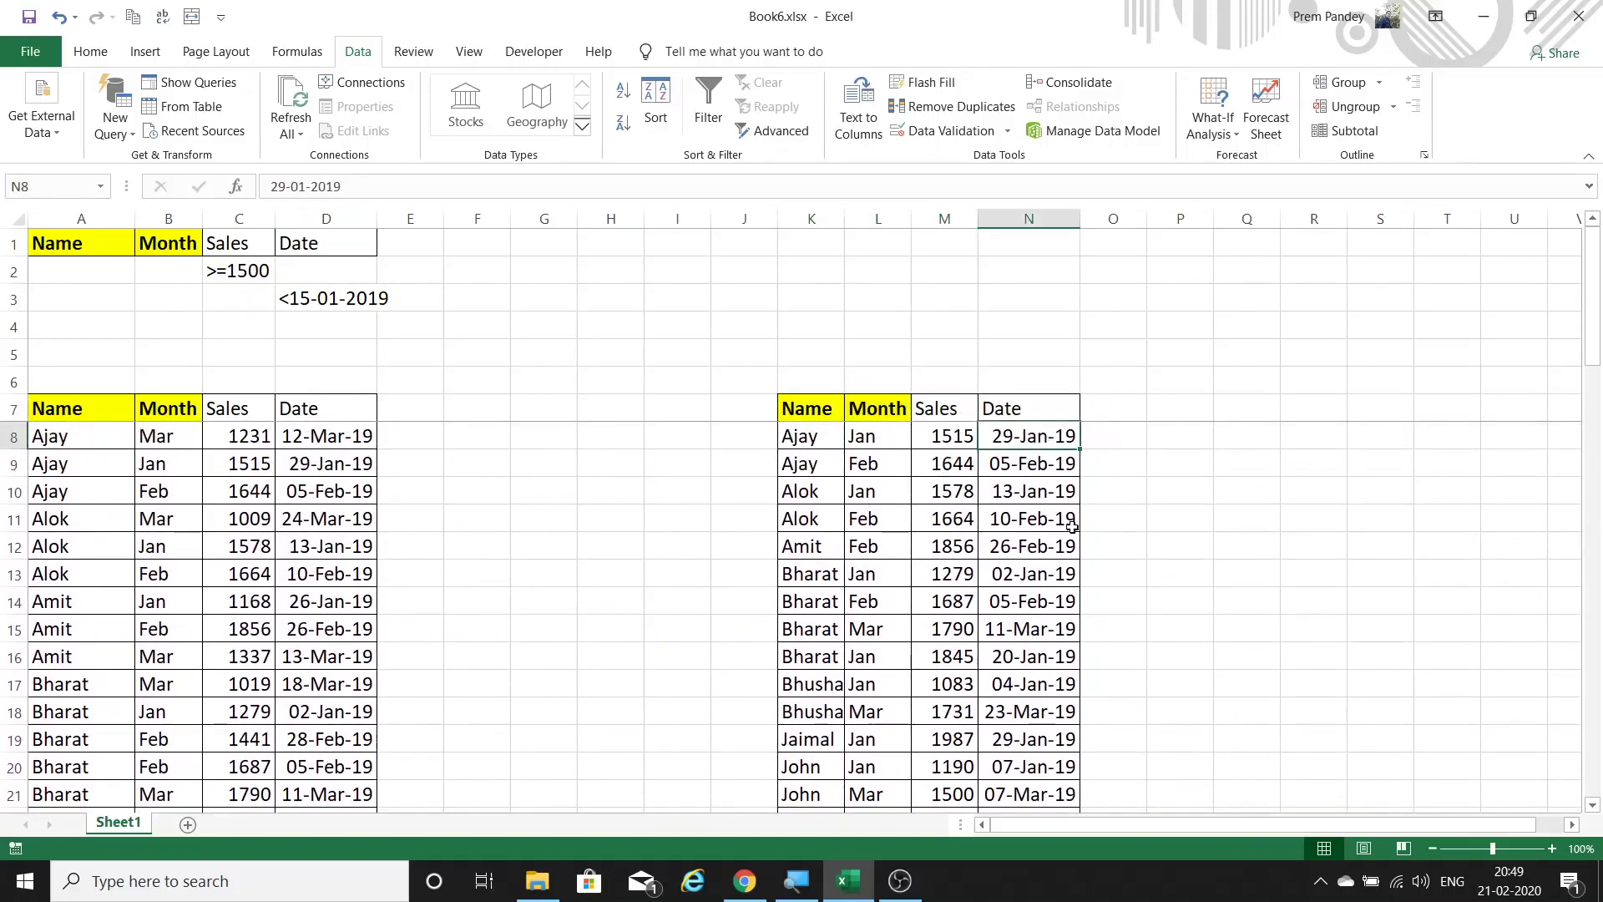
click(956, 436)
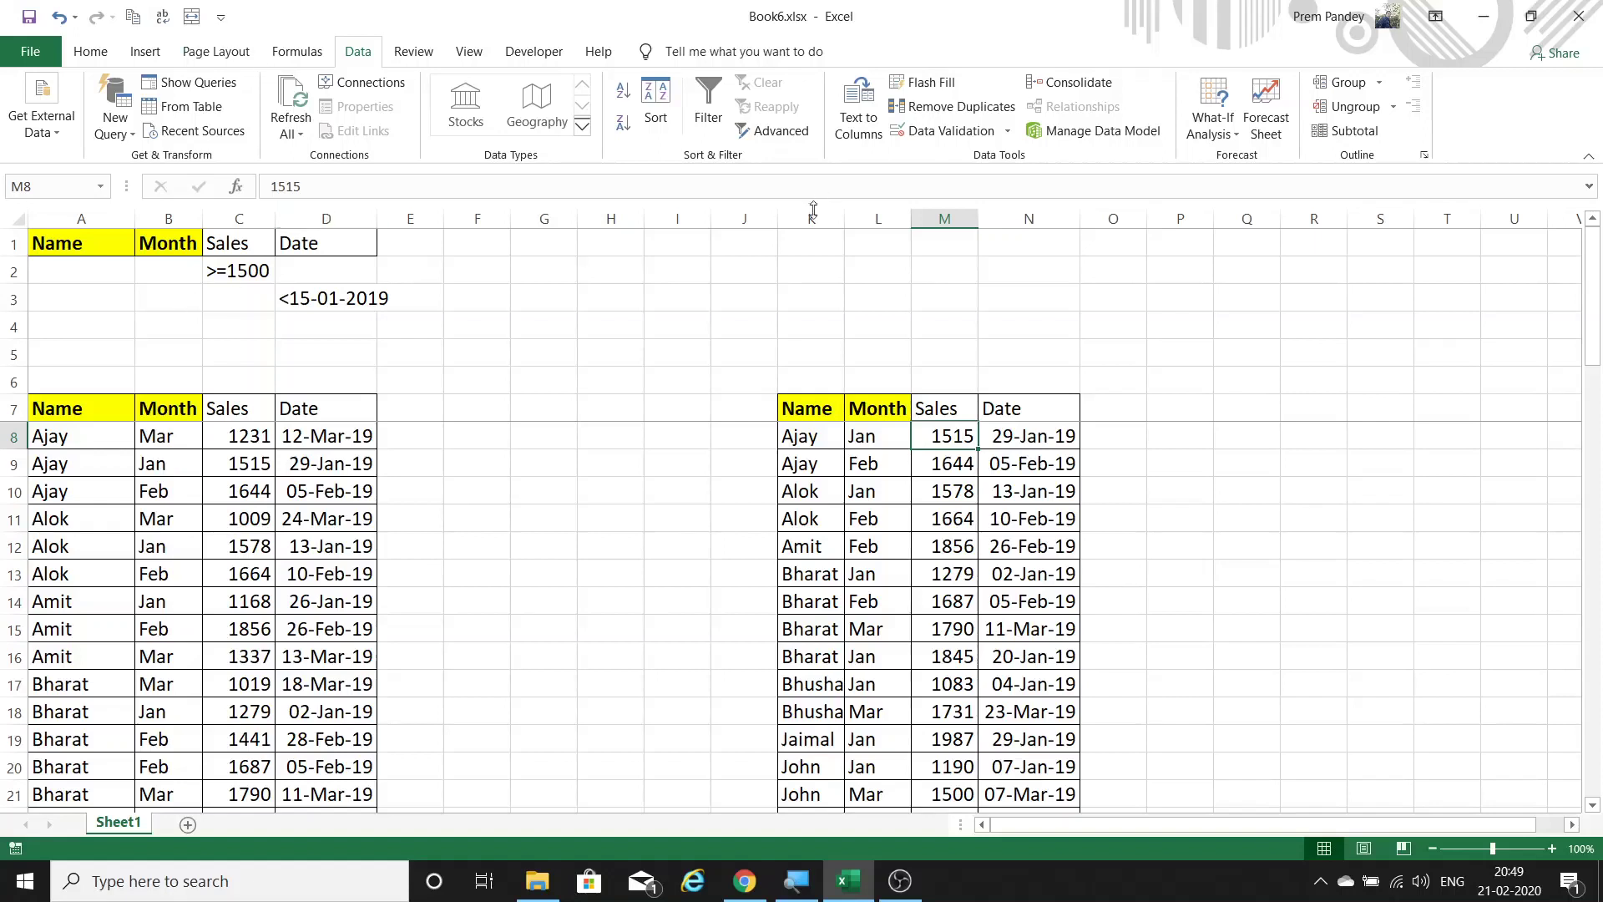
Step: Delete the old extracted table in columns K:O and clear the old Sales and Date criteria
drag(811, 219, 1092, 238)
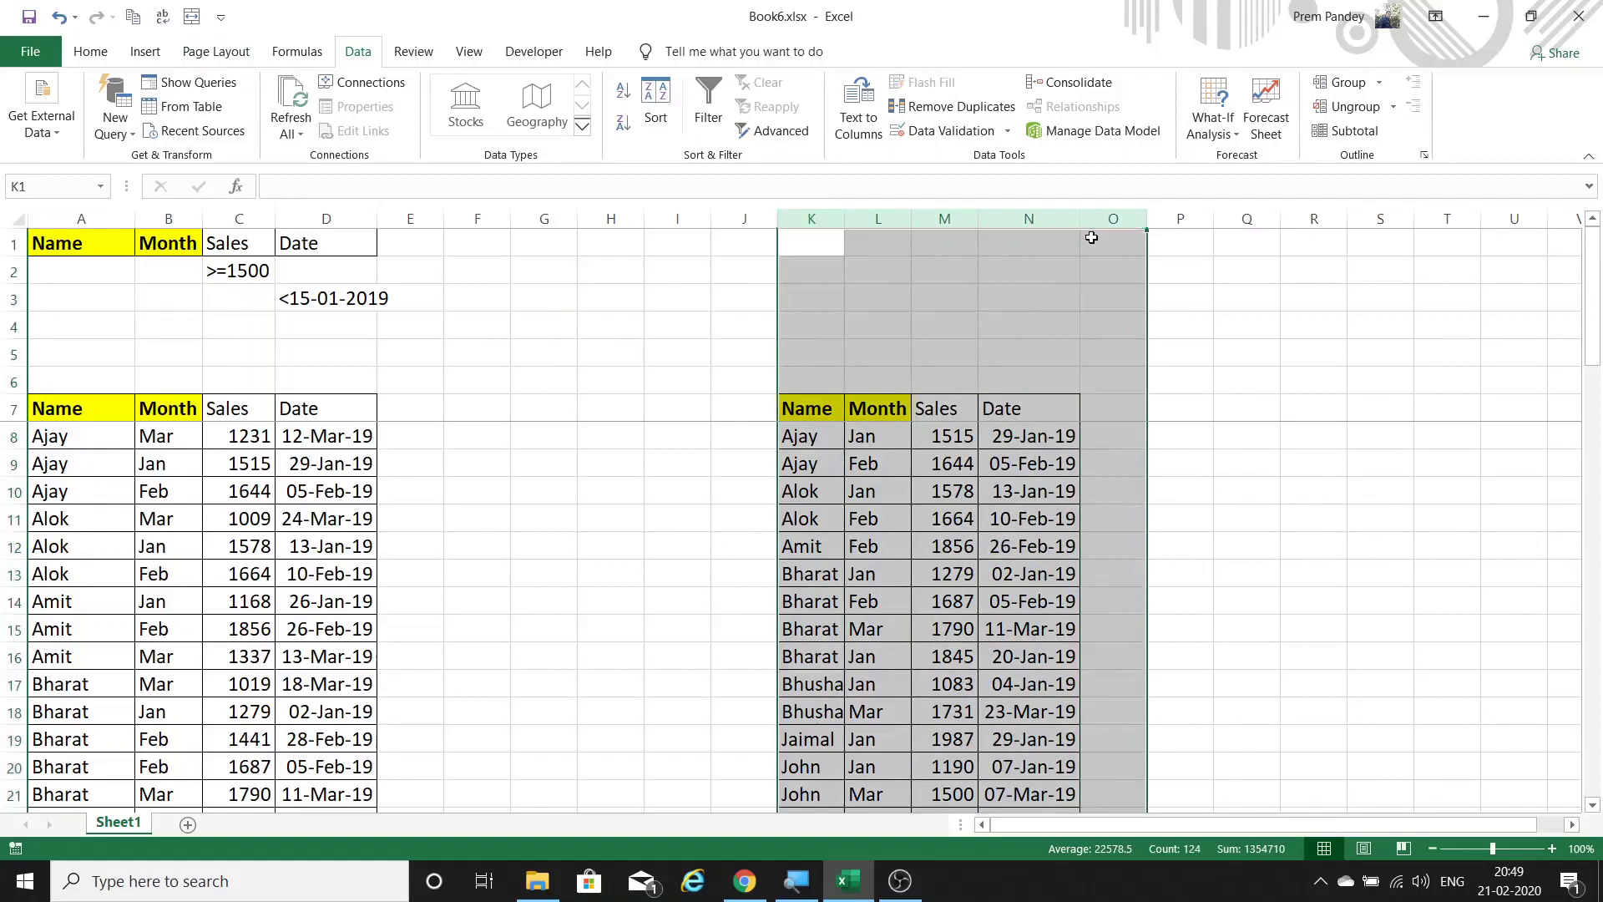
key(ctrl+minus)
drag(237, 272, 387, 329)
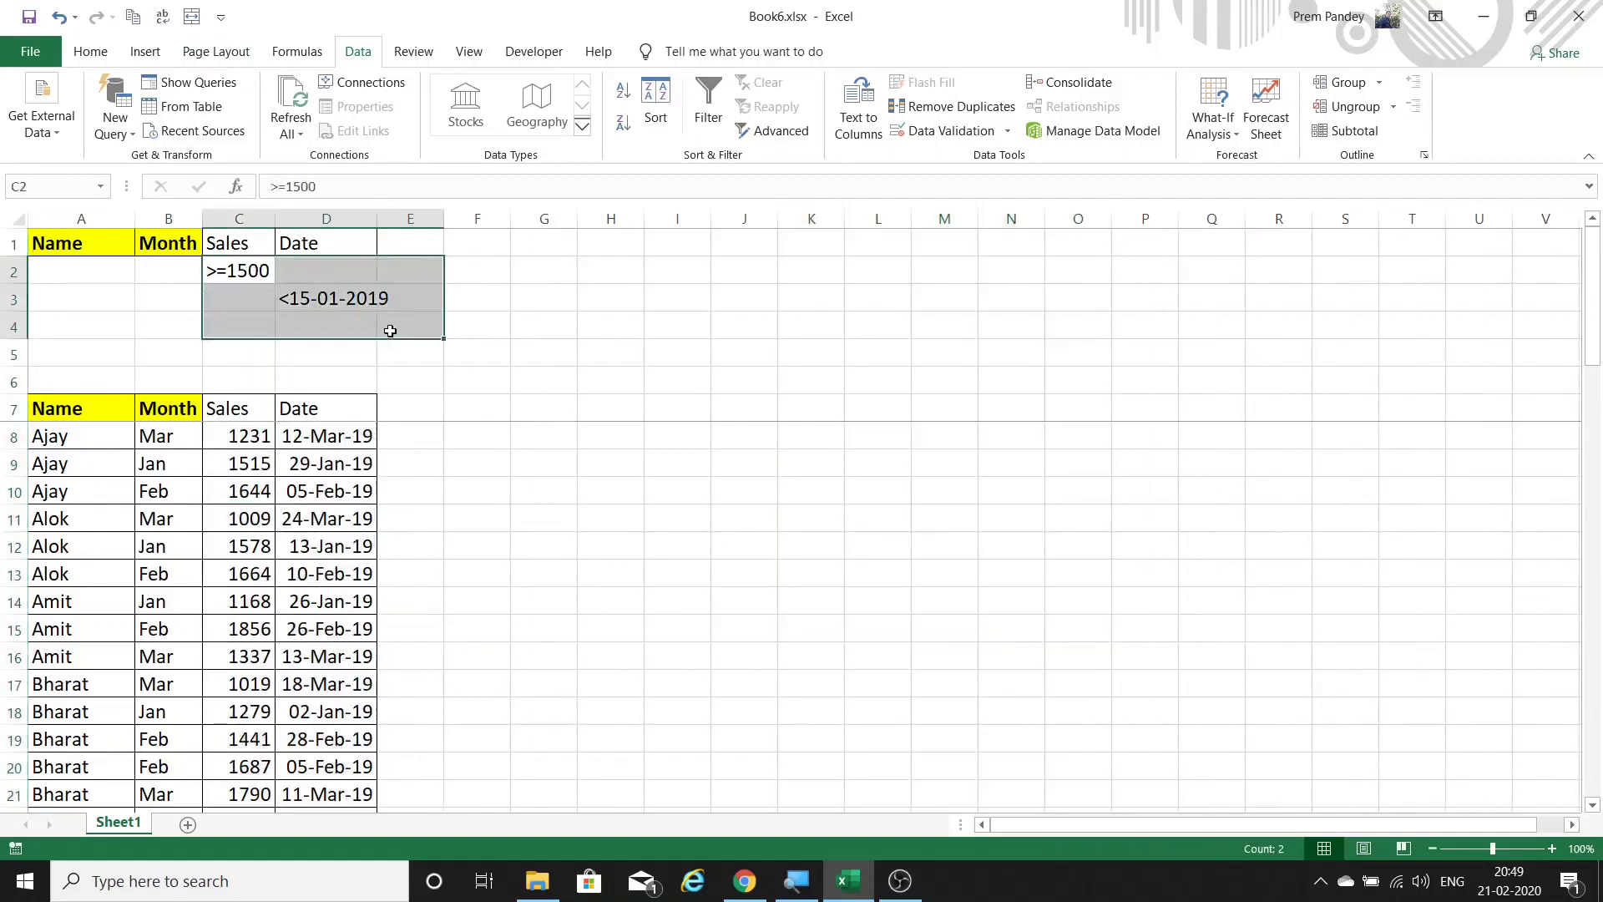
key(Delete)
Step: Enter B* as the criterion under Name in A2
click(64, 273)
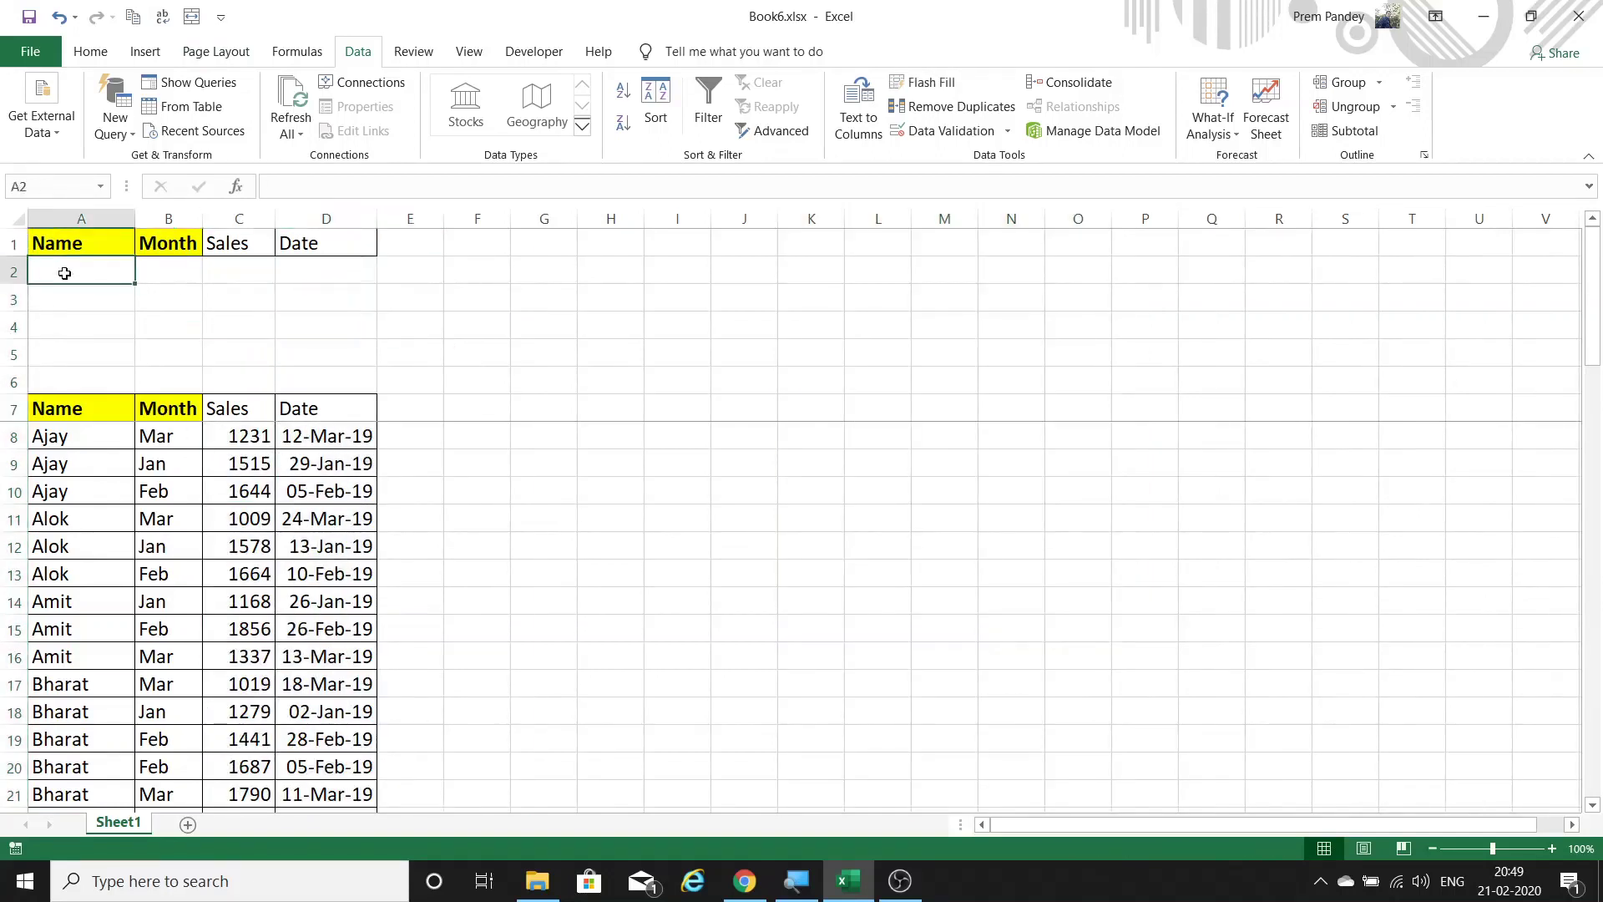
text(B*)
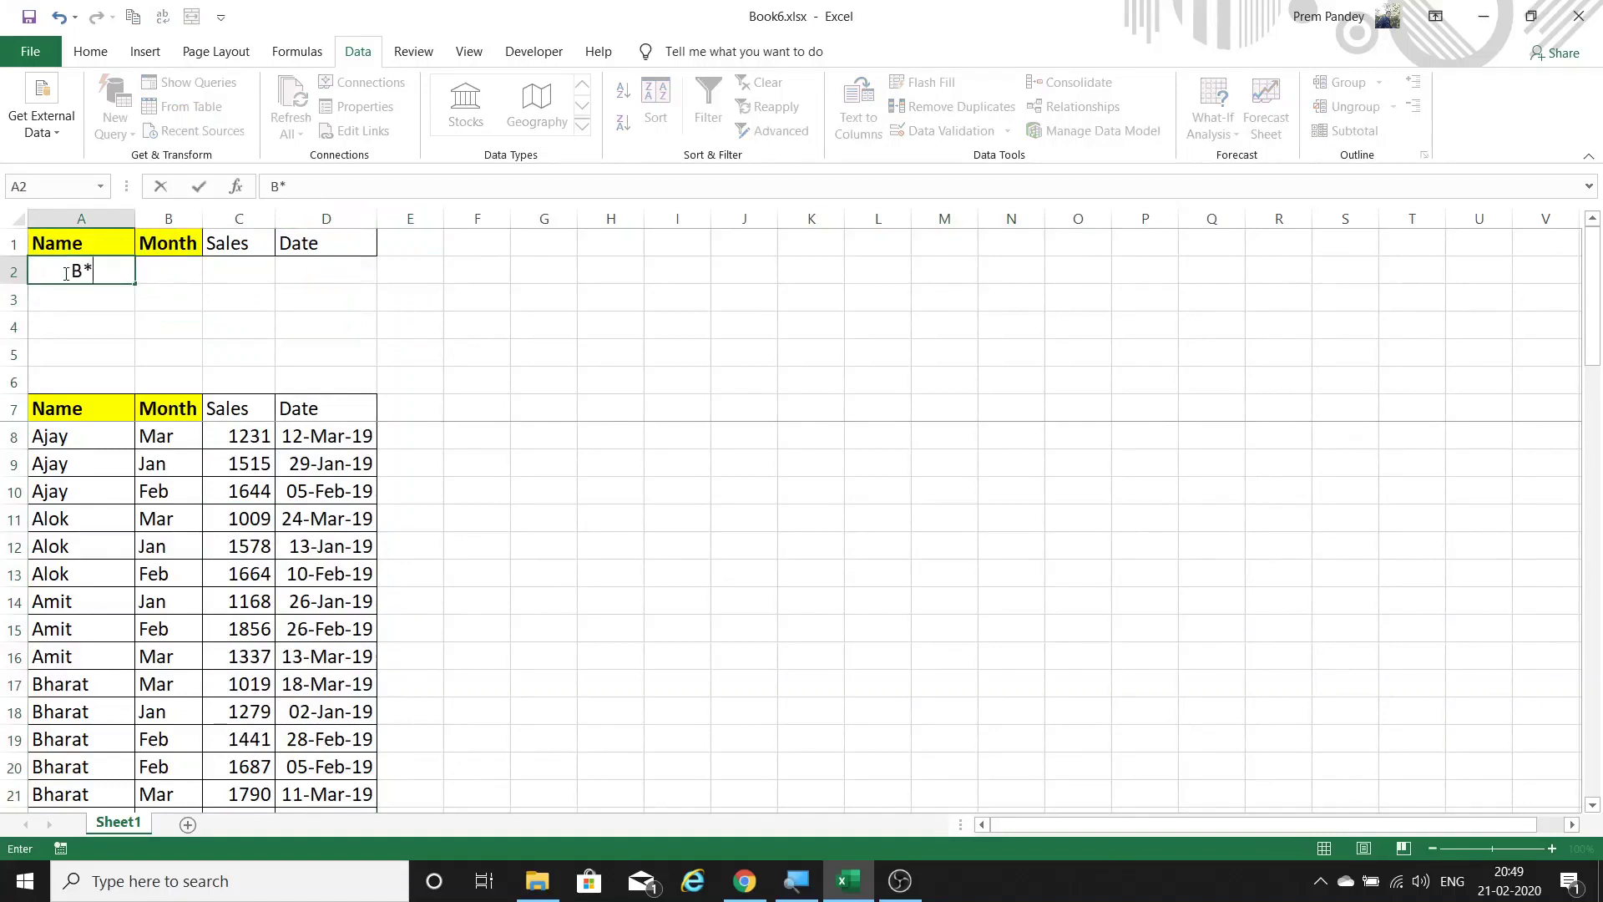
key(Return)
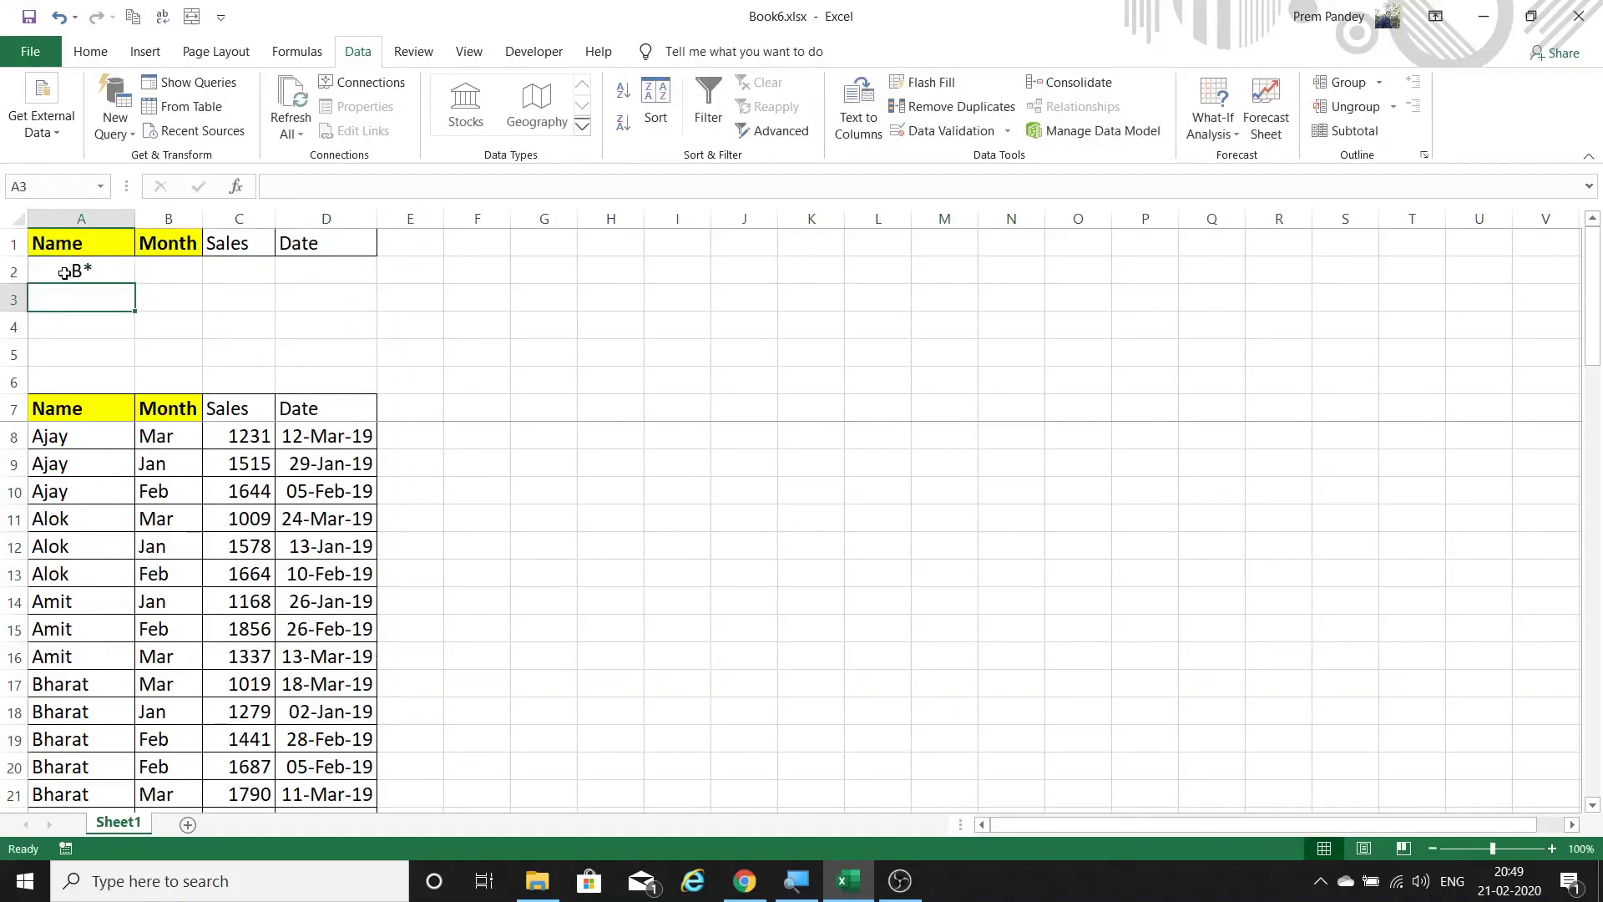
key(ctrl+Down)
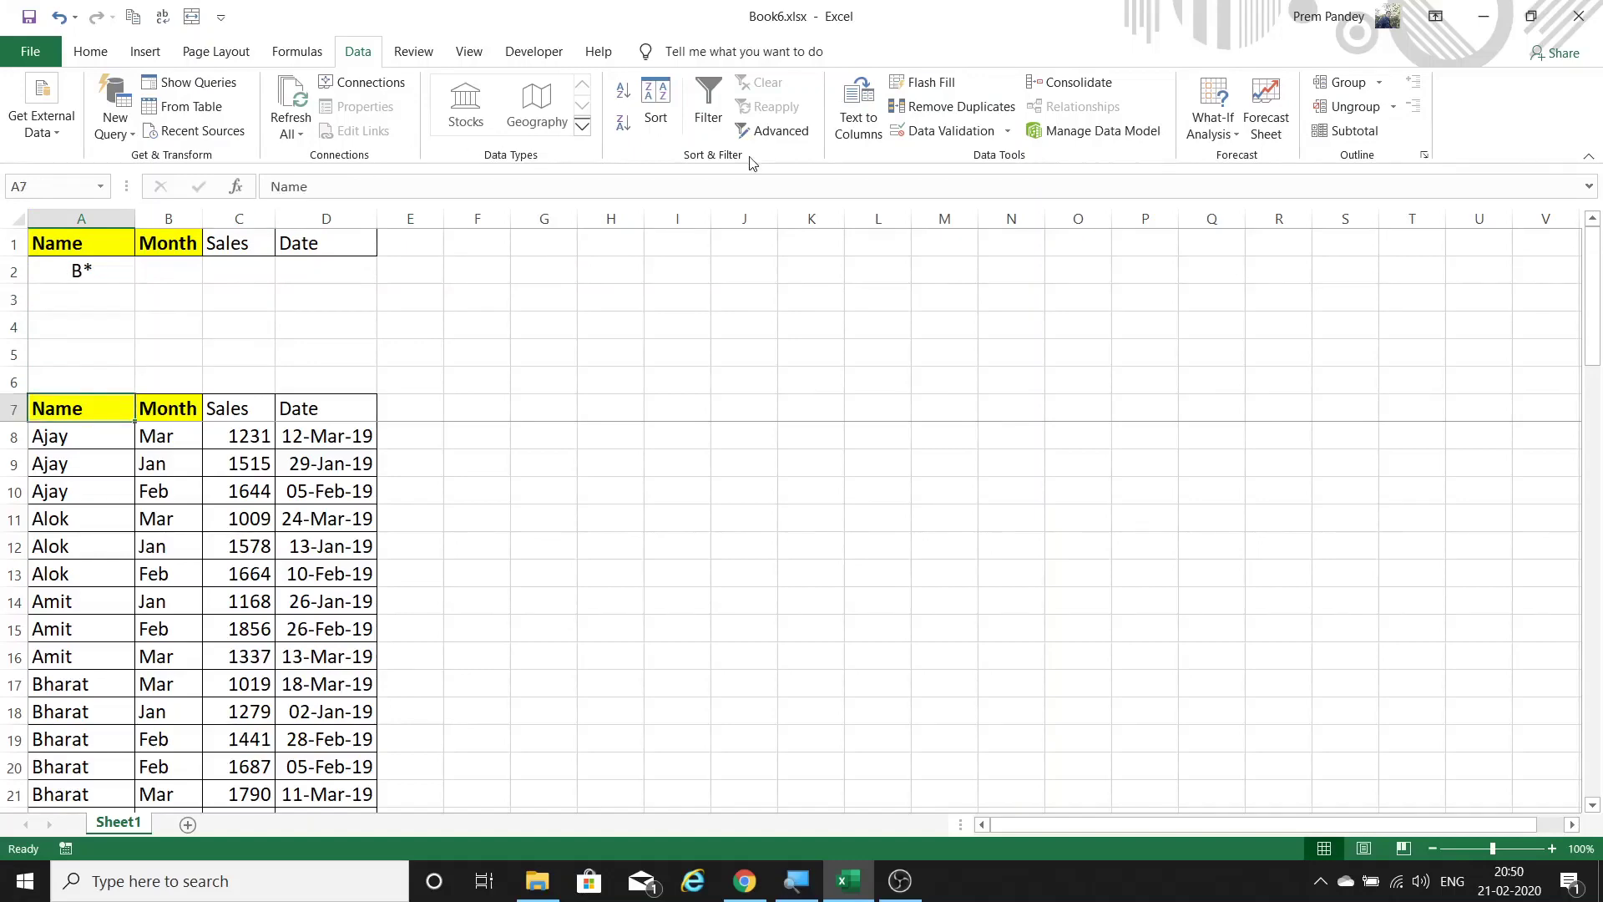
Step: Advanced-filter the data list A7:D64 with criteria range A1:D2, copying matches to K7
key(ctrl+shift+Down)
key(ctrl+shift+Right)
click(773, 131)
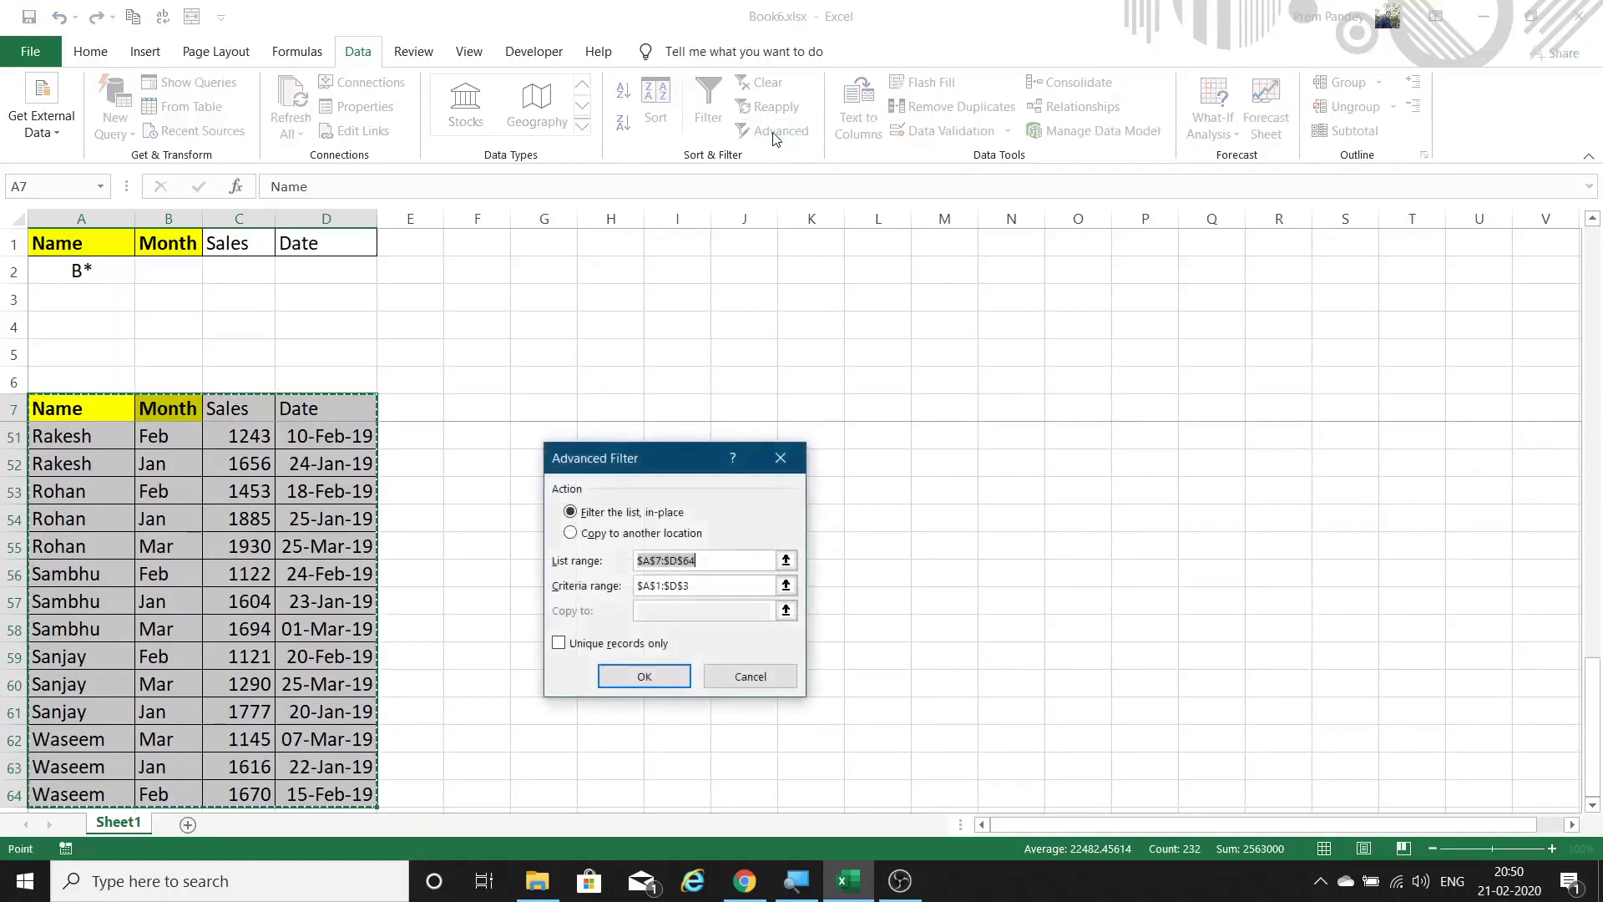
click(709, 588)
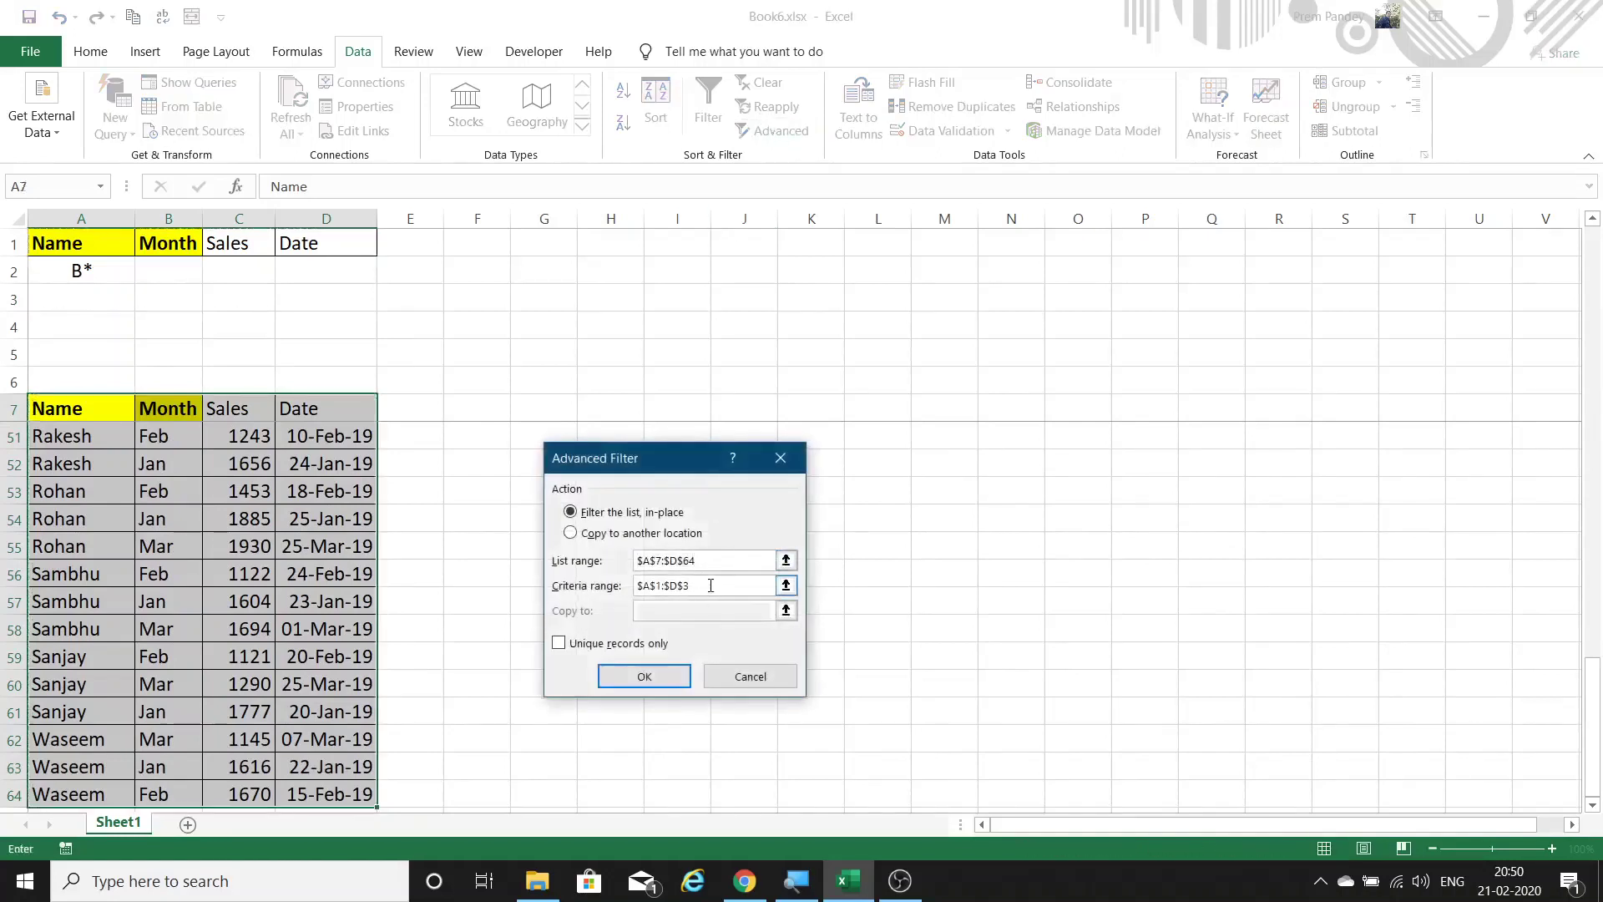
drag(120, 243, 326, 271)
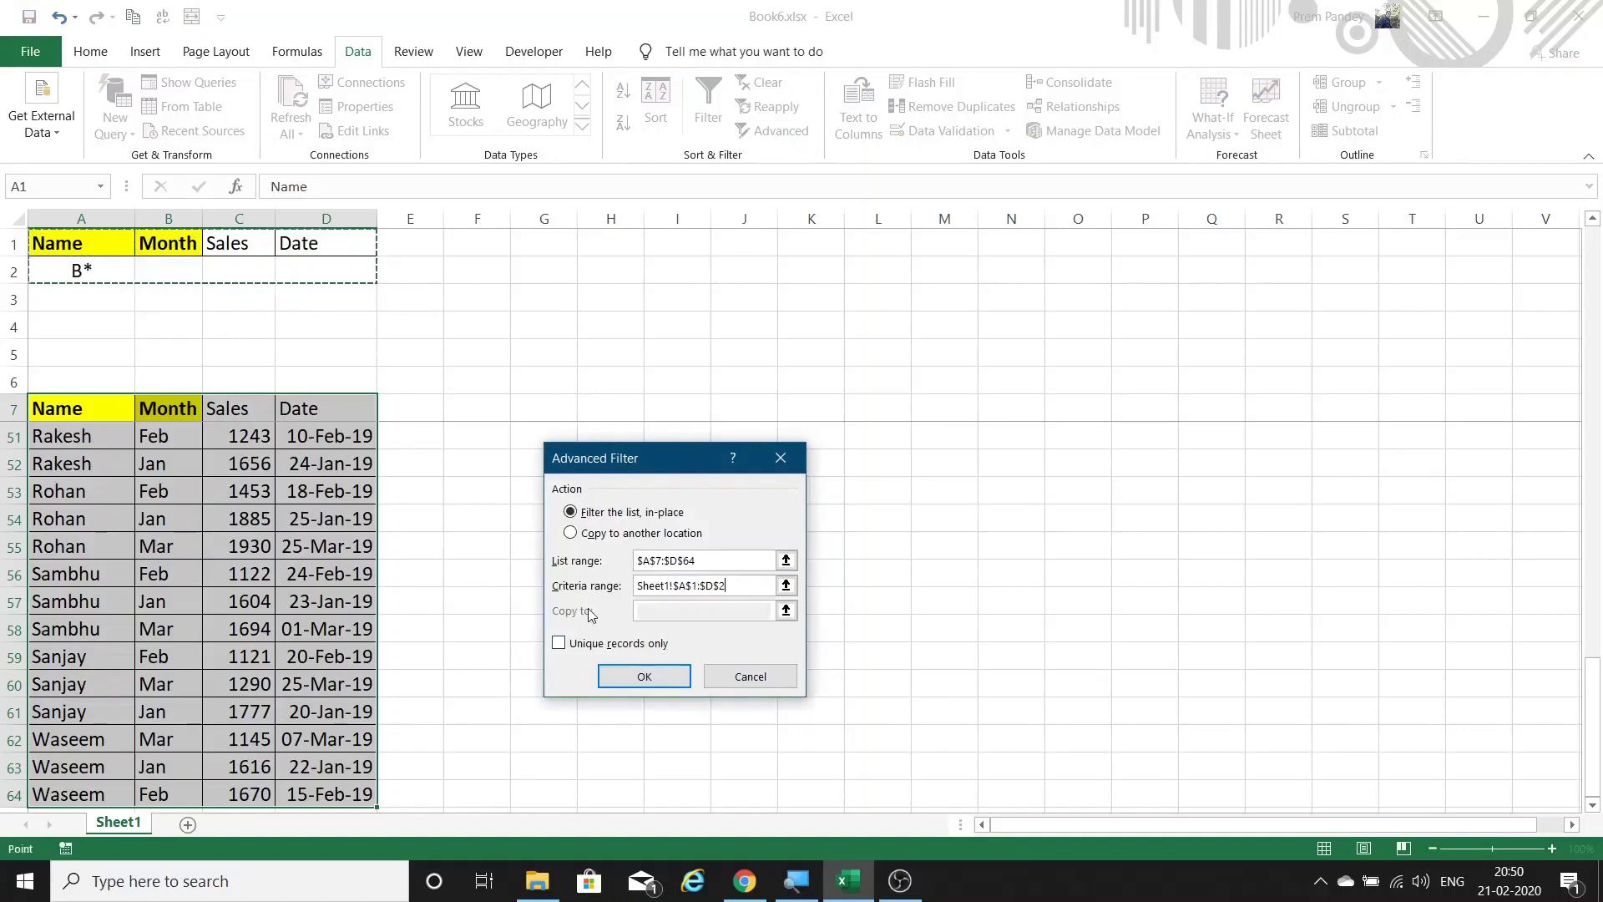
click(597, 534)
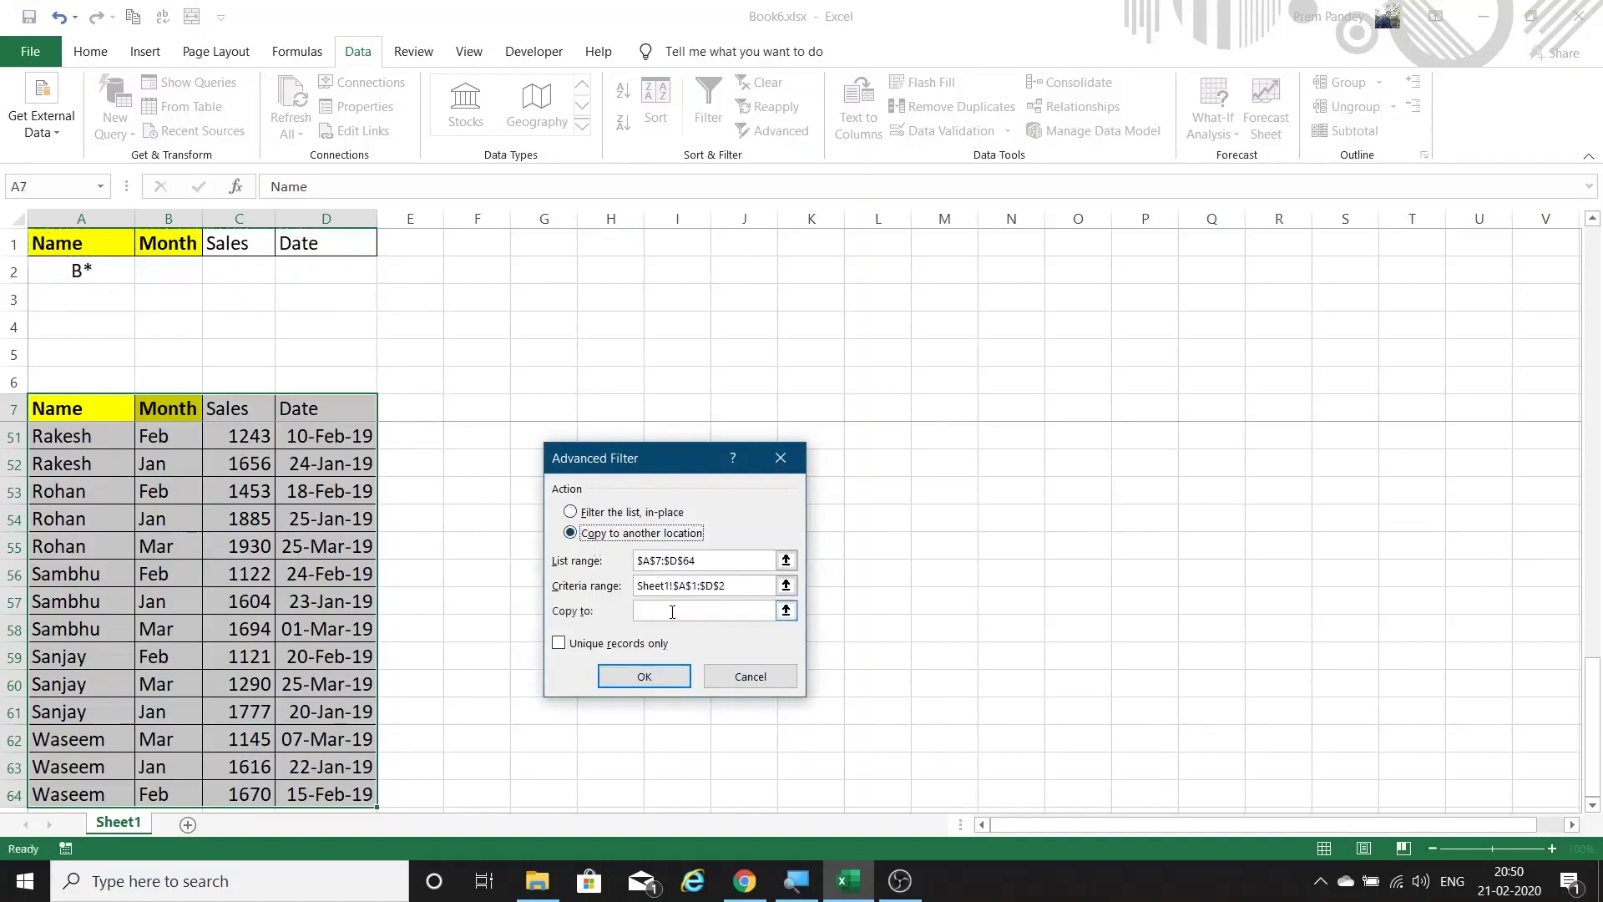
click(805, 412)
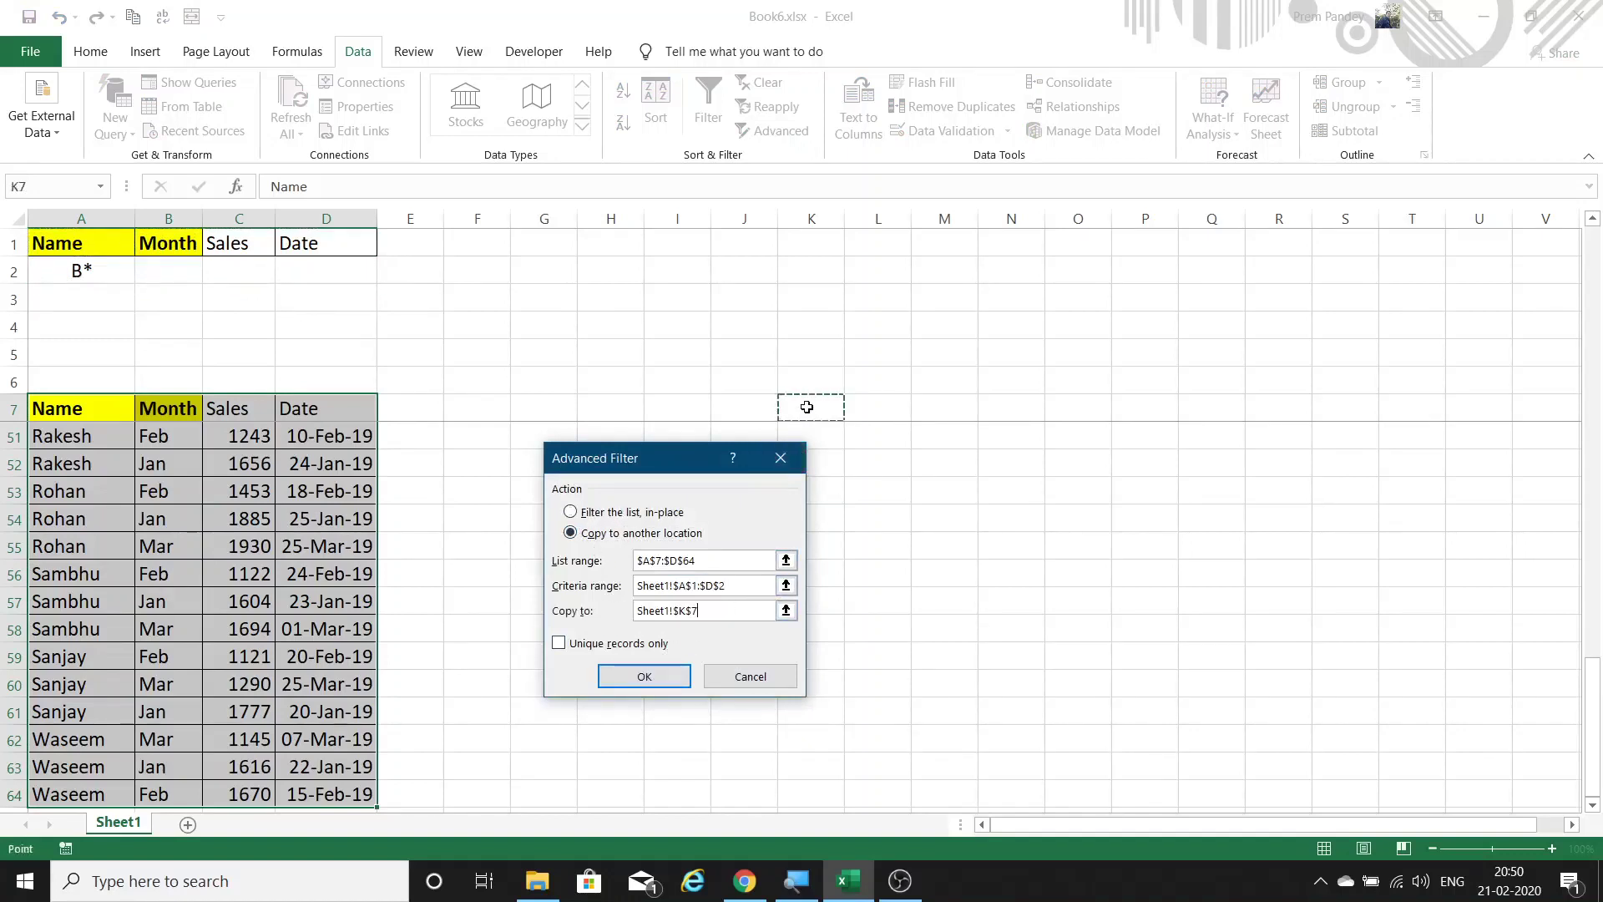
click(663, 678)
scroll(781, 605, up, 1)
scroll(783, 591, up, 6)
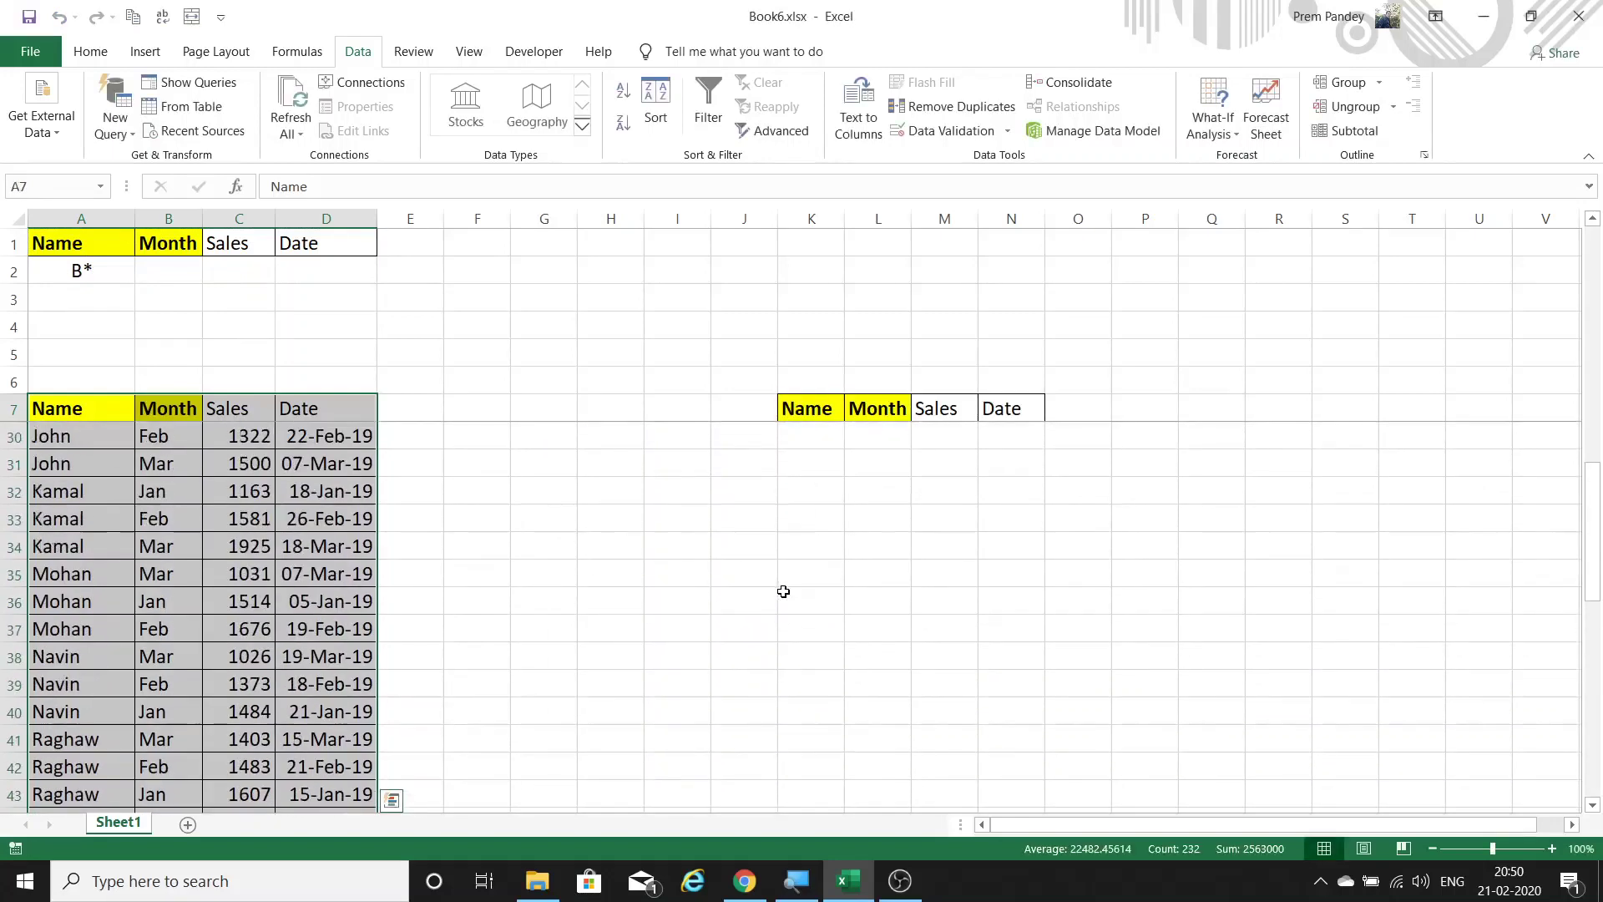
scroll(810, 418, up, 7)
drag(808, 408, 812, 605)
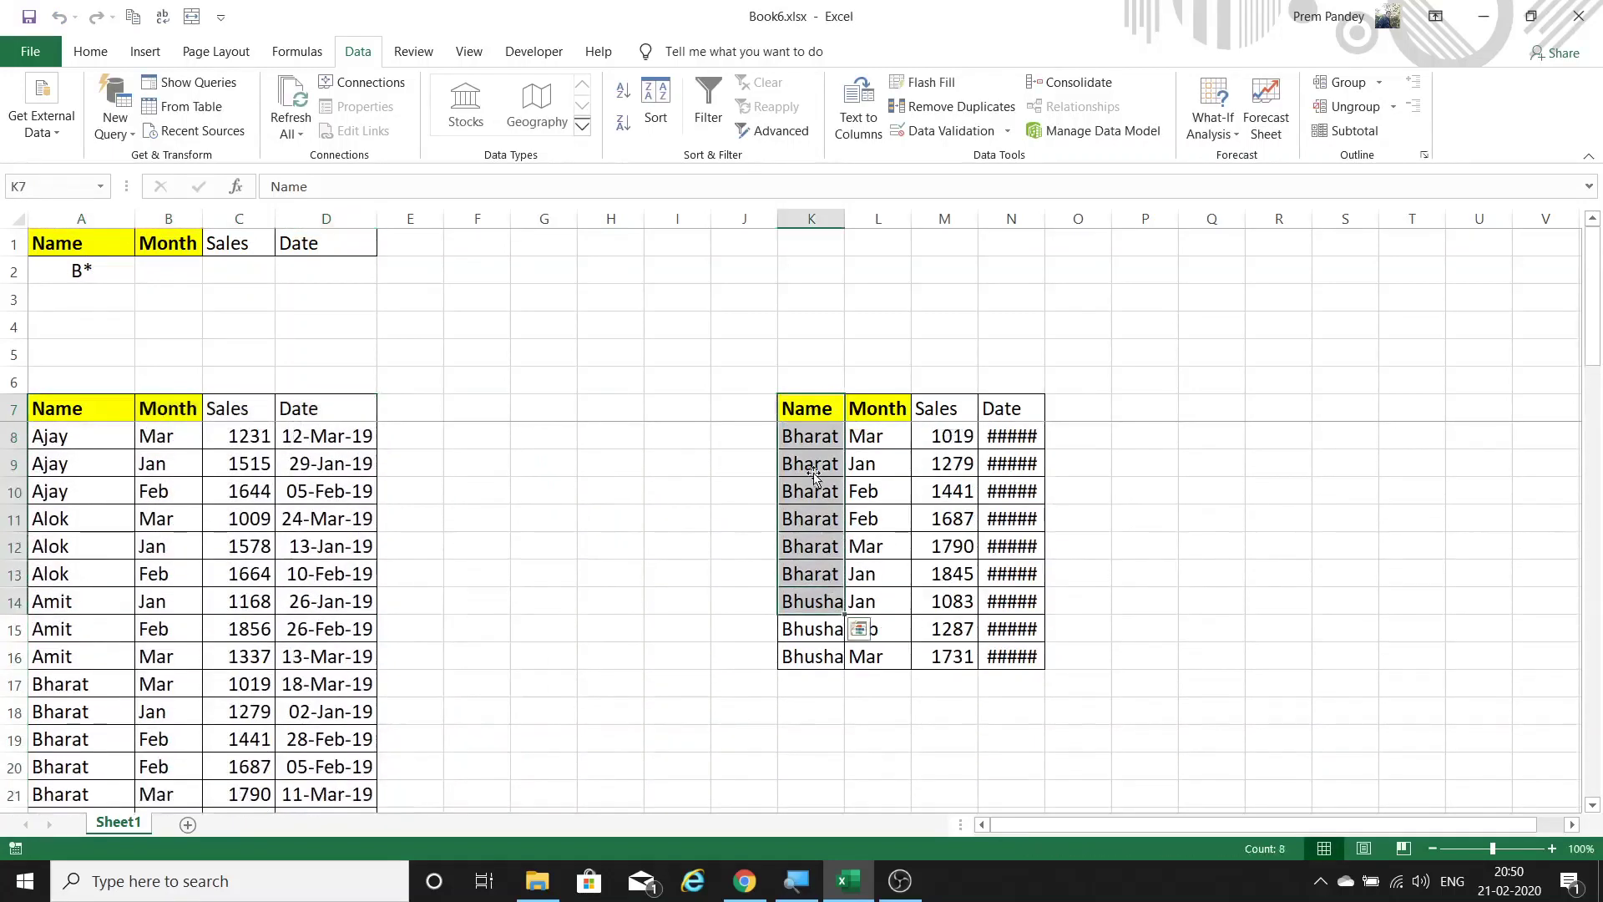